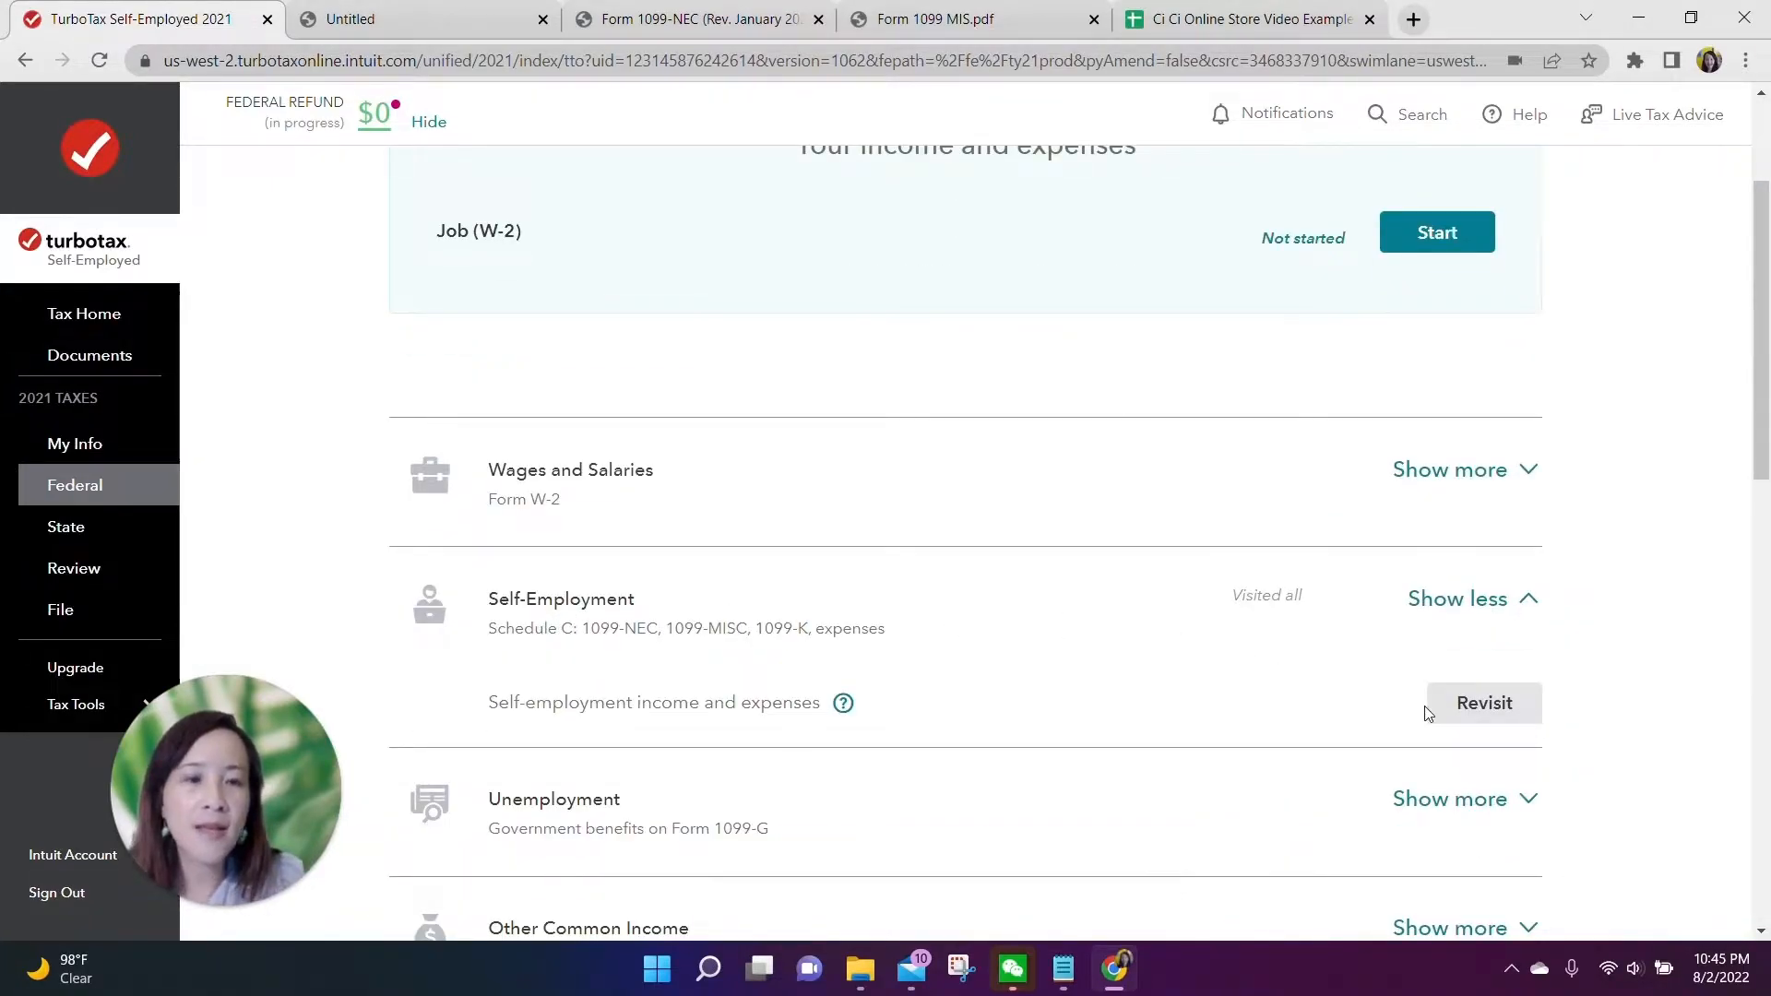
Step: Revisit the self-employment section, confirm having such income or expenses, and describe the work as Ci Ci Clothing Store
{"action": "left_click", "coordinate": [1477, 705]}
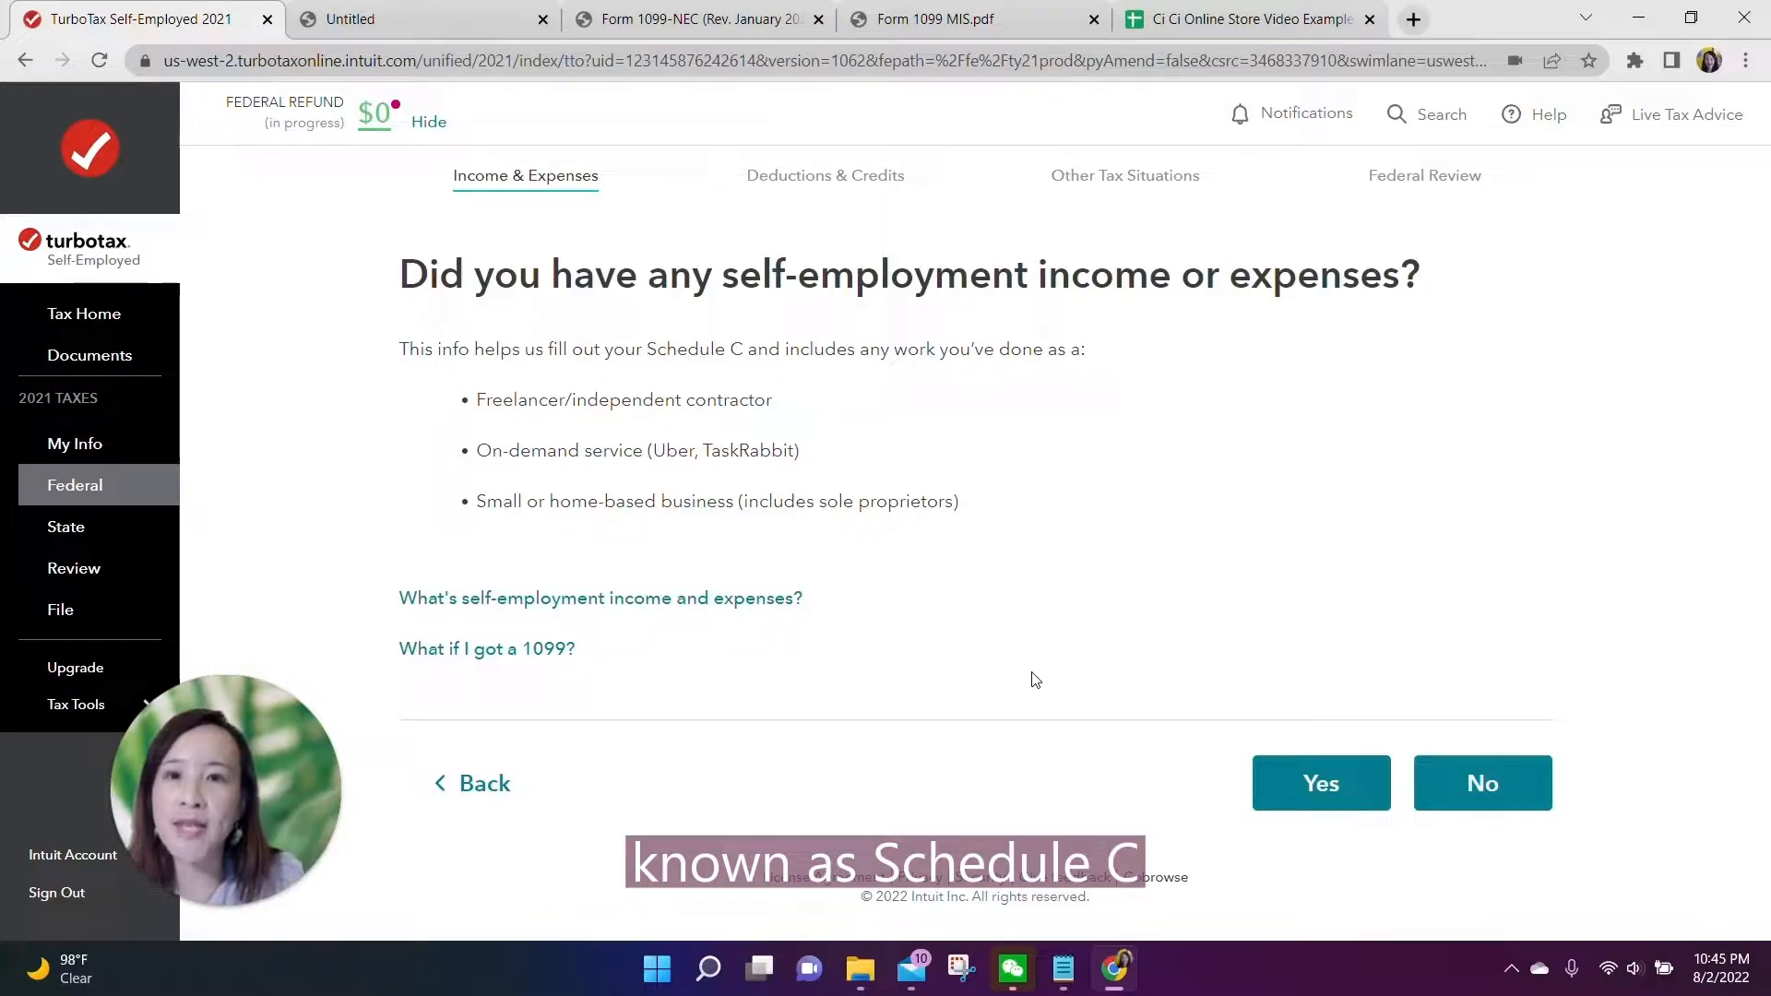
{"action": "left_click", "coordinate": [1264, 776]}
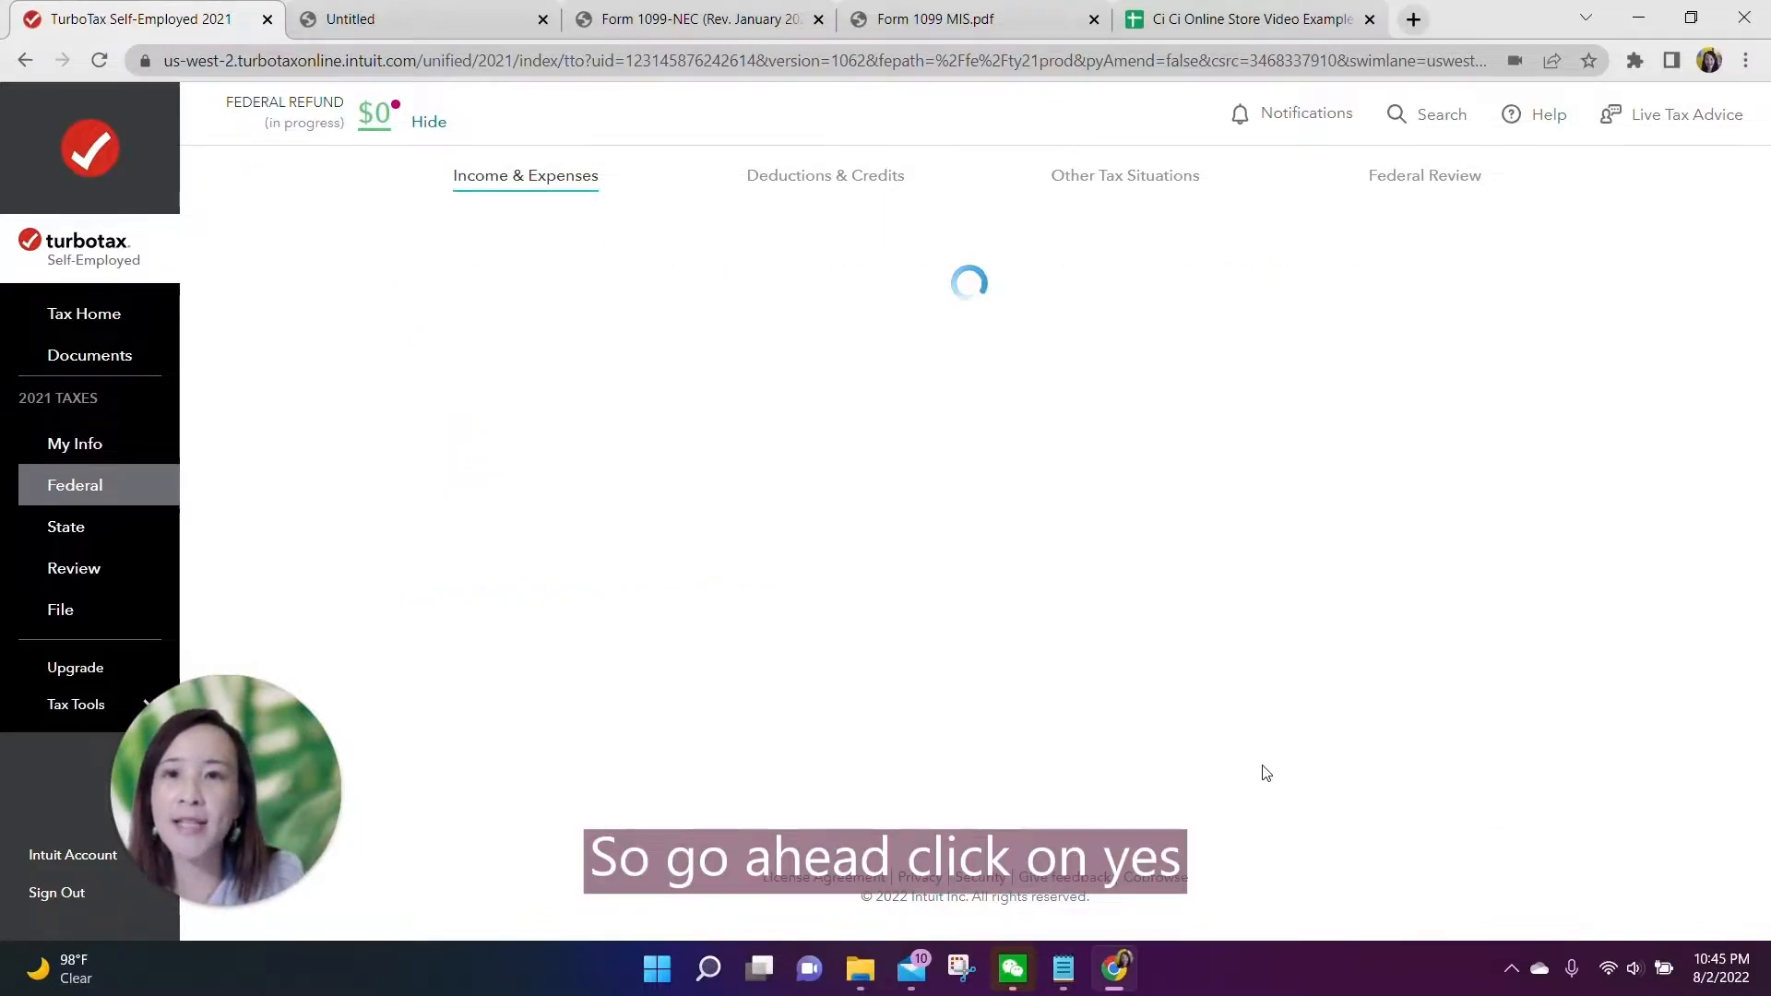
{"action": "left_click", "coordinate": [564, 440]}
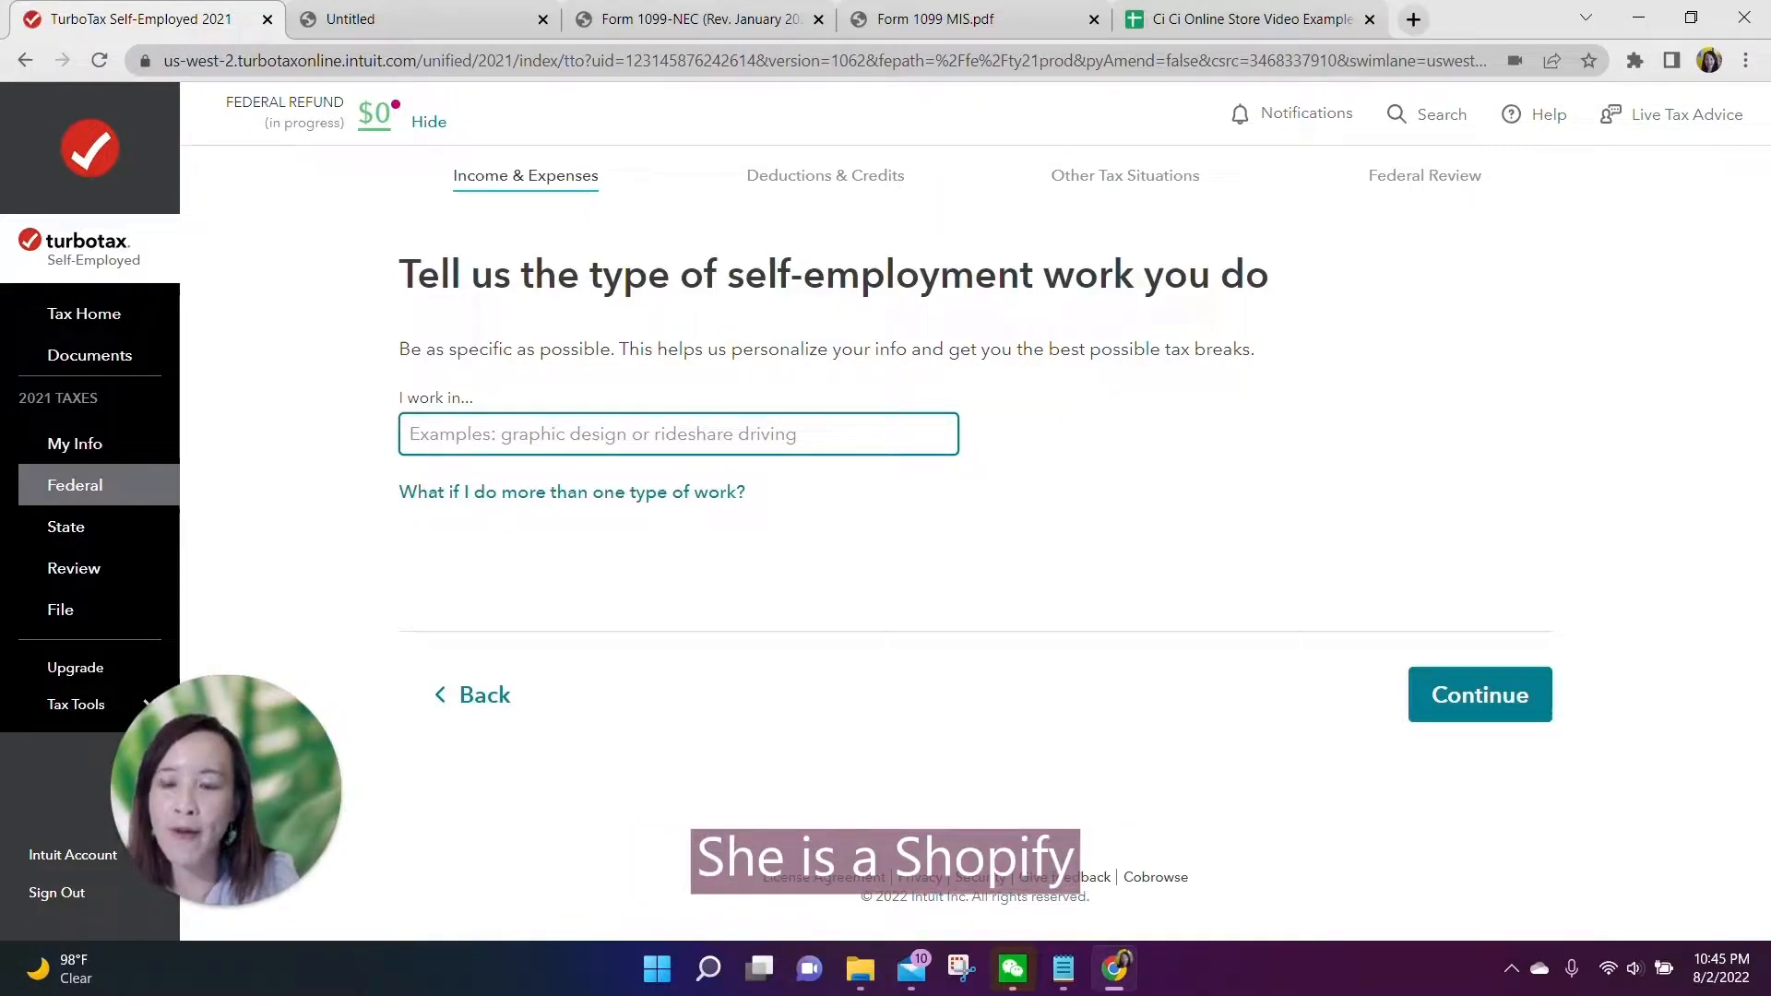
{"action": "type", "text": "Ci Ci "}
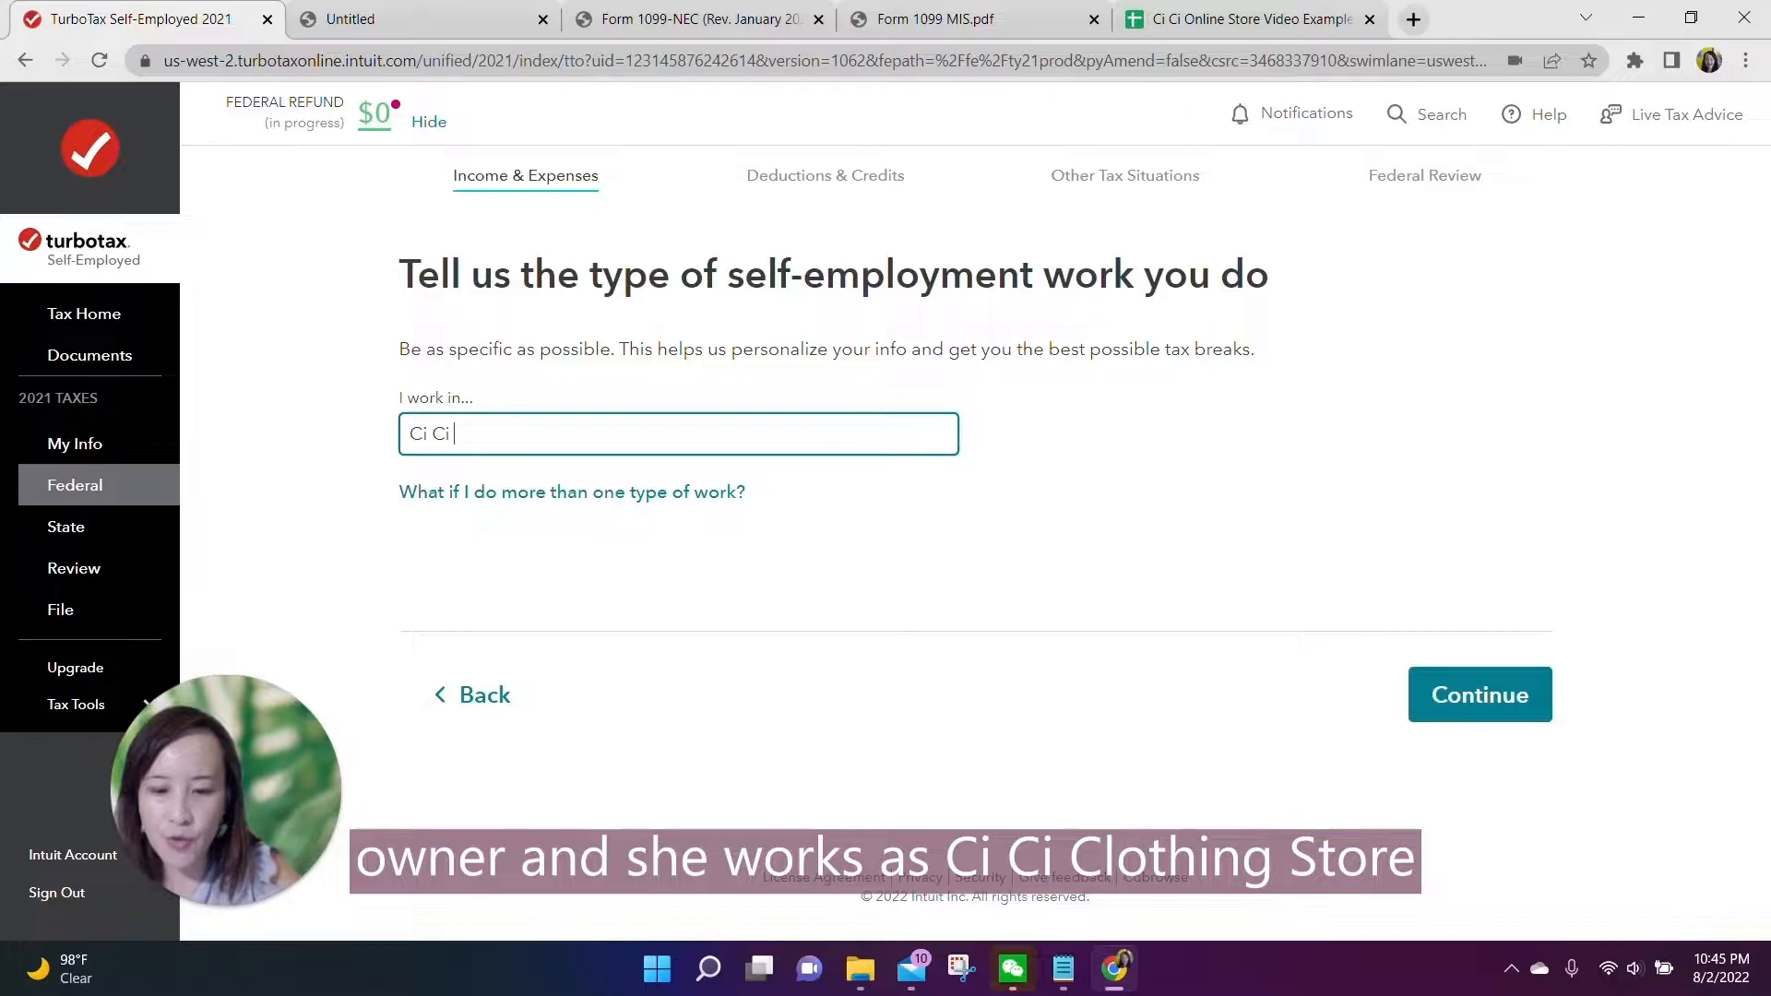
{"action": "type", "text": "Clothing"}
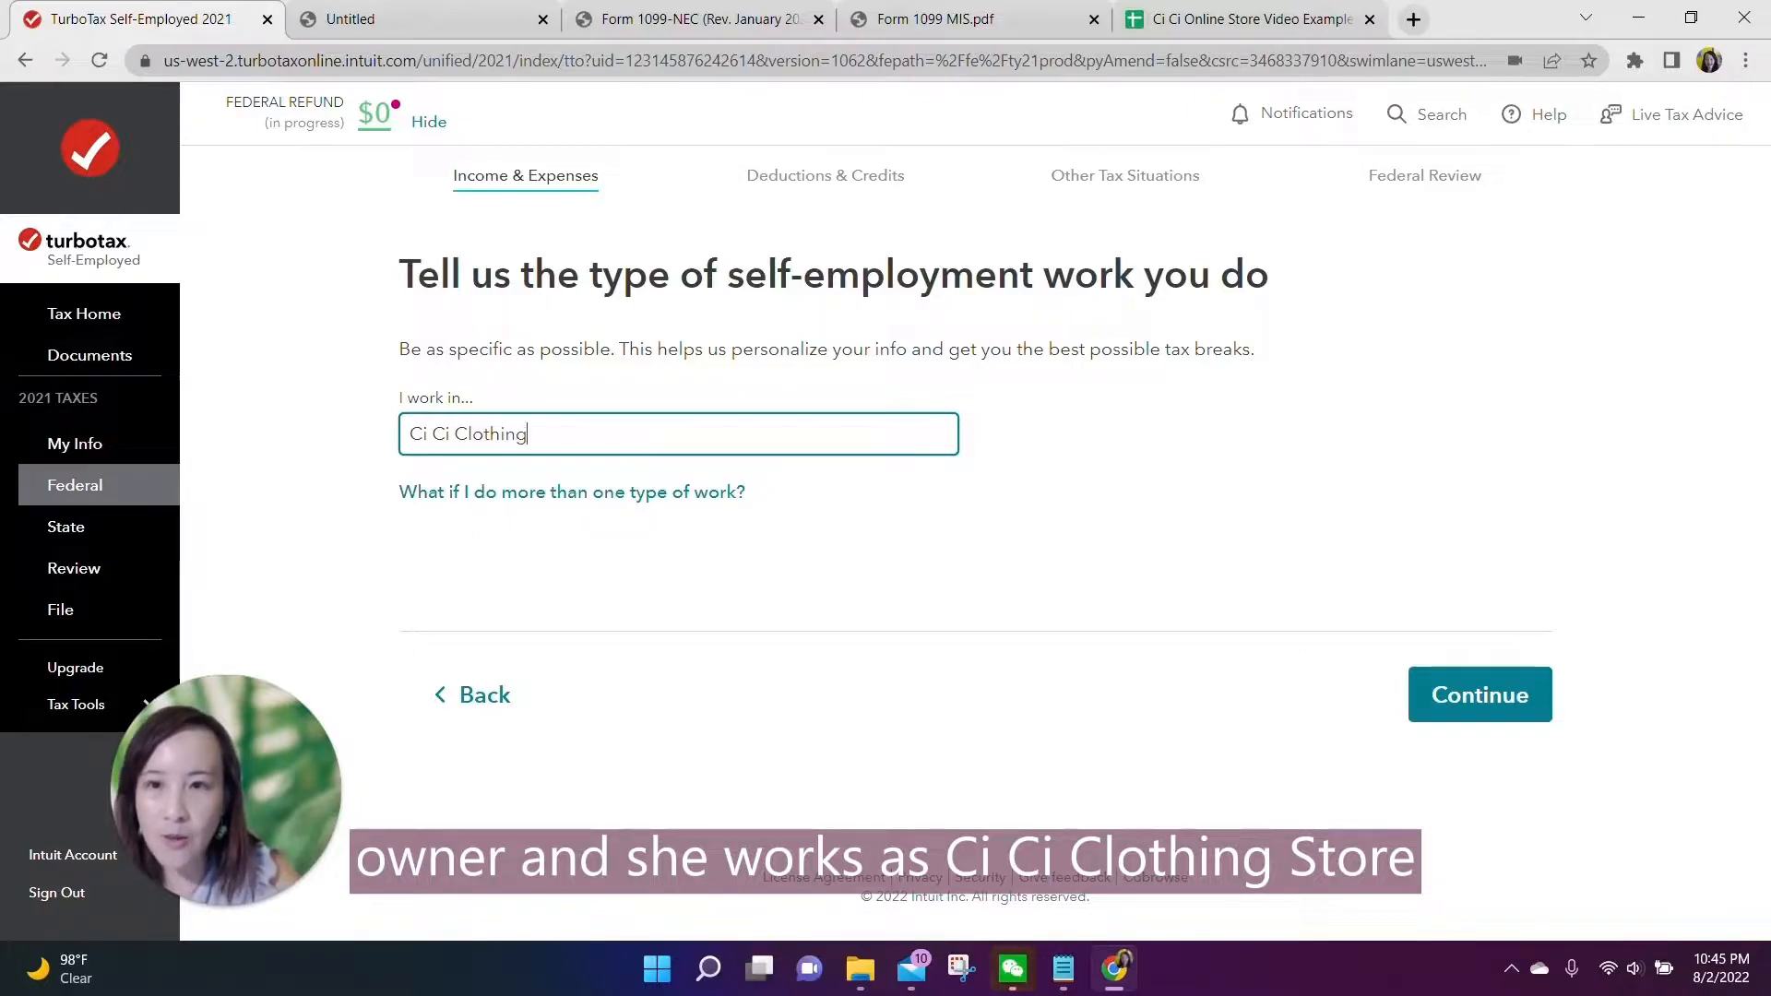
{"action": "left_click", "coordinate": [1480, 695]}
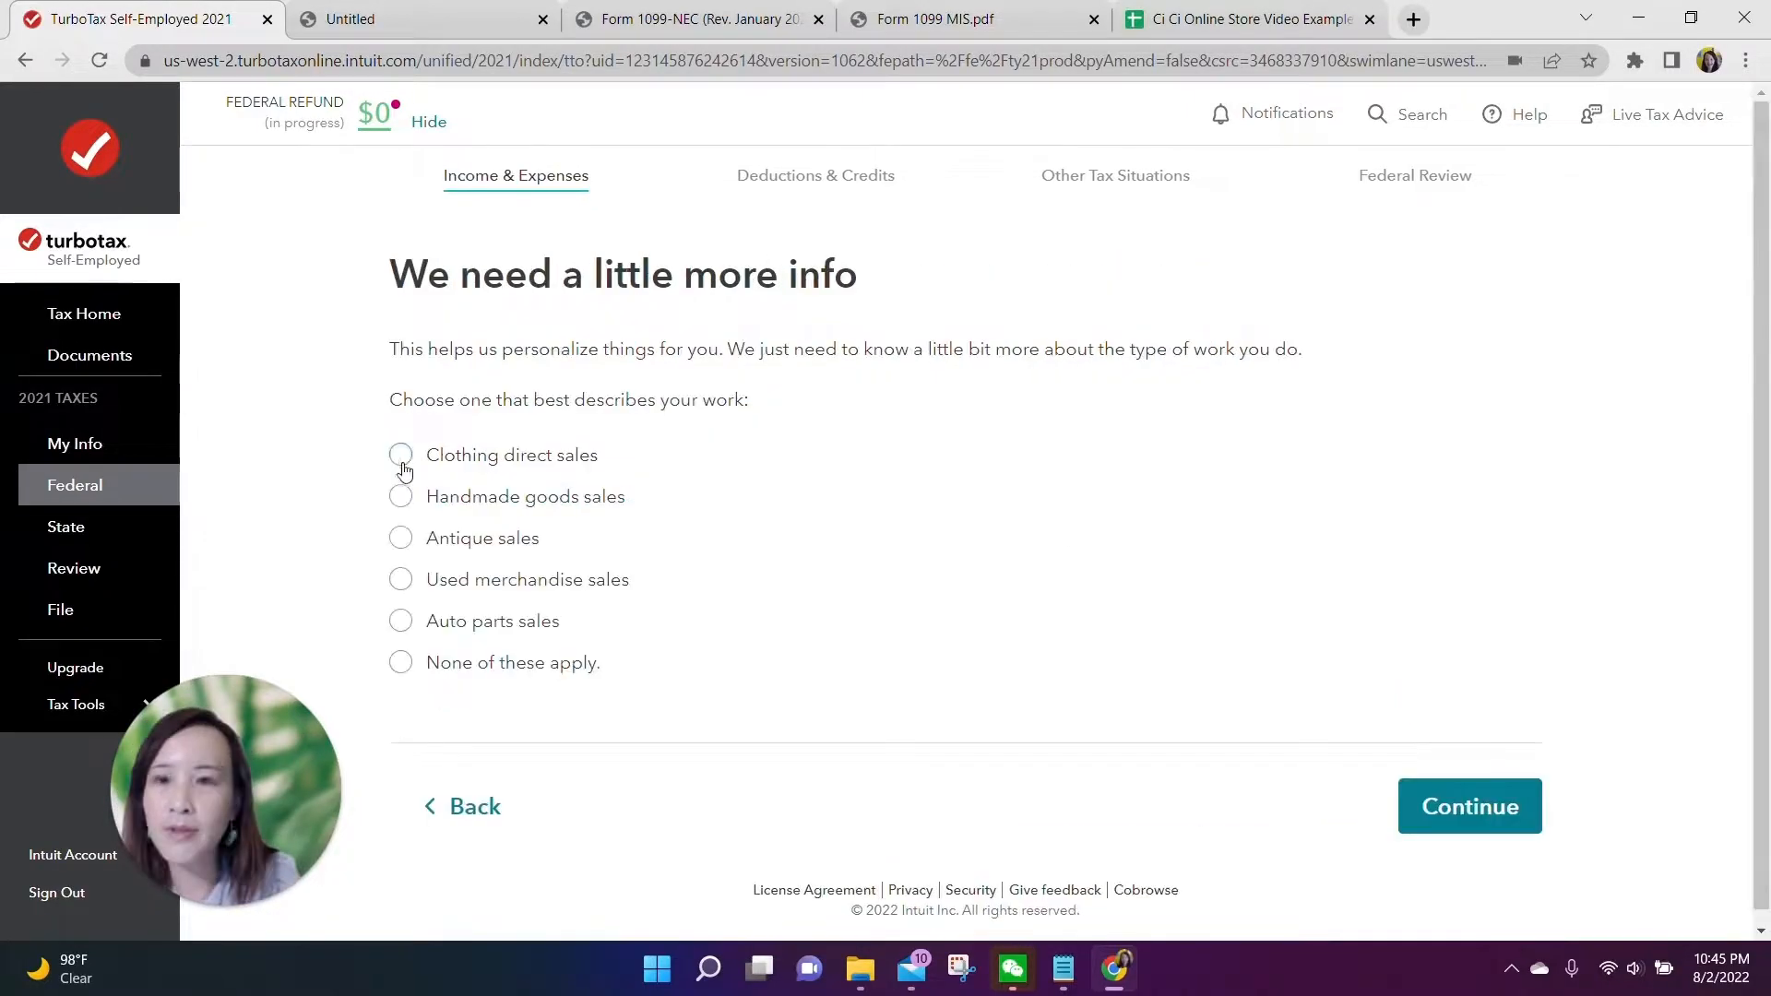
Step: Classify the work as Clothing direct sales and indicate that it's a business
{"action": "left_click", "coordinate": [401, 461]}
{"action": "left_click", "coordinate": [1415, 834]}
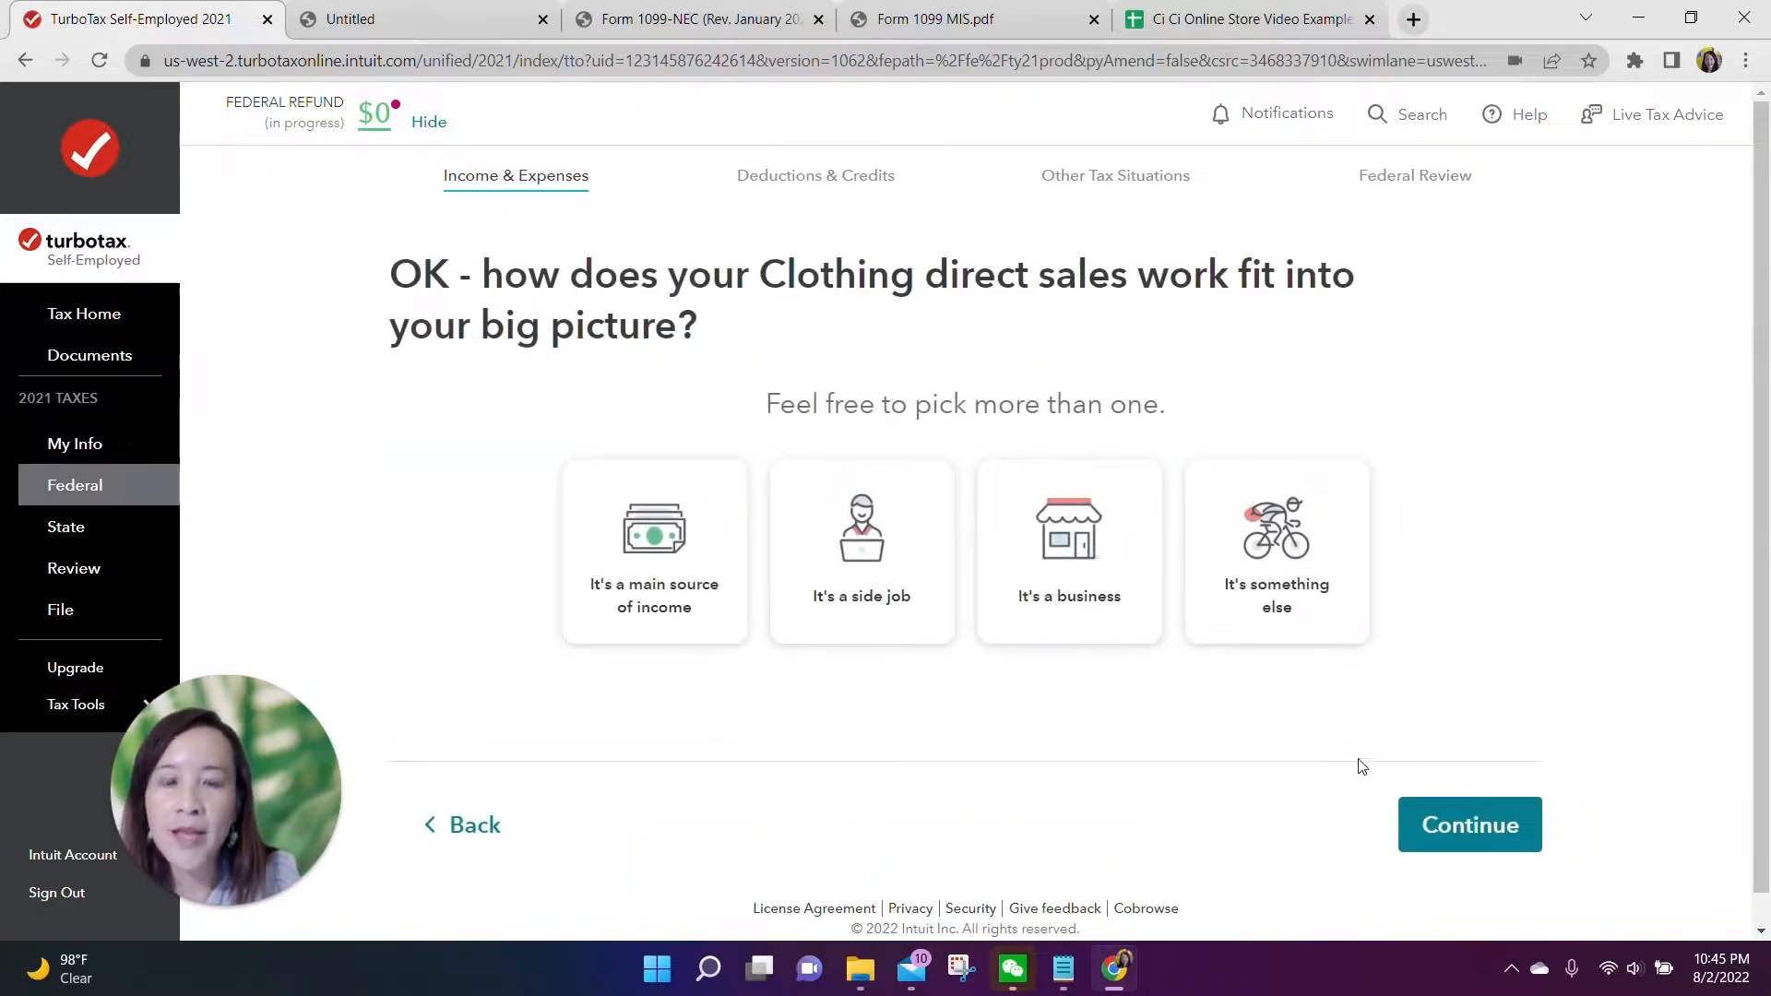
{"action": "left_click", "coordinate": [1070, 593]}
{"action": "left_click", "coordinate": [1476, 878]}
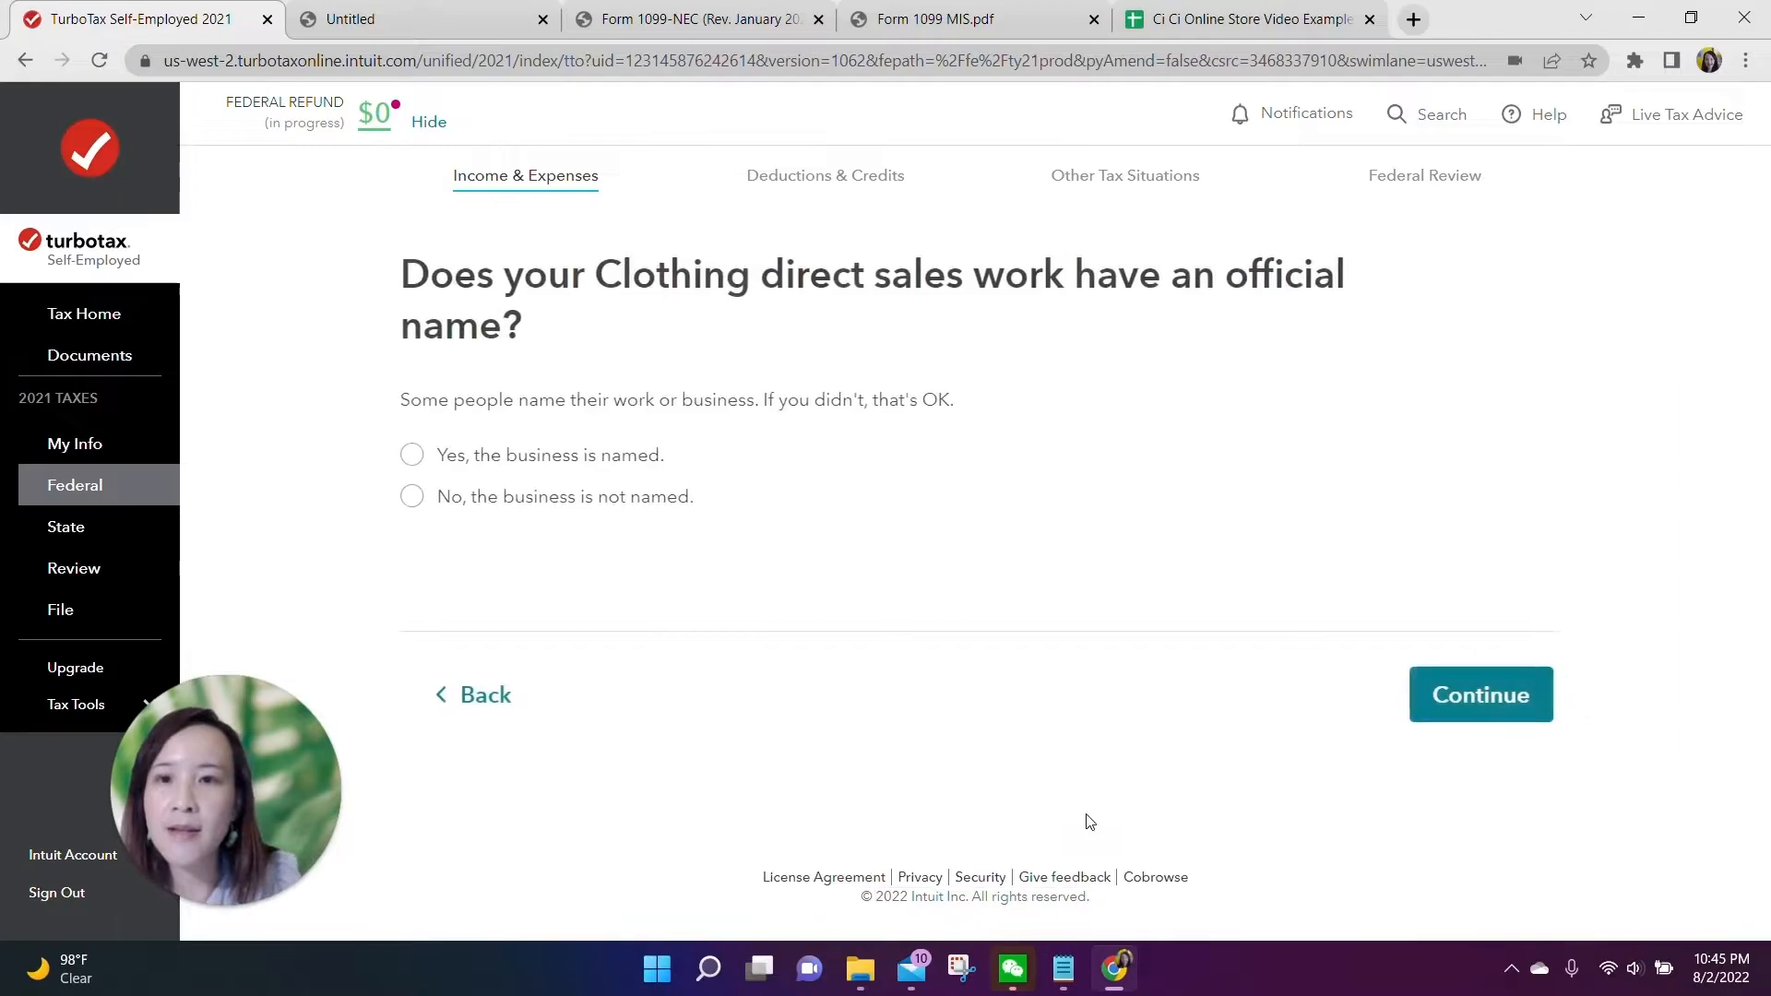
Step: State that the business is named and submit Ci Ci Clothing Store as its official name
{"action": "left_click", "coordinate": [411, 461]}
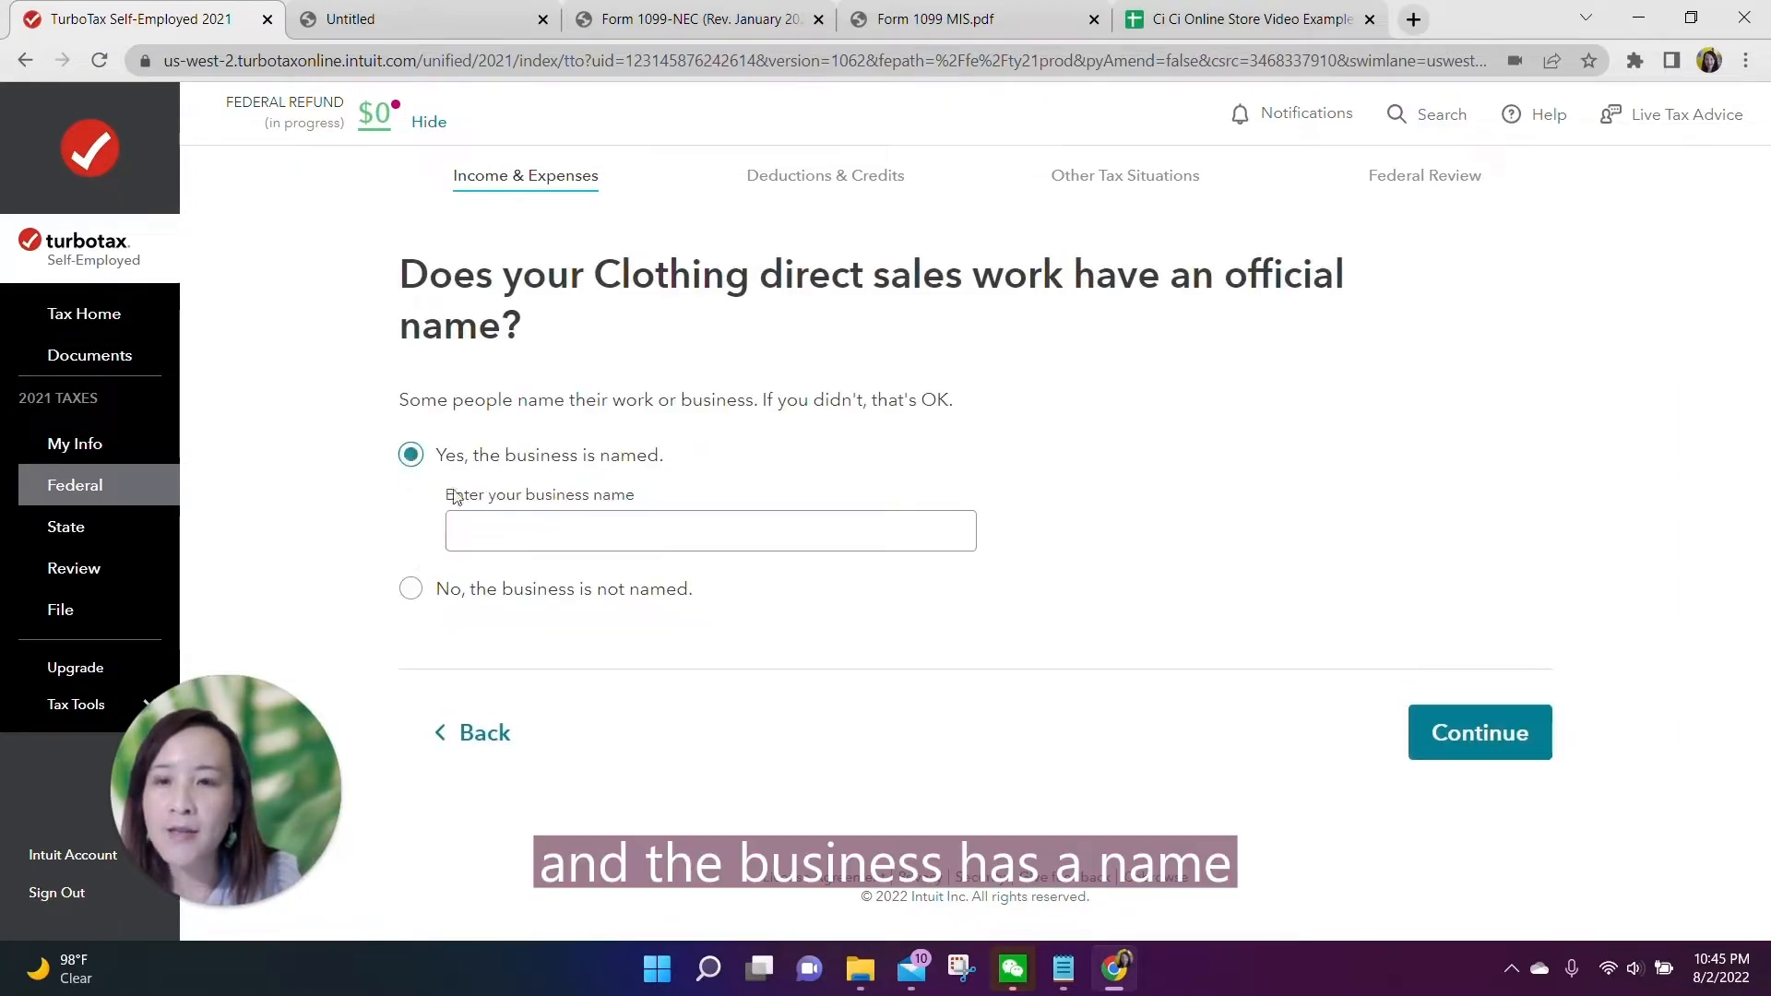
{"action": "type", "text": "Ci "}
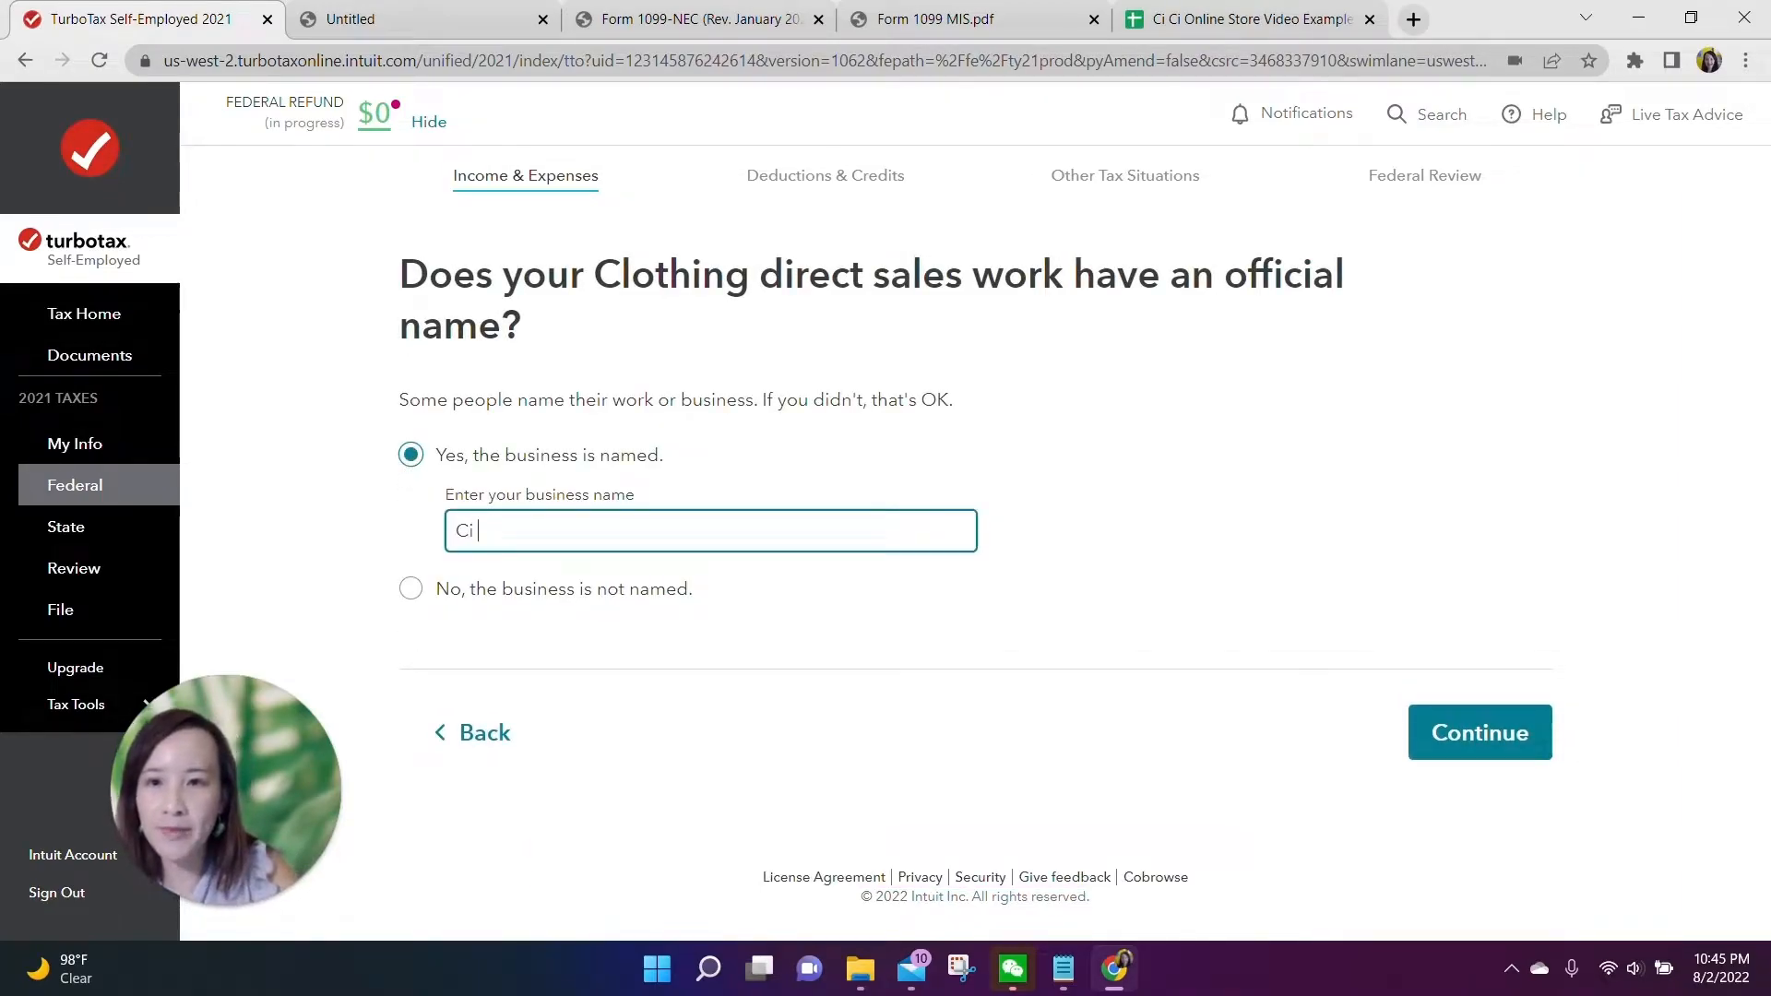
{"action": "type", "text": "Ci C"}
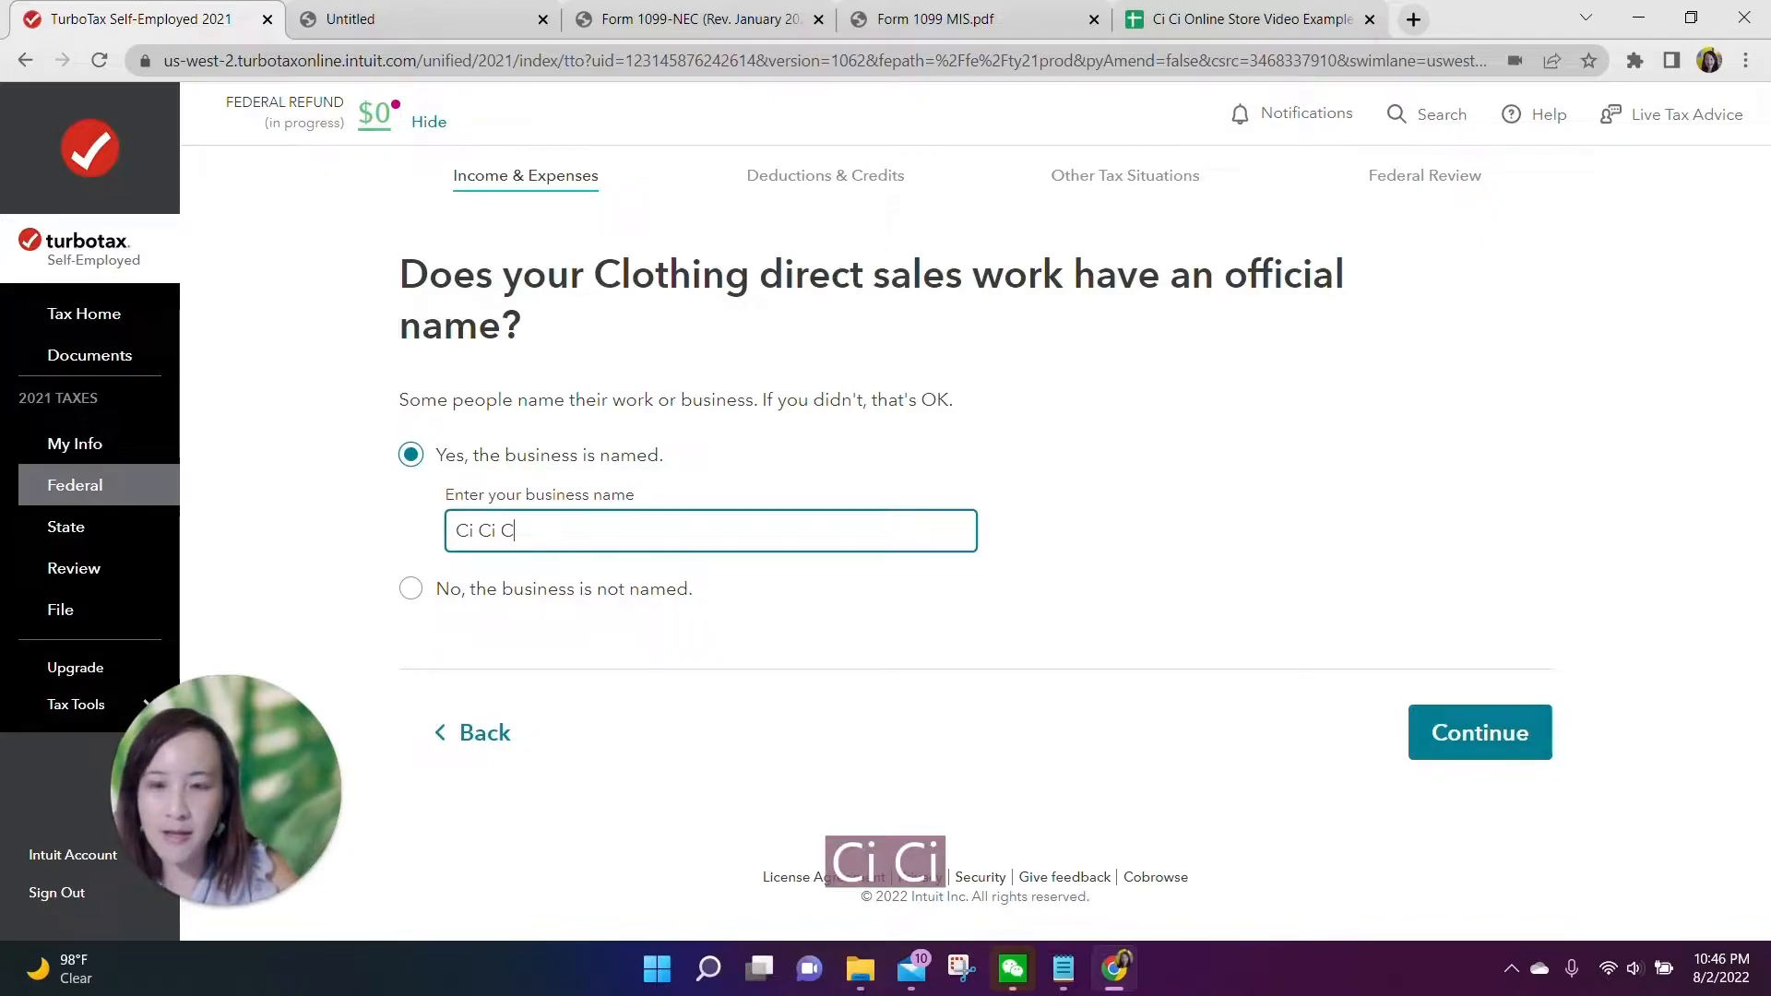
{"action": "type", "text": "lothing St"}
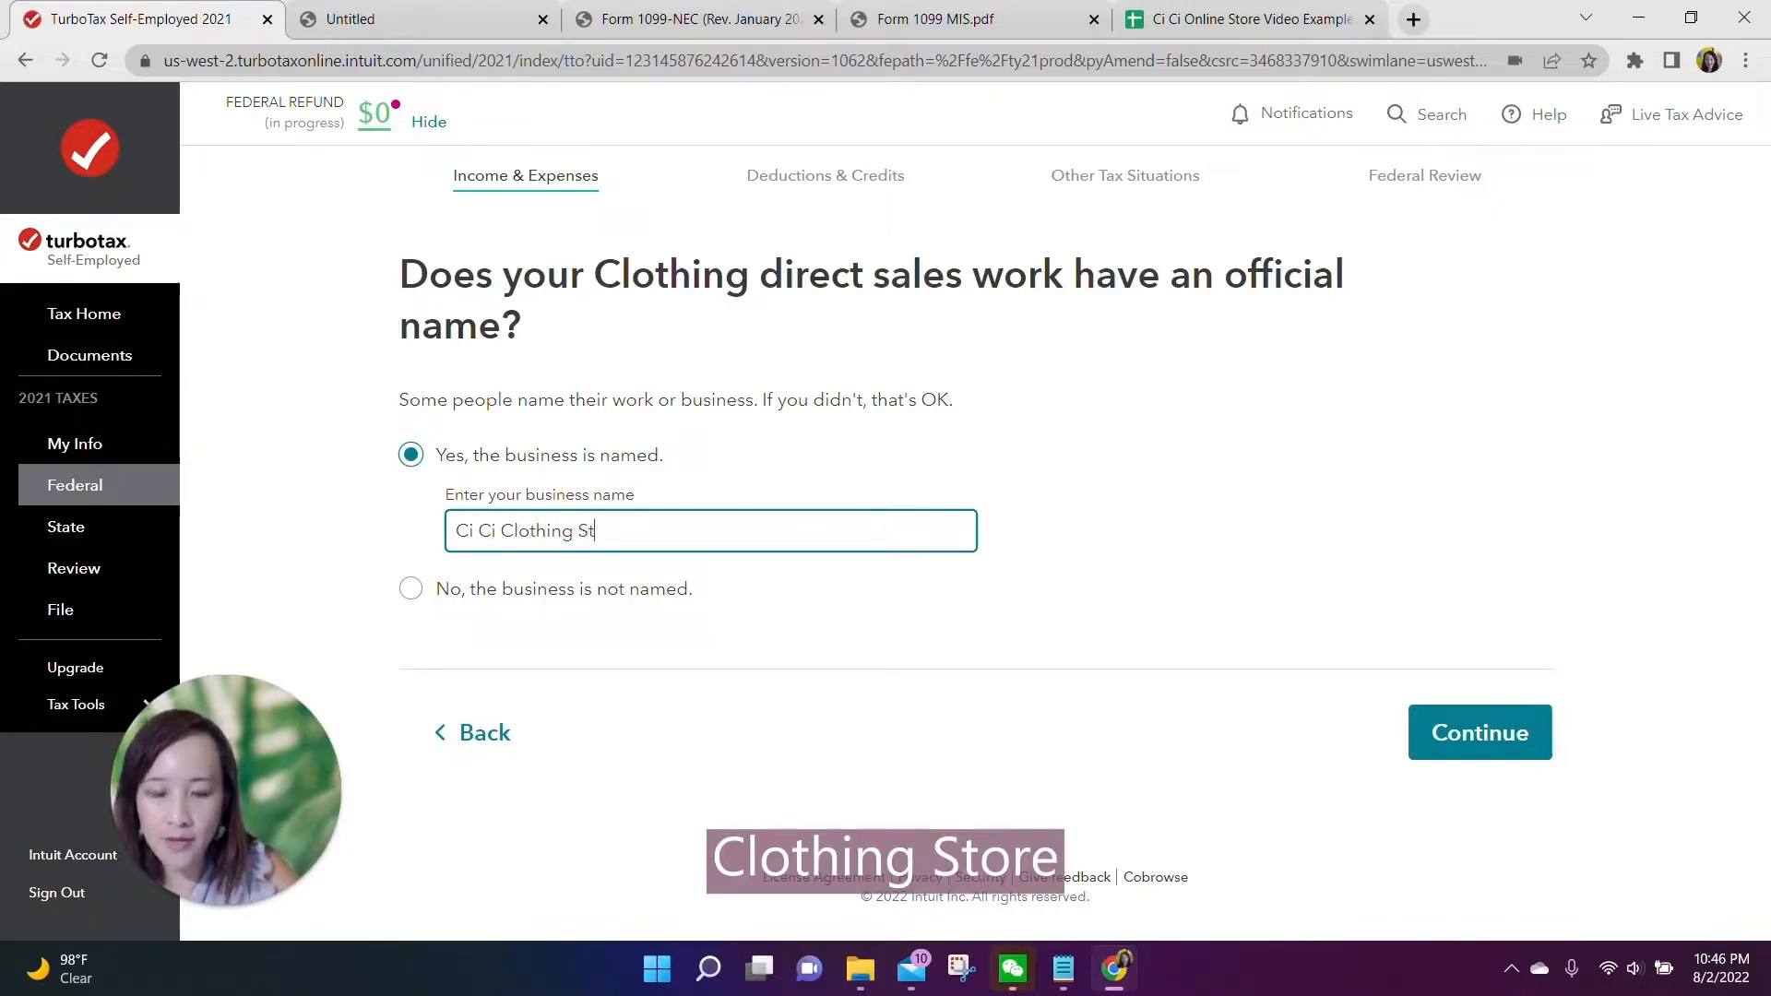
{"action": "type", "text": "ores"}
{"action": "key", "text": "BackSpace"}
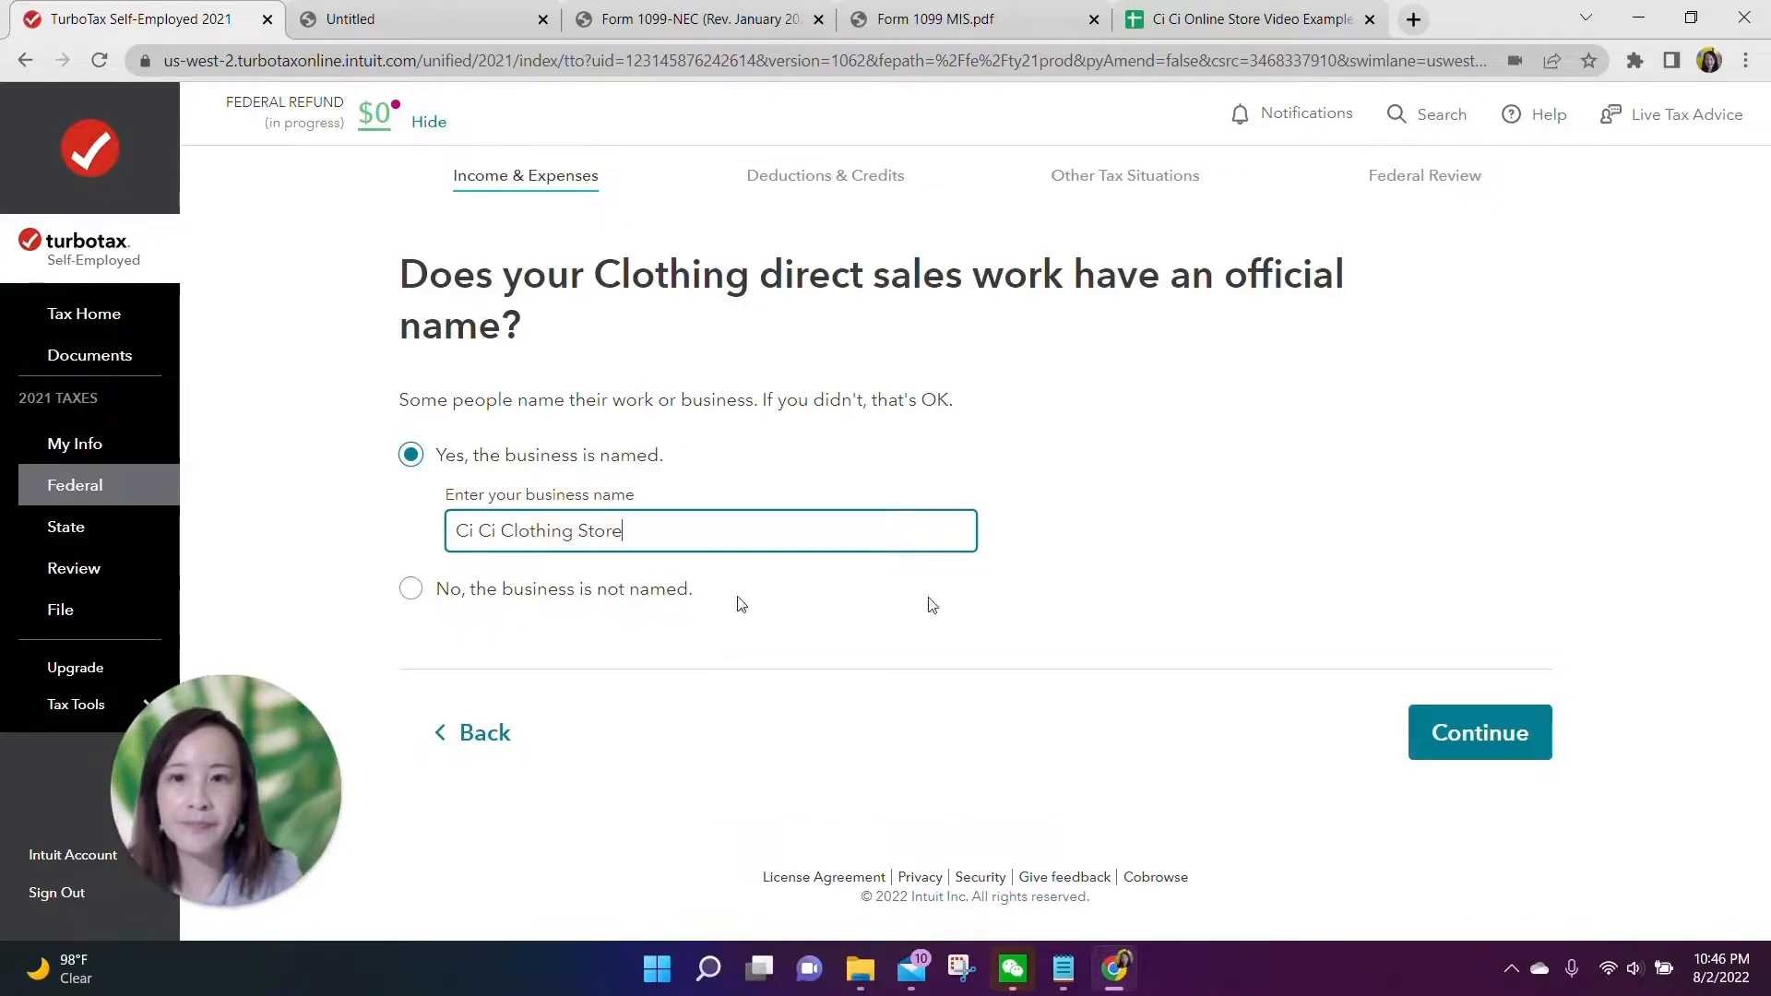
{"action": "left_click", "coordinate": [1508, 747]}
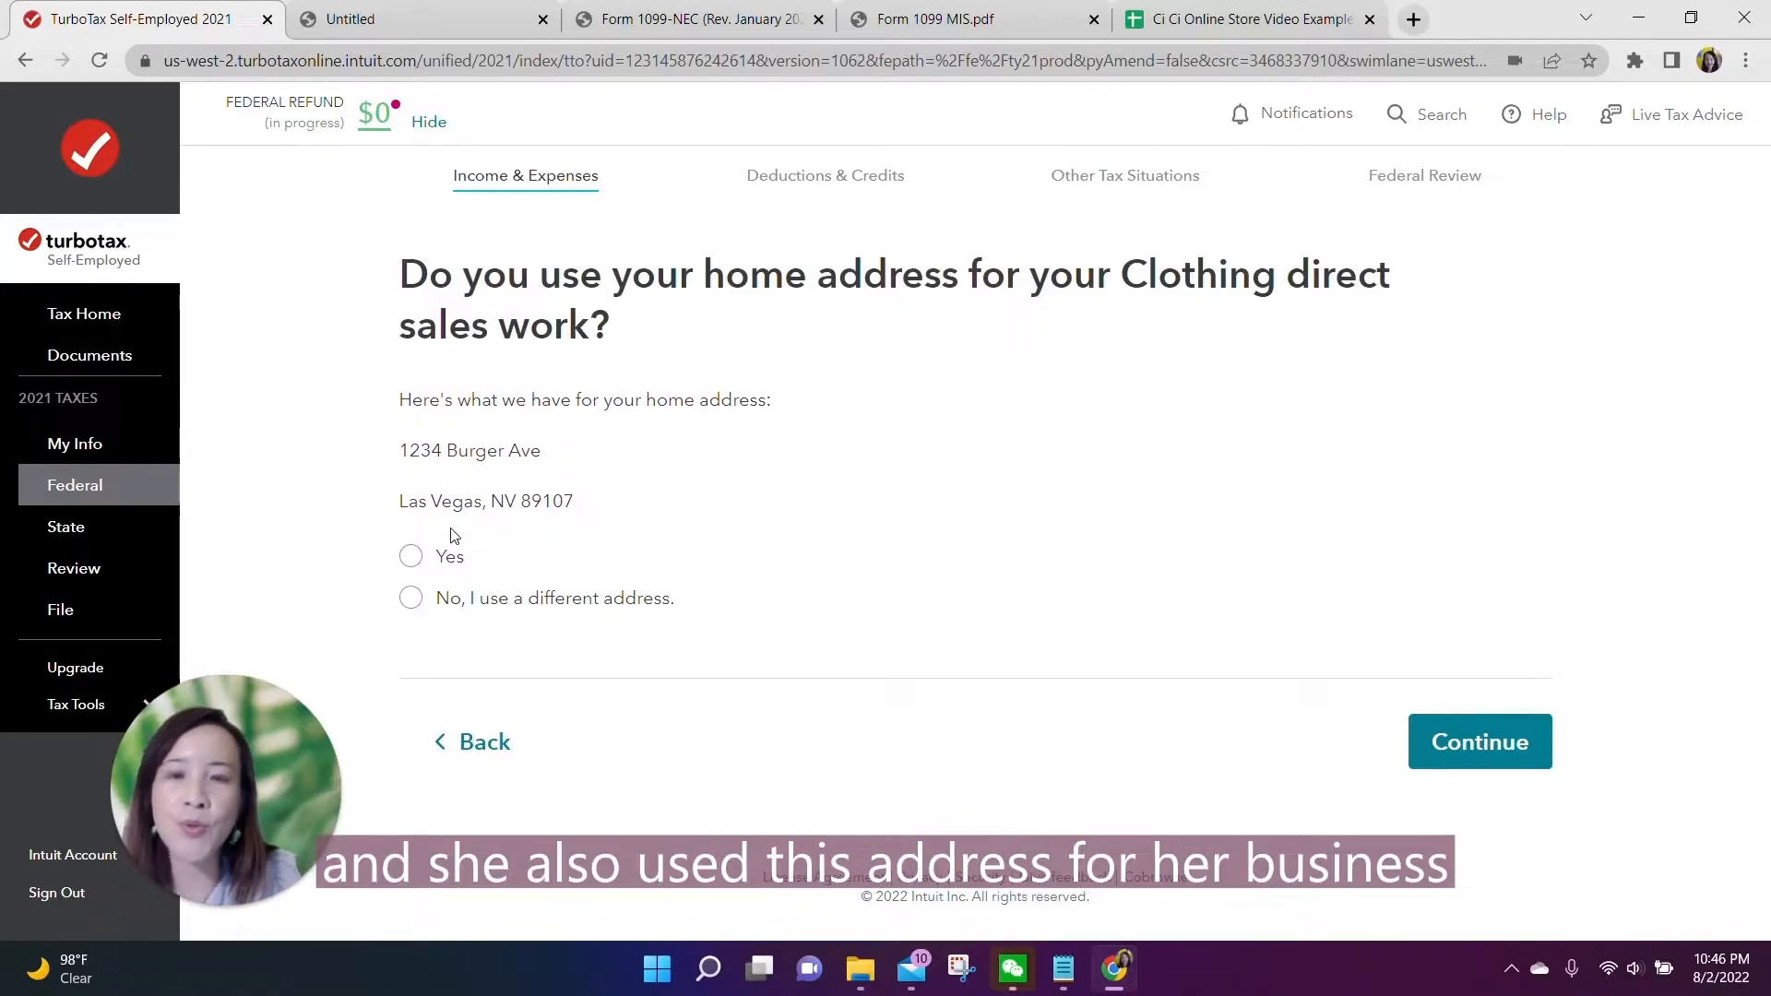
Step: Use the home address for the business and record that the work started in 2021, on 01/01/2021
{"action": "left_click", "coordinate": [411, 555]}
{"action": "left_click", "coordinate": [1463, 739]}
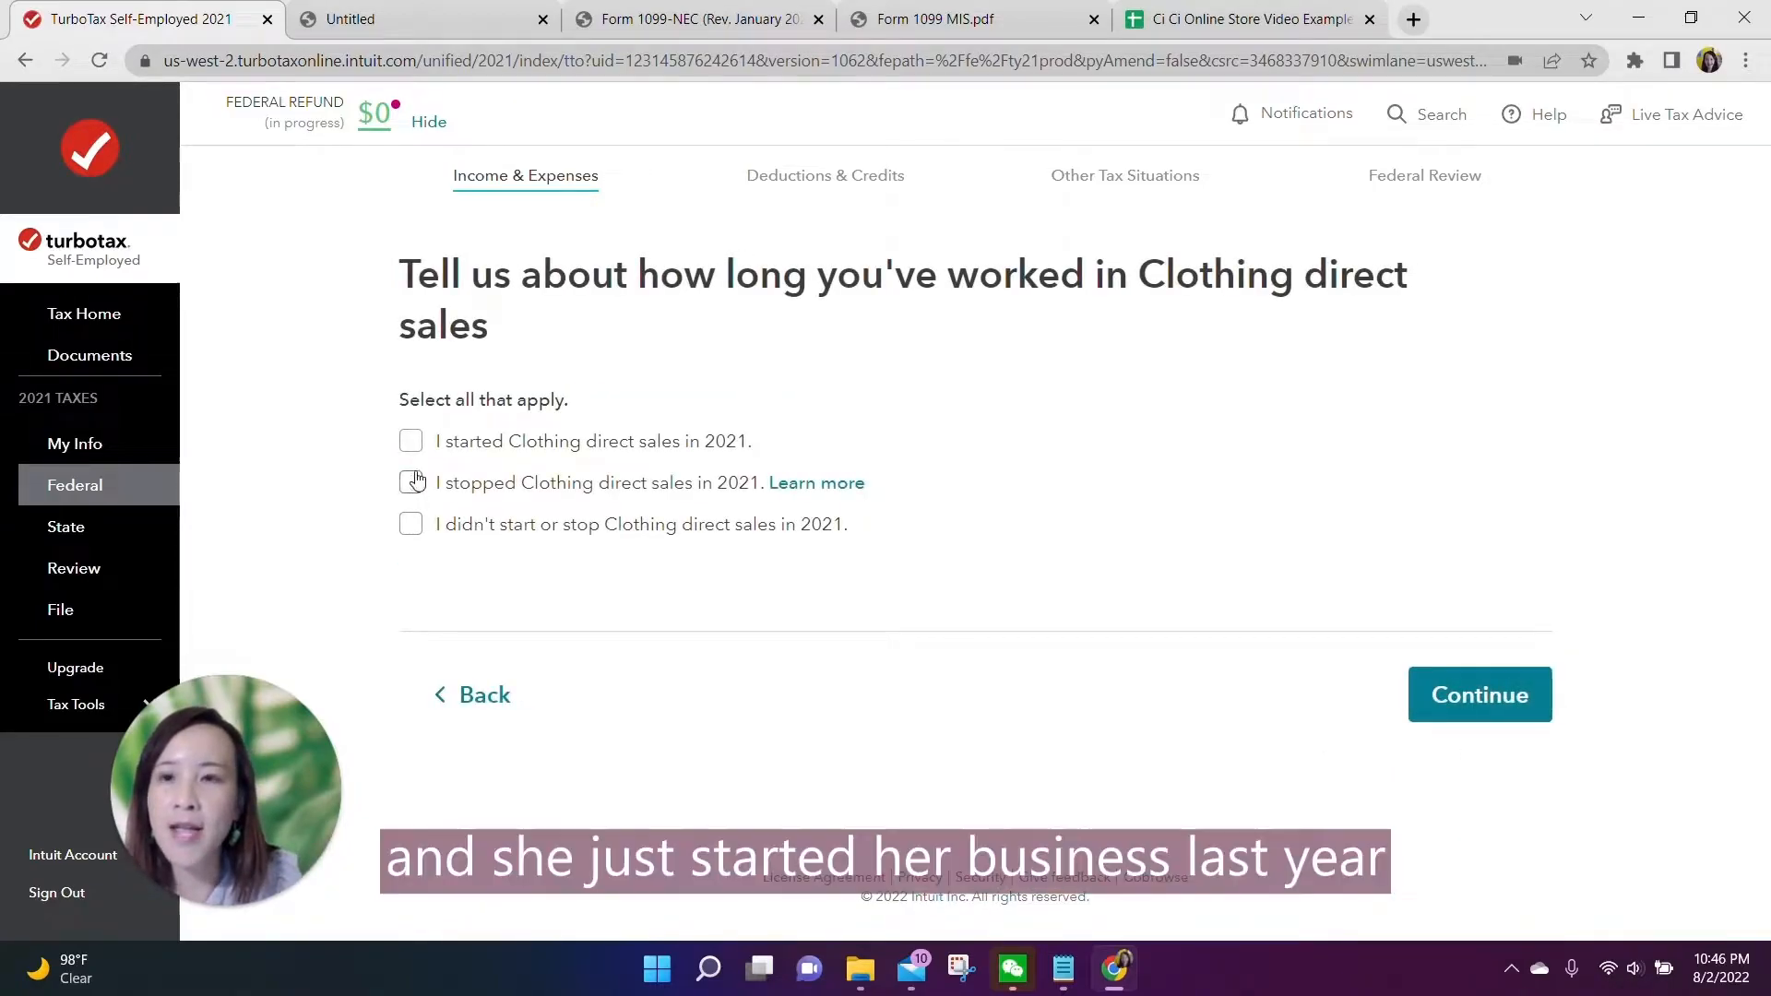
{"action": "left_click", "coordinate": [412, 441]}
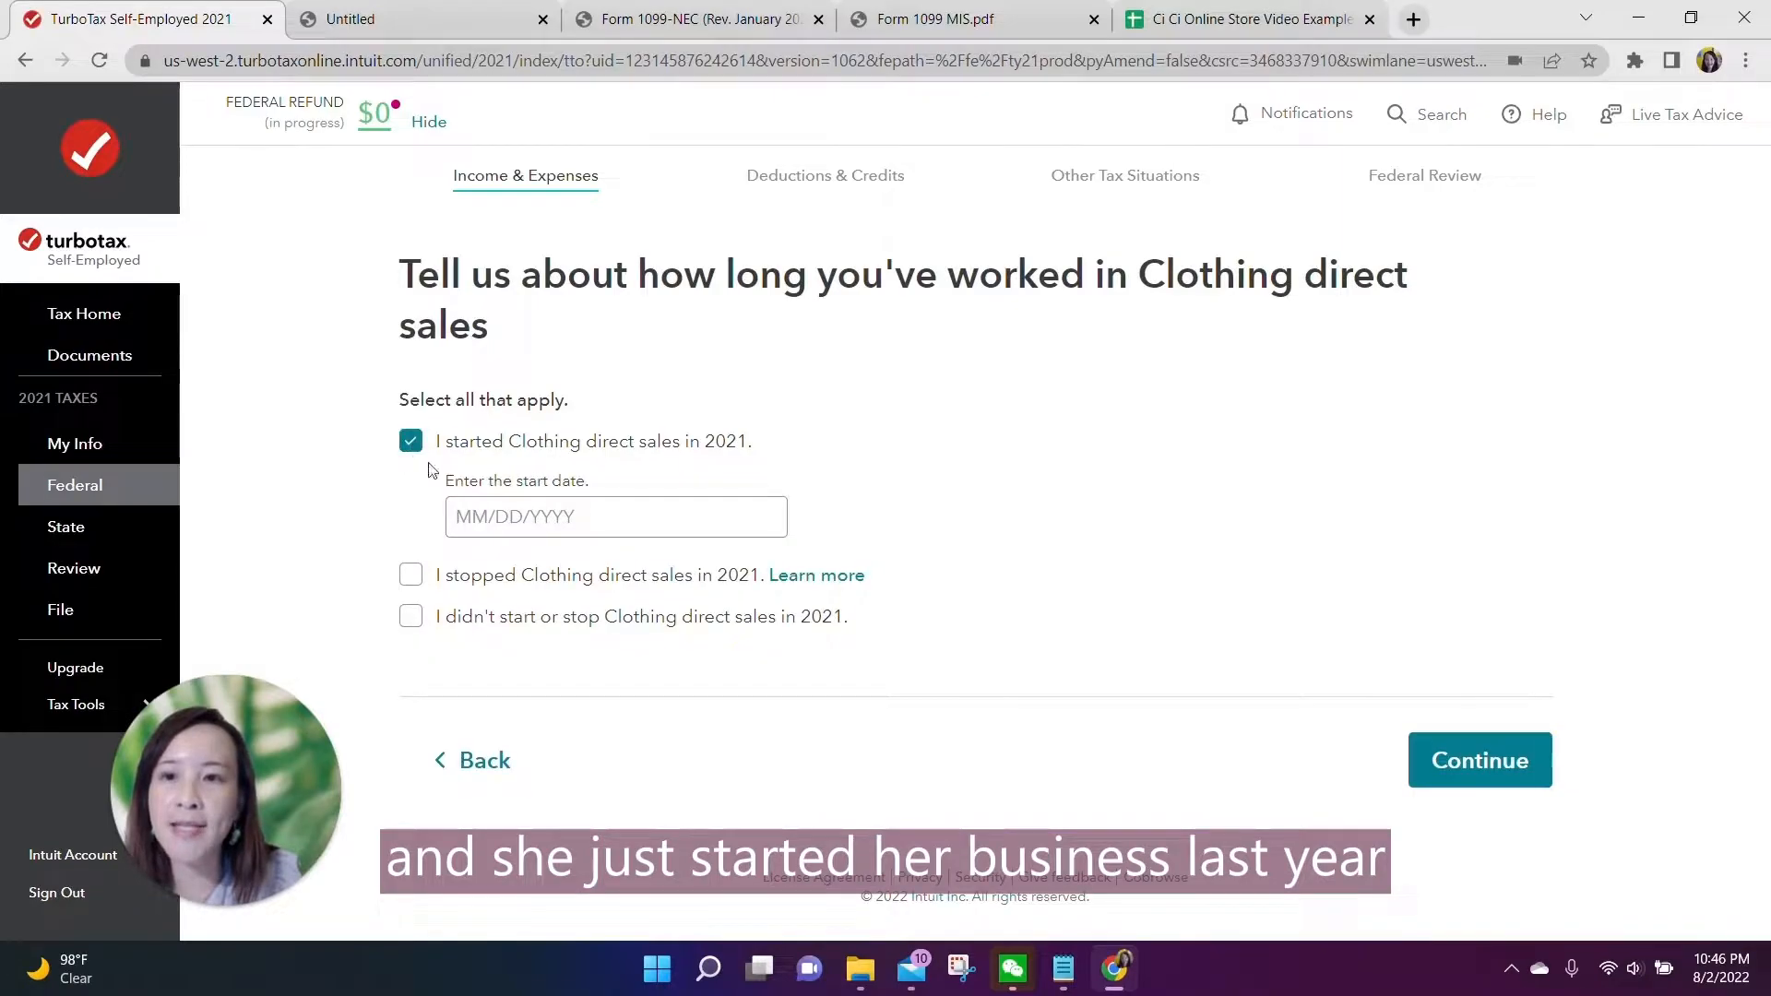
{"action": "type", "text": "01/01/2021"}
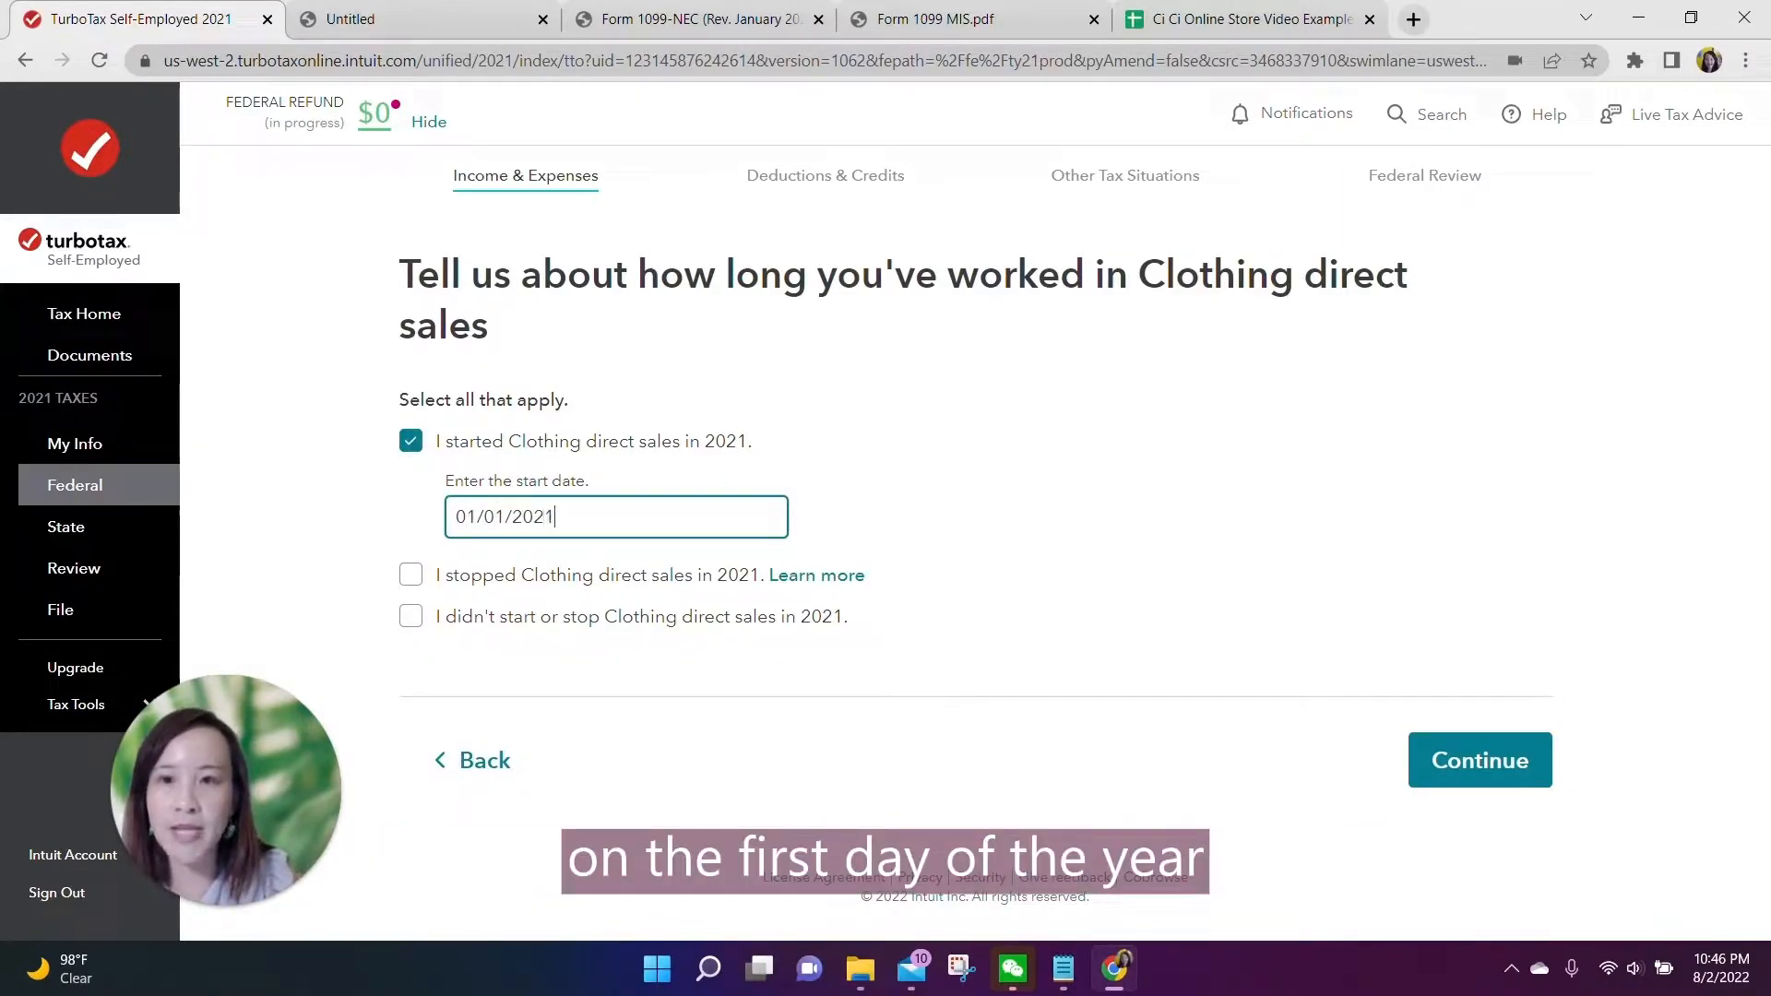
{"action": "left_click", "coordinate": [1419, 768]}
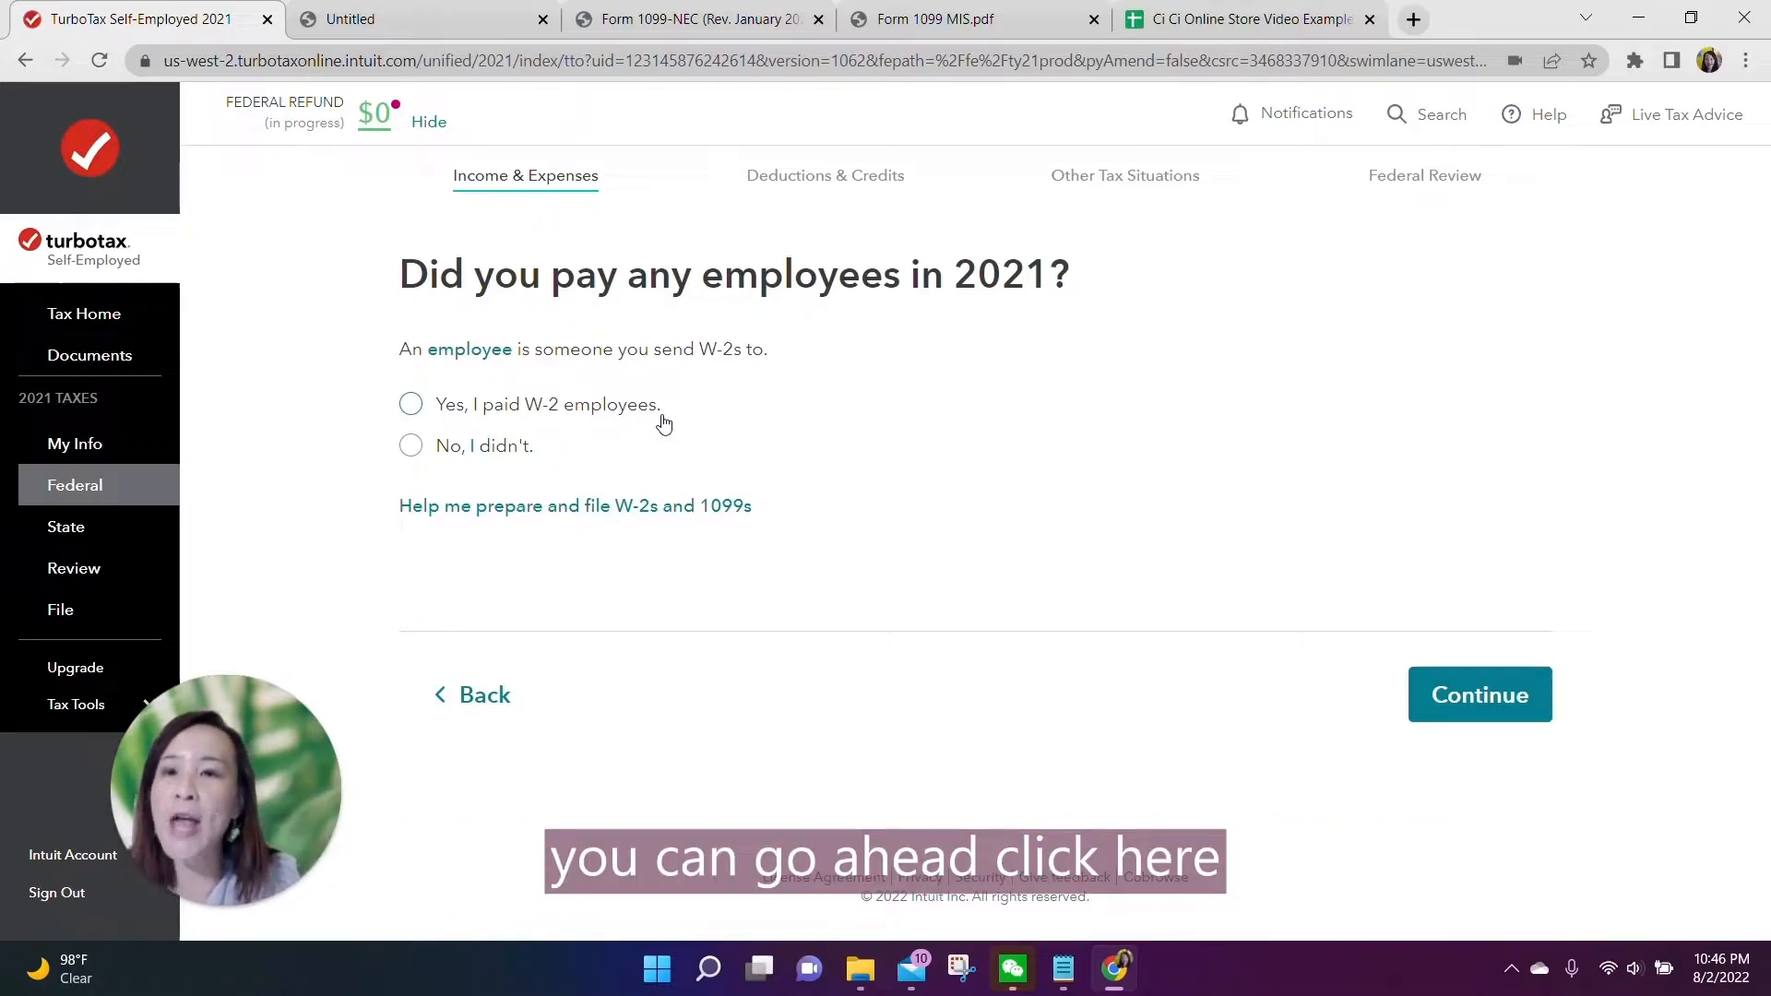
Step: Declare no W-2 employees, no contractor or 1099 payments, no own EIN, and none of the less common situations
{"action": "left_click", "coordinate": [405, 455]}
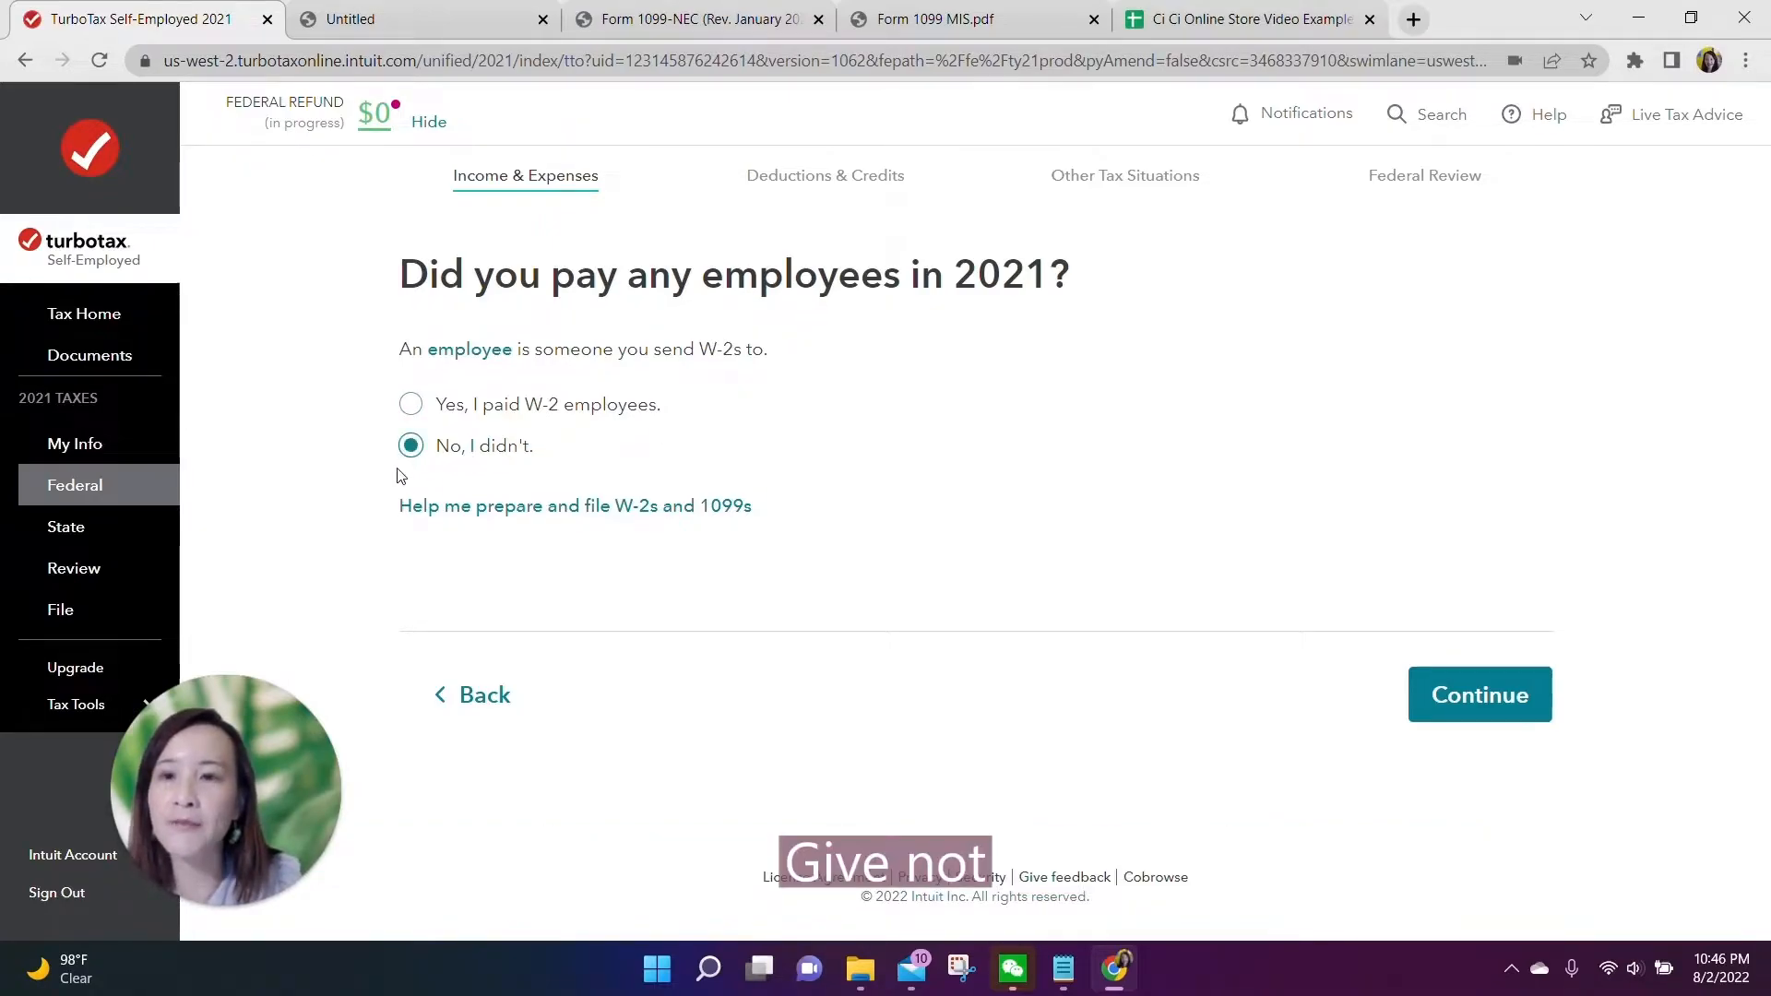
{"action": "left_click", "coordinate": [1526, 717]}
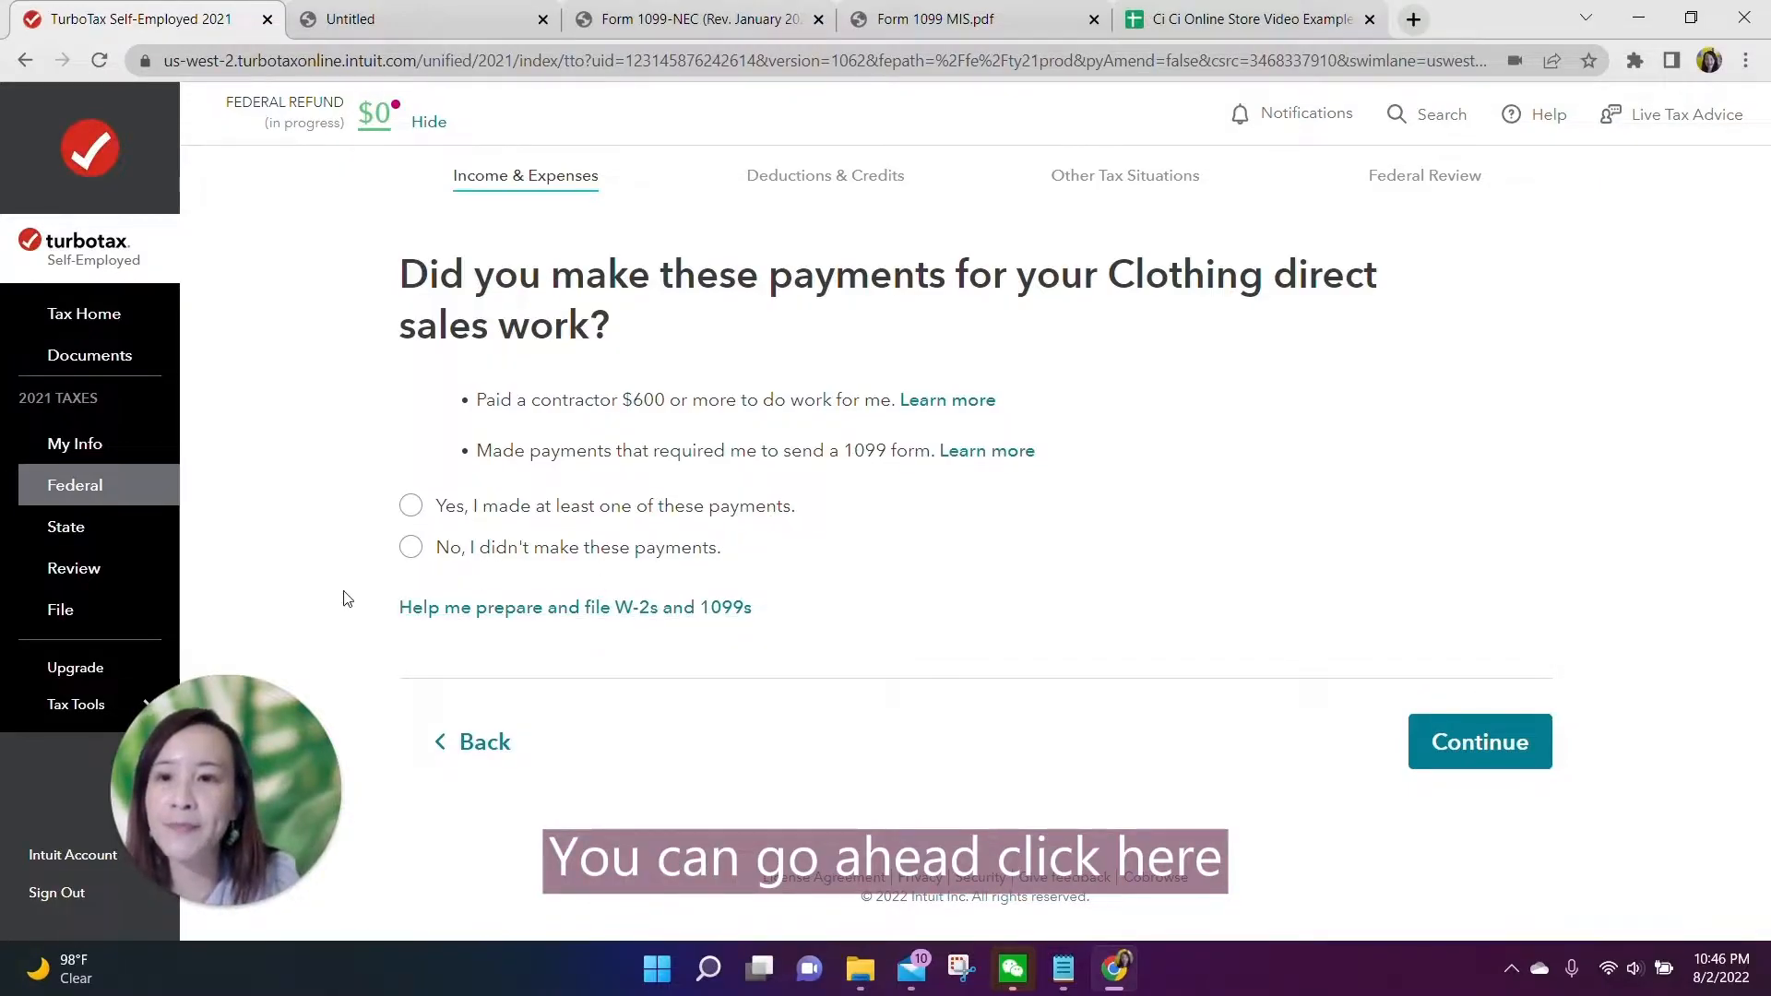
{"action": "left_click", "coordinate": [407, 553]}
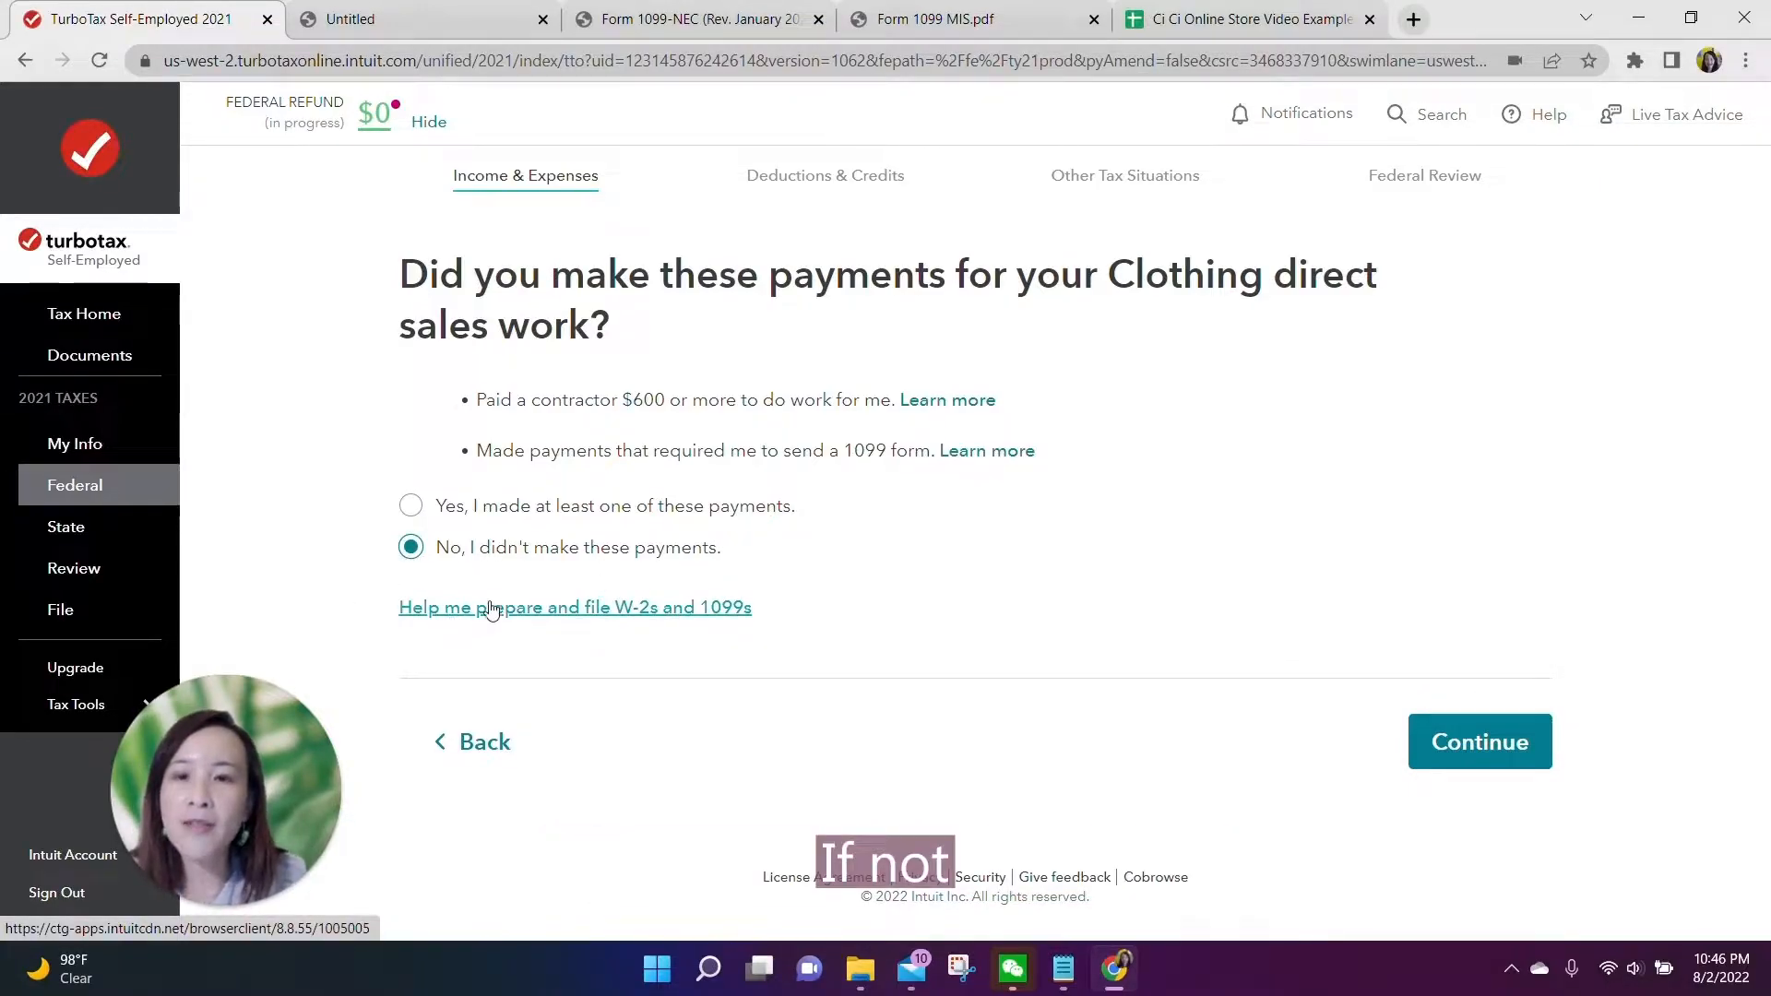
{"action": "left_click", "coordinate": [1467, 752]}
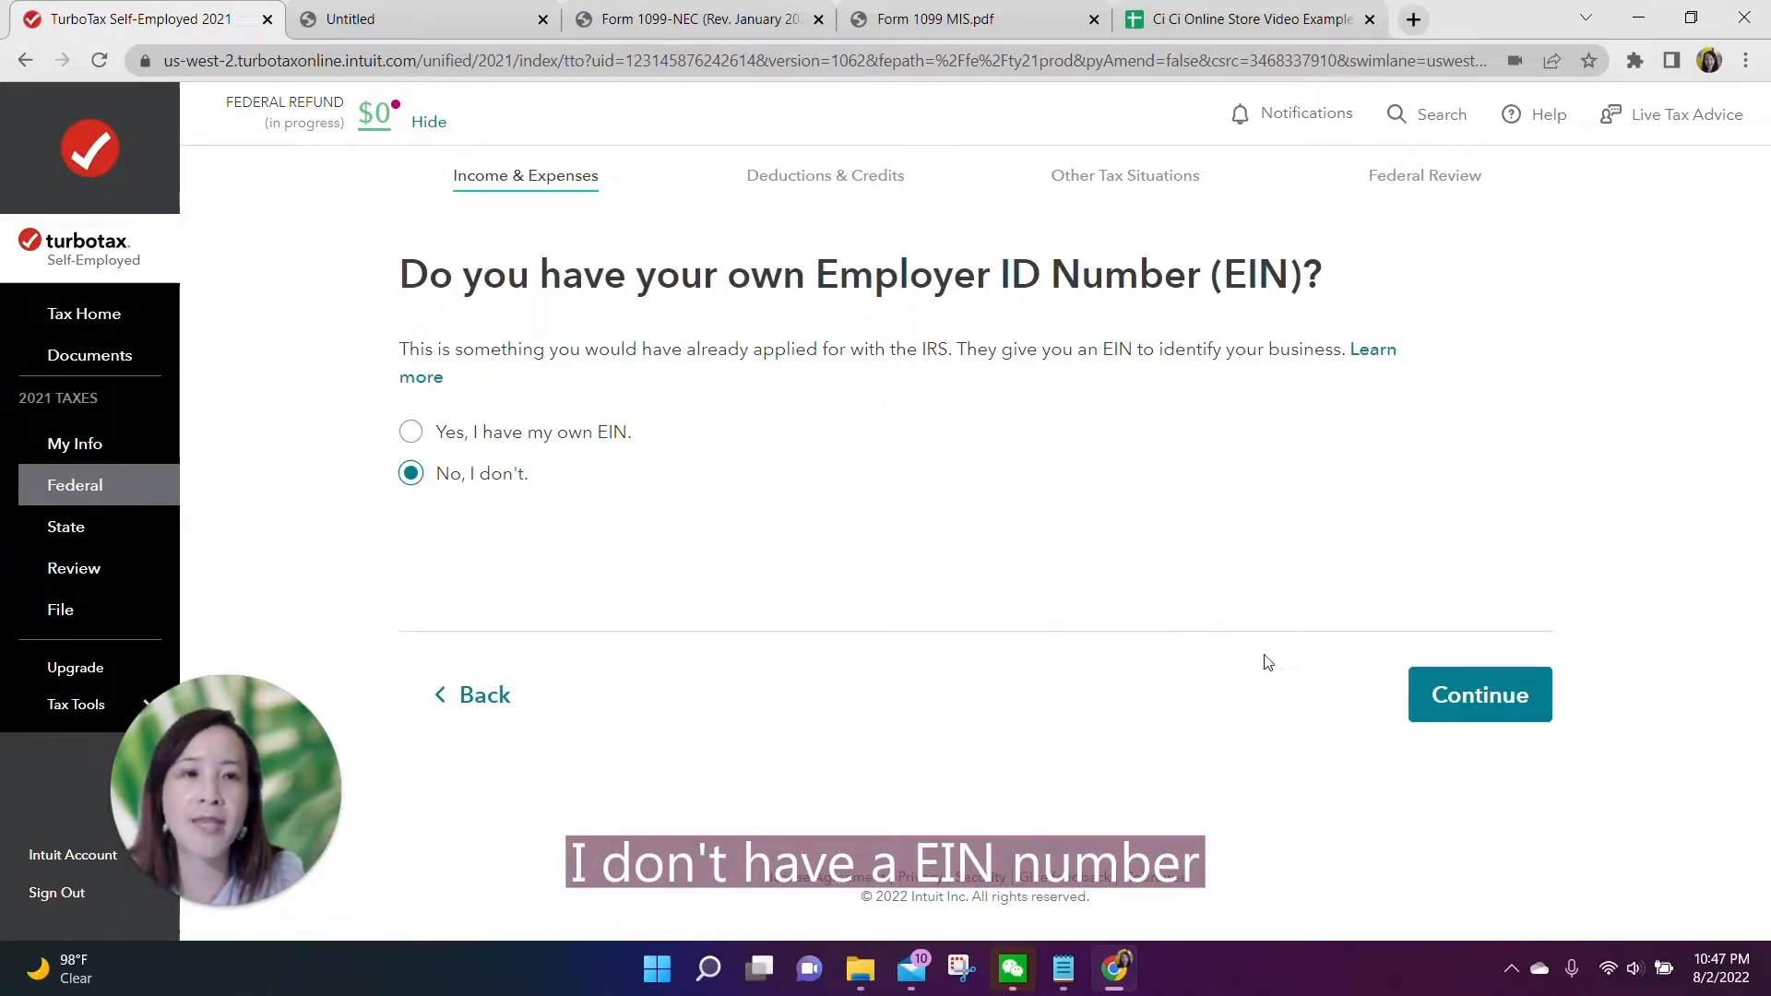
{"action": "left_click", "coordinate": [1541, 712]}
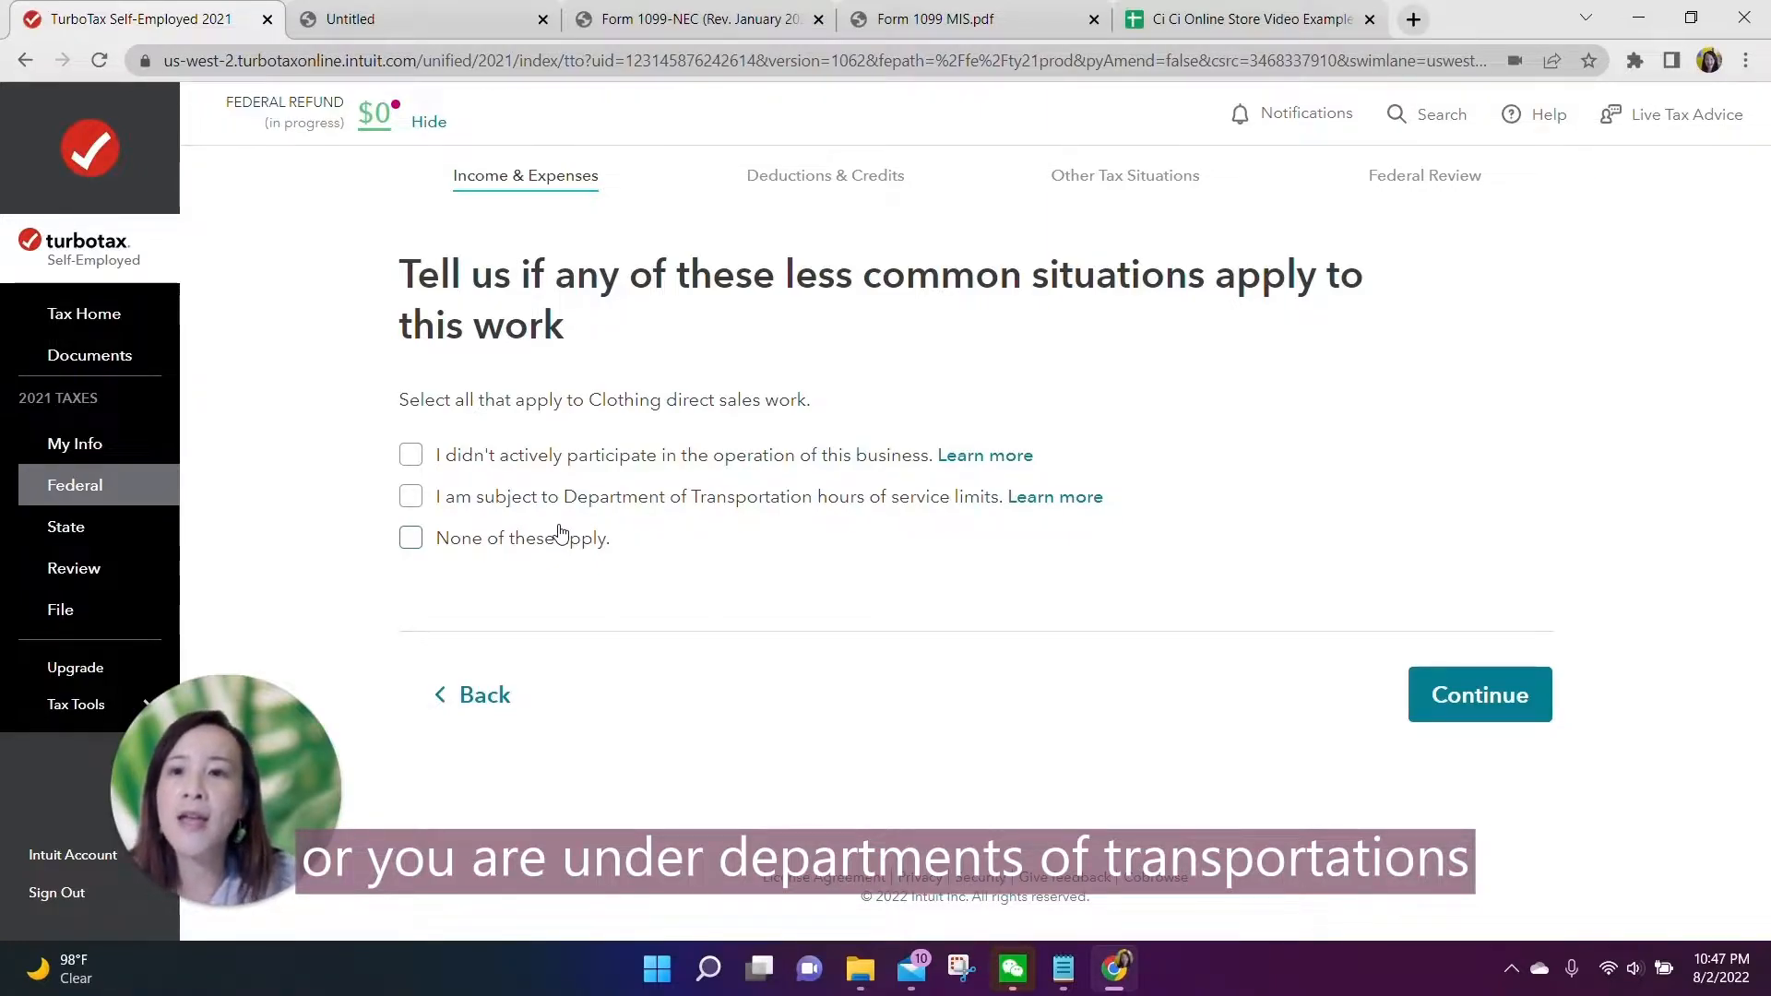
{"action": "left_click", "coordinate": [410, 544]}
{"action": "left_click", "coordinate": [1447, 710]}
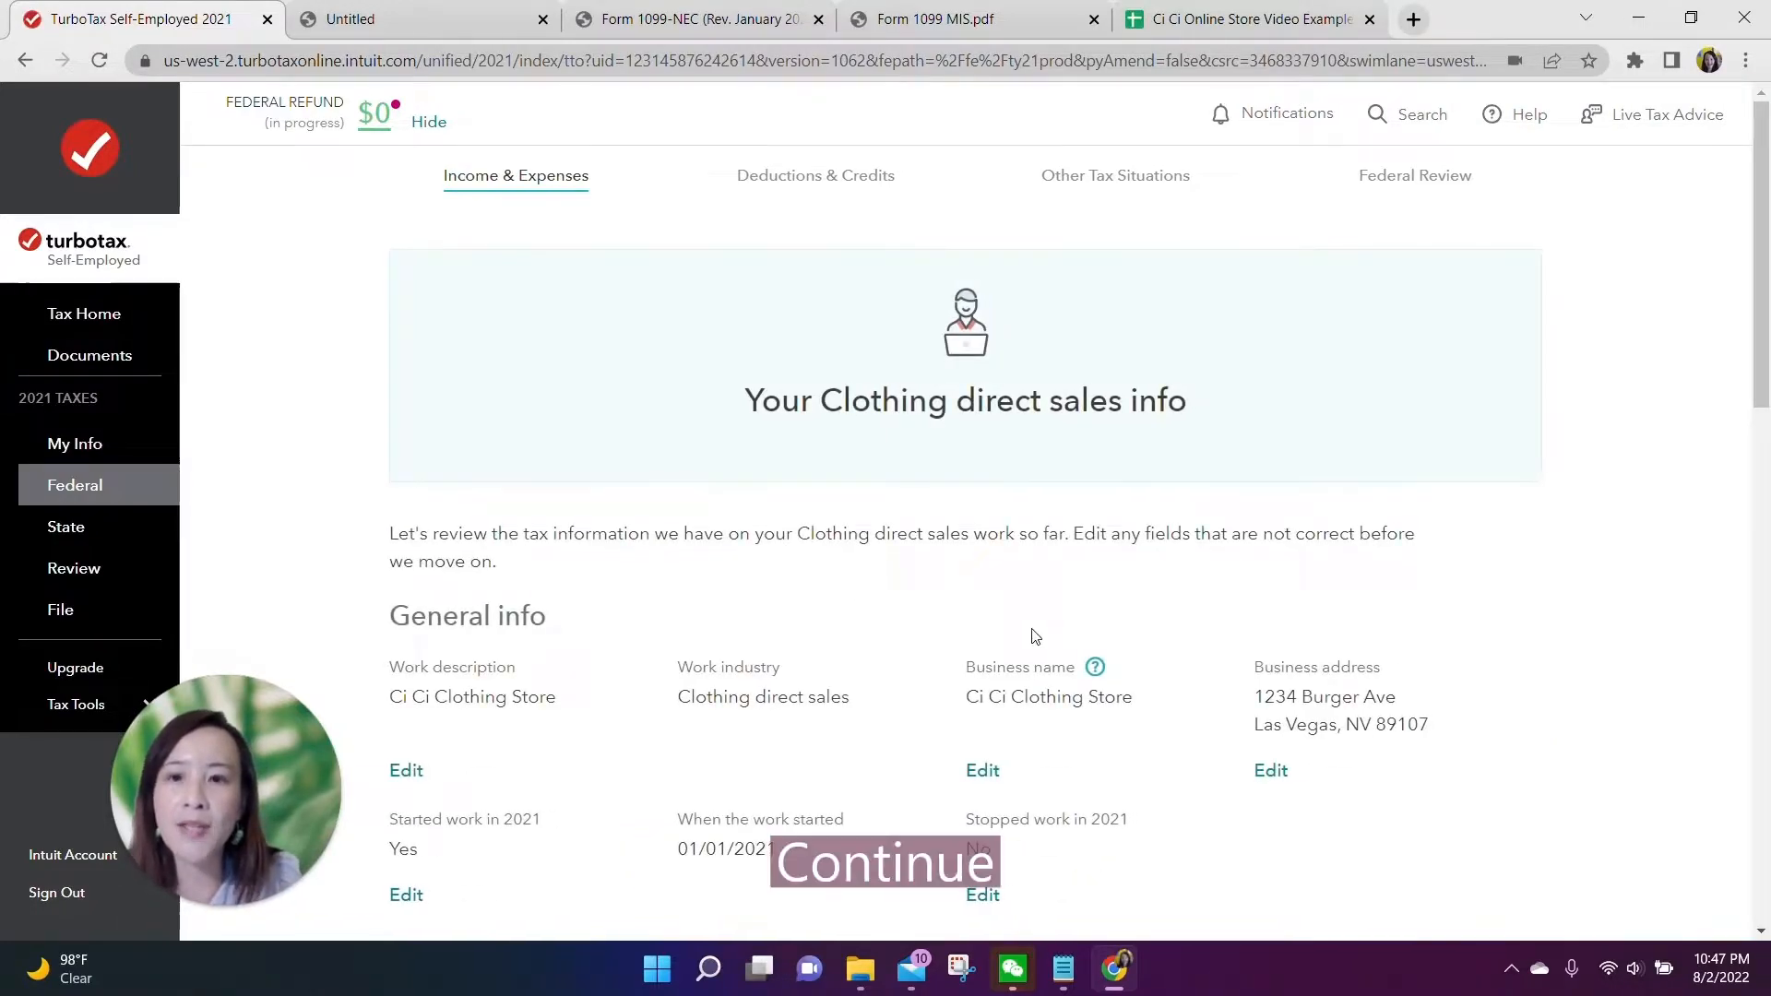
Step: Review and accept the Clothing direct sales info summary, and skip importing transactions from Square
{"action": "scroll", "coordinate": [1037, 636], "scroll_direction": "down", "scroll_amount": 4}
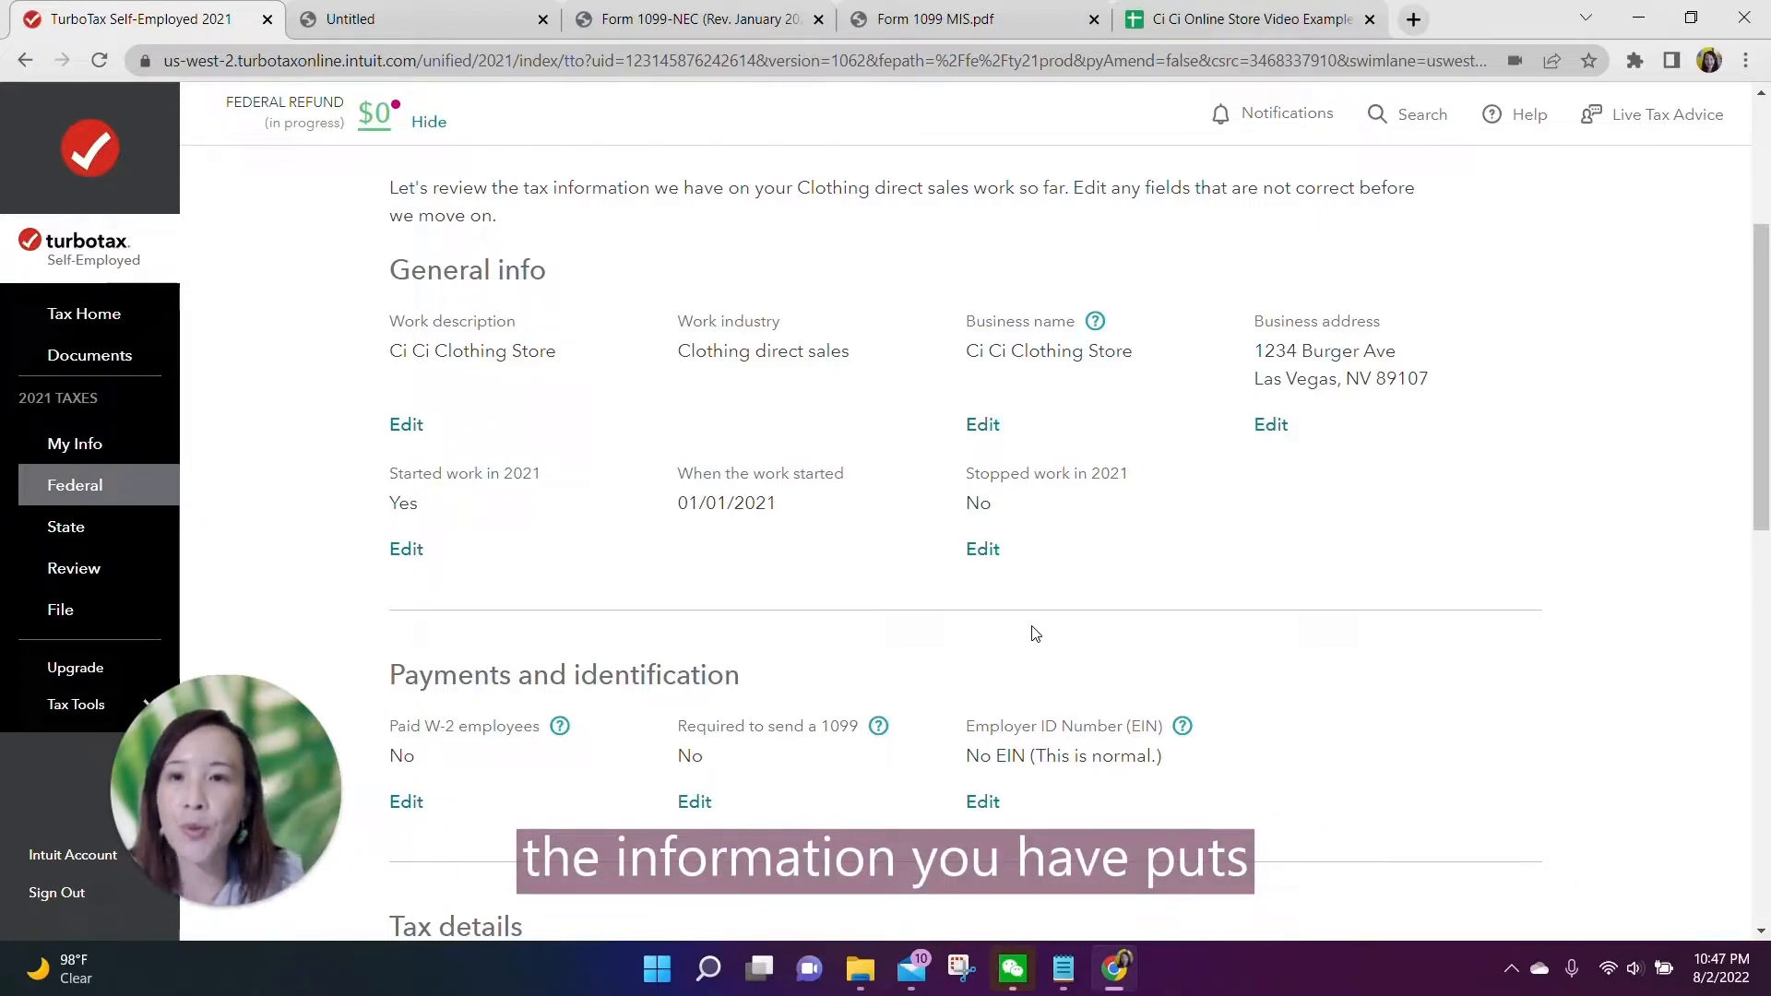
{"action": "scroll", "coordinate": [1129, 618], "scroll_direction": "down", "scroll_amount": 5}
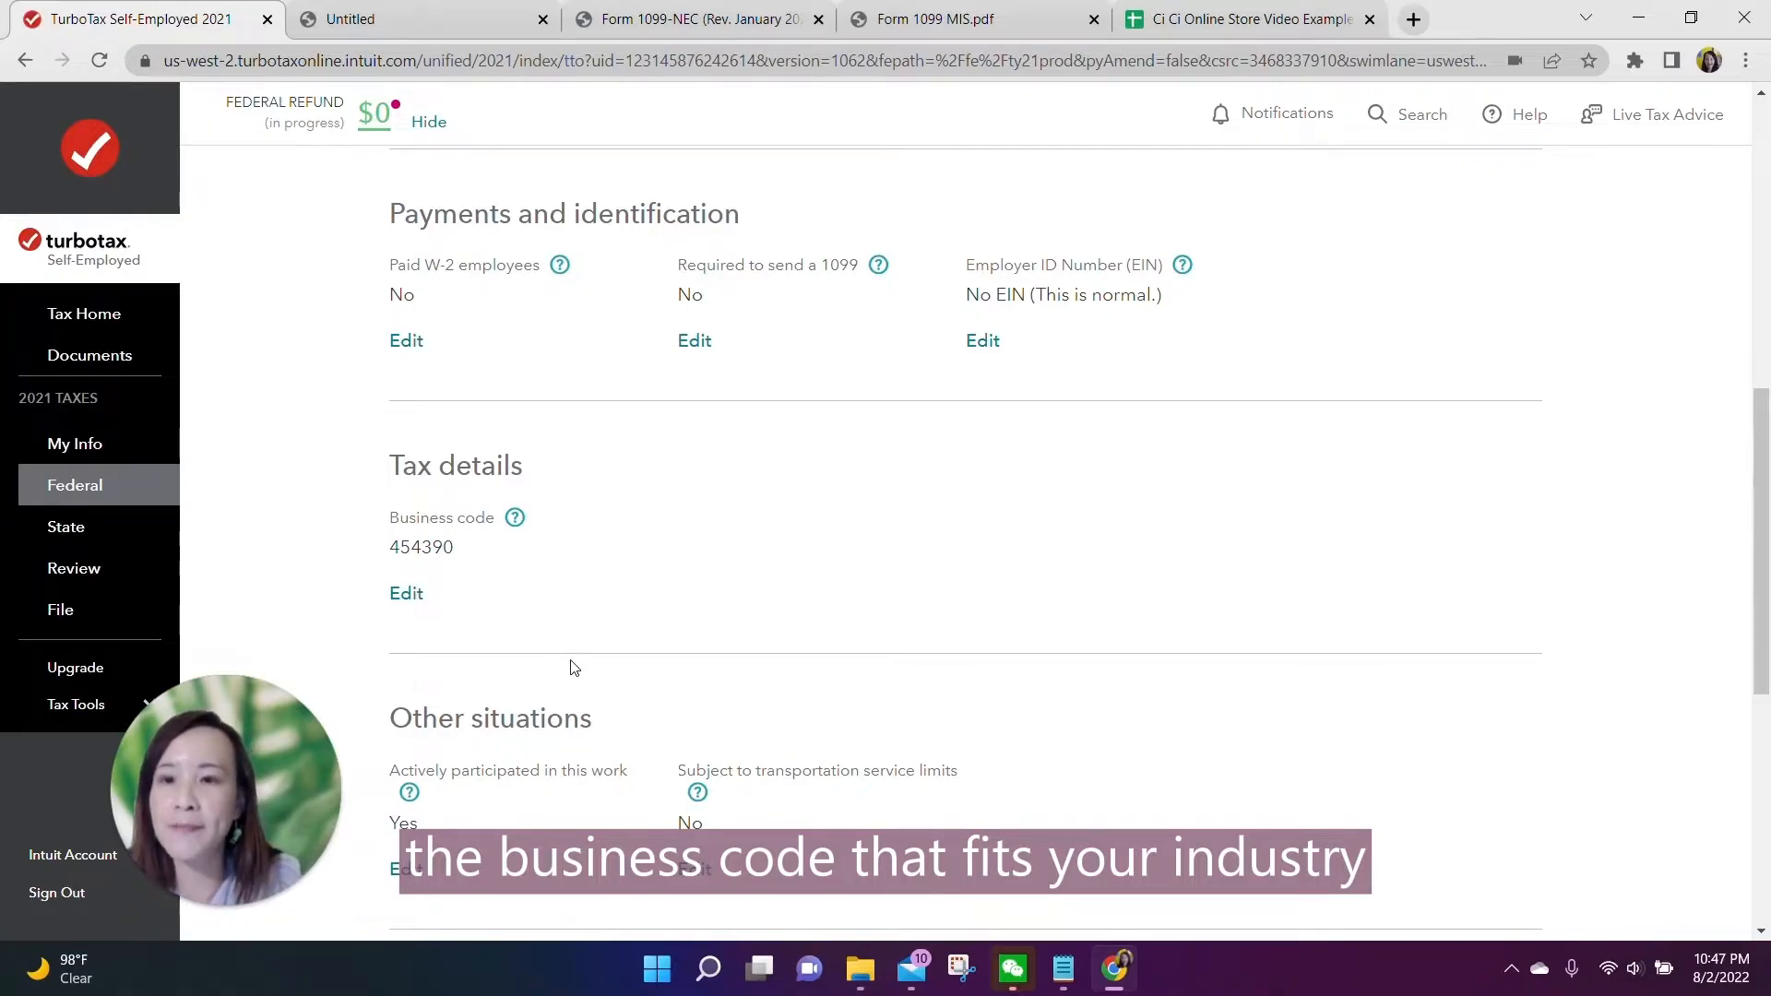
{"action": "scroll", "coordinate": [579, 645], "scroll_direction": "down", "scroll_amount": 6}
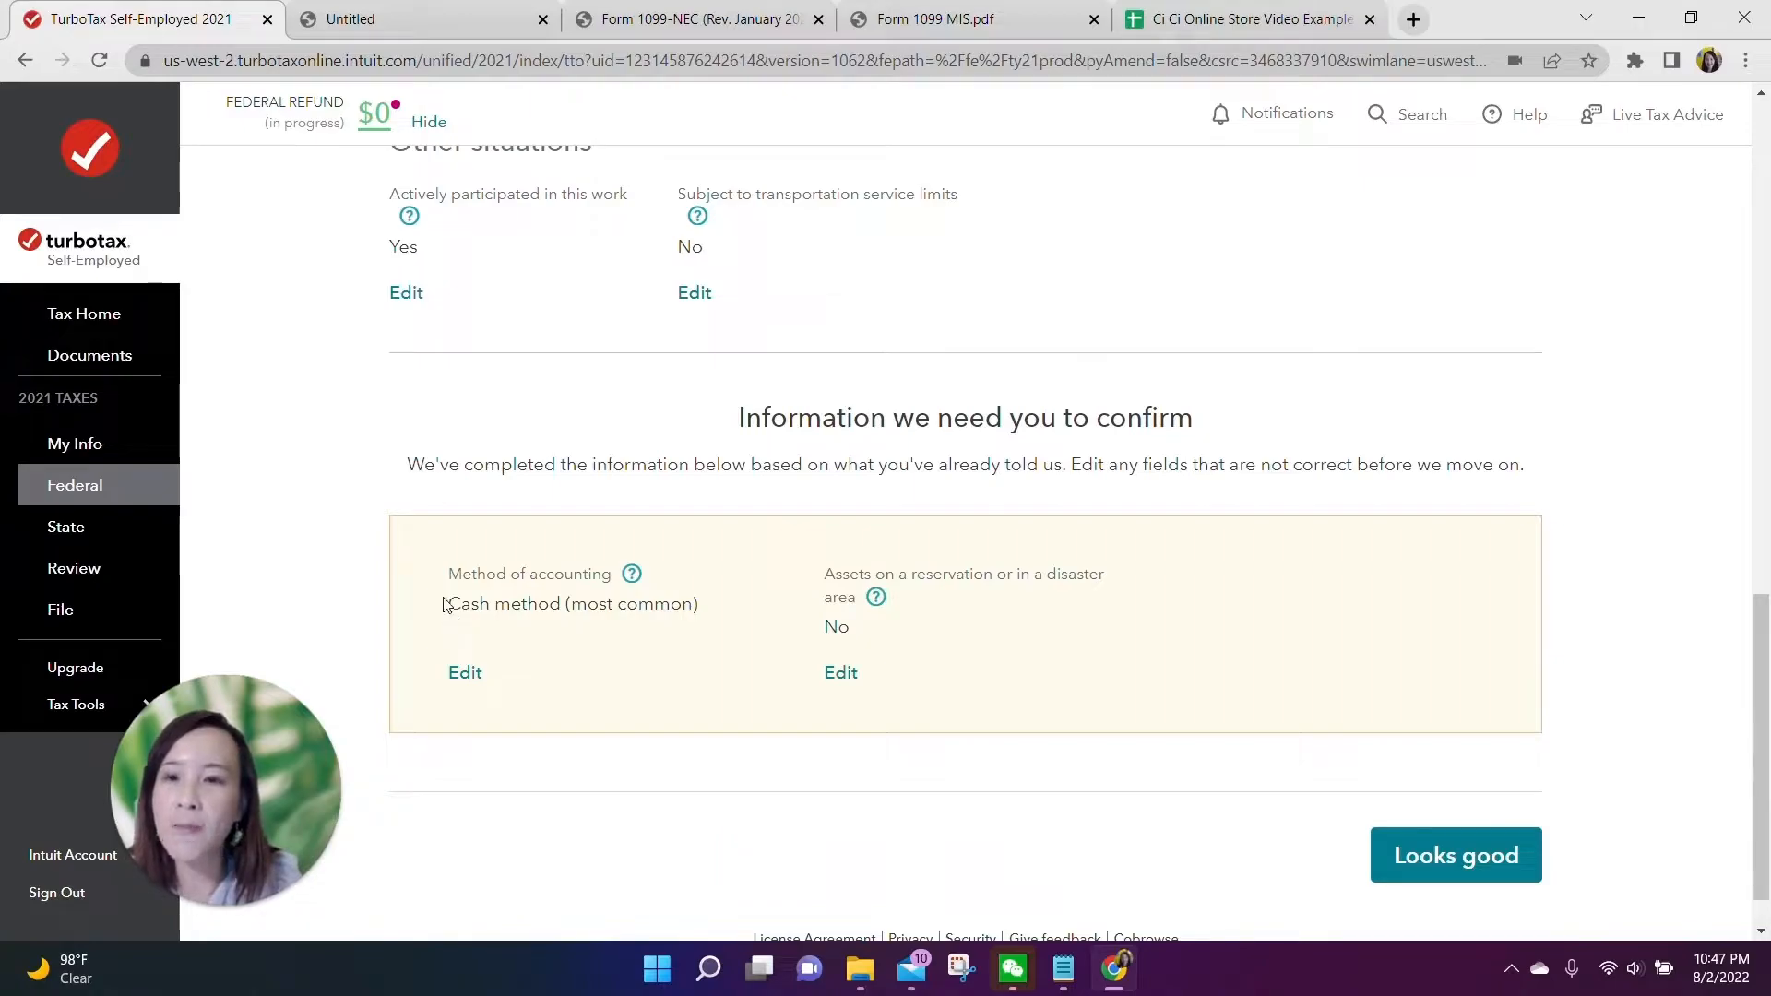
{"action": "left_click", "coordinate": [1442, 874]}
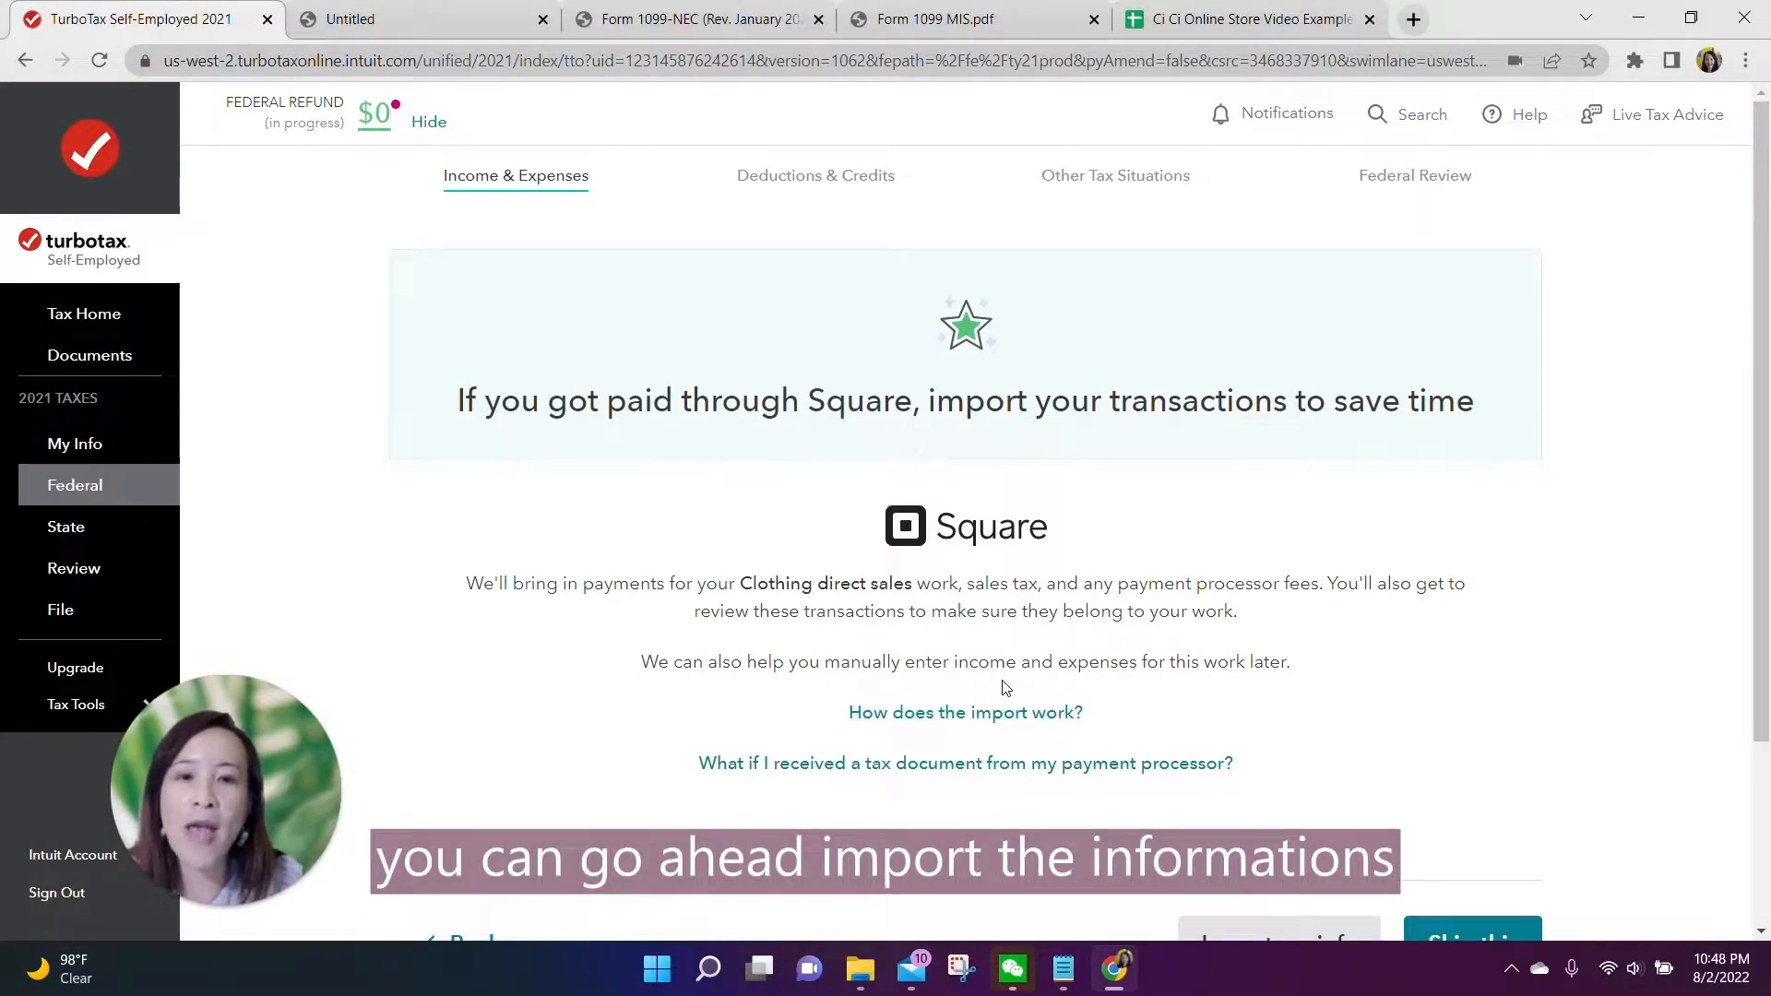
{"action": "scroll", "coordinate": [1027, 672], "scroll_direction": "down", "scroll_amount": 3}
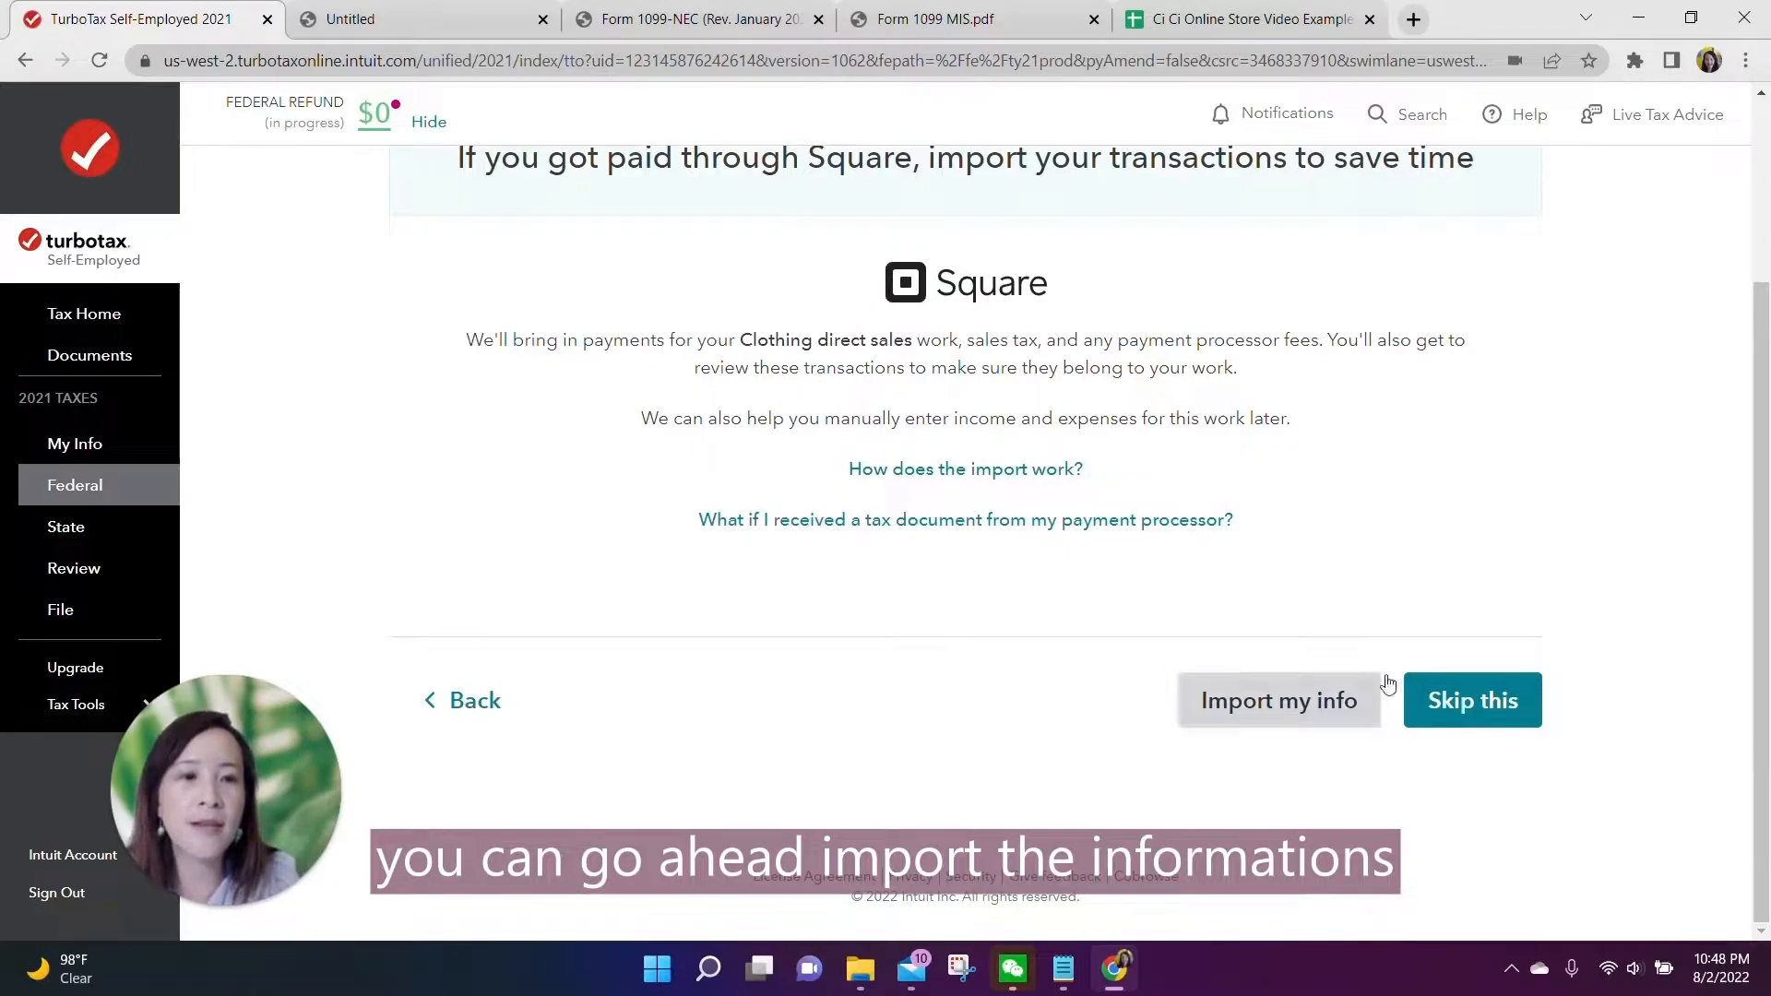
{"action": "left_click", "coordinate": [1455, 718]}
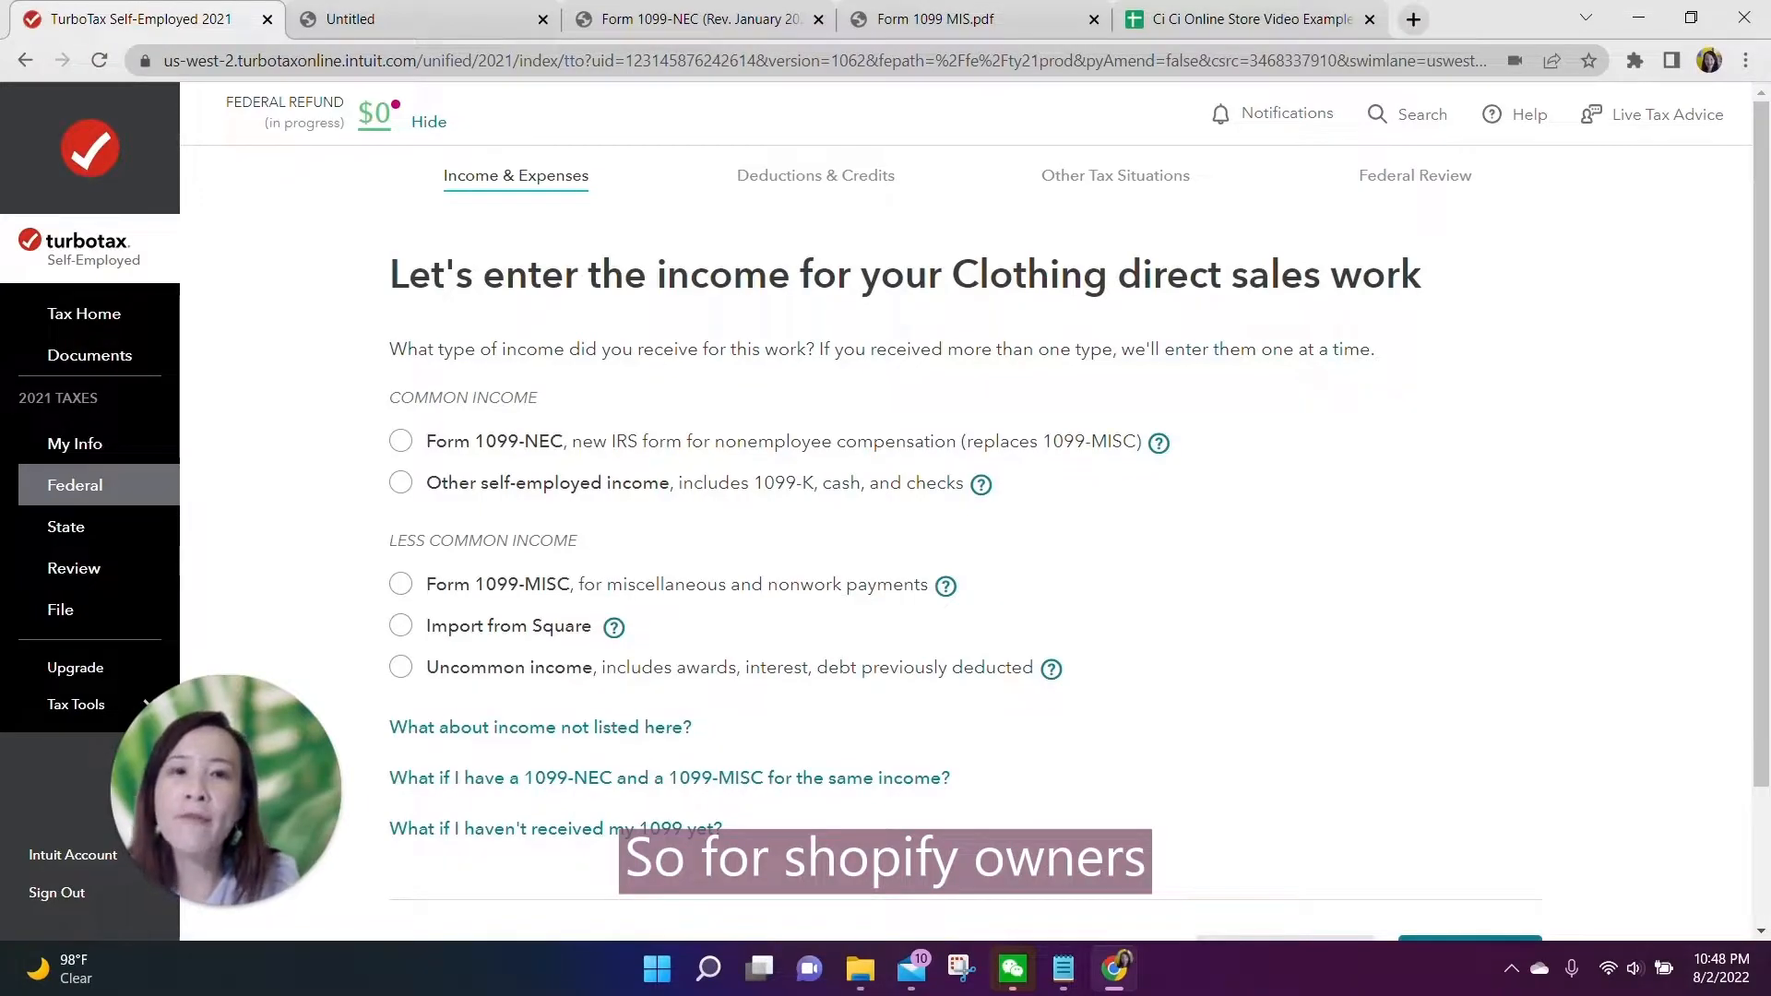
Step: Examine the Shopify 1099-K and the blank 1099-NEC and 1099-MISC forms, and return to the TurboTax income page
{"action": "left_click", "coordinate": [351, 19]}
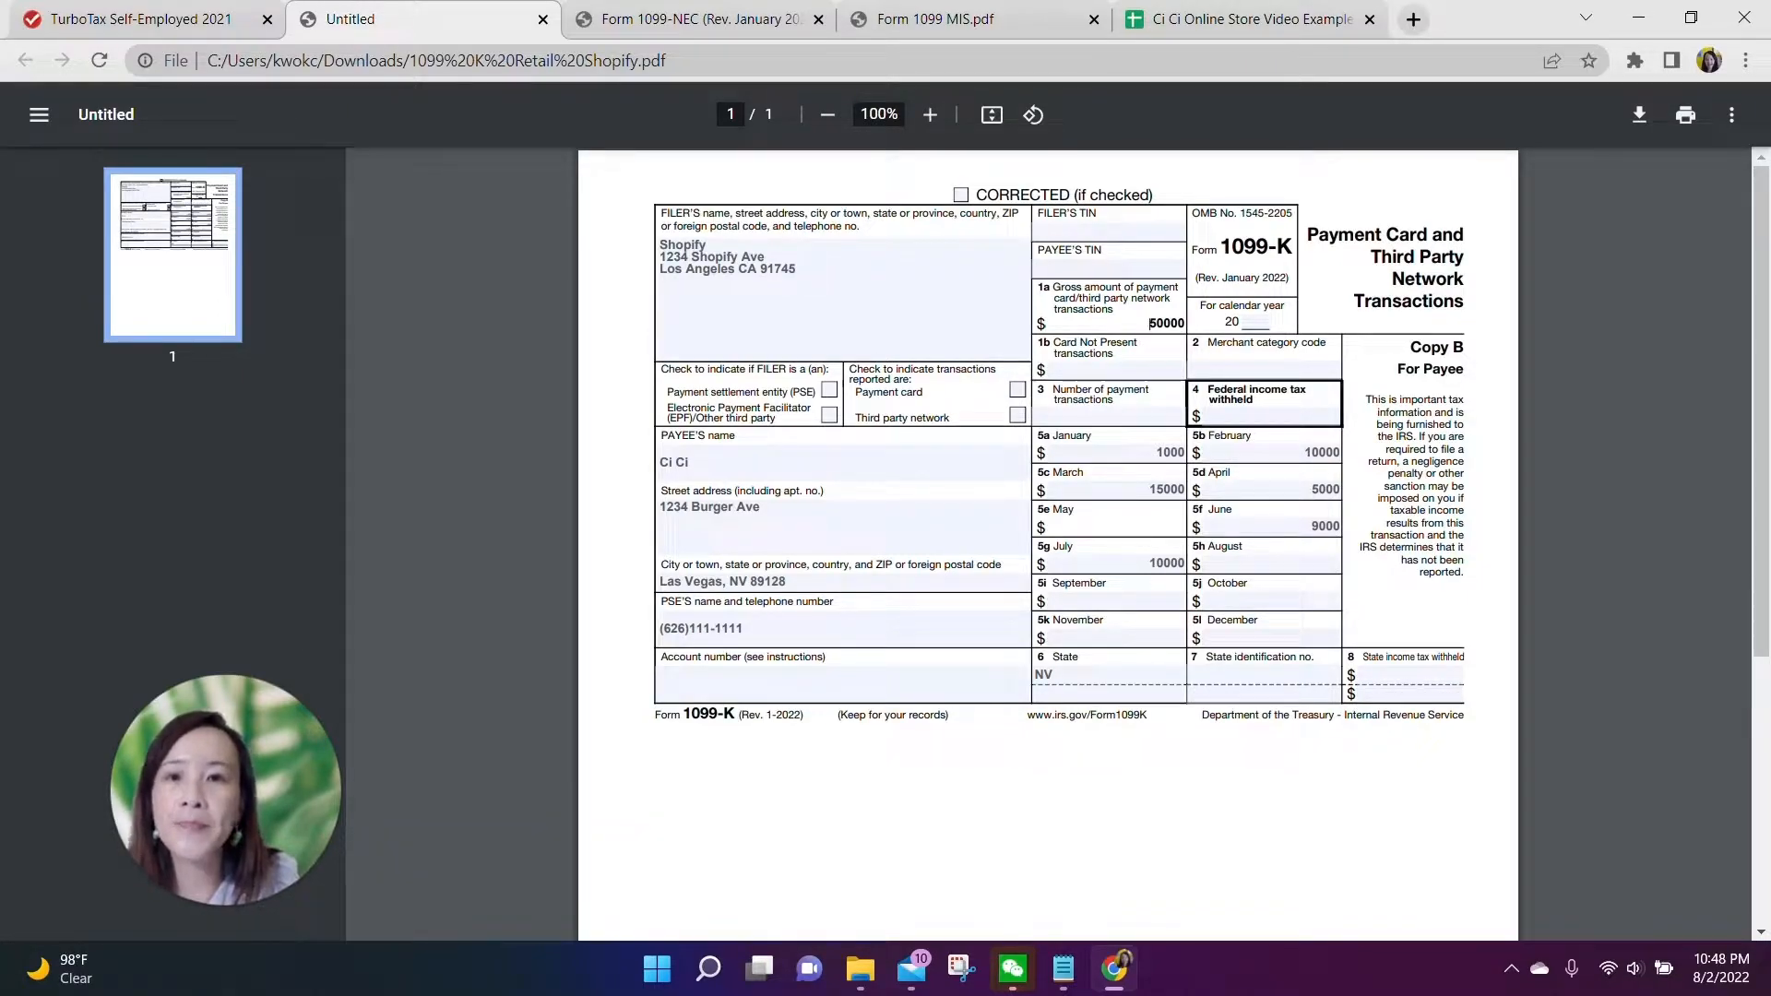
{"action": "left_click", "coordinate": [633, 33]}
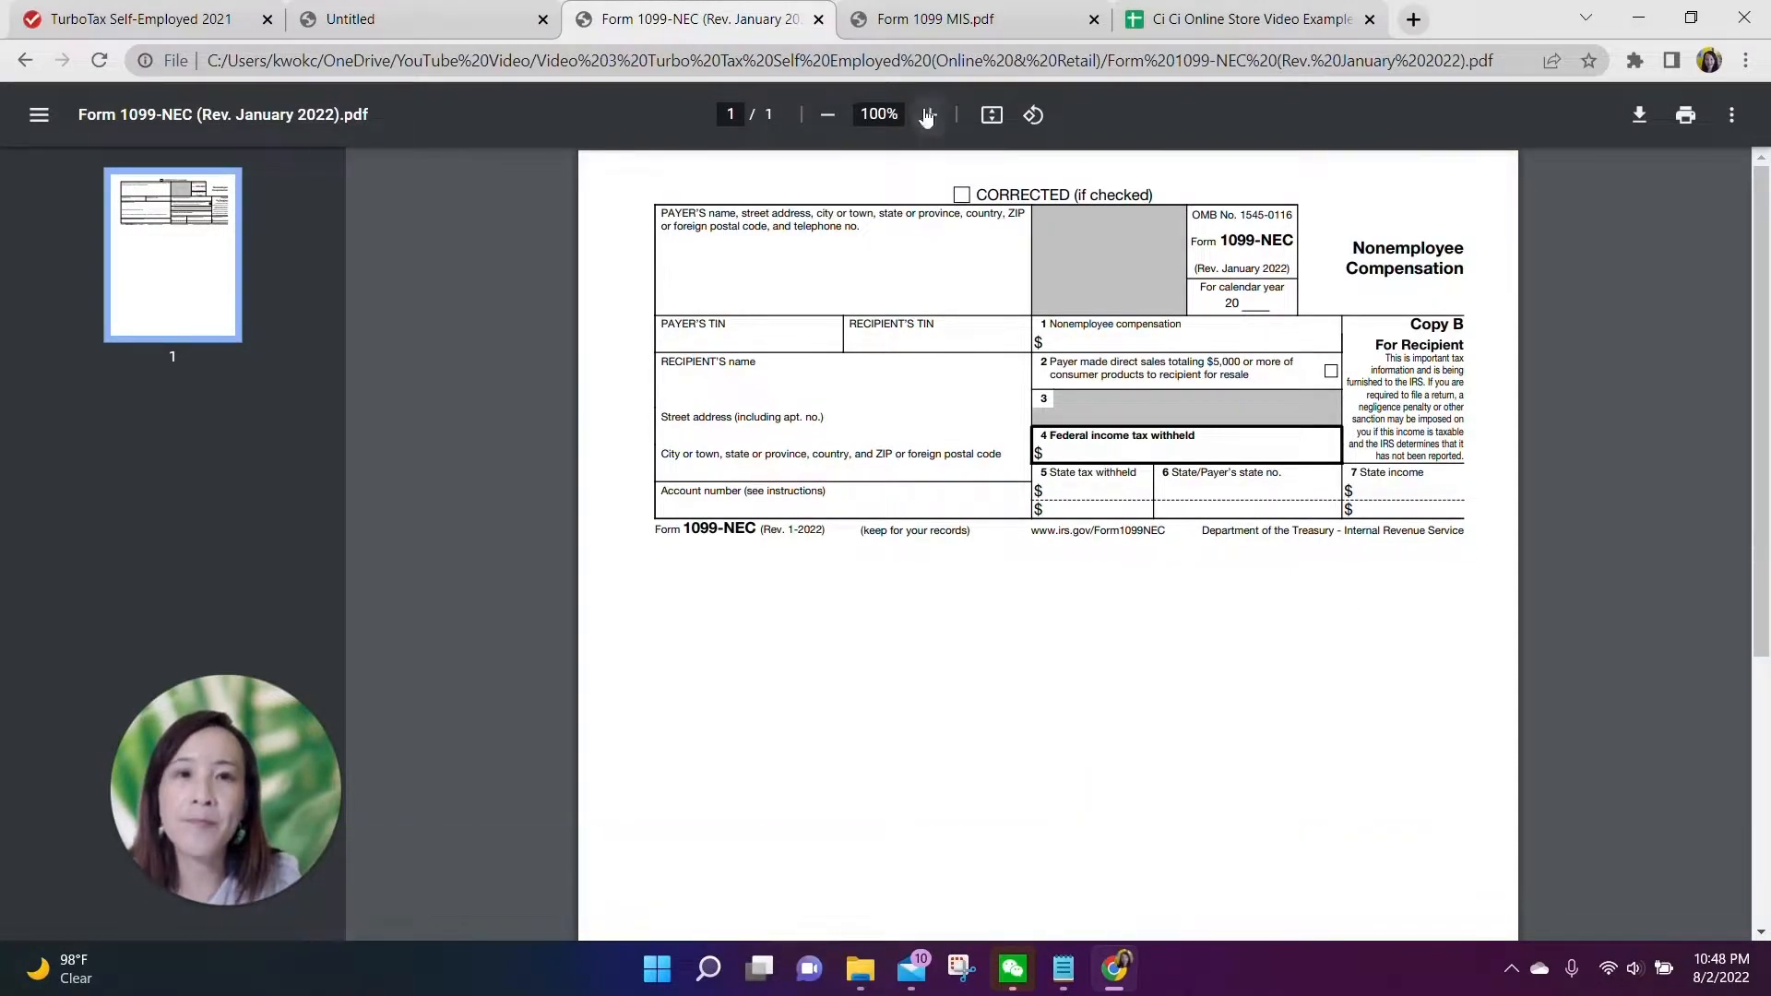
{"action": "left_click", "coordinate": [968, 20]}
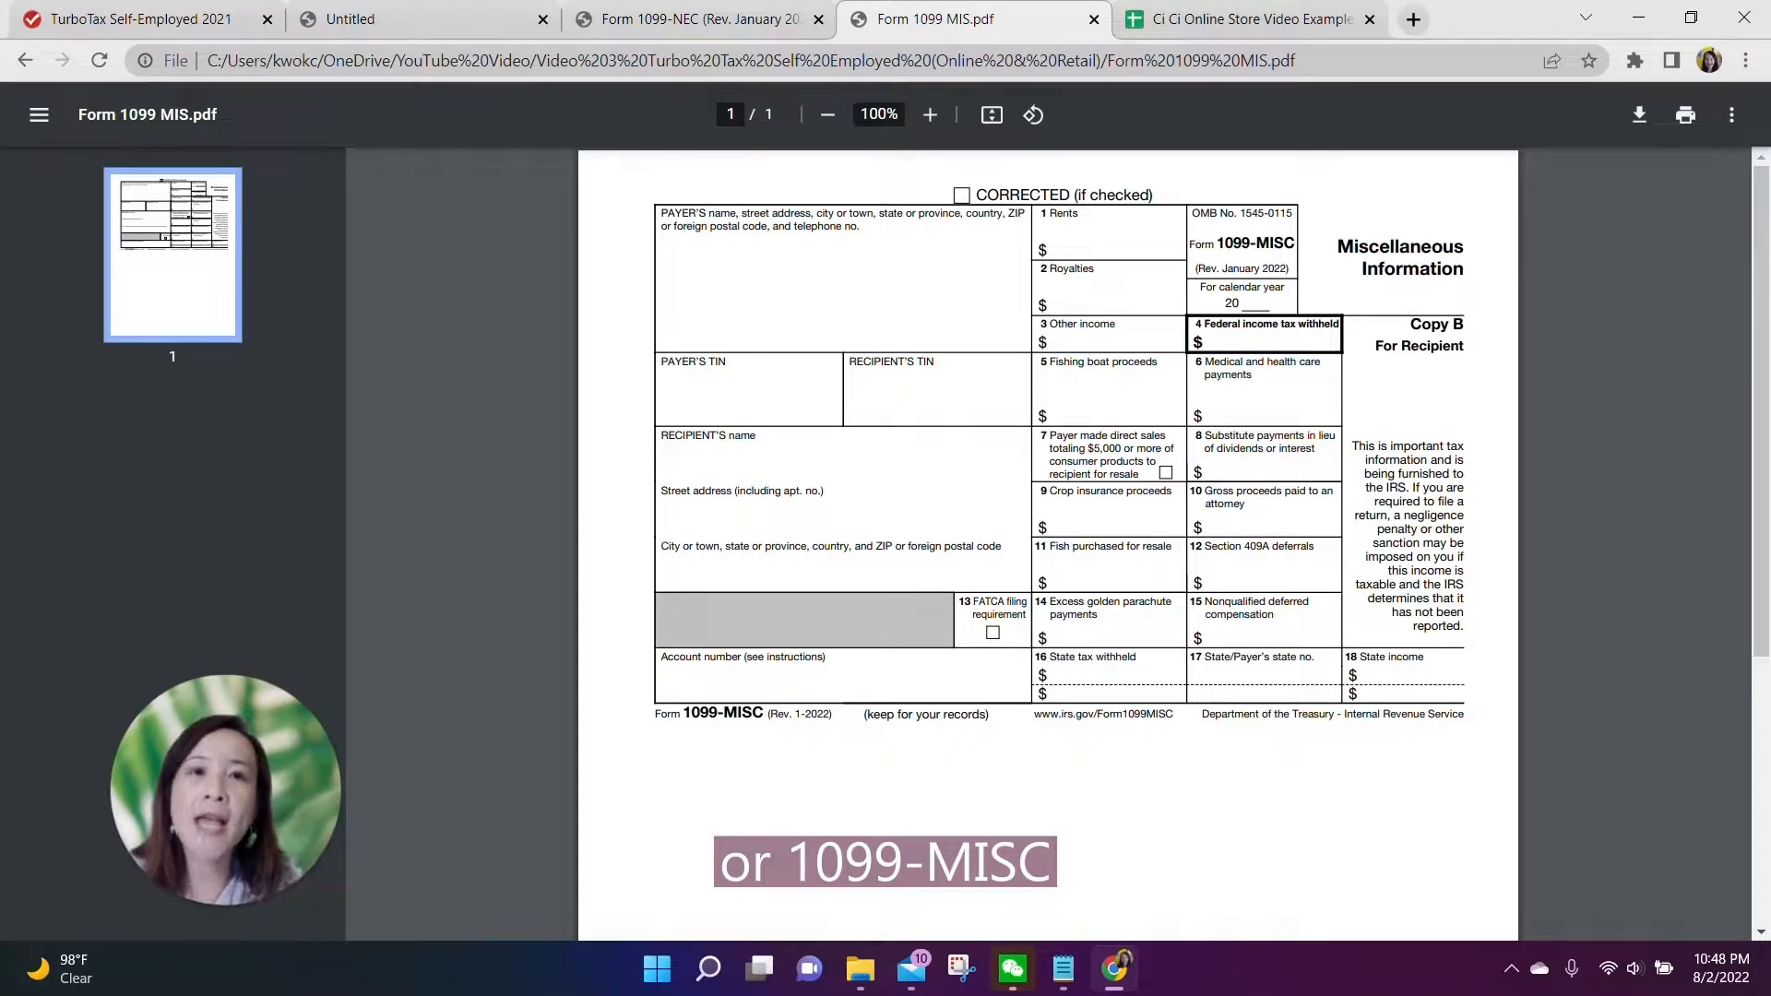
{"action": "left_click", "coordinate": [429, 26]}
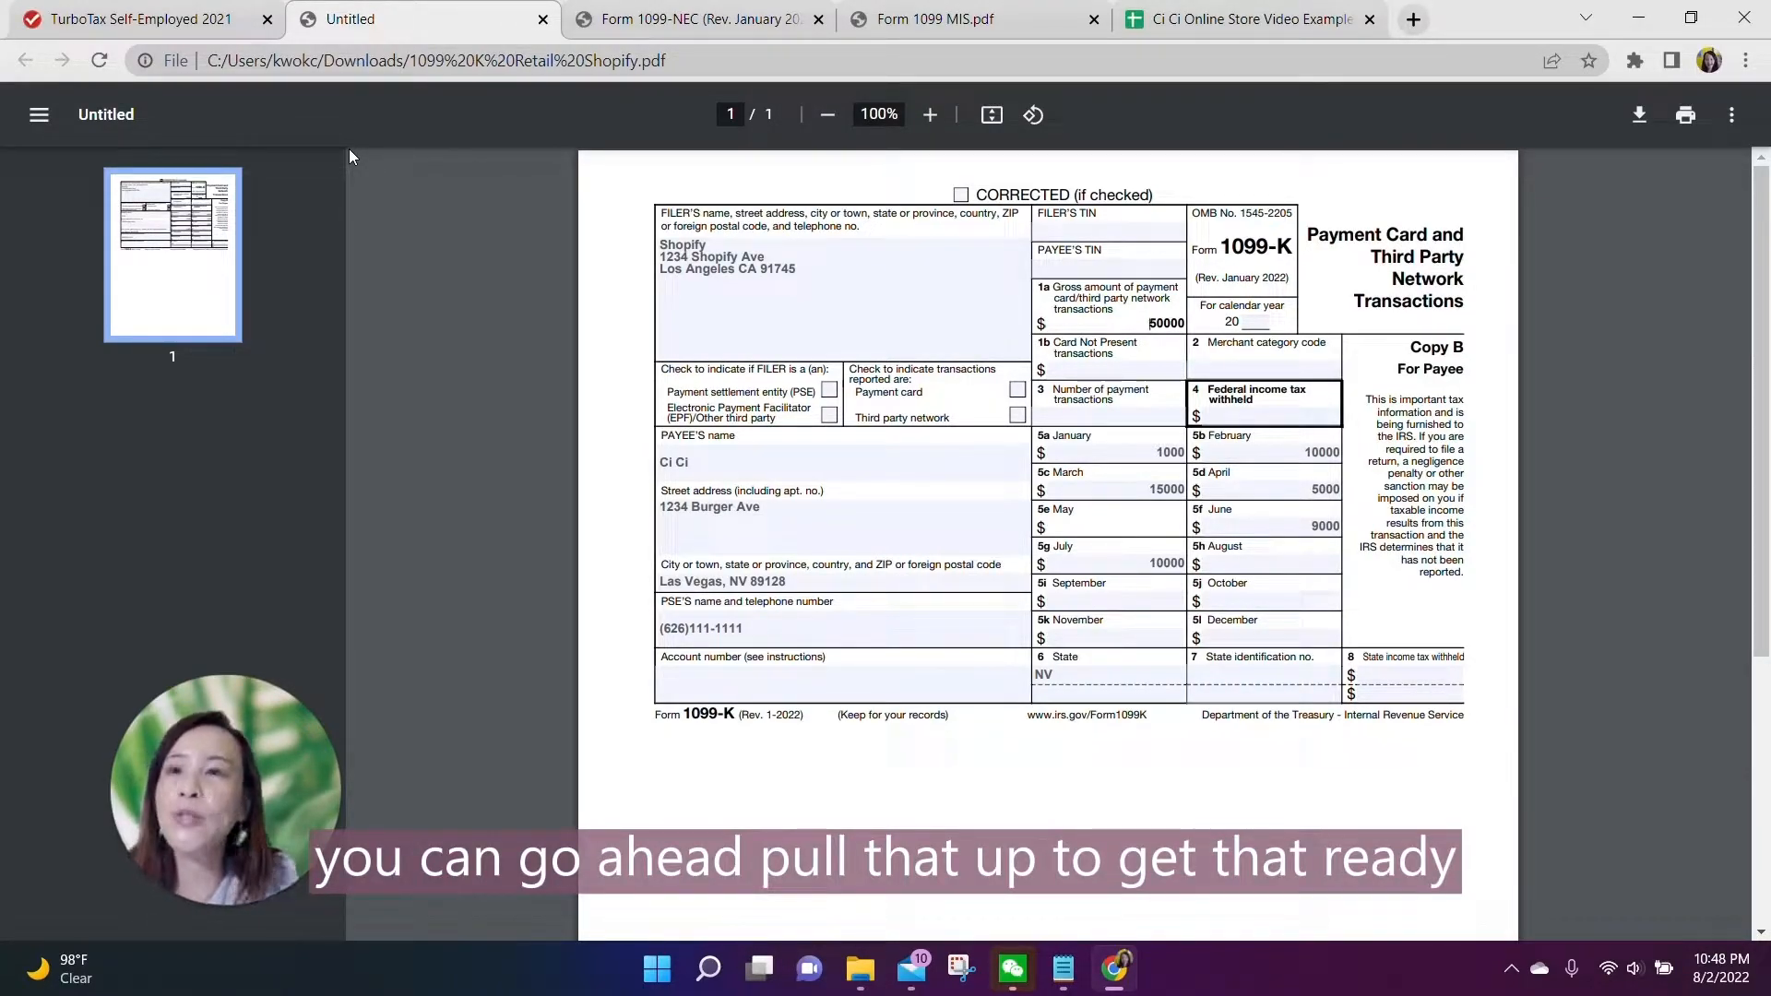
{"action": "left_click", "coordinate": [122, 21]}
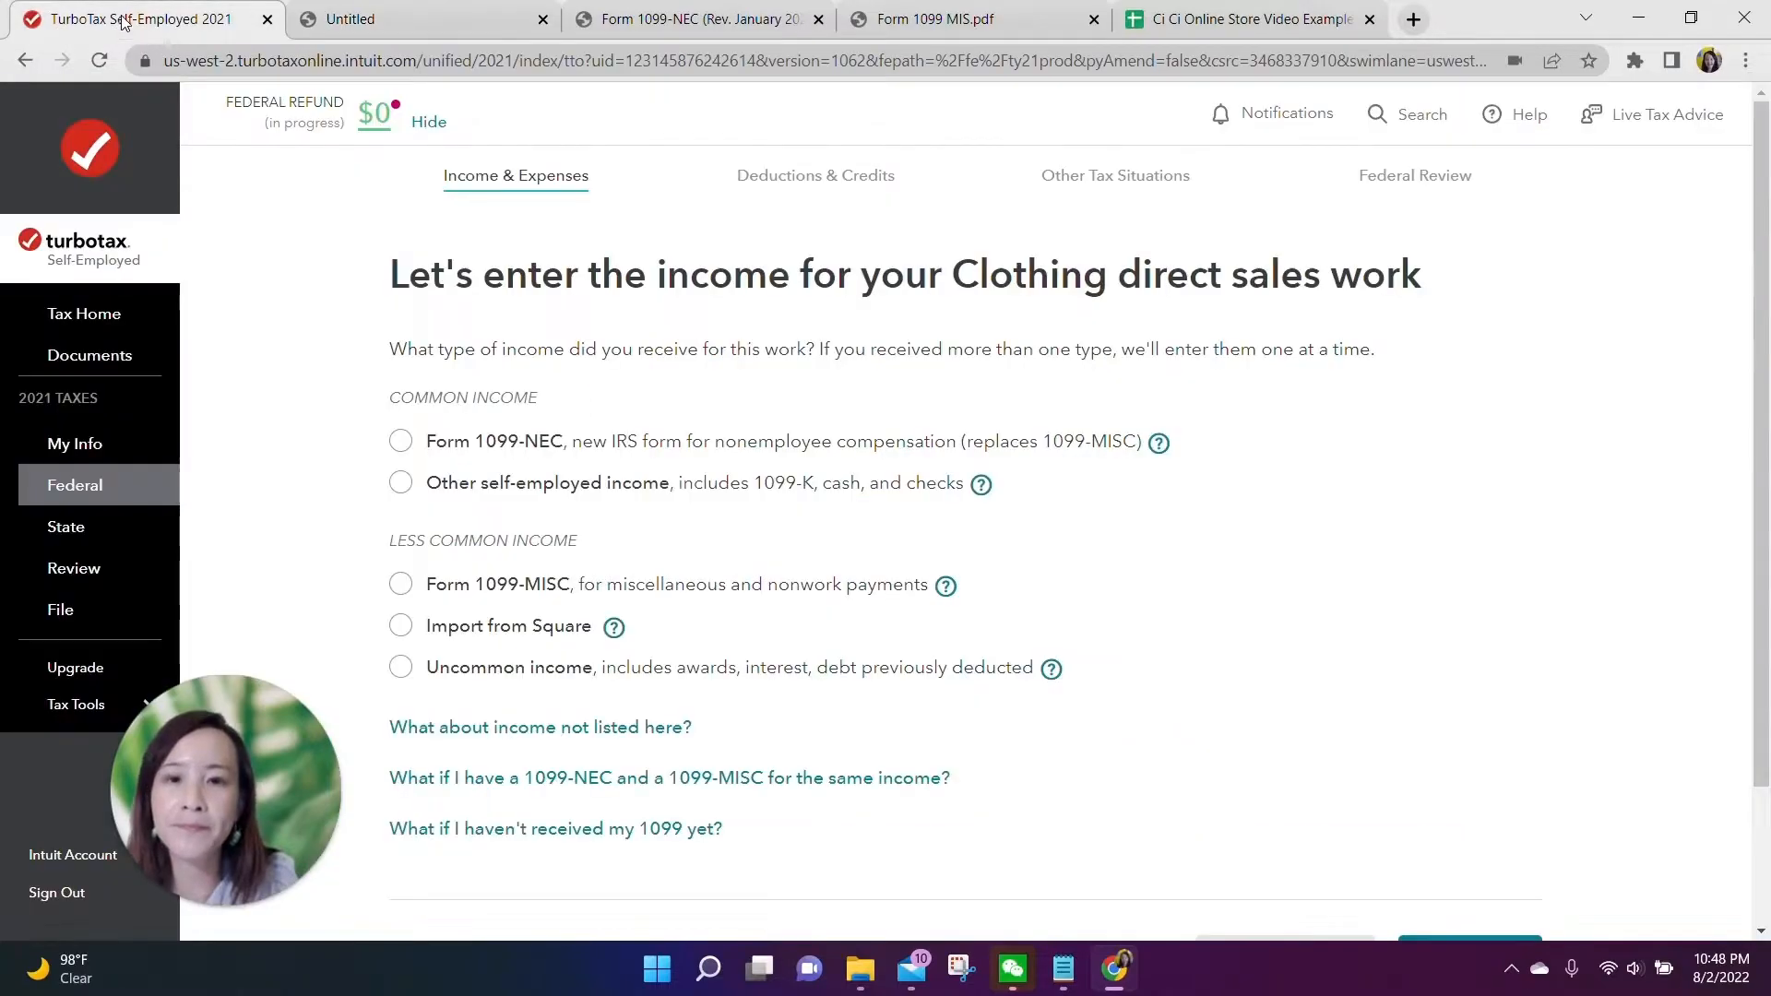
Step: Choose other self-employed income, which includes 1099-K, cash and checks, as the income type for the Clothing direct sales work
{"action": "left_click", "coordinate": [401, 483]}
{"action": "scroll", "coordinate": [830, 604], "scroll_direction": "down", "scroll_amount": 1}
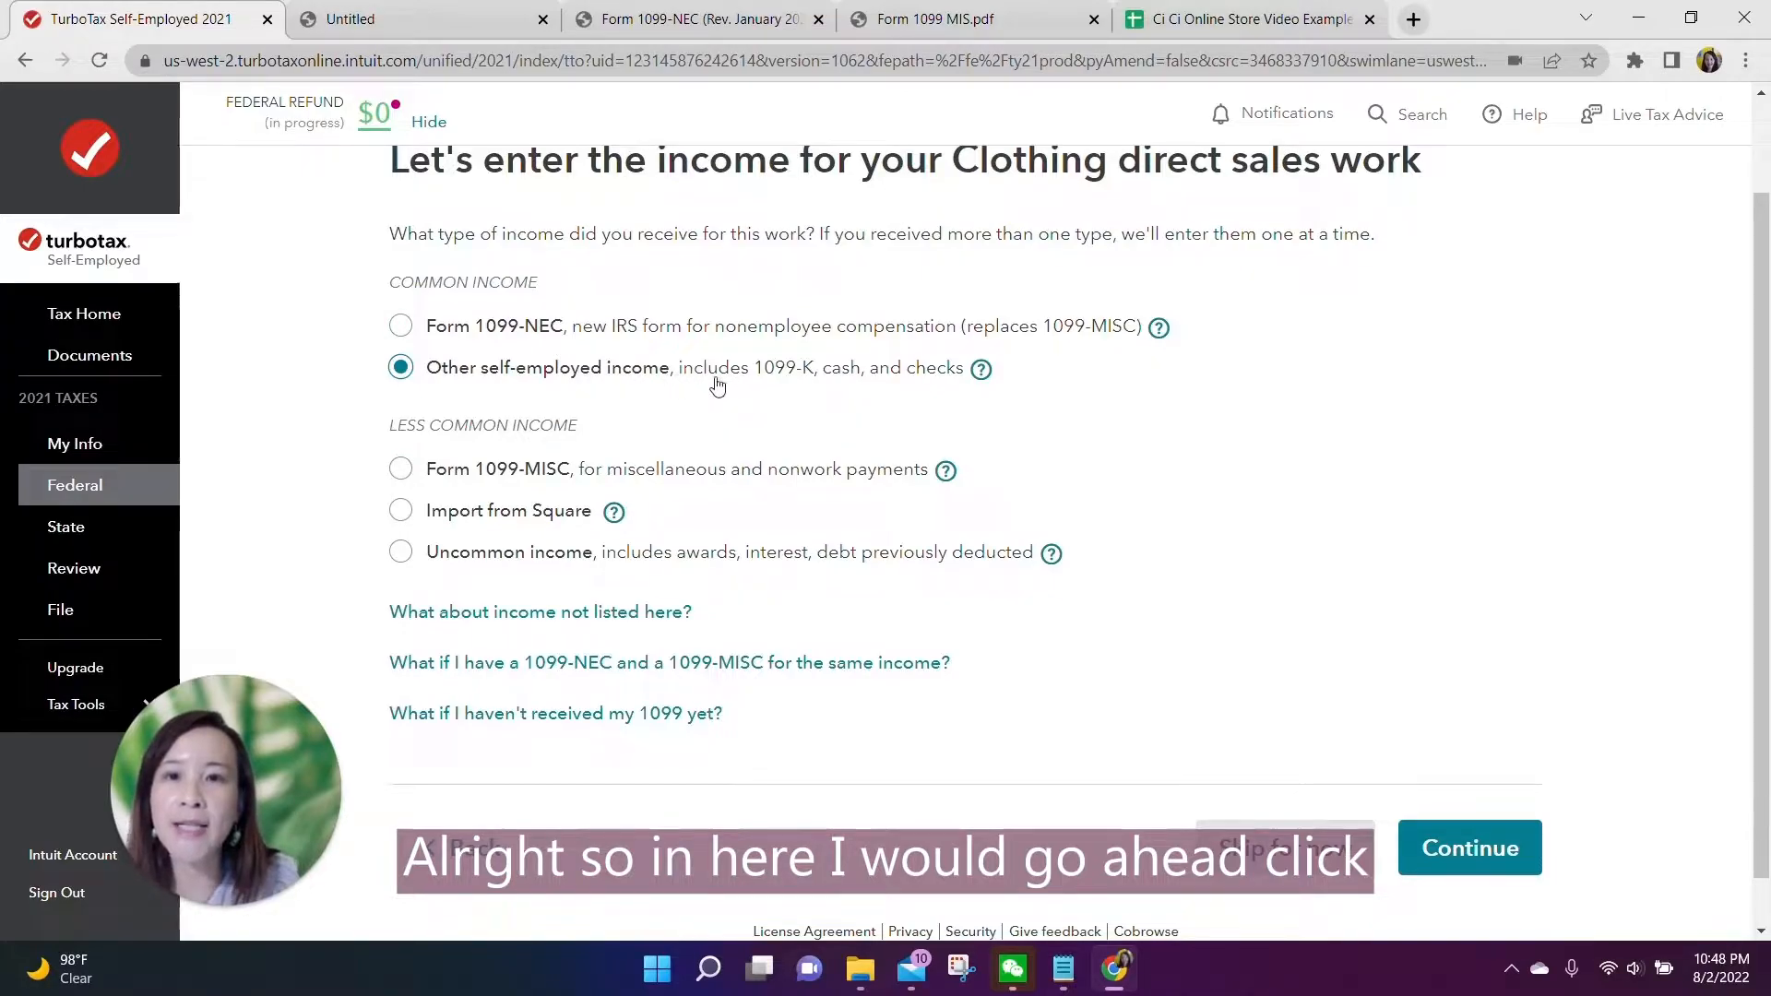
{"action": "mouse_move", "coordinate": [683, 369]}
{"action": "left_mouse_down"}
{"action": "mouse_move", "coordinate": [815, 387]}
{"action": "mouse_move", "coordinate": [966, 374]}
{"action": "left_mouse_up"}
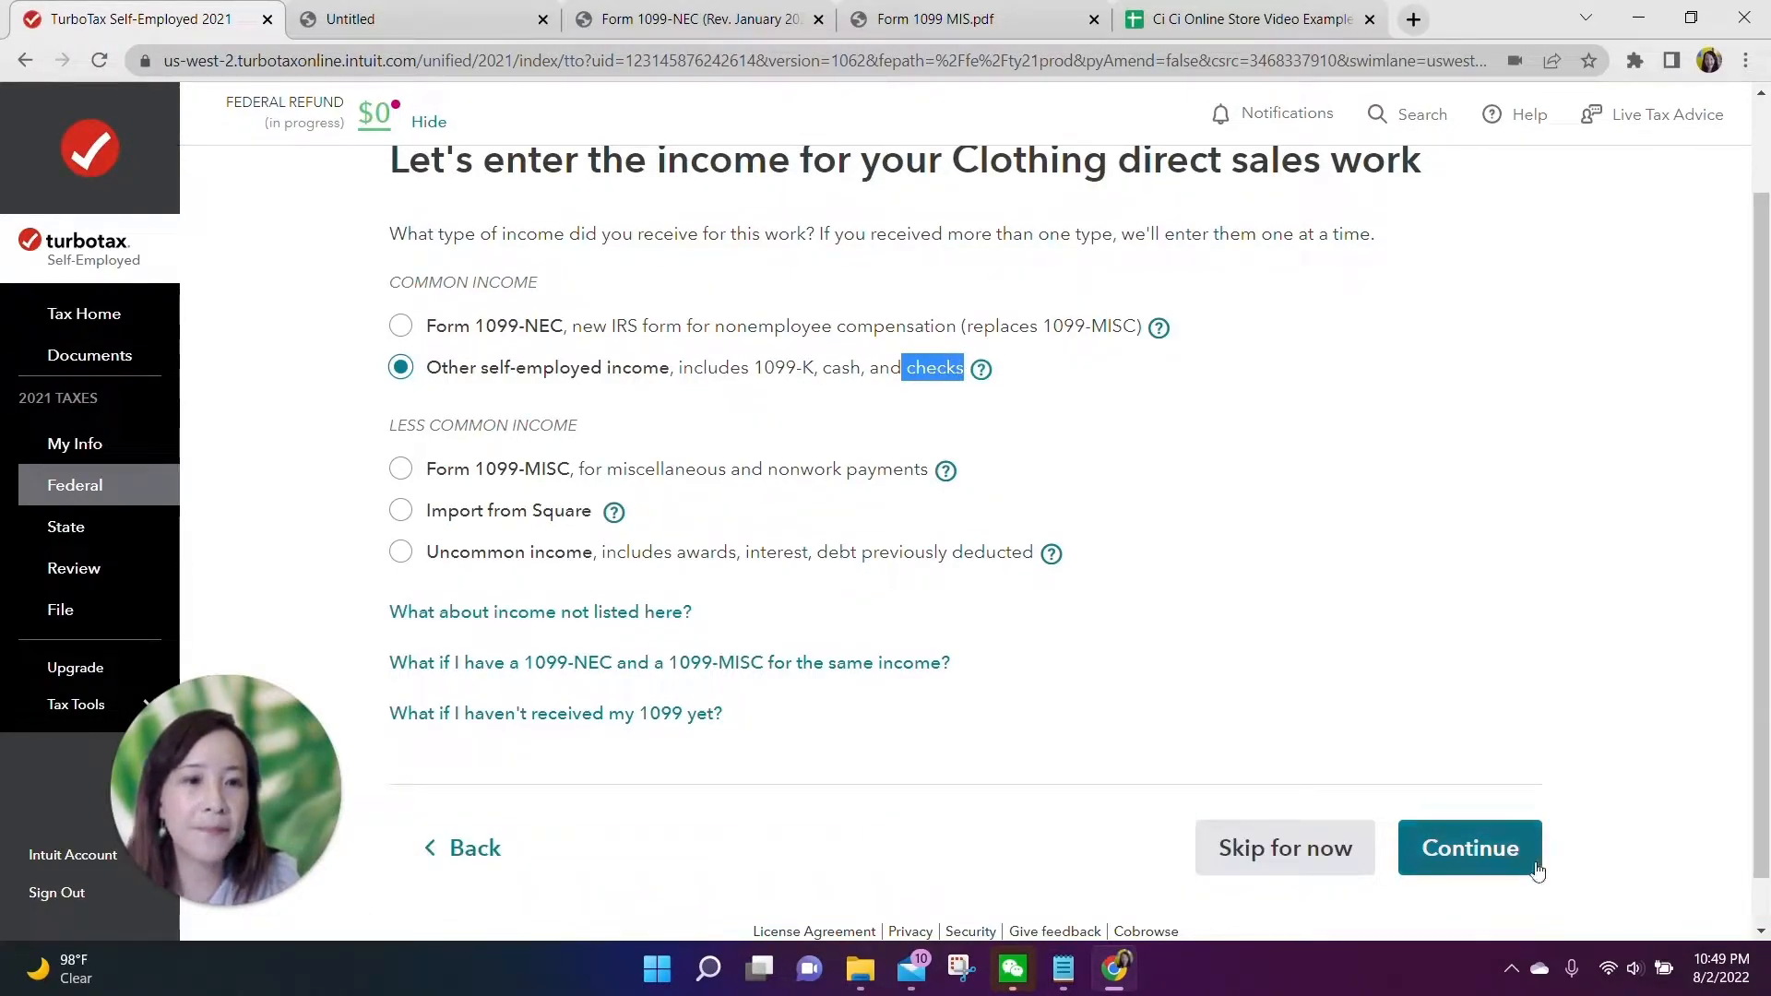
{"action": "left_click", "coordinate": [1470, 848]}
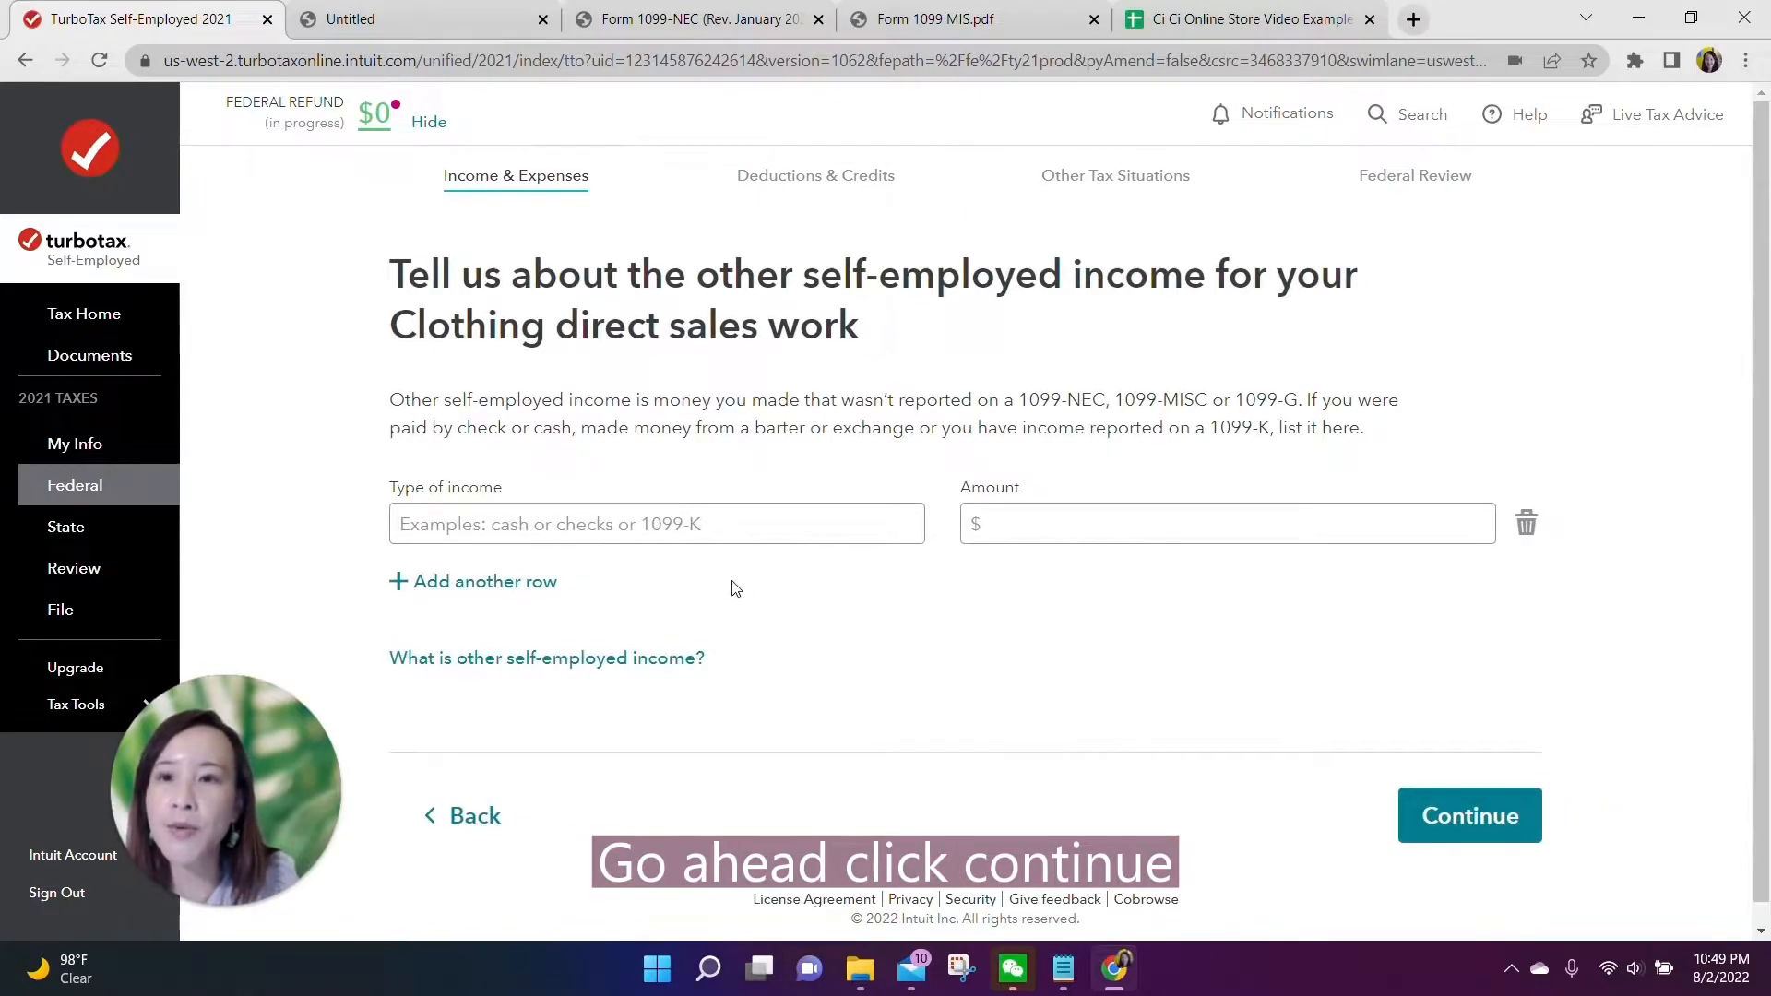
Step: Record 1099-K income of $50,000 and declare no more self-employed income for Clothing direct sales
{"action": "left_click", "coordinate": [710, 523]}
{"action": "type", "text": "1099-K"}
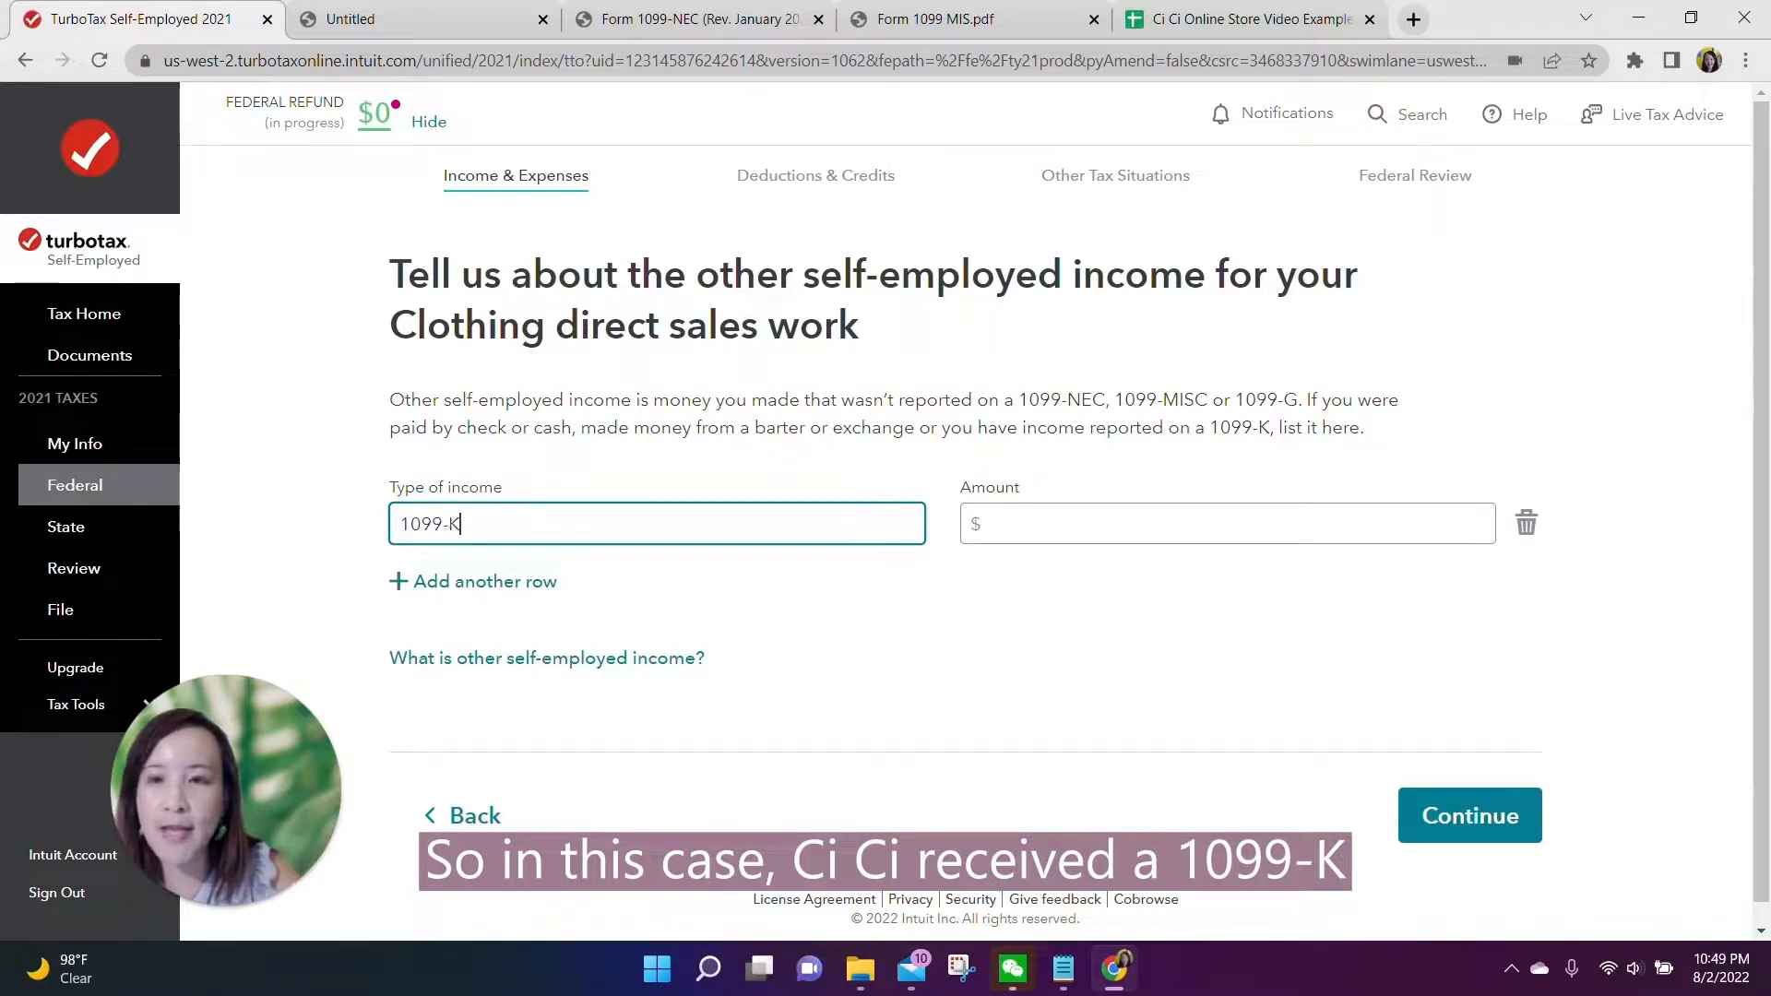
{"action": "key", "text": "Tab"}
{"action": "type", "text": "50,000"}
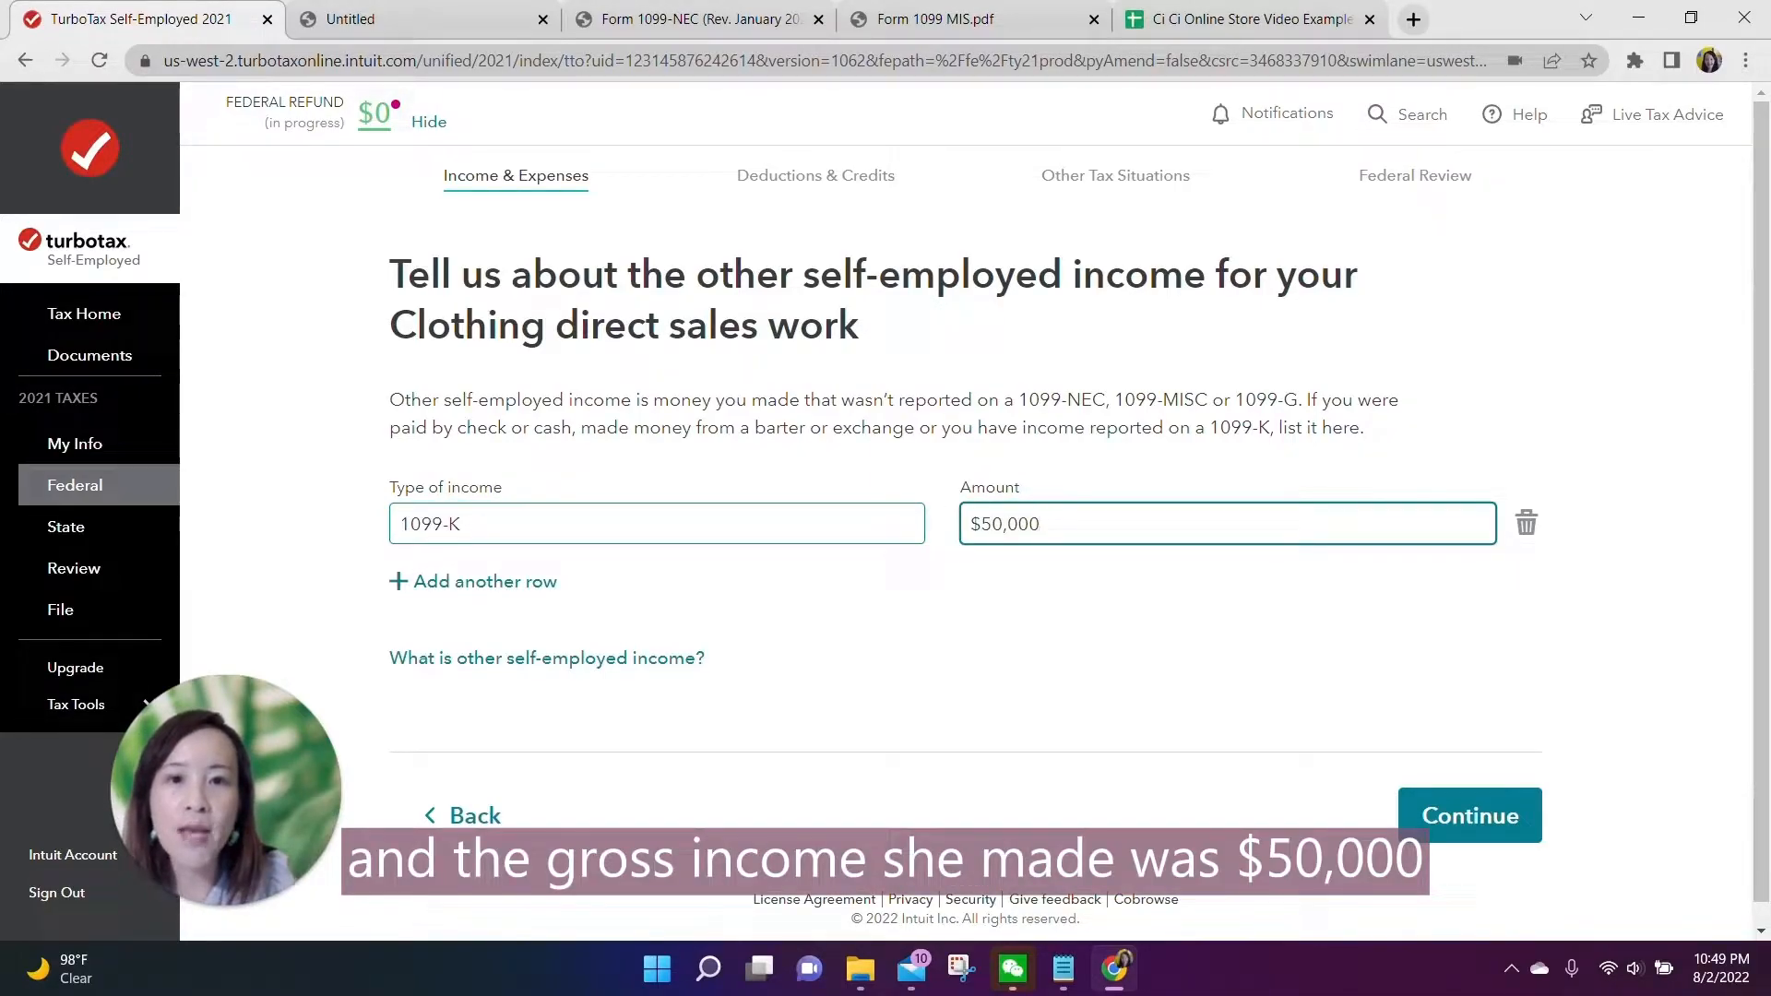
{"action": "left_click", "coordinate": [1445, 808]}
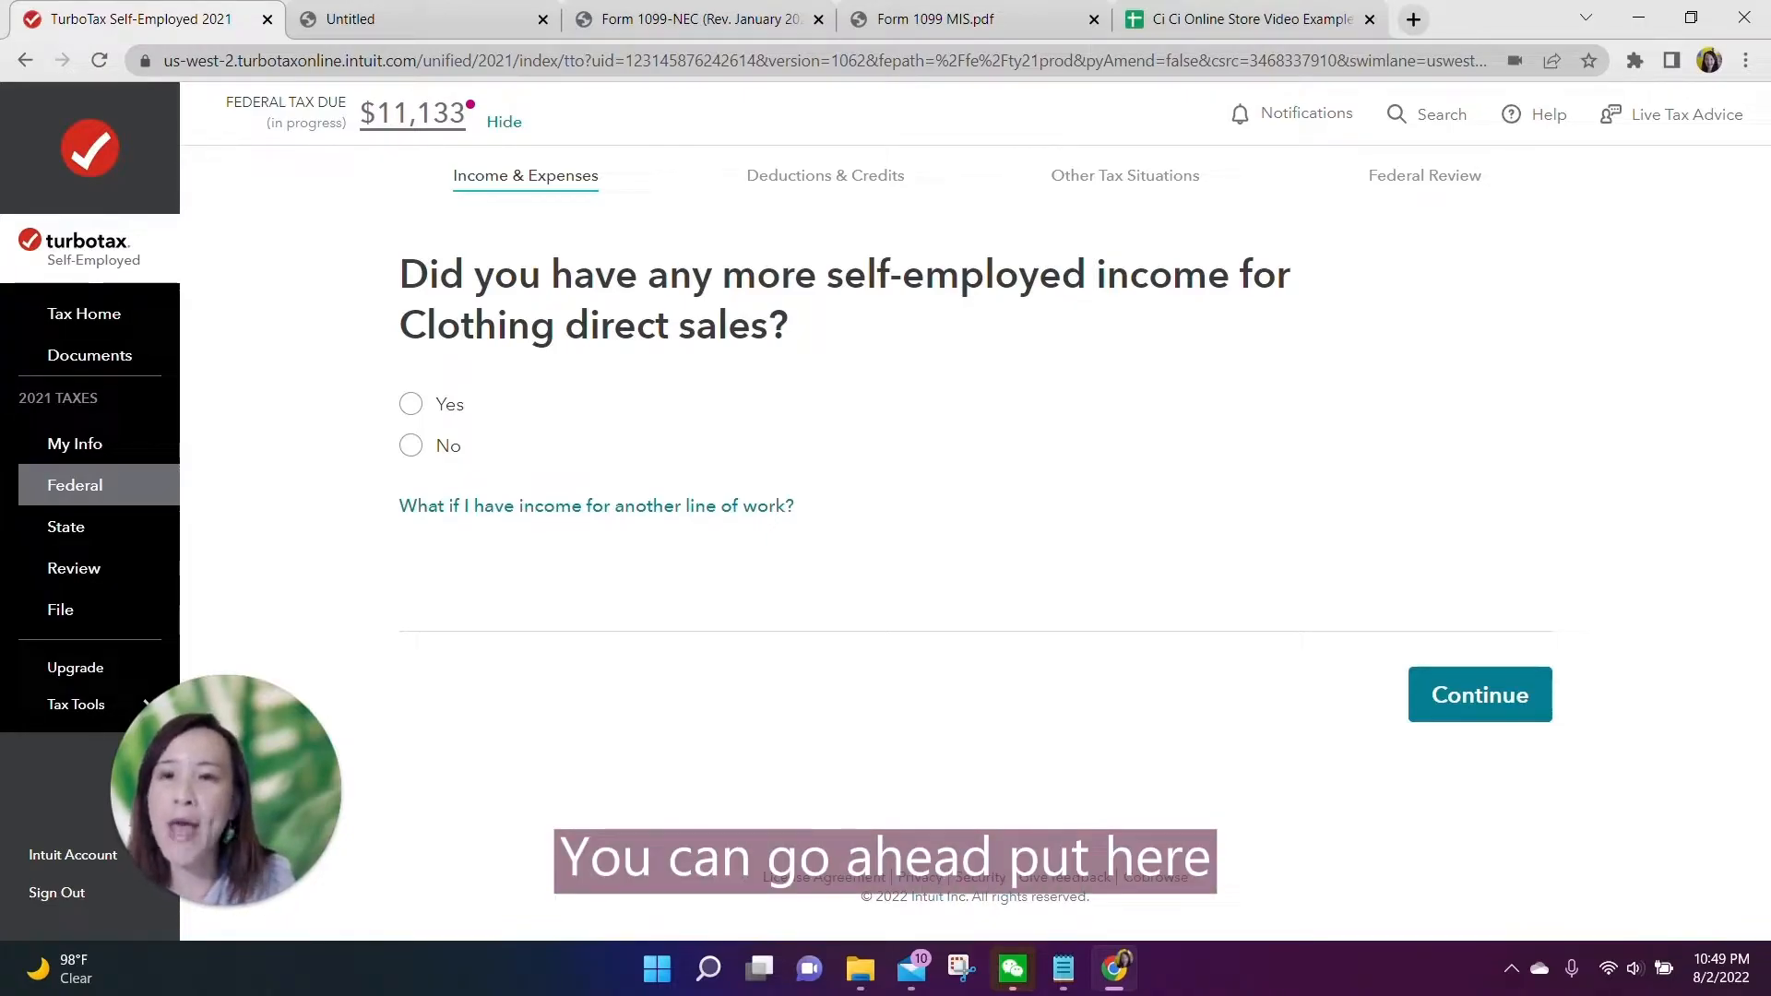
{"action": "left_click", "coordinate": [411, 446]}
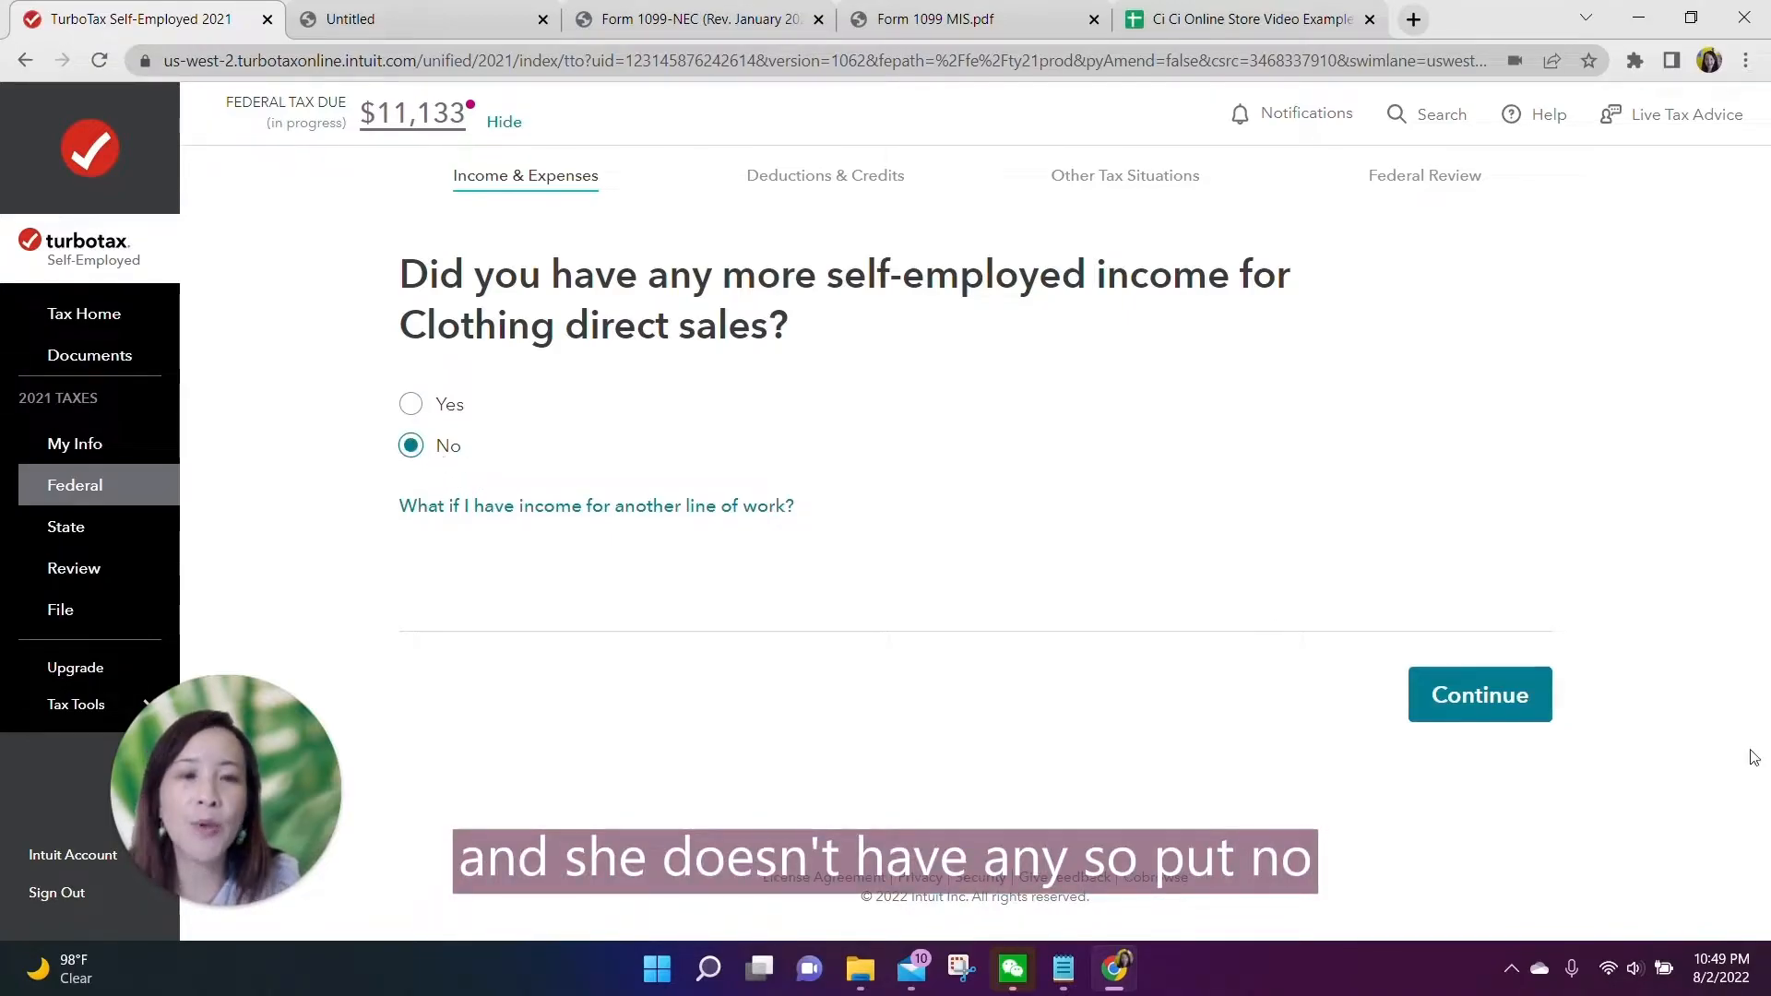
{"action": "left_click", "coordinate": [1518, 716]}
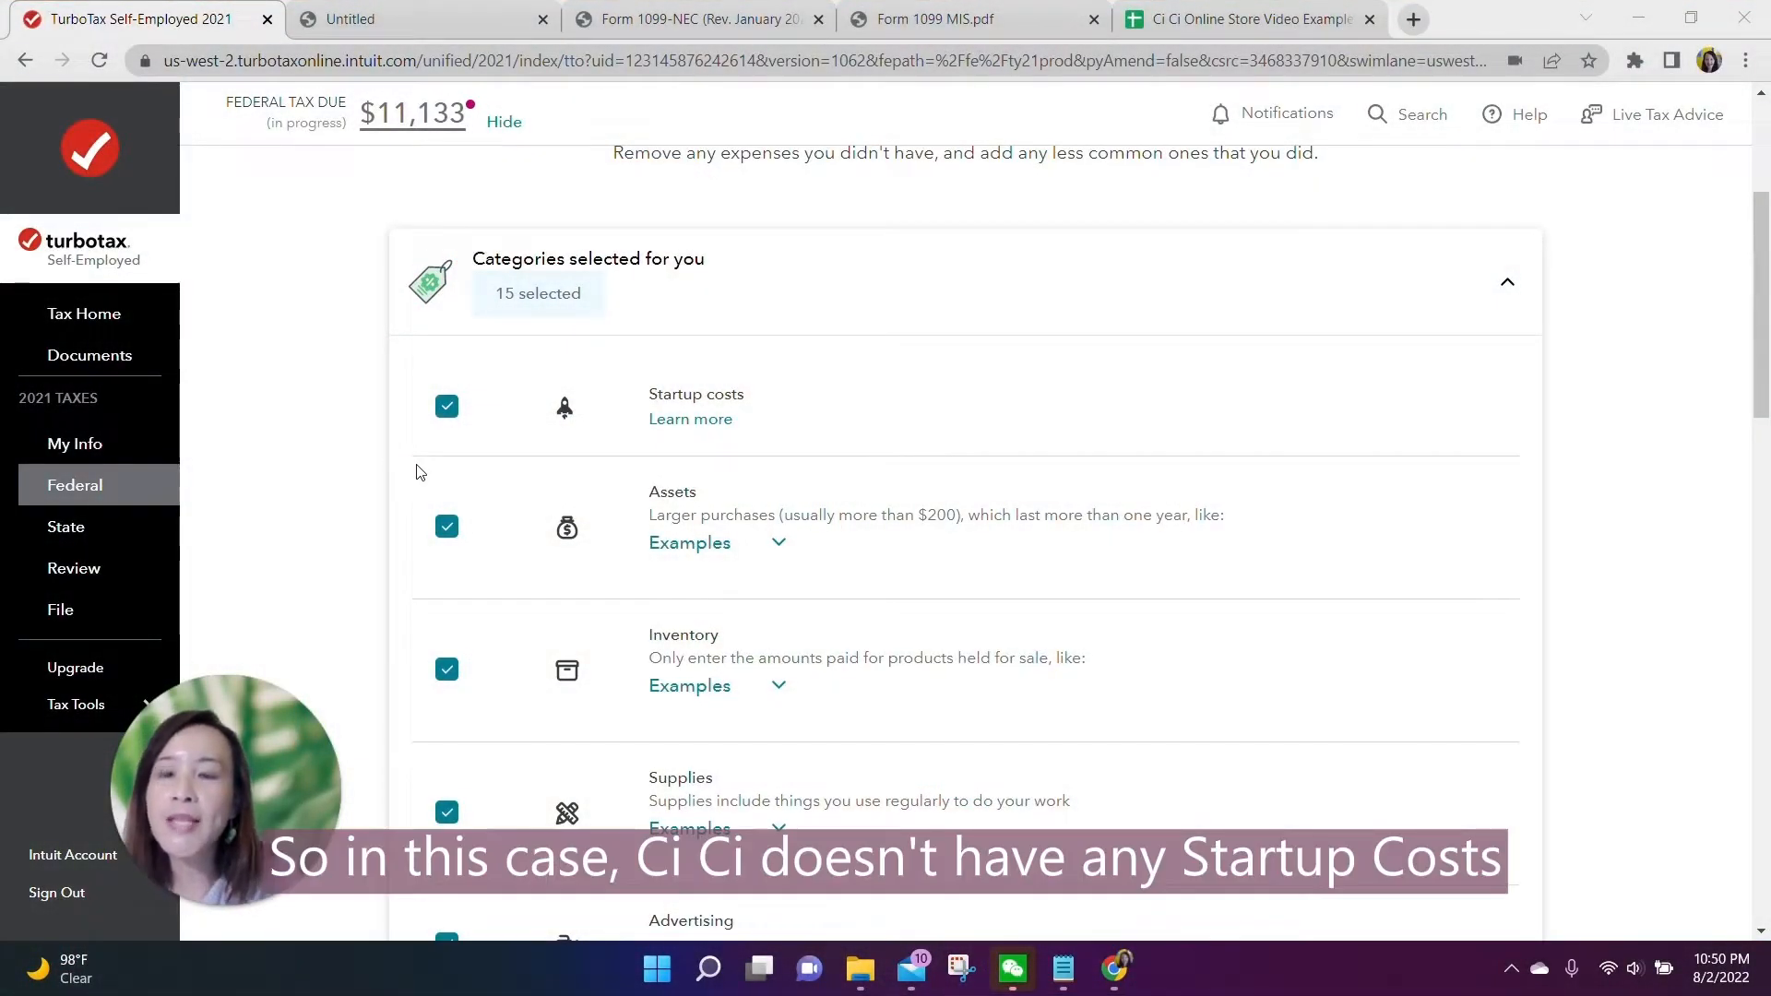
Step: Exclude startup costs, assets and business travel from the preselected expense categories
{"action": "left_click", "coordinate": [444, 407]}
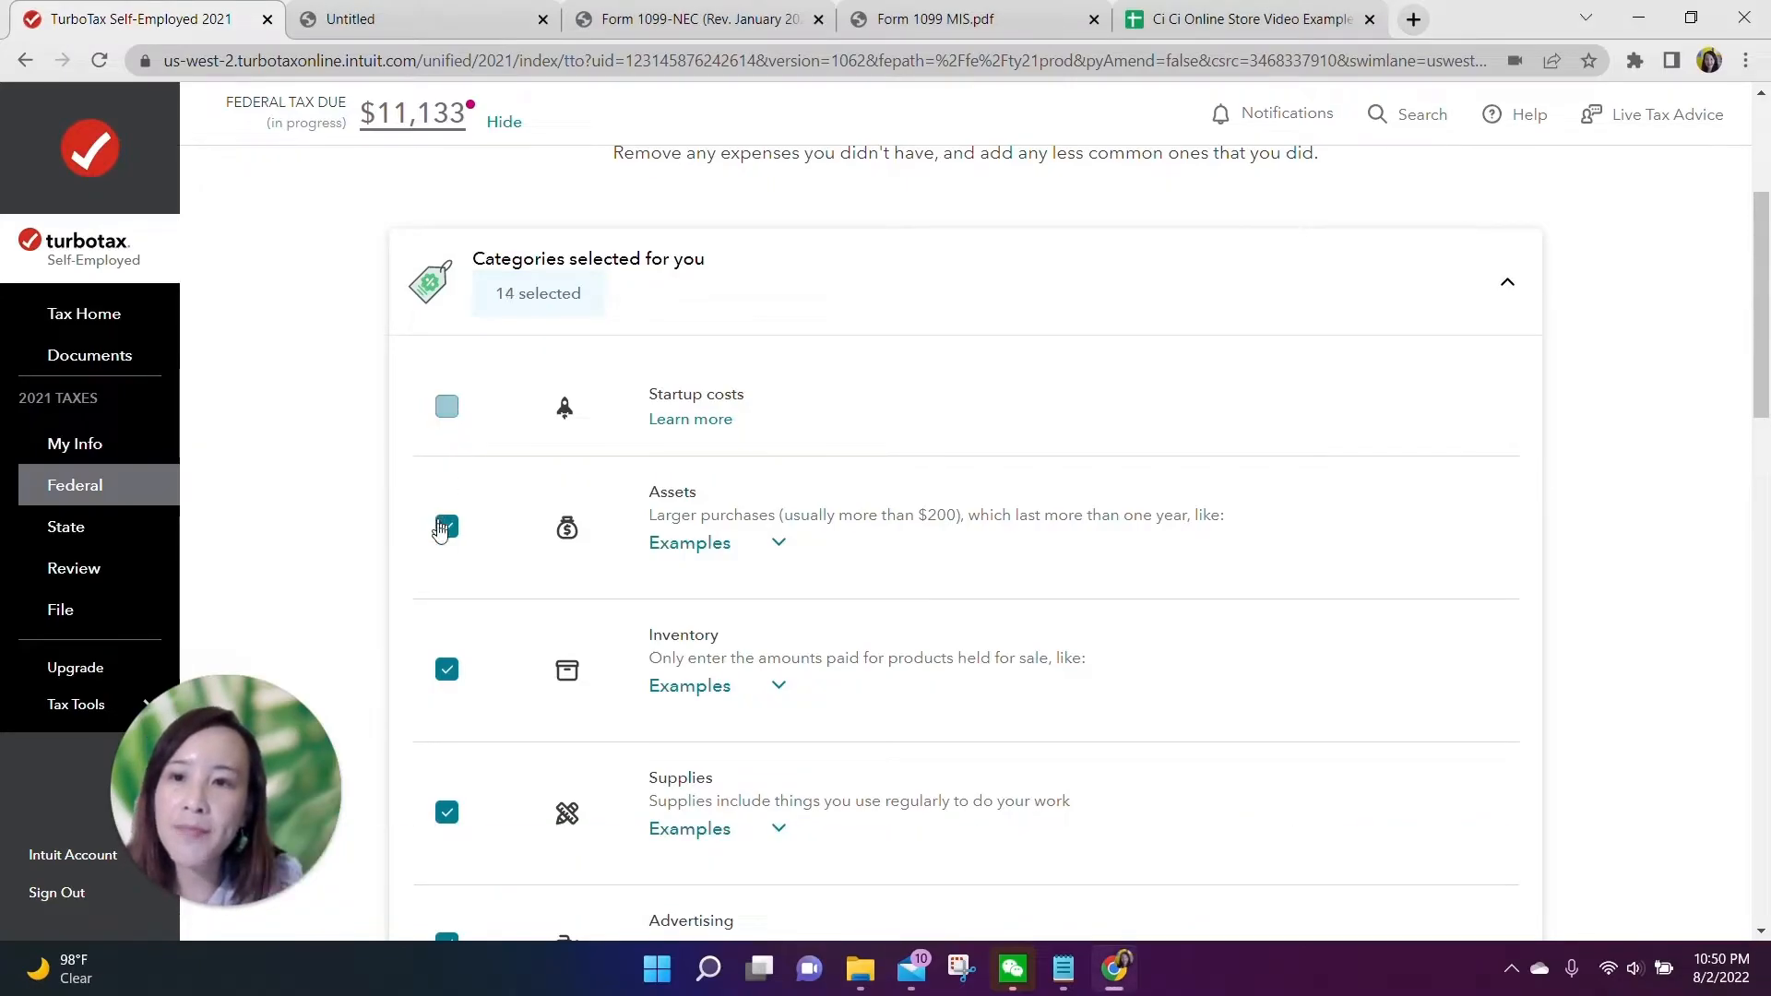
{"action": "left_click", "coordinate": [450, 533]}
{"action": "scroll", "coordinate": [510, 593], "scroll_direction": "down", "scroll_amount": 4}
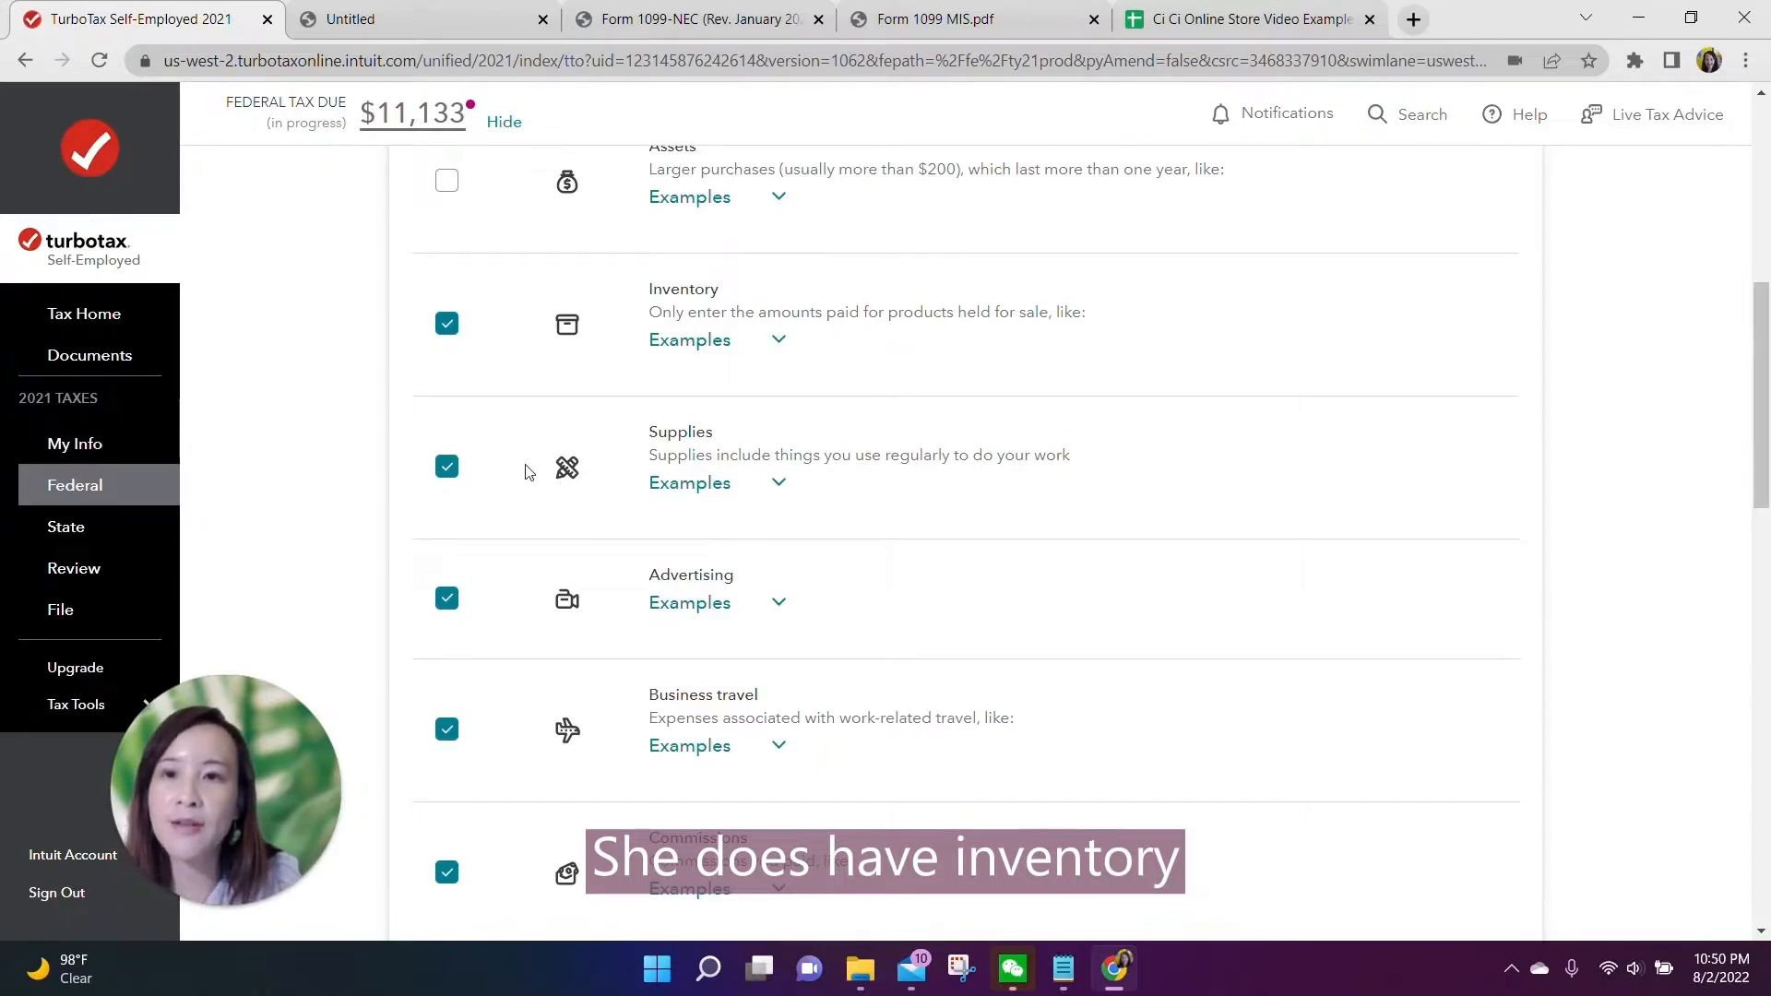
{"action": "scroll", "coordinate": [558, 540], "scroll_direction": "down", "scroll_amount": 1}
{"action": "scroll", "coordinate": [558, 540], "scroll_direction": "down", "scroll_amount": 2}
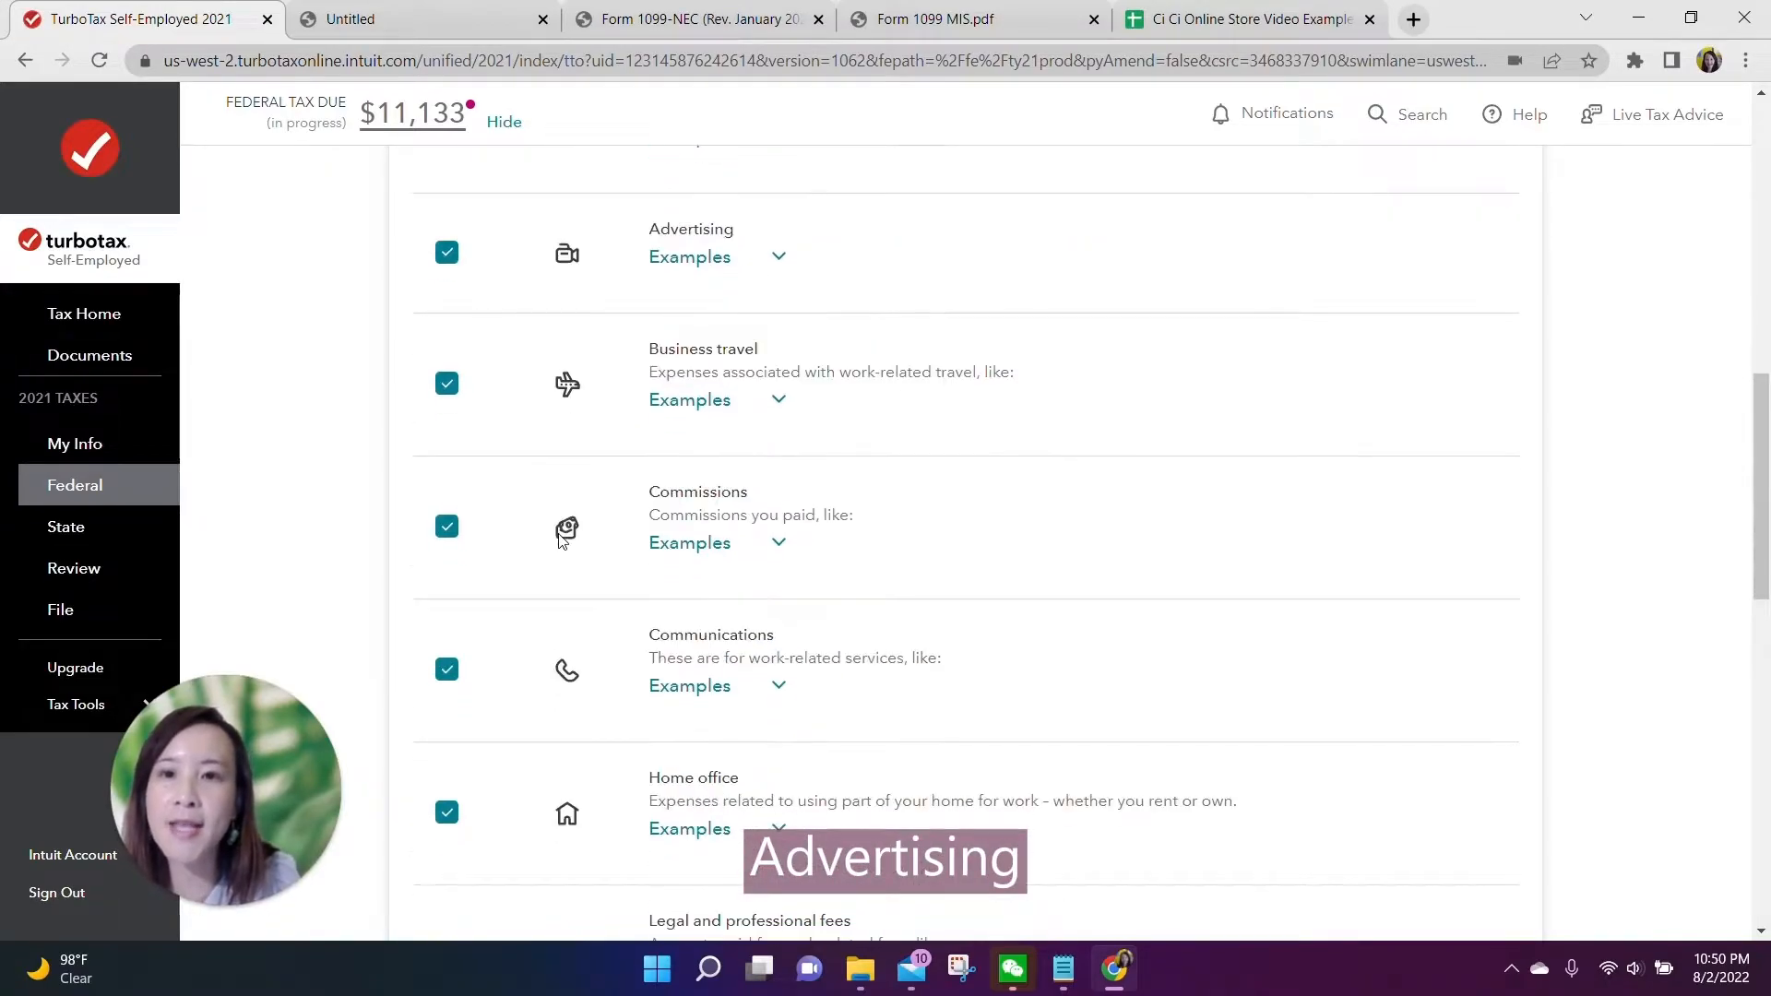
{"action": "left_click", "coordinate": [447, 383]}
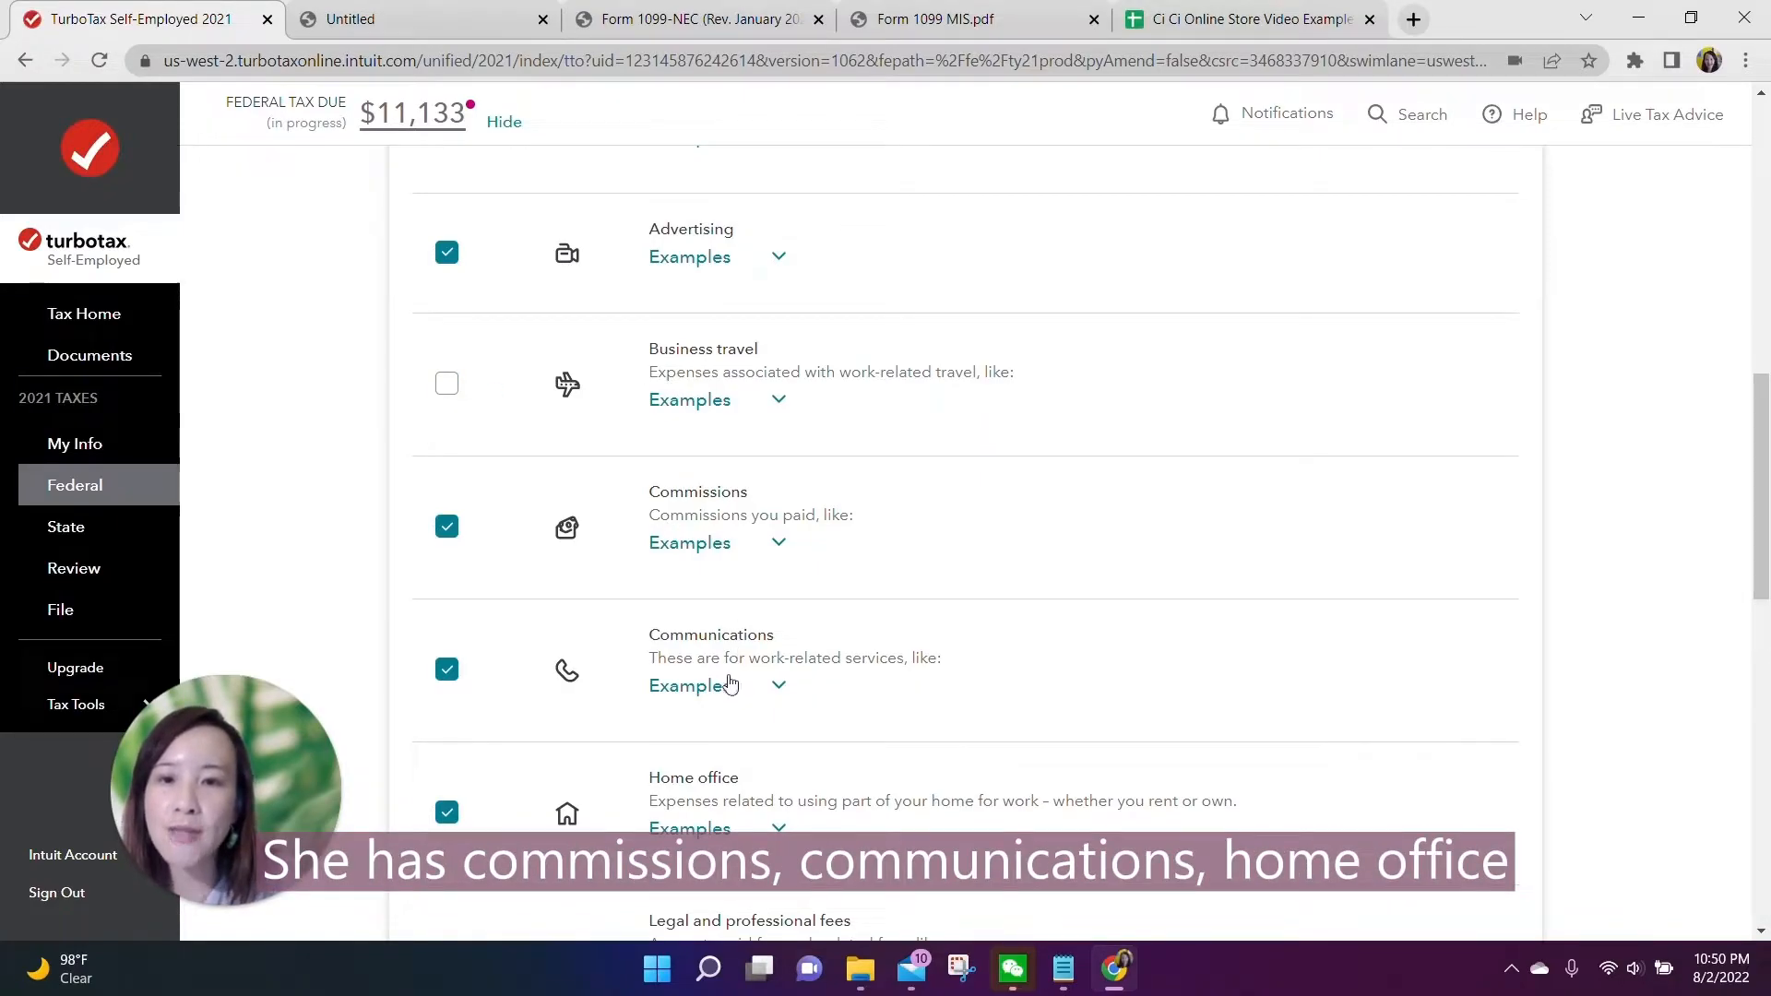
Step: Exclude both meals categories (100% and 50% limit), vehicle, and other miscellaneous expenses from the selected expense categories
{"action": "scroll", "coordinate": [727, 682], "scroll_direction": "down", "scroll_amount": 5}
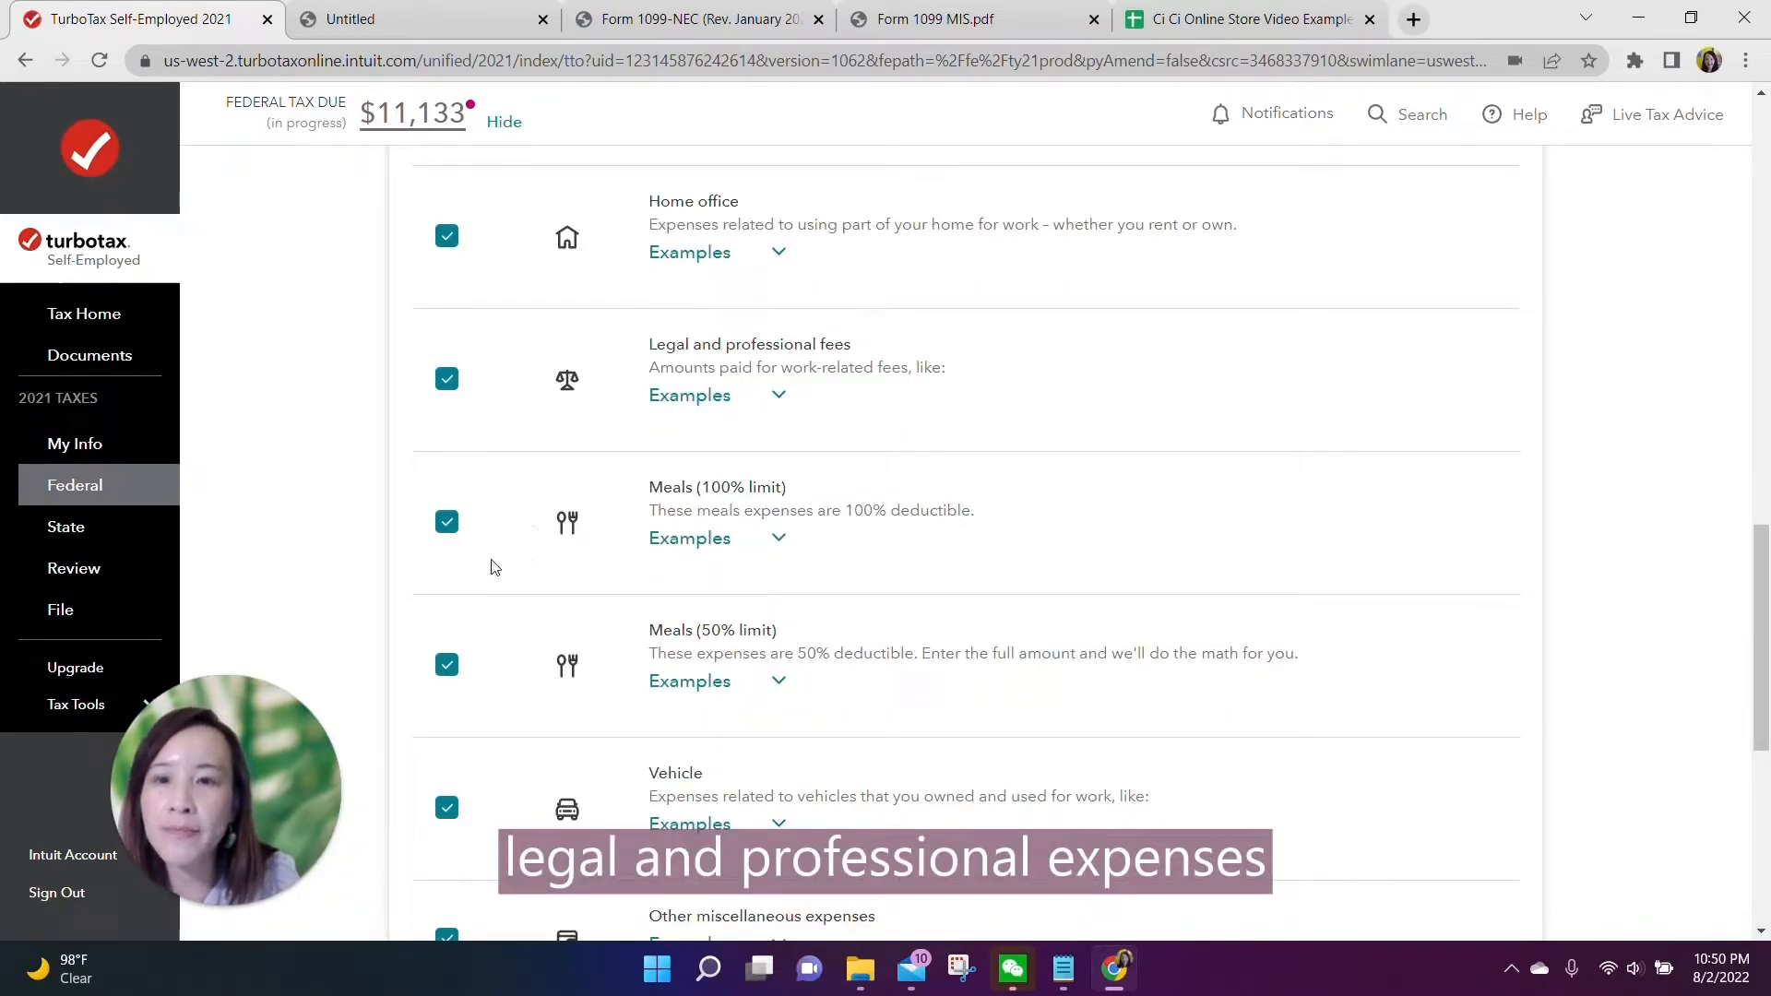
{"action": "left_click", "coordinate": [442, 526]}
{"action": "left_click", "coordinate": [445, 665]}
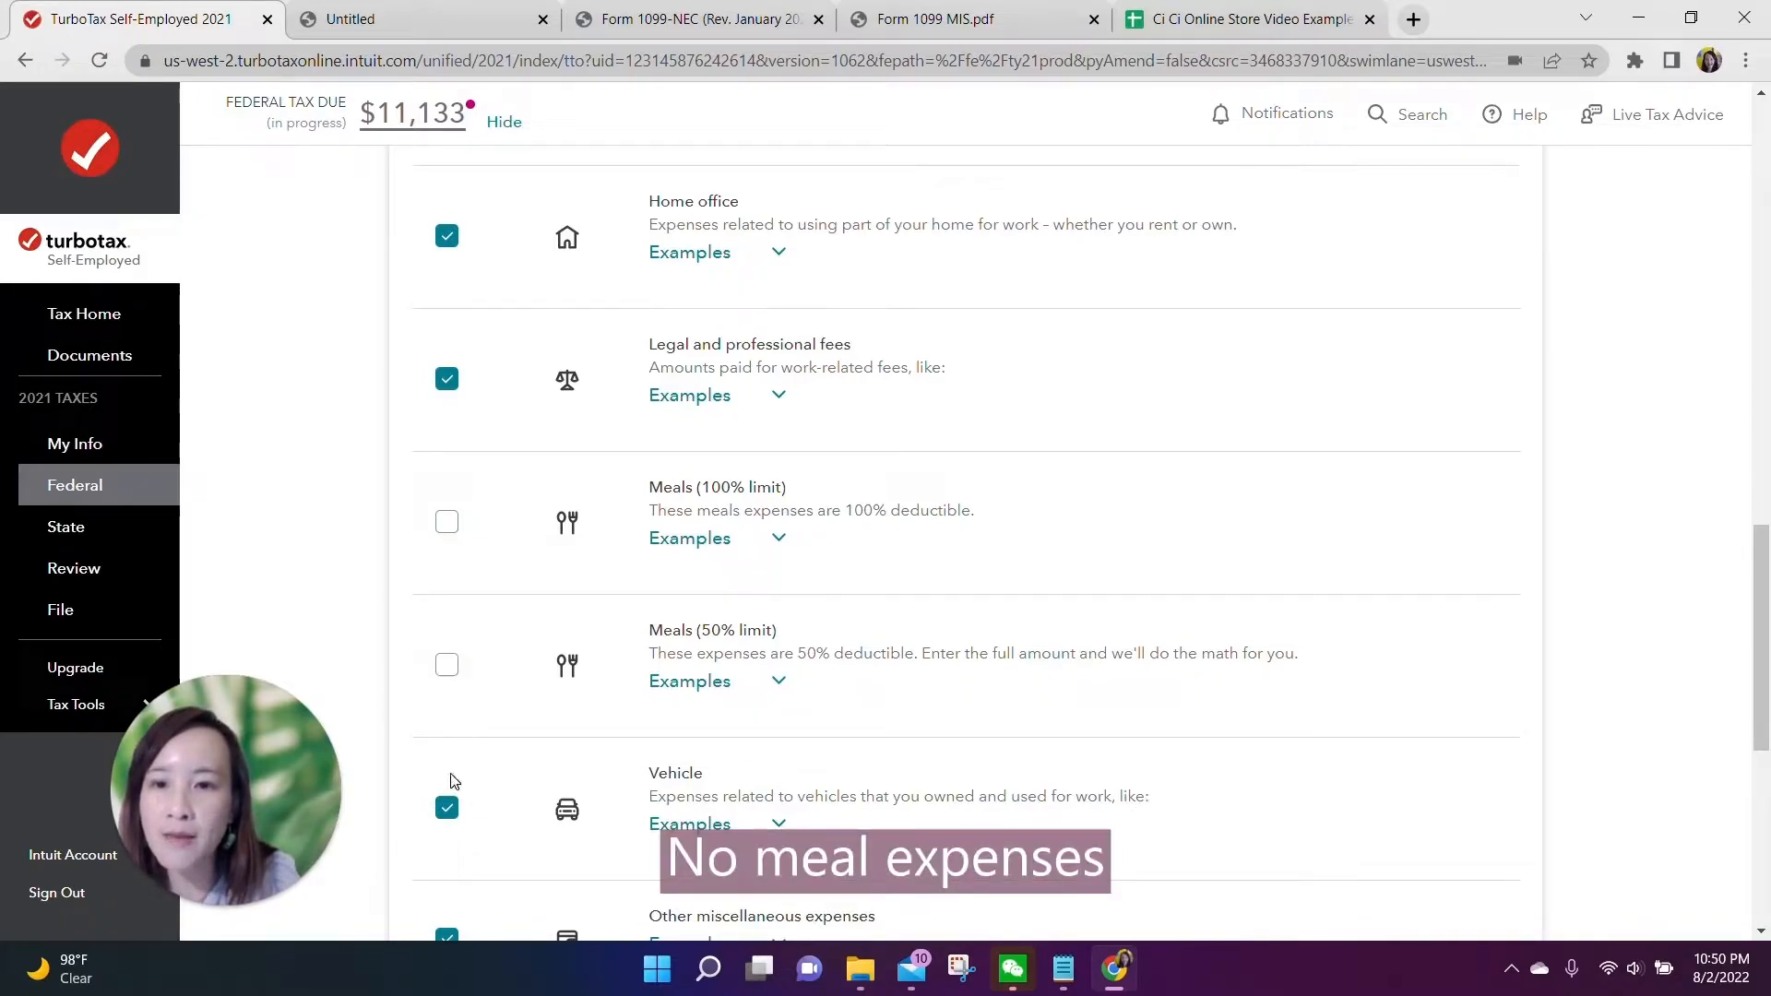
{"action": "left_click", "coordinate": [447, 809]}
{"action": "scroll", "coordinate": [598, 777], "scroll_direction": "down", "scroll_amount": 3}
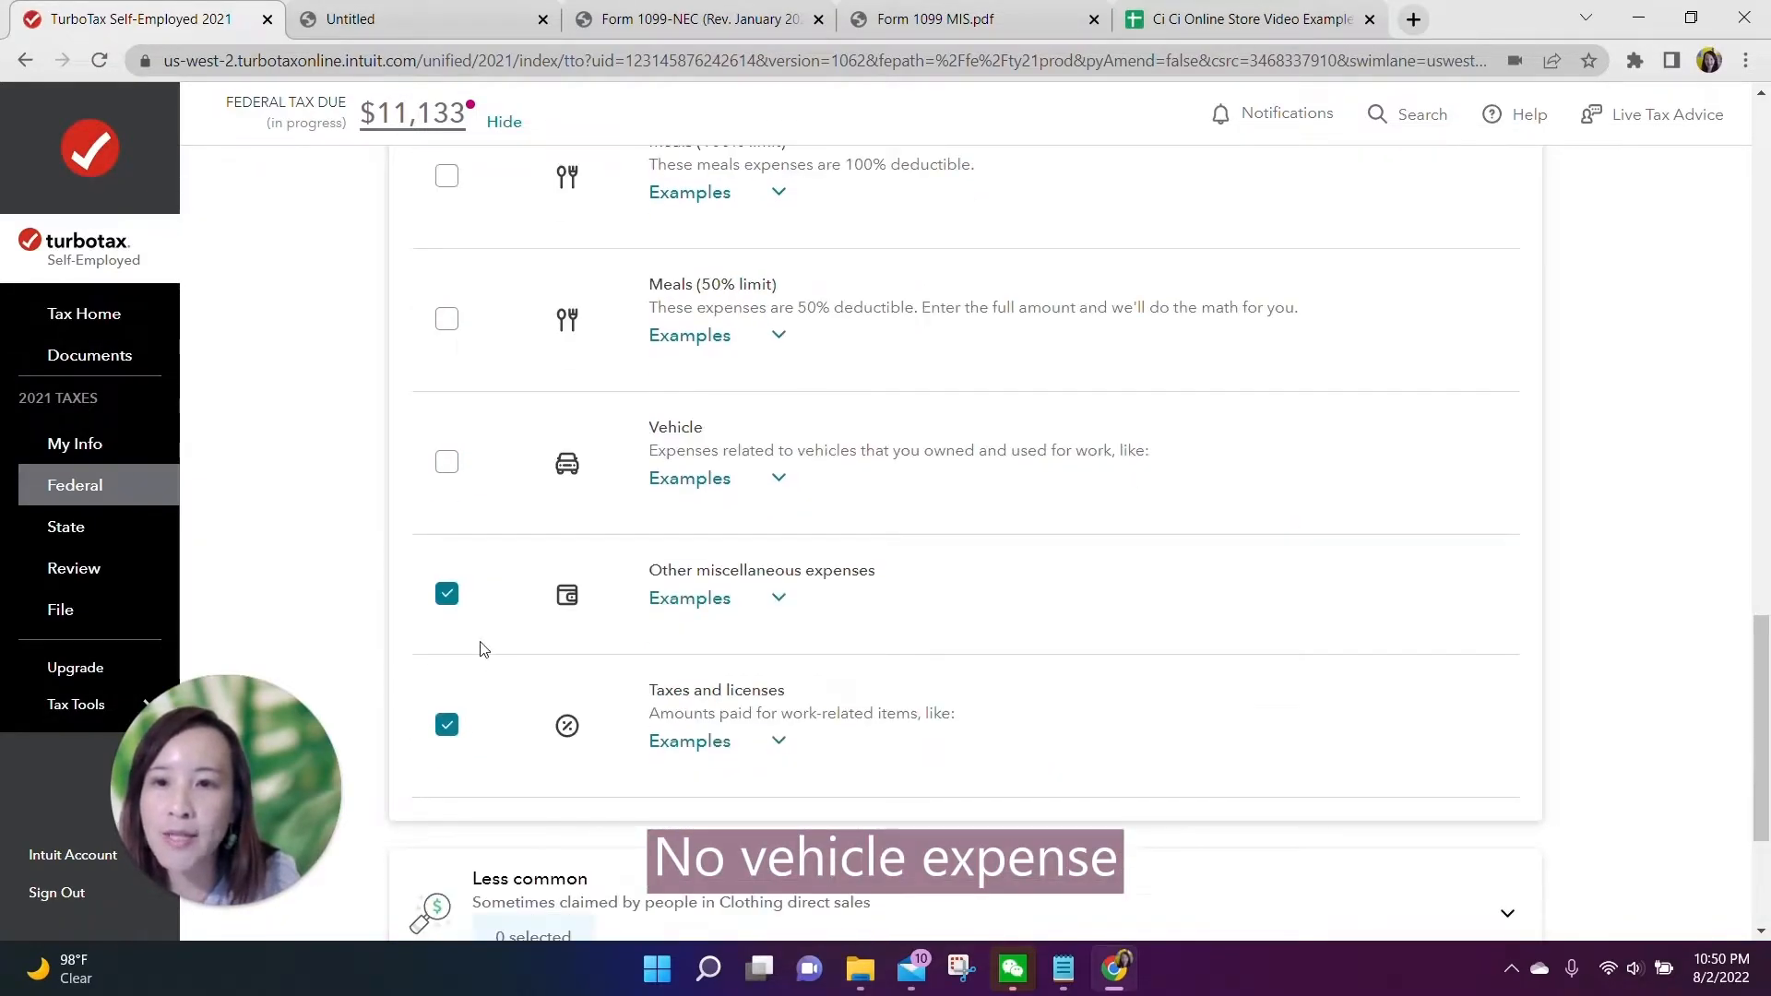
{"action": "scroll", "coordinate": [571, 653], "scroll_direction": "down", "scroll_amount": 2}
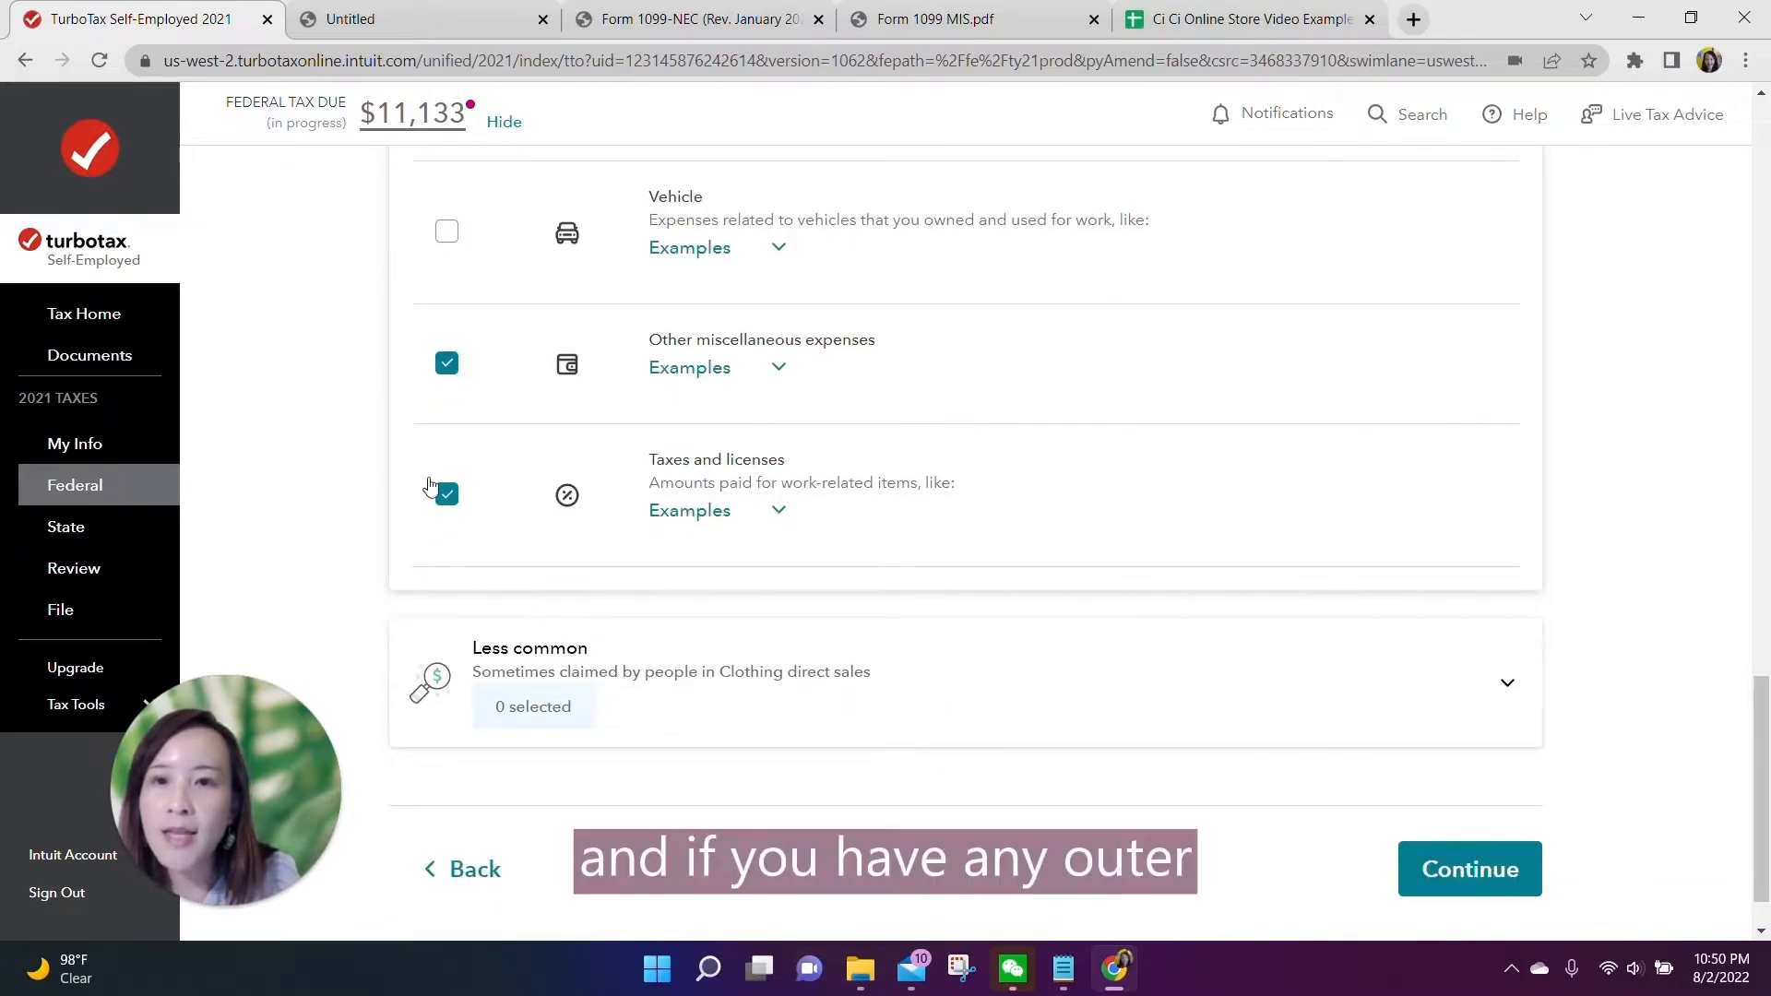
{"action": "left_click", "coordinate": [445, 364]}
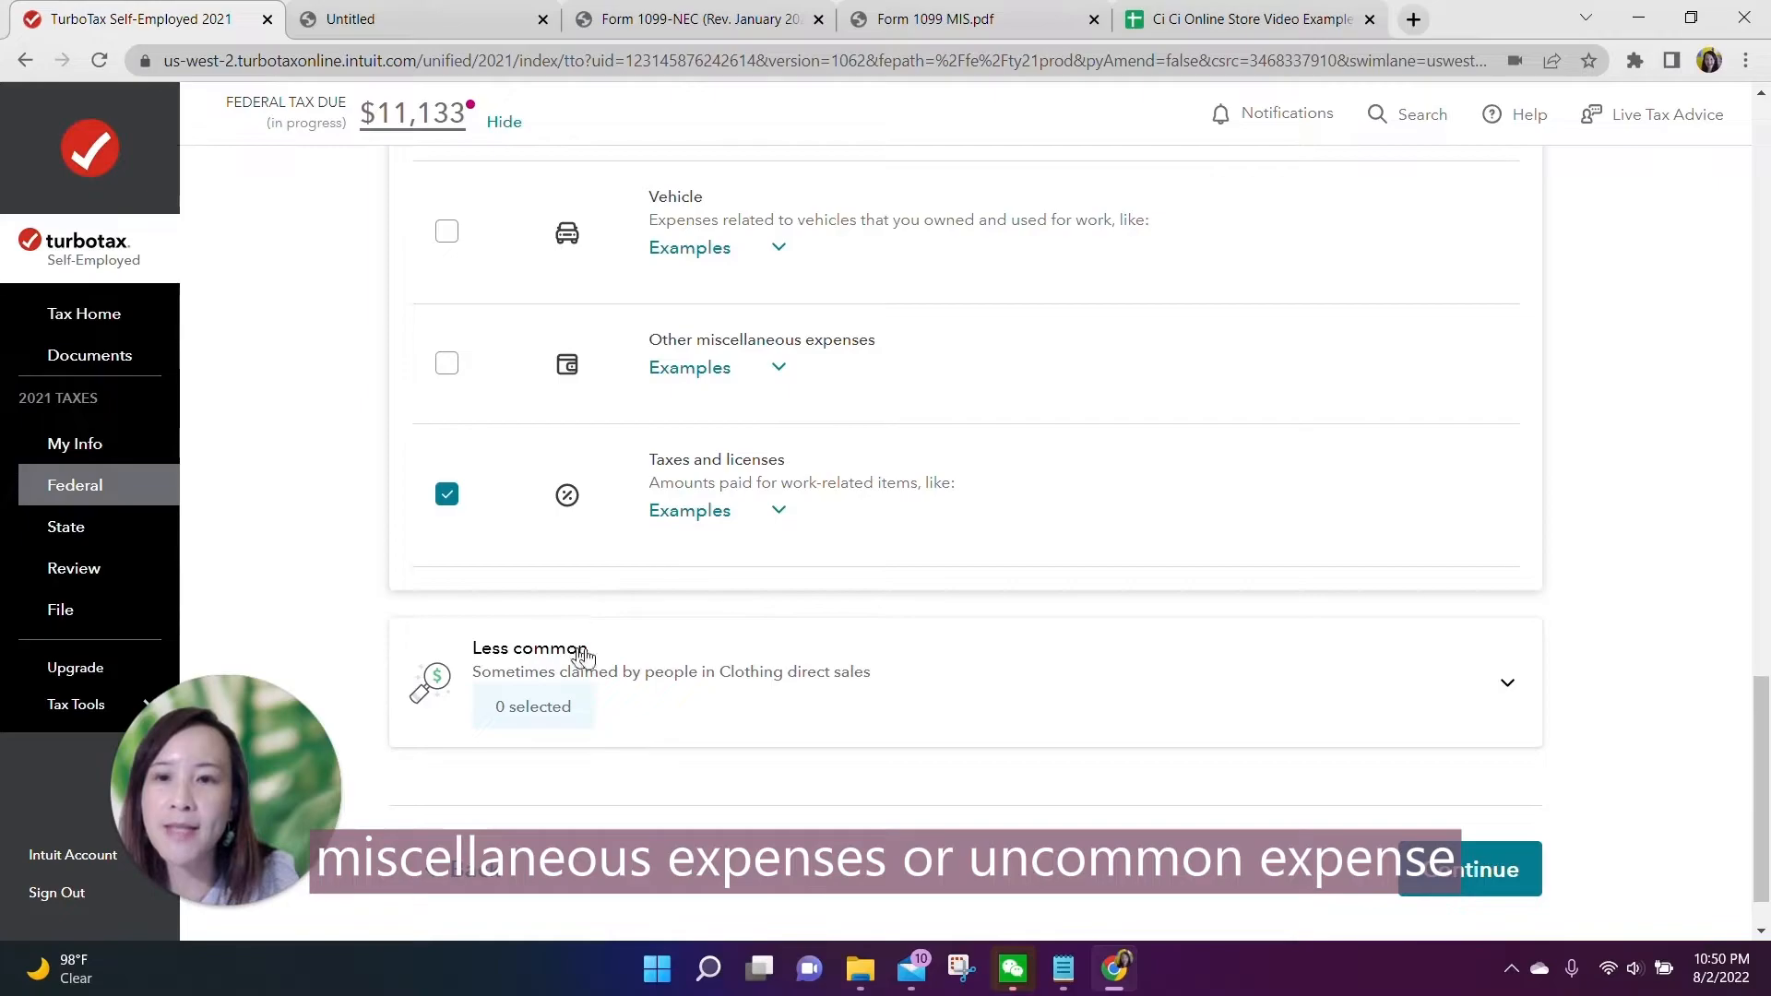
Step: Review the less common expense categories without adding any, and accept the expense selection
{"action": "left_click", "coordinate": [1260, 669]}
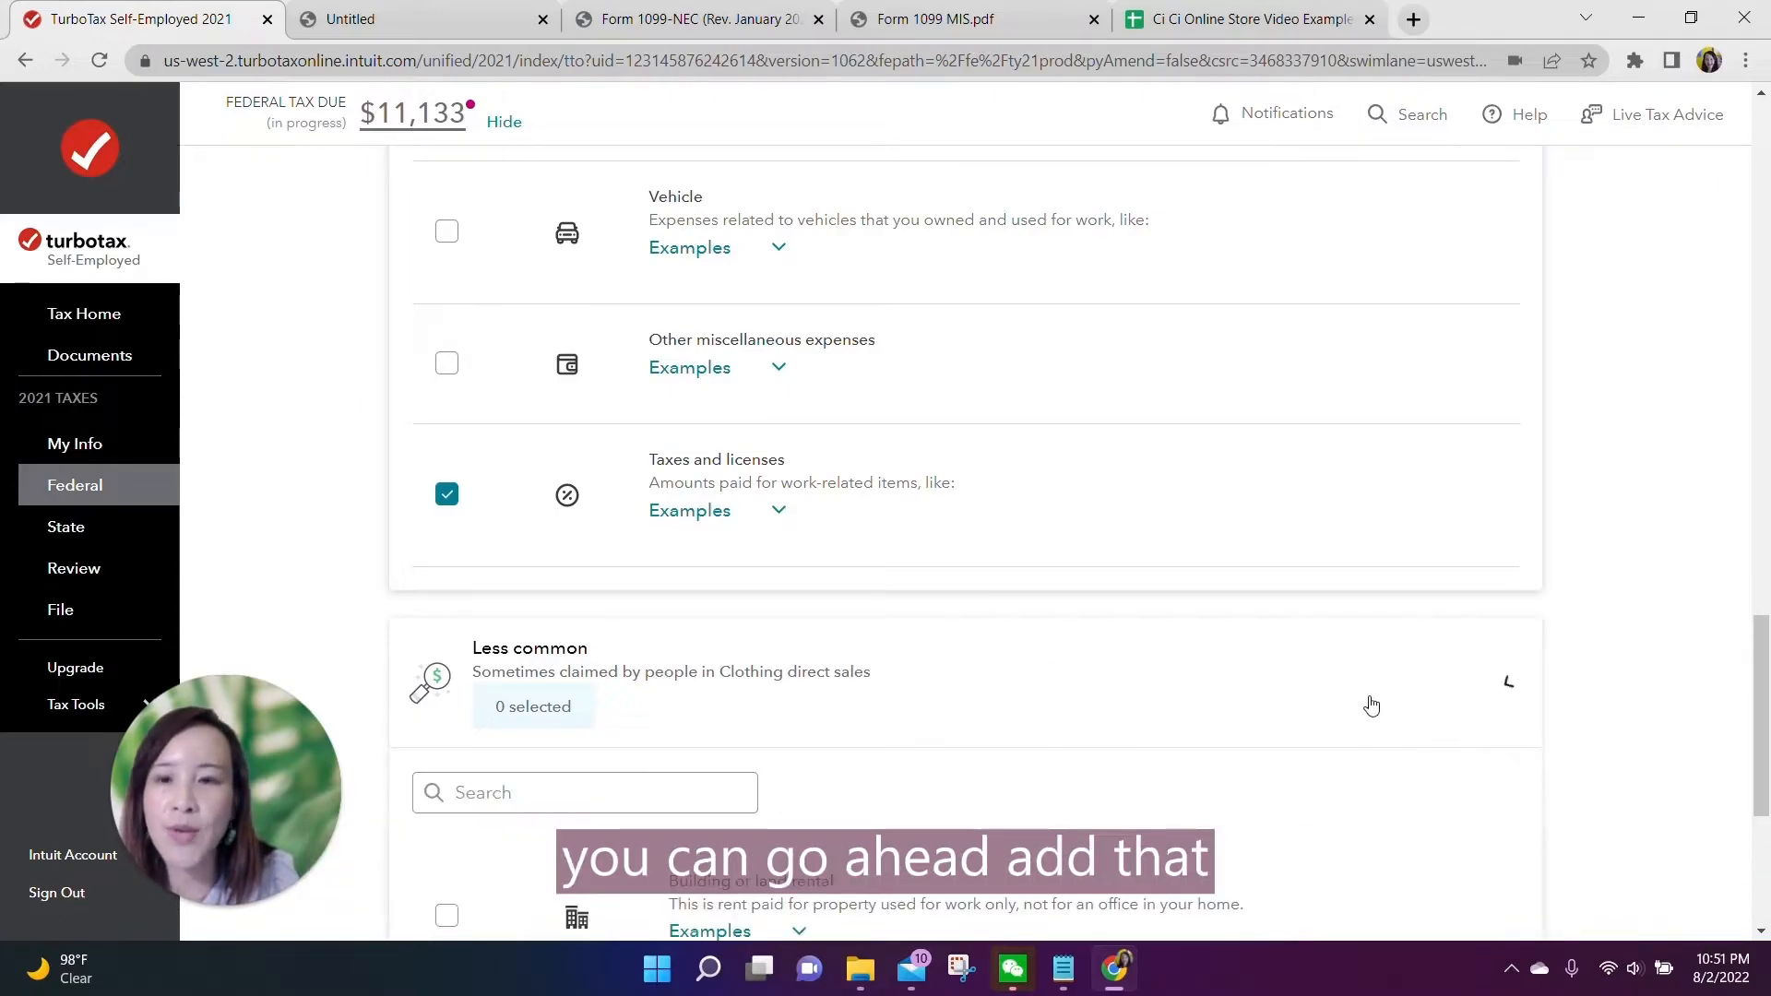
{"action": "scroll", "coordinate": [774, 769], "scroll_direction": "down", "scroll_amount": 2}
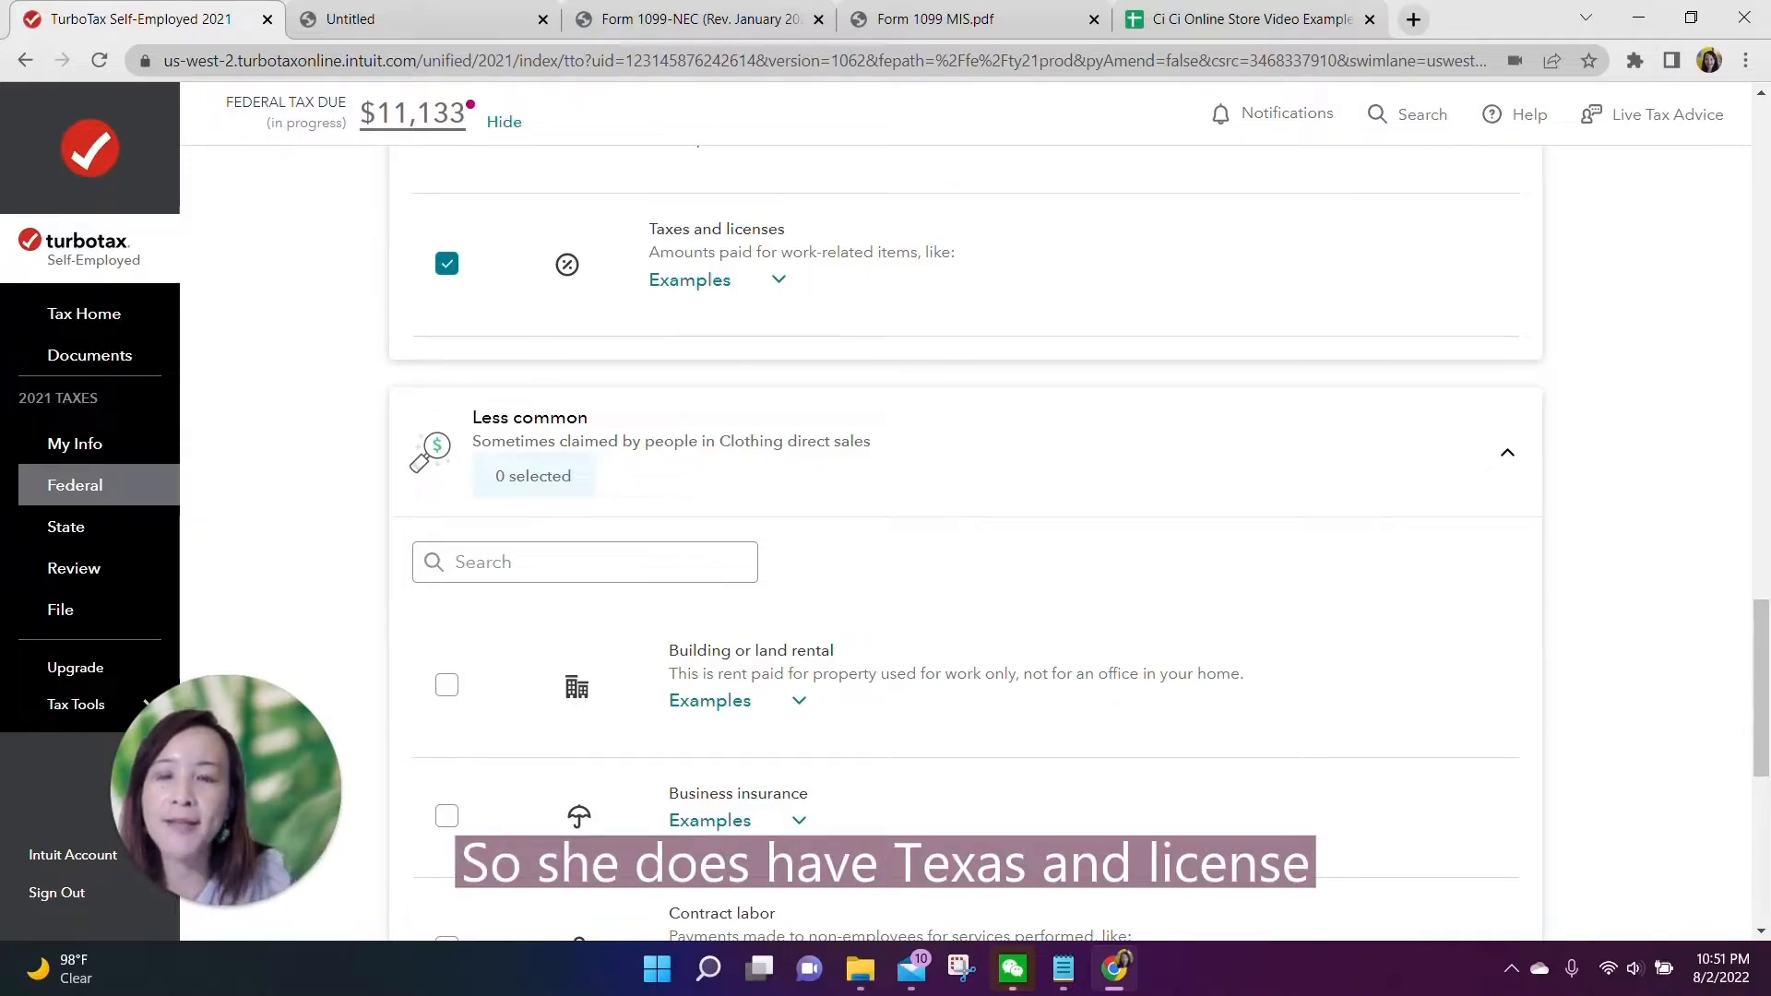
{"action": "scroll", "coordinate": [834, 450], "scroll_direction": "down", "scroll_amount": 5}
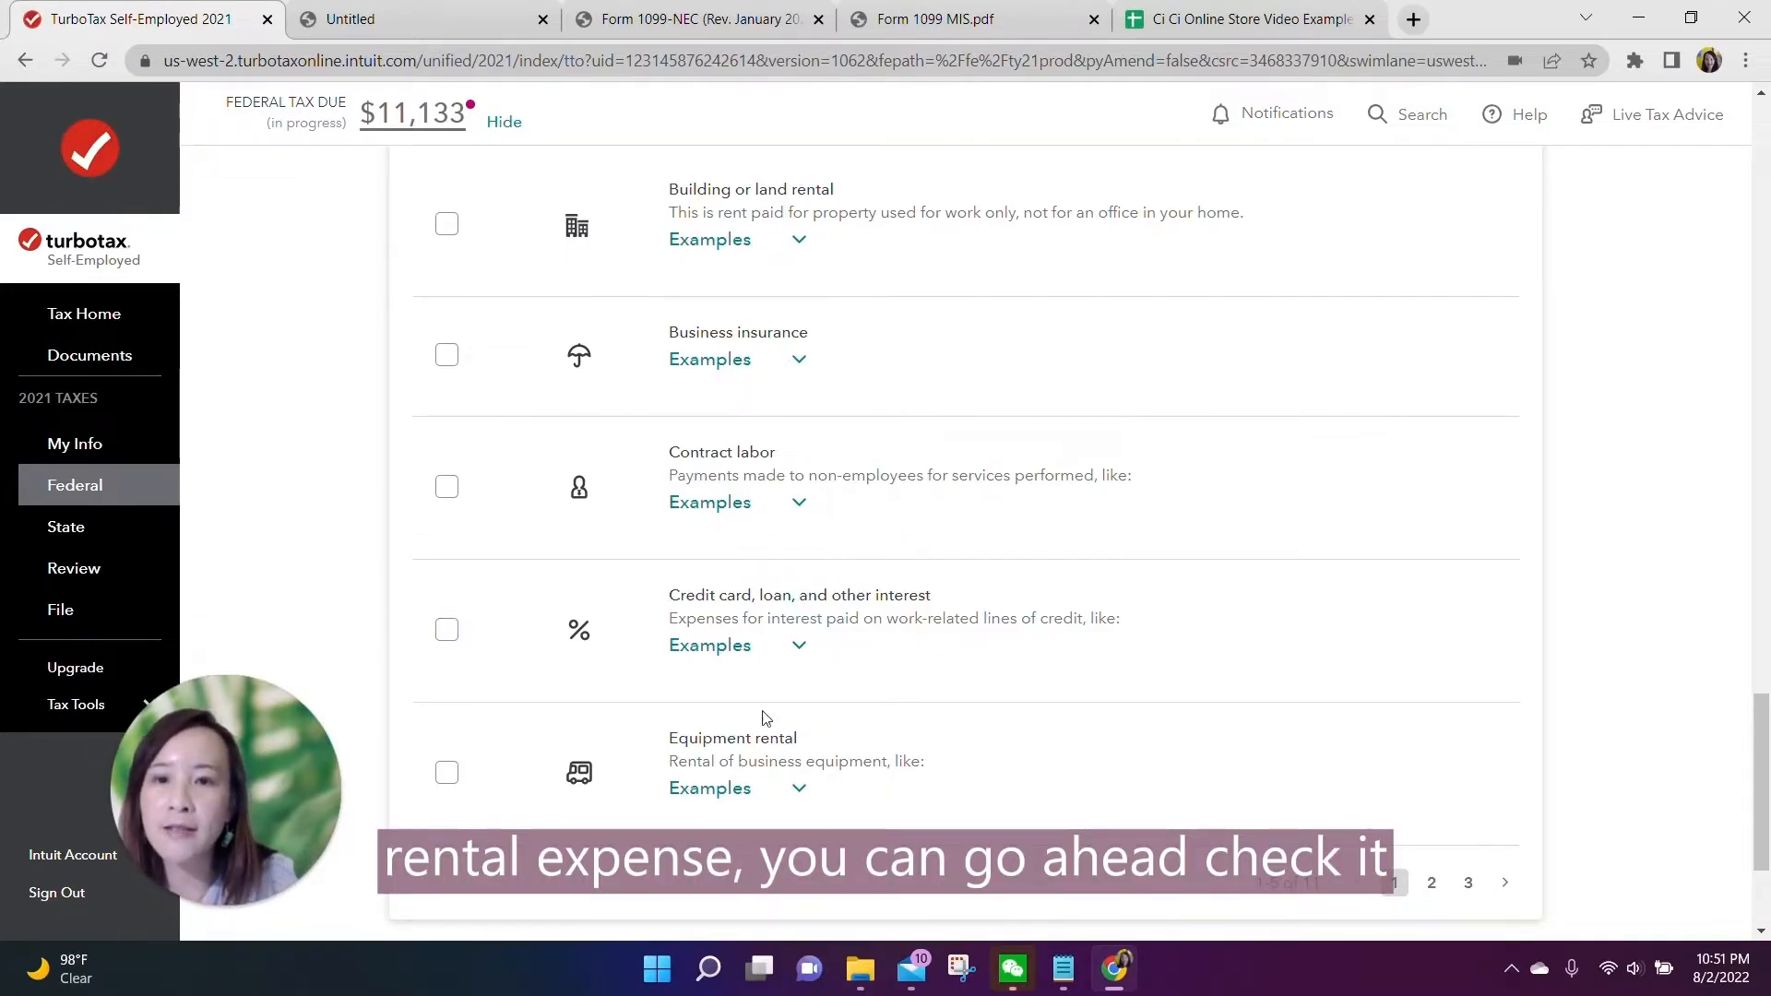
{"action": "scroll", "coordinate": [781, 685], "scroll_direction": "down", "scroll_amount": 3}
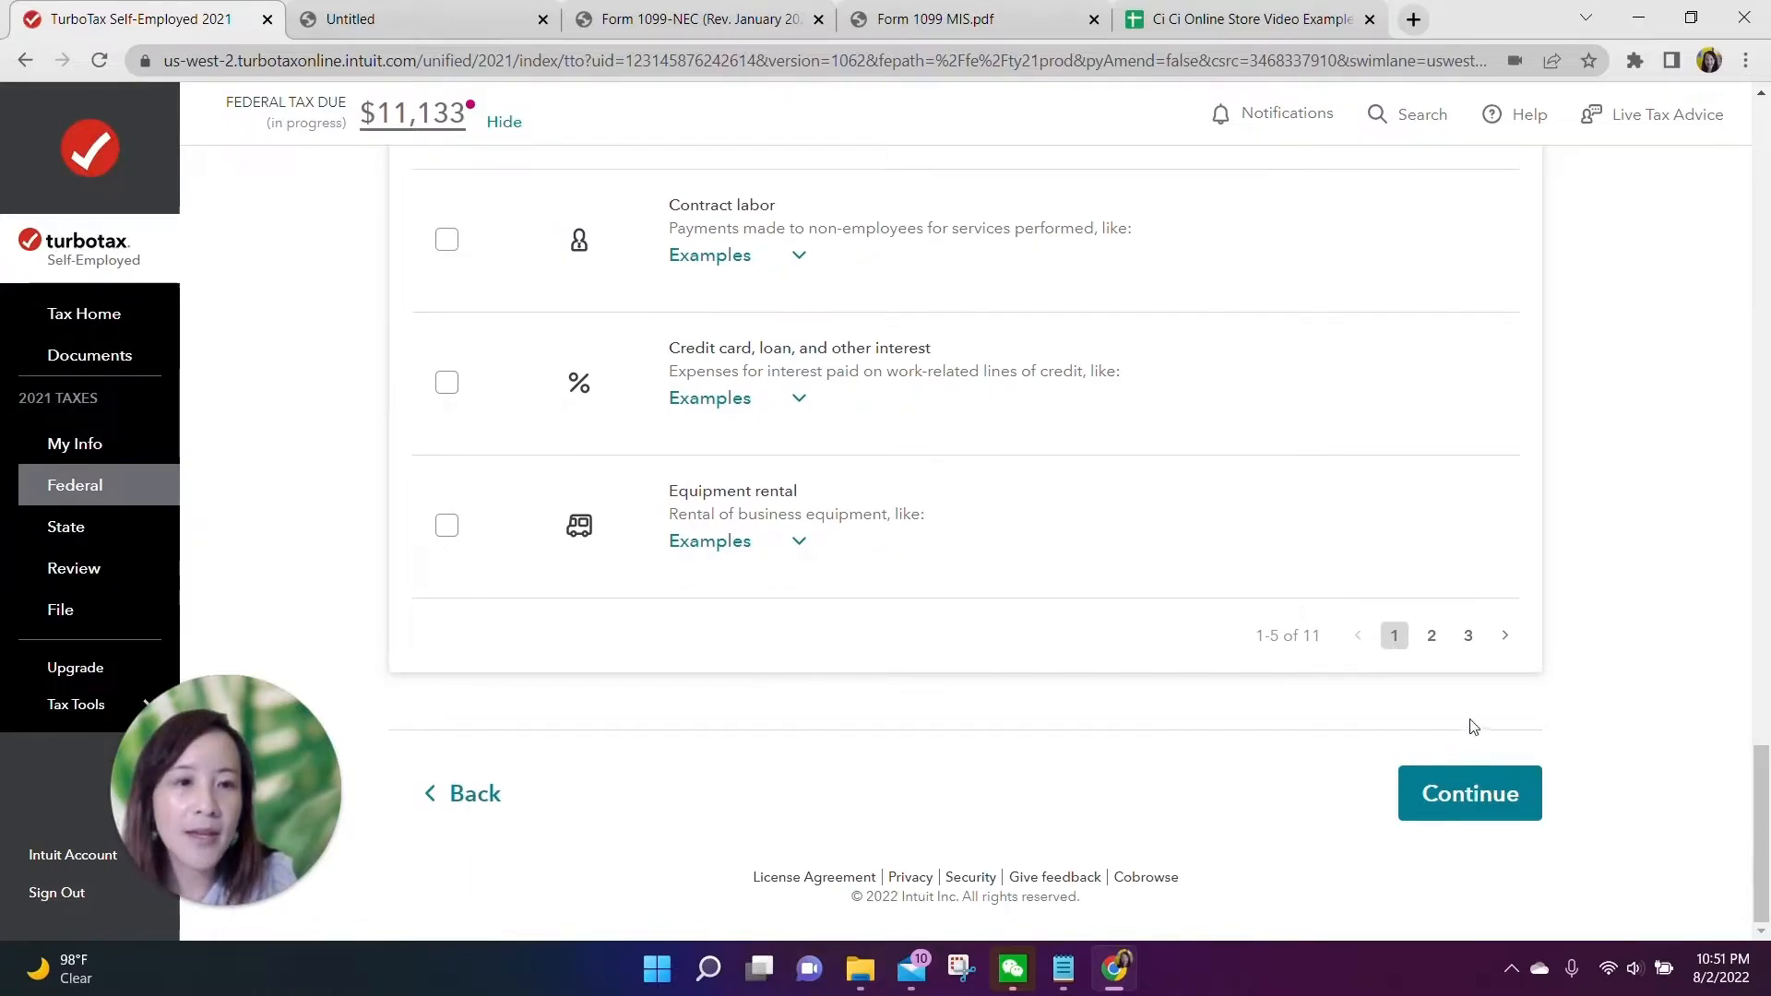
{"action": "left_click", "coordinate": [1443, 791]}
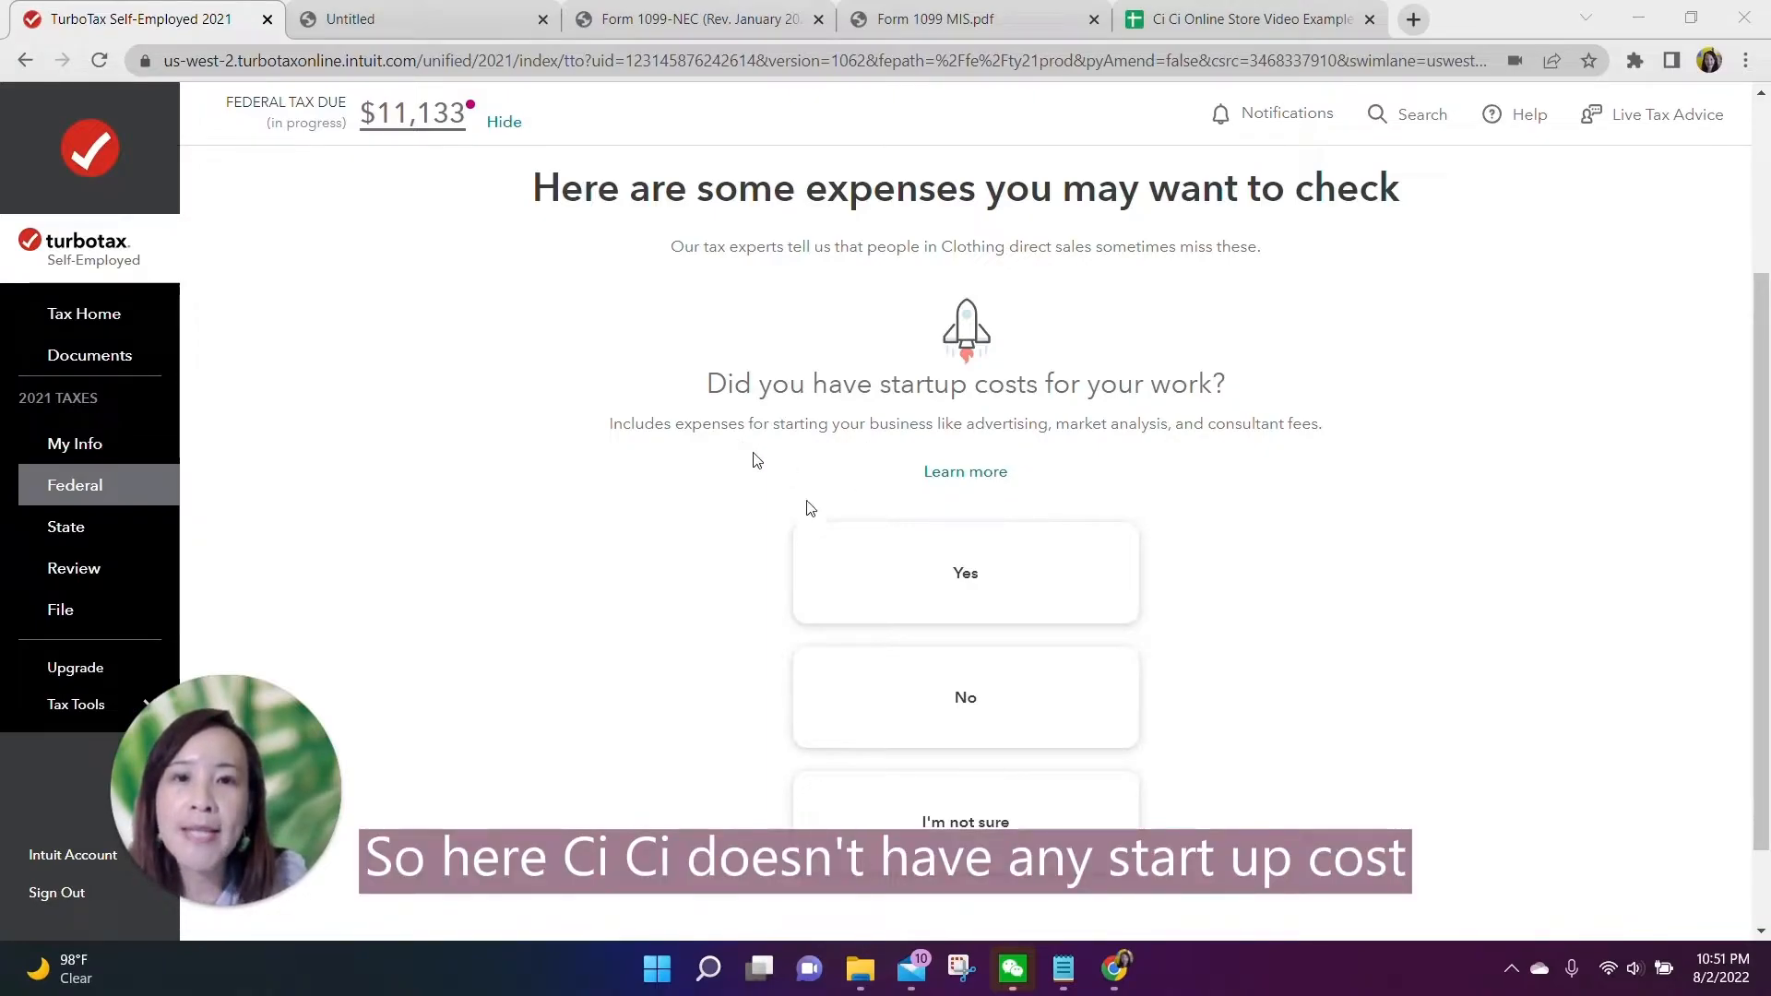
Step: Answer No to having startup costs and to making major purchases for the work, and proceed to the expense details
{"action": "left_click", "coordinate": [1018, 696]}
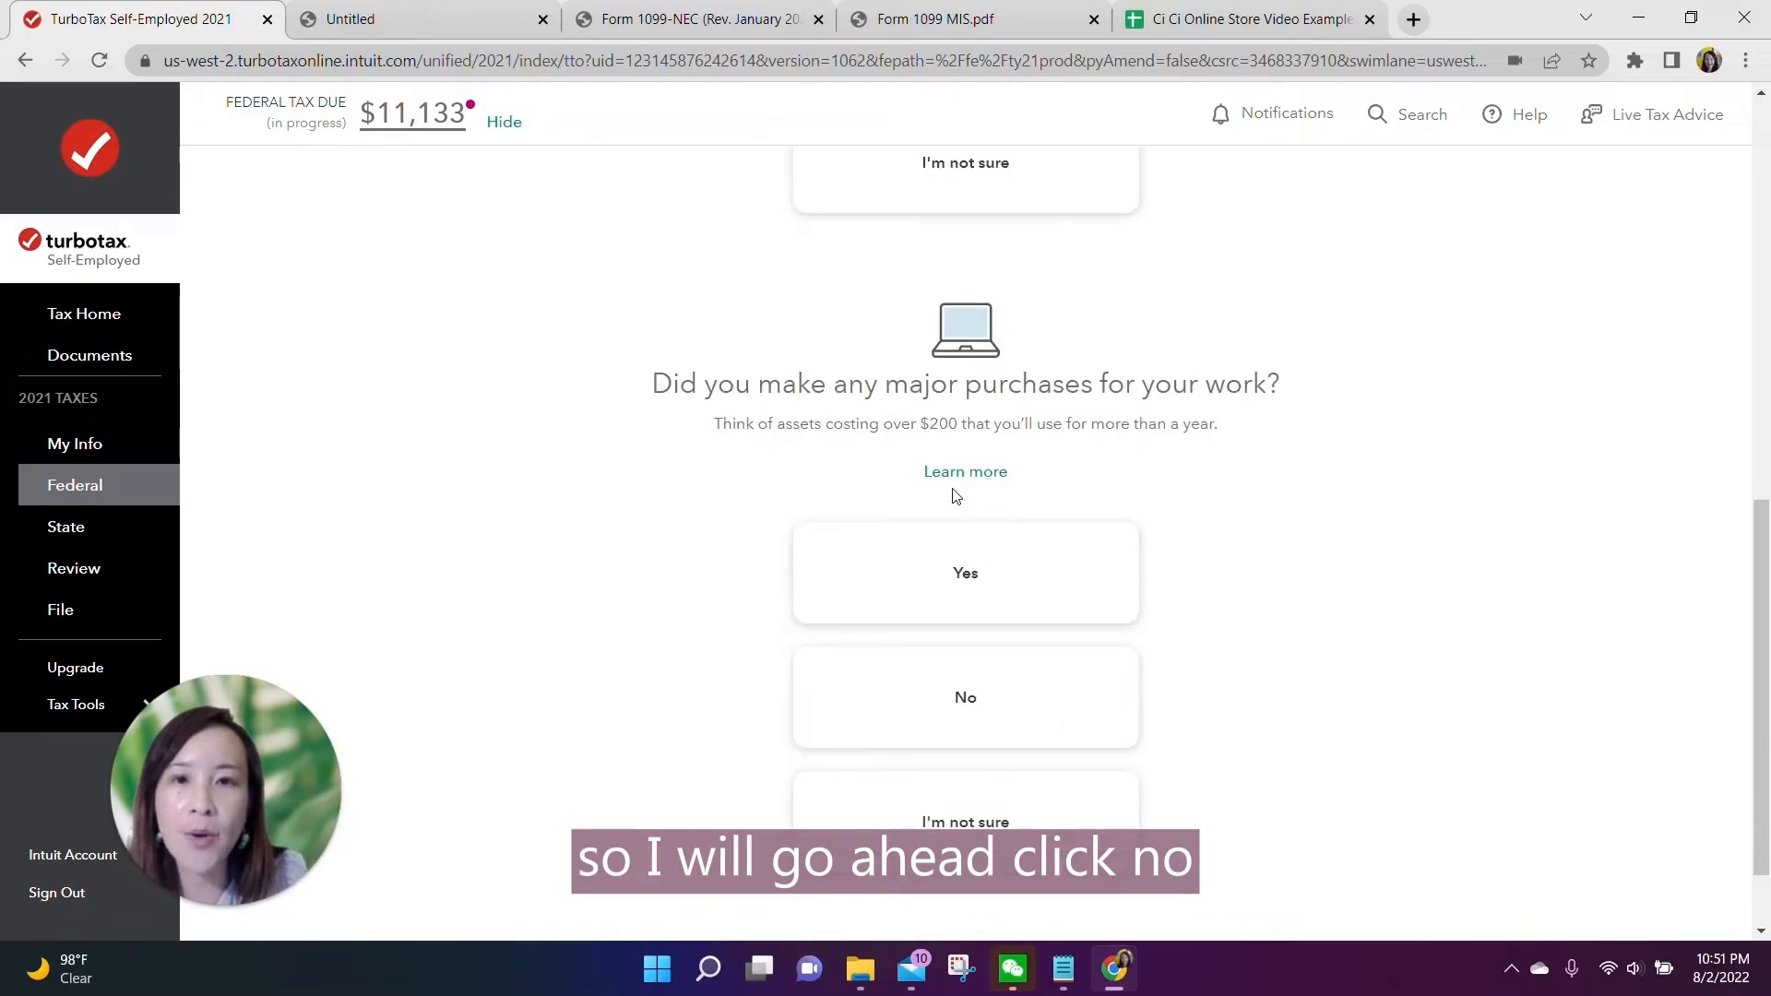
{"action": "left_click", "coordinate": [985, 720]}
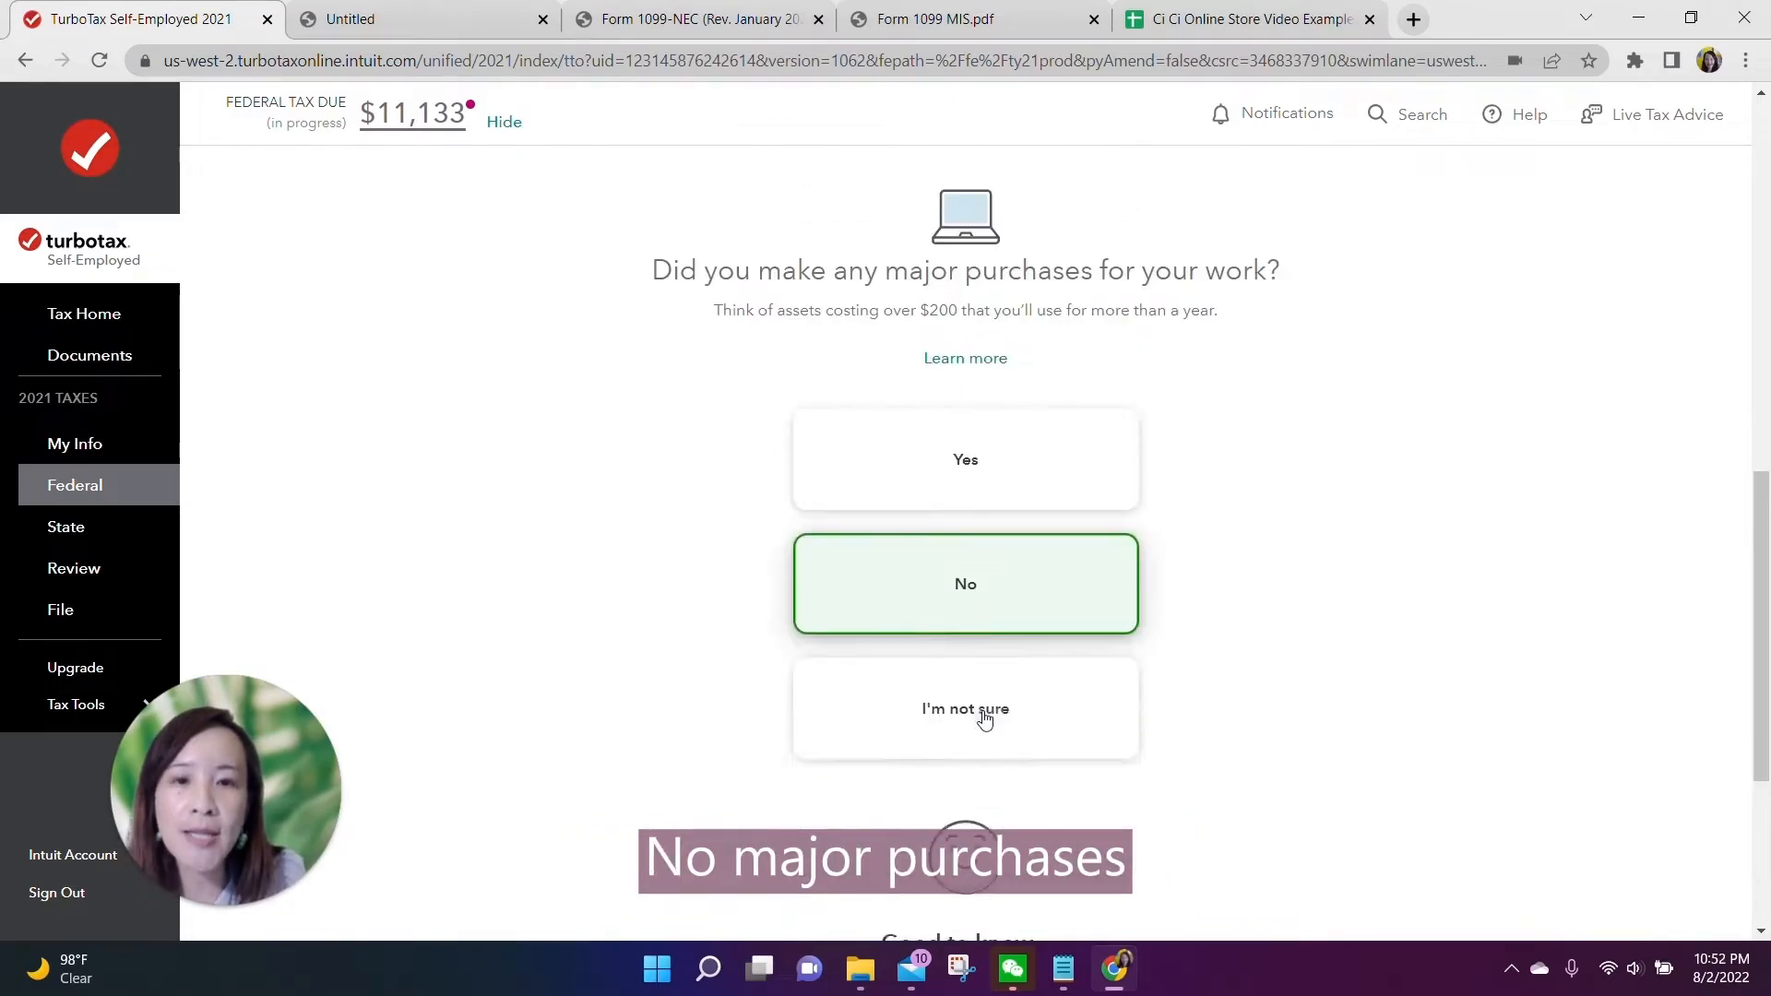
{"action": "left_click", "coordinate": [1441, 805]}
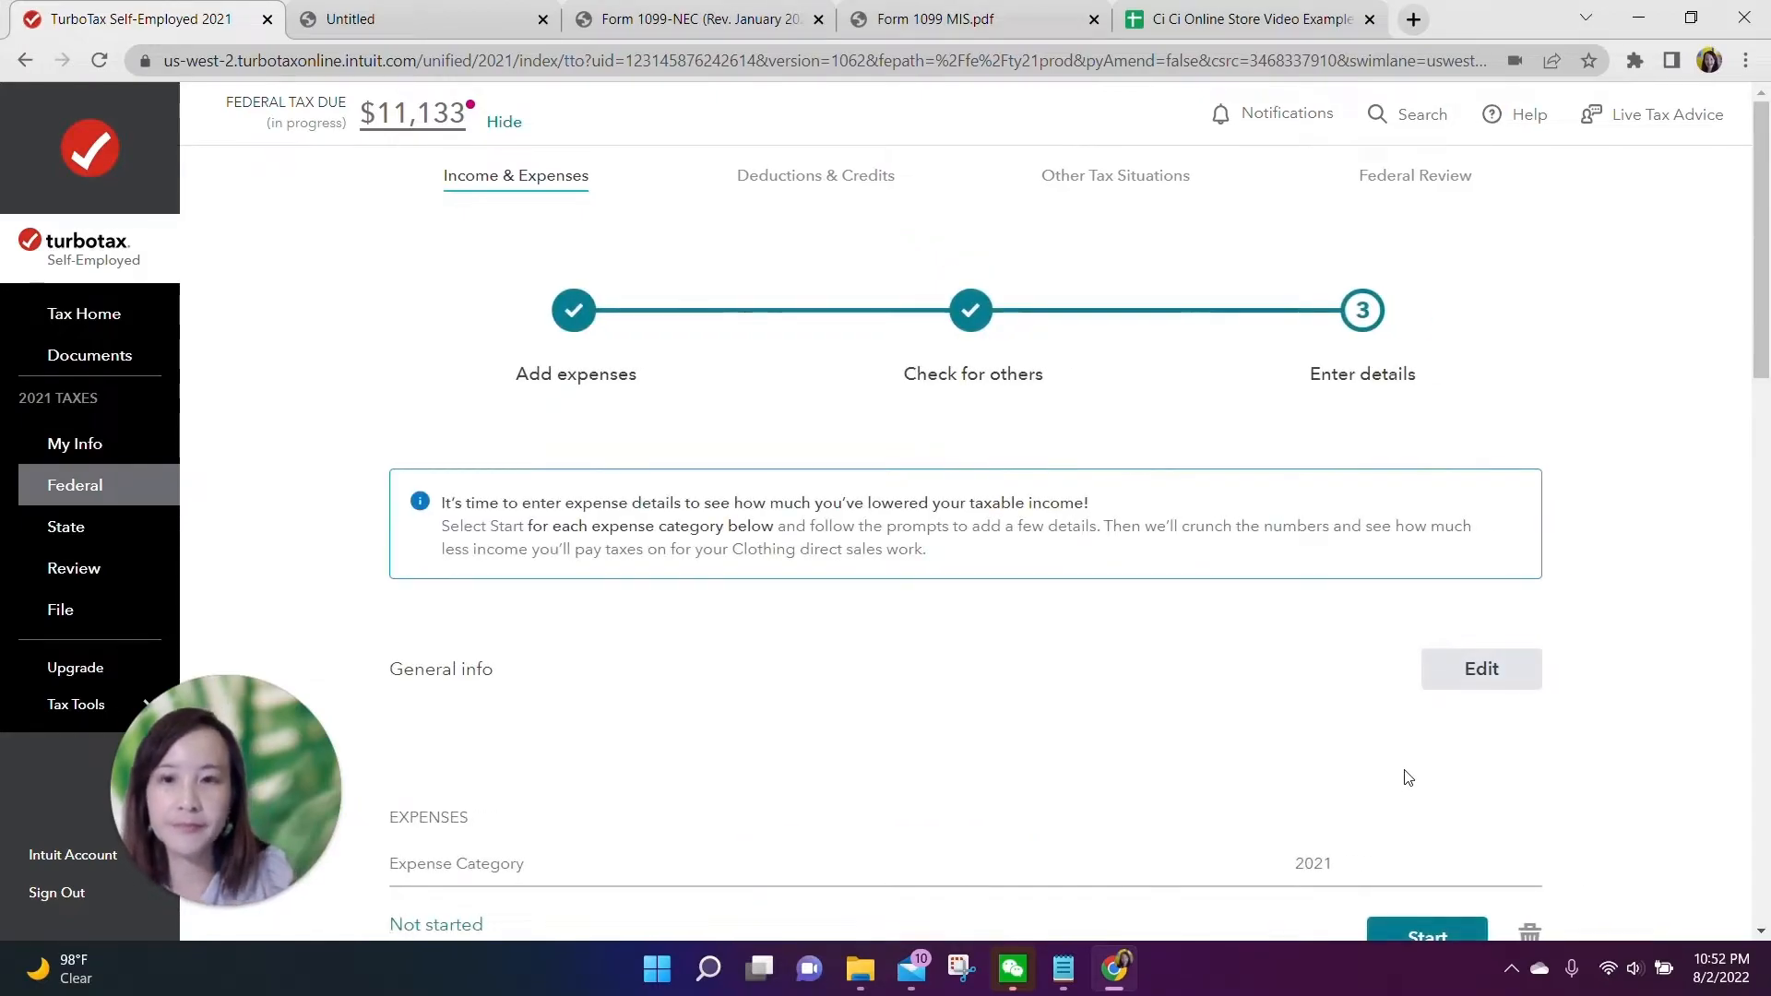
Step: Start the home office expense, confirm having a home office, and state that only one was used all year
{"action": "scroll", "coordinate": [1194, 837], "scroll_direction": "down", "scroll_amount": 3}
{"action": "scroll", "coordinate": [1199, 833], "scroll_direction": "down", "scroll_amount": 1}
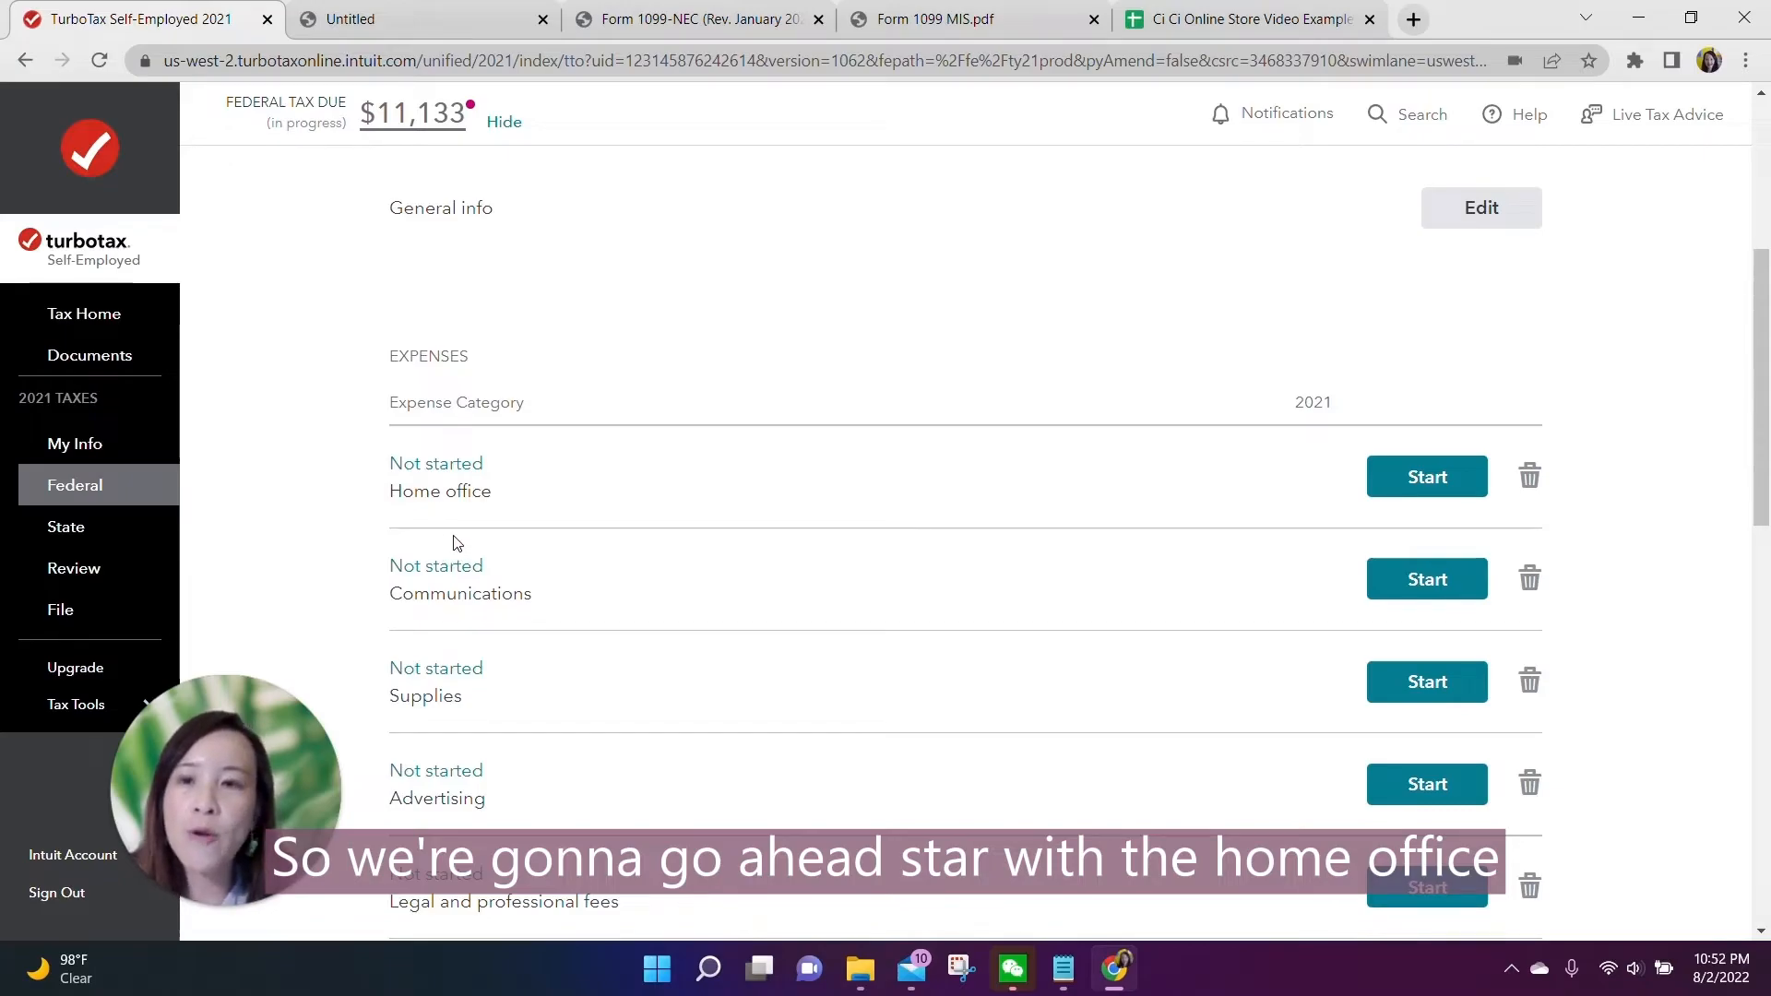
{"action": "left_click", "coordinate": [1428, 478]}
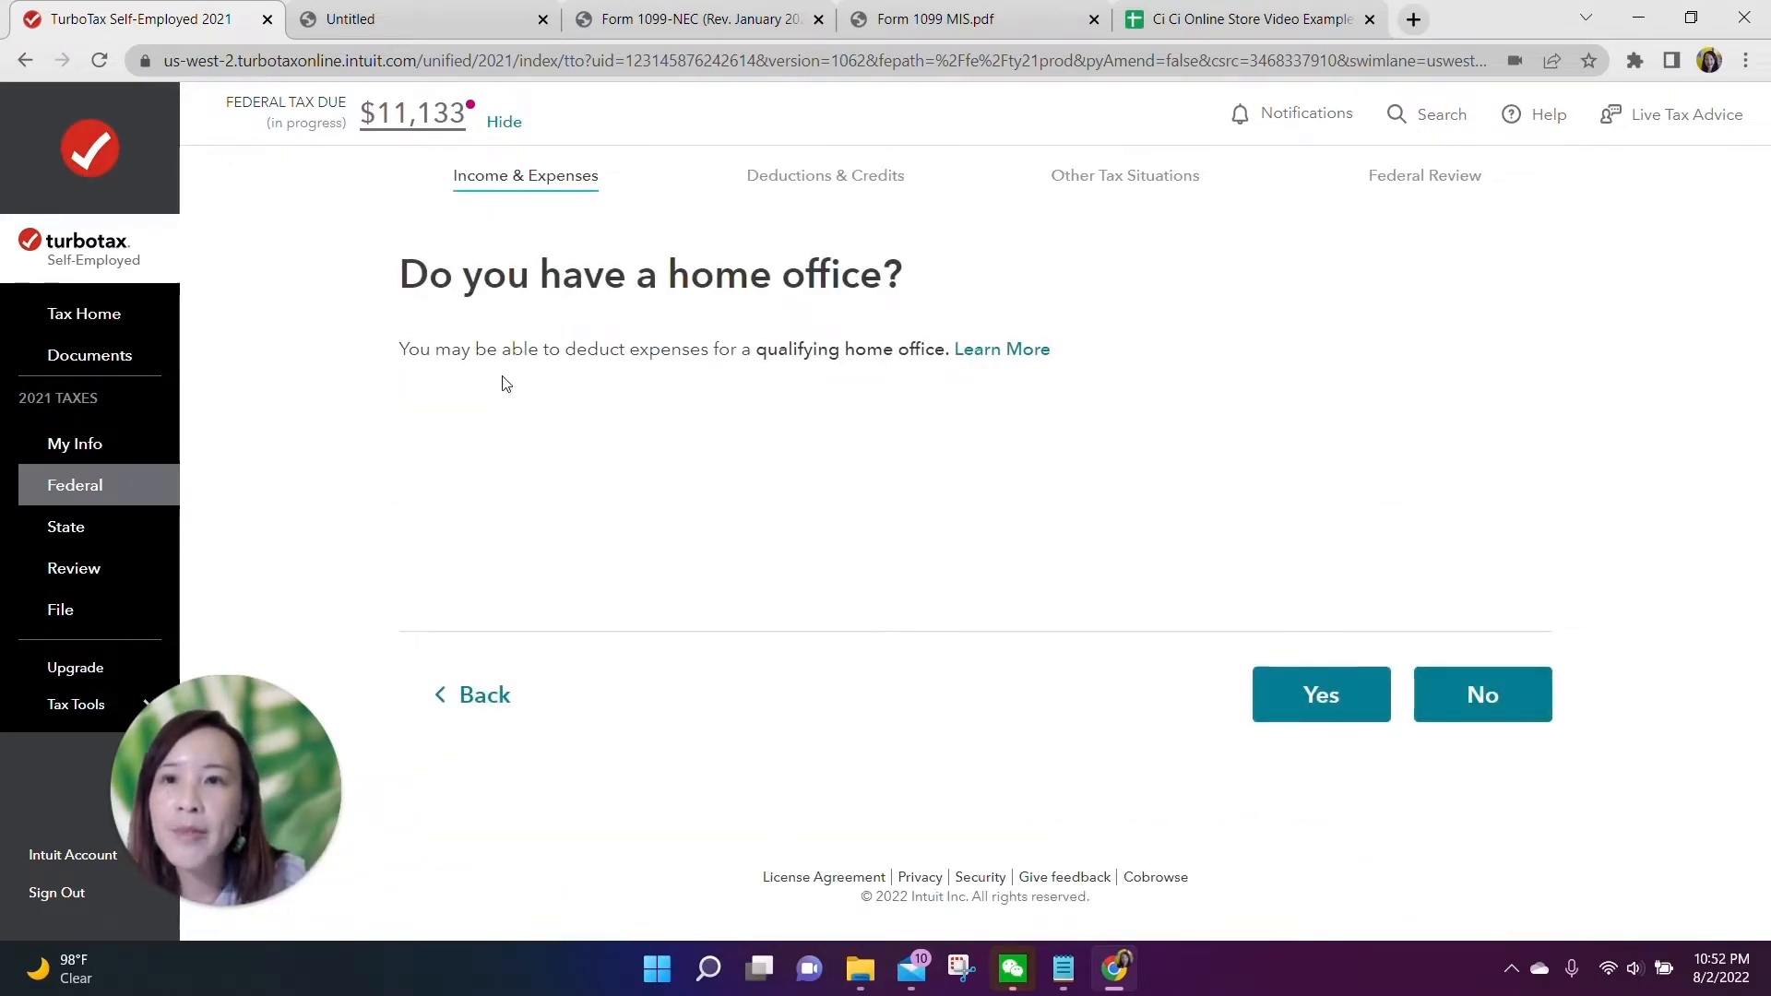
{"action": "left_click", "coordinate": [1306, 710]}
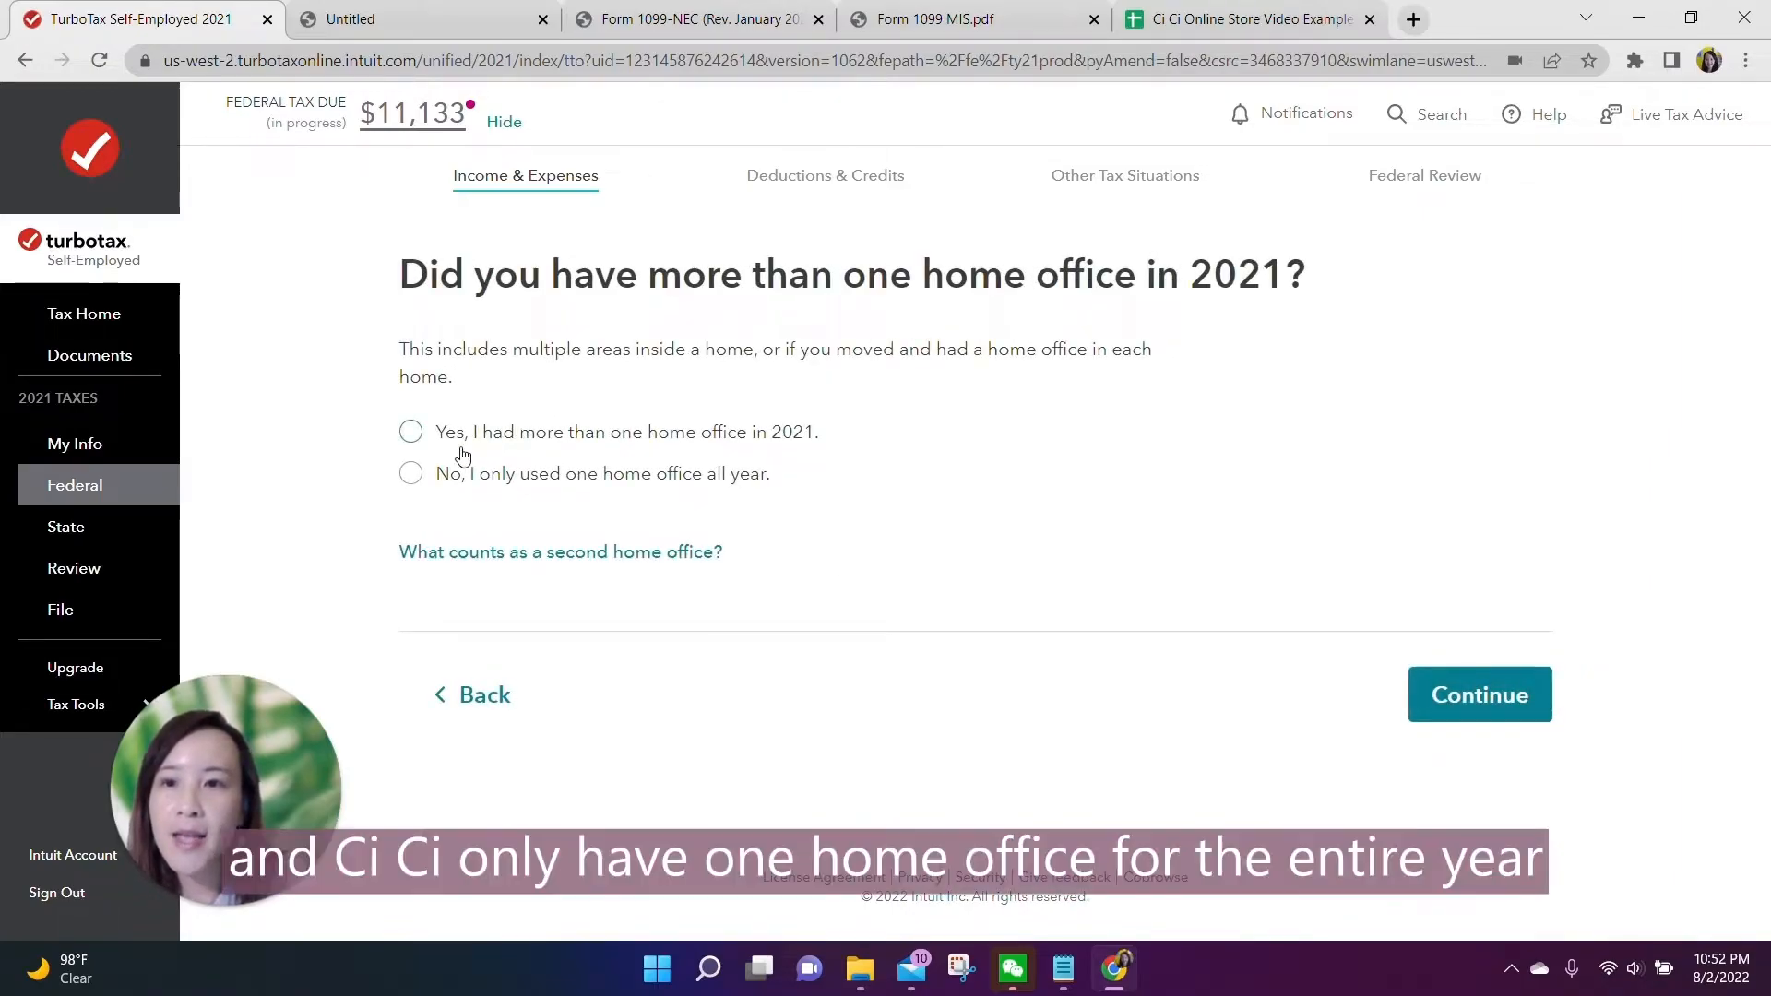
{"action": "left_click", "coordinate": [405, 480]}
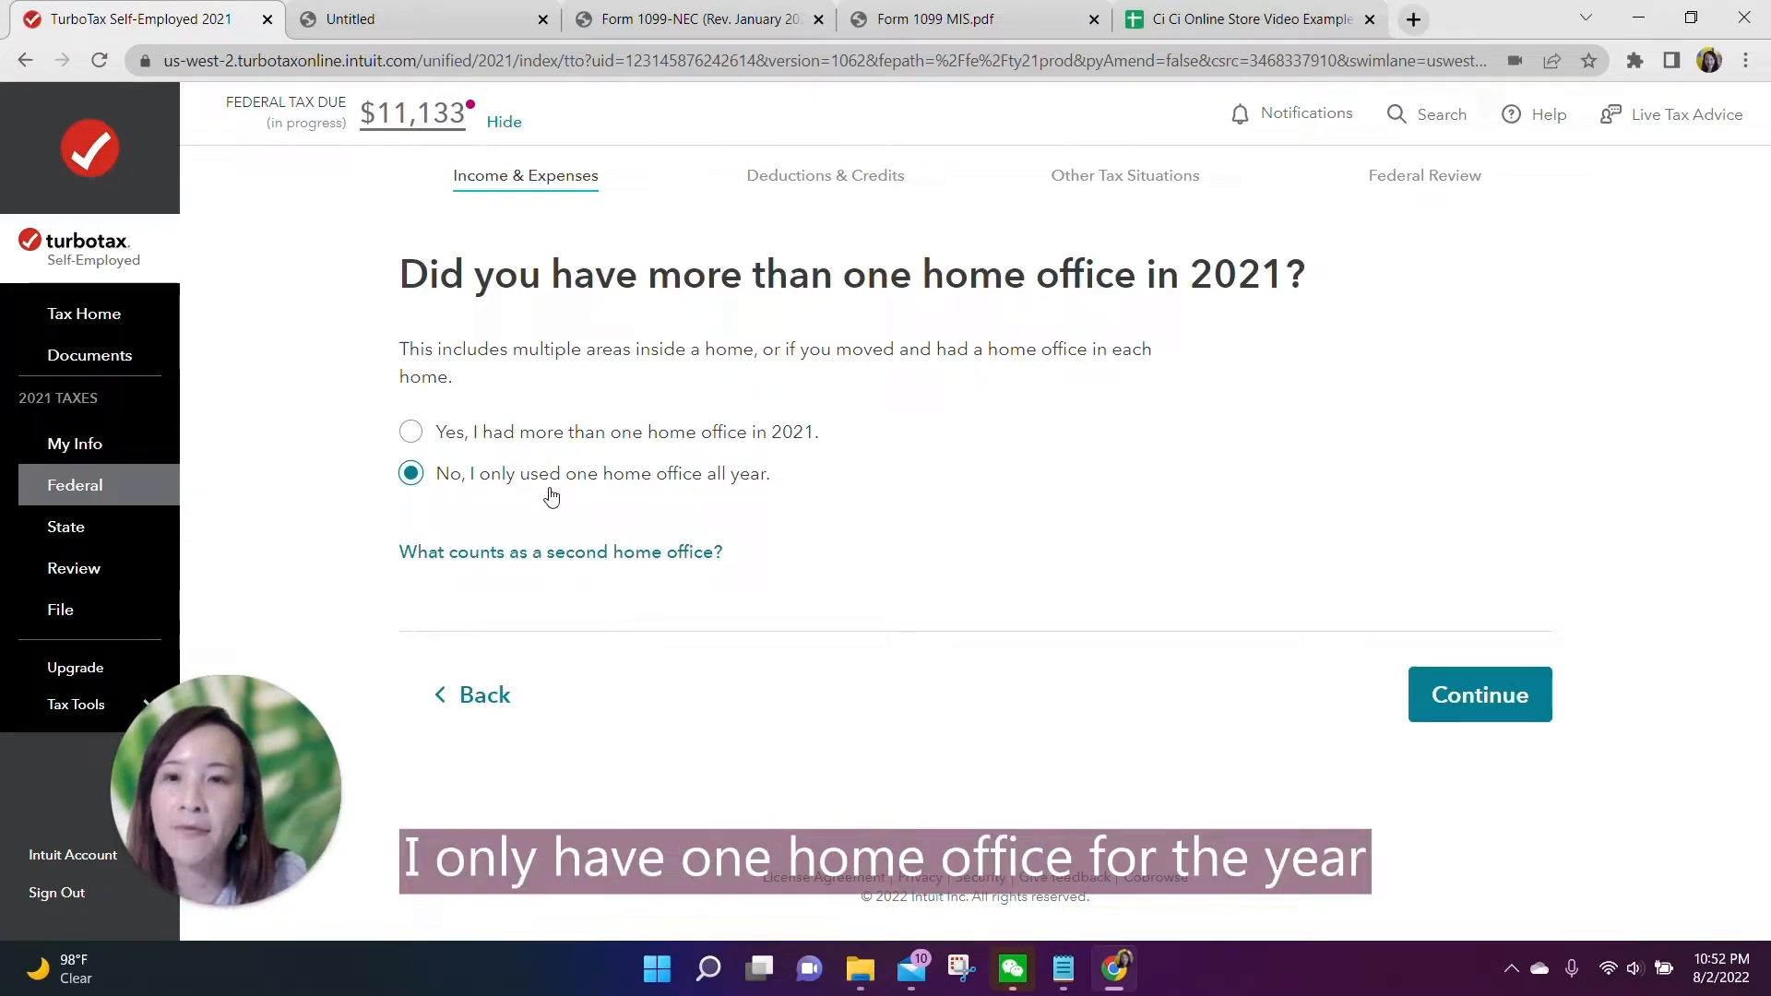
{"action": "left_click", "coordinate": [1411, 704]}
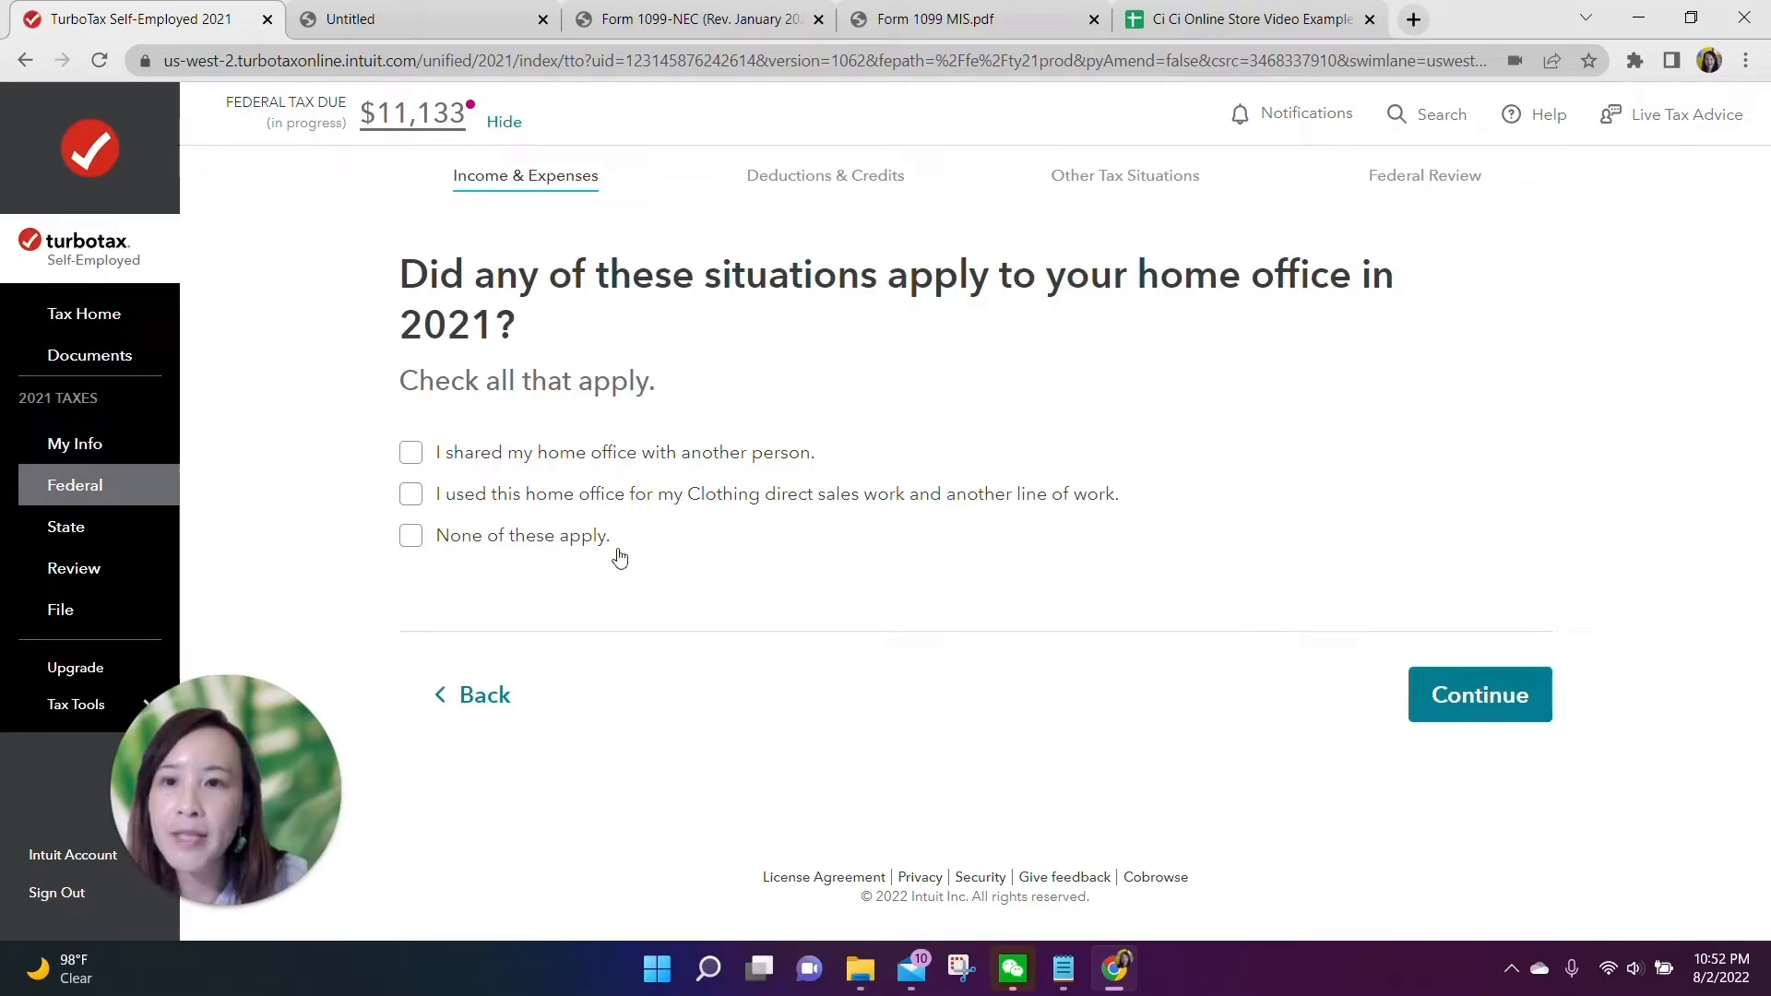
Step: Declare that none of the special home office situations apply, and name the home office Ci Ci Clothing
{"action": "left_click", "coordinate": [407, 543]}
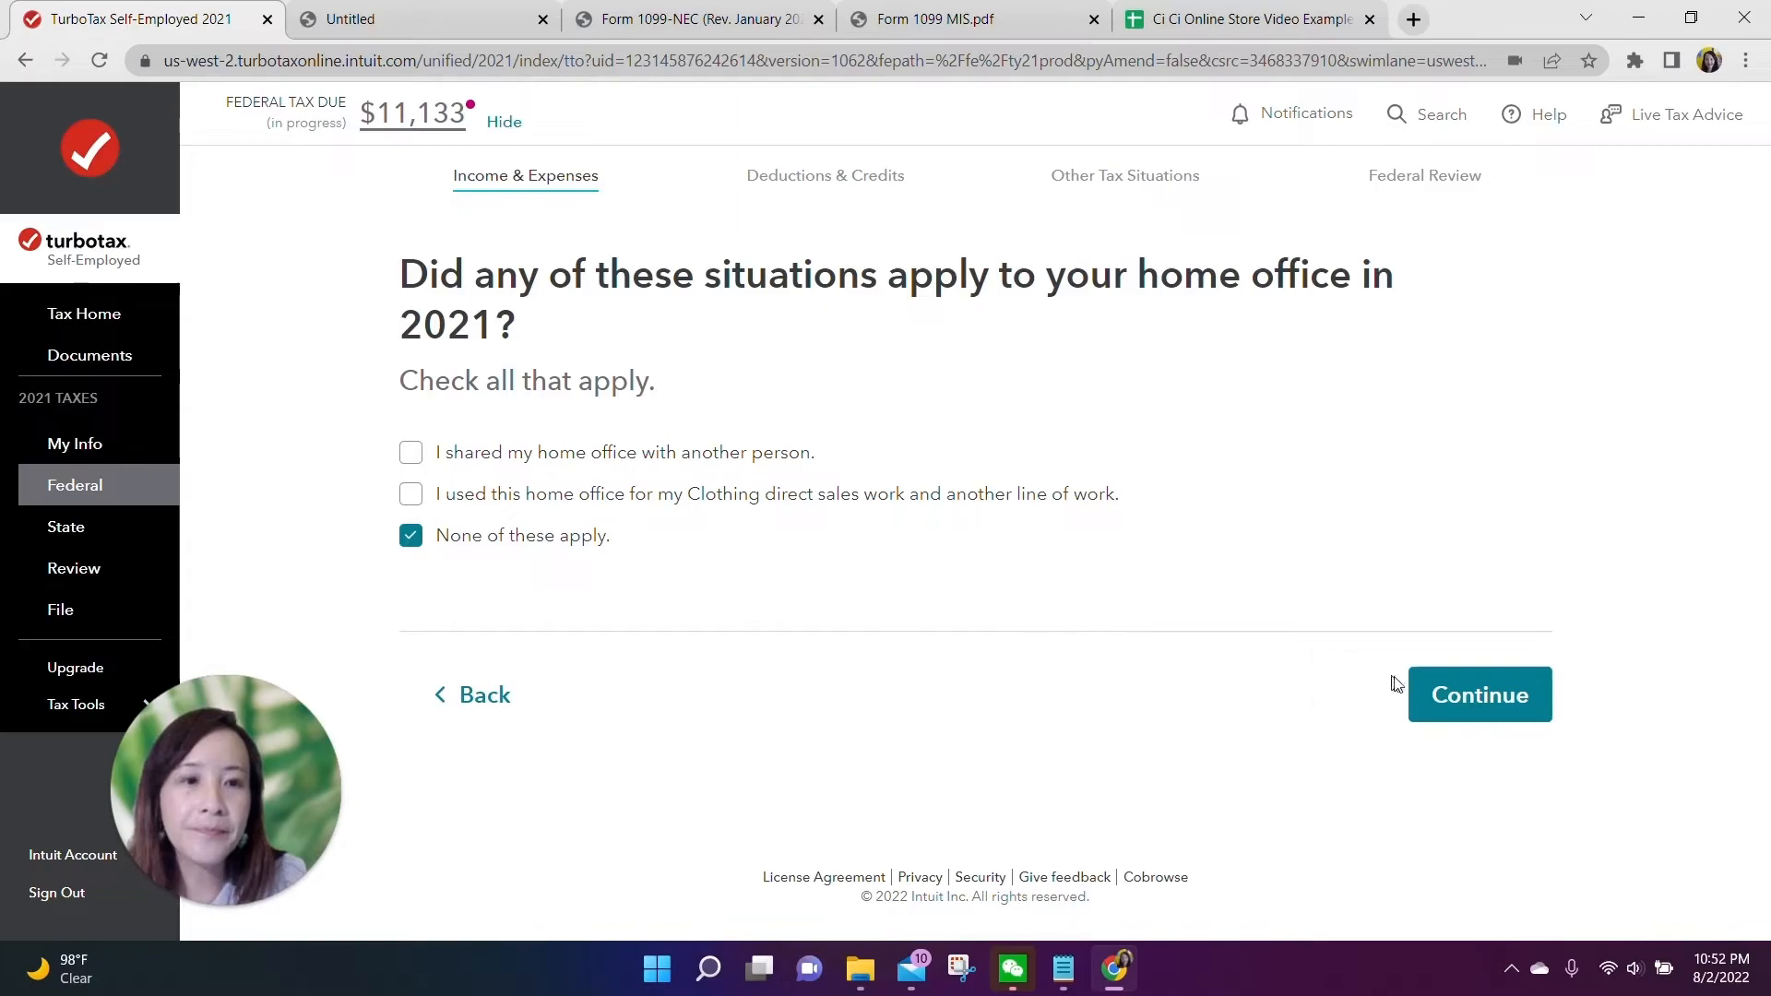
{"action": "left_click", "coordinate": [1442, 694]}
{"action": "left_click", "coordinate": [692, 485]}
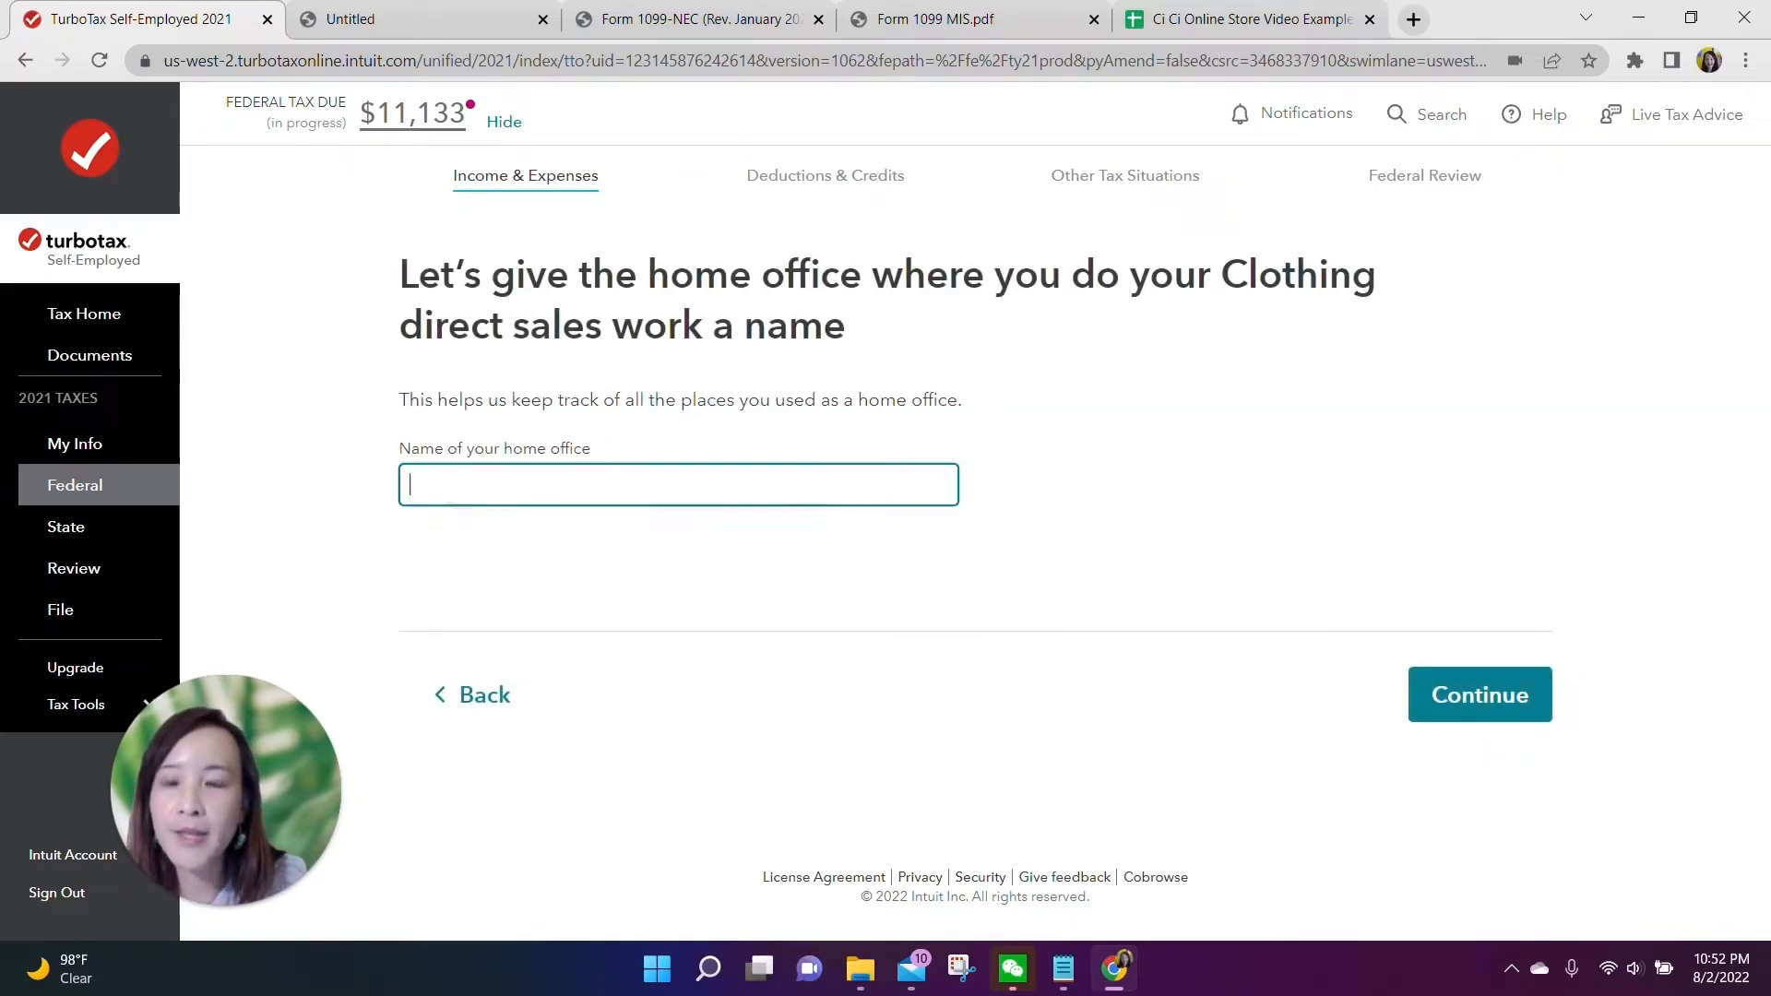
{"action": "type", "text": "Ci Ci"}
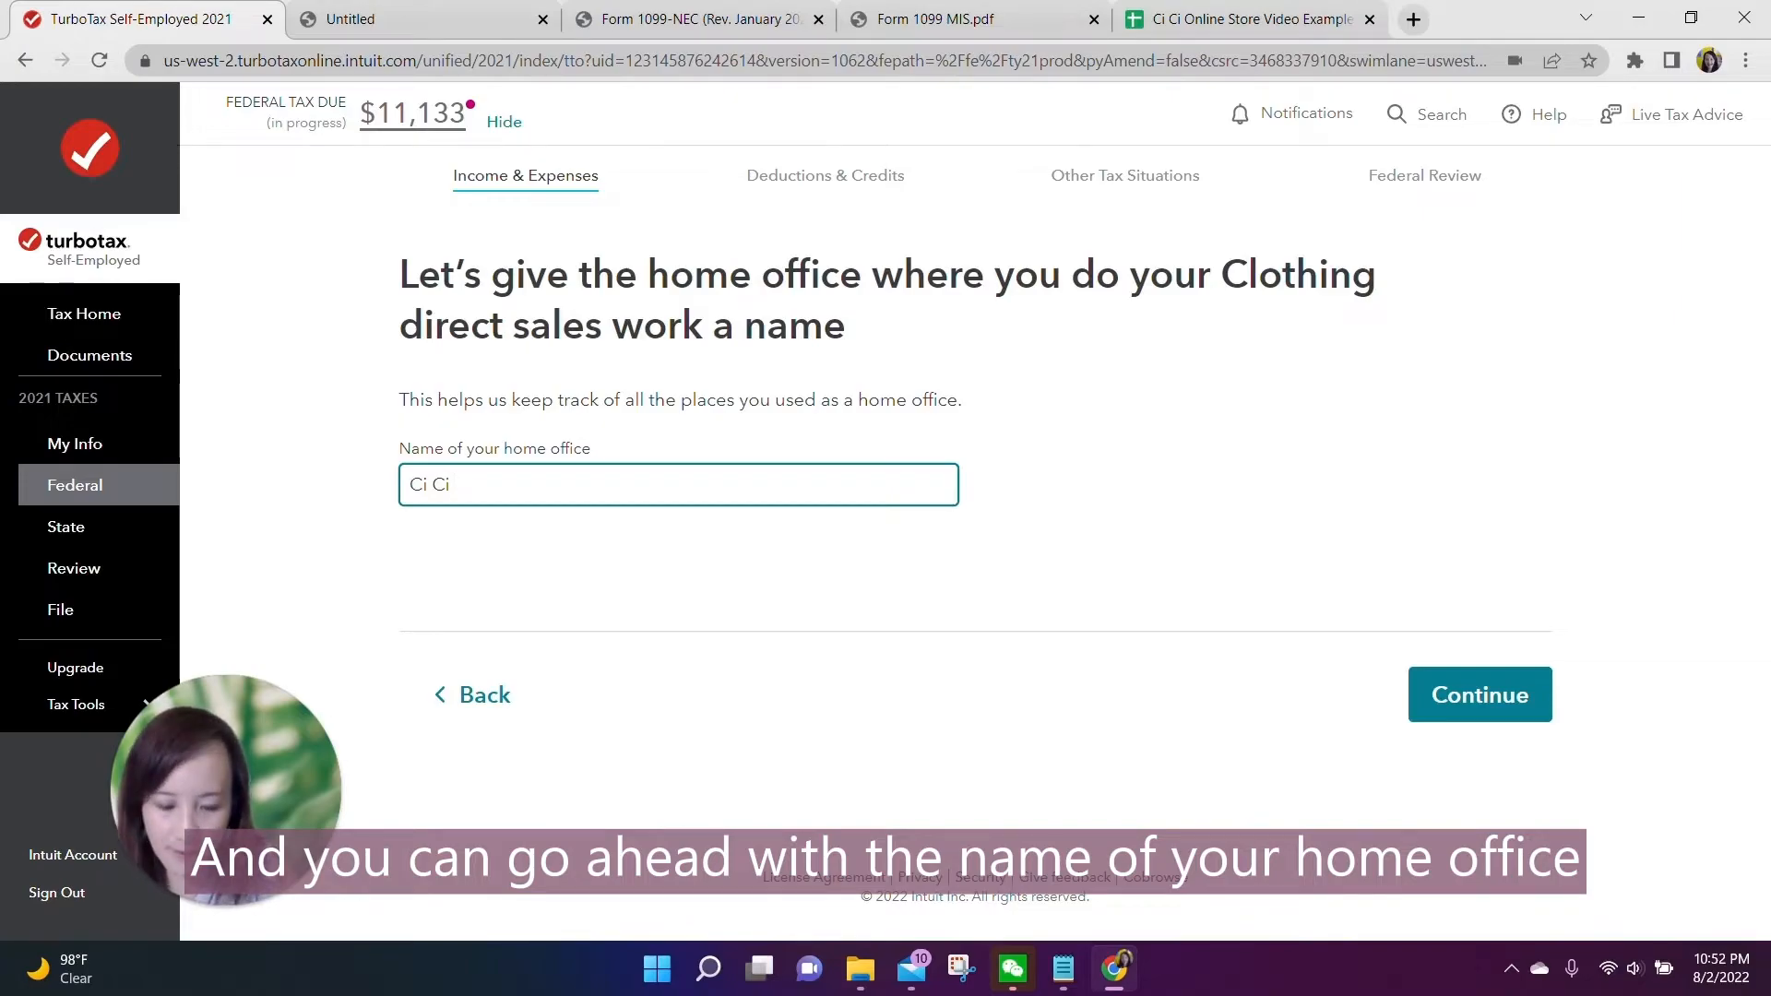
{"action": "type", "text": " Clothing"}
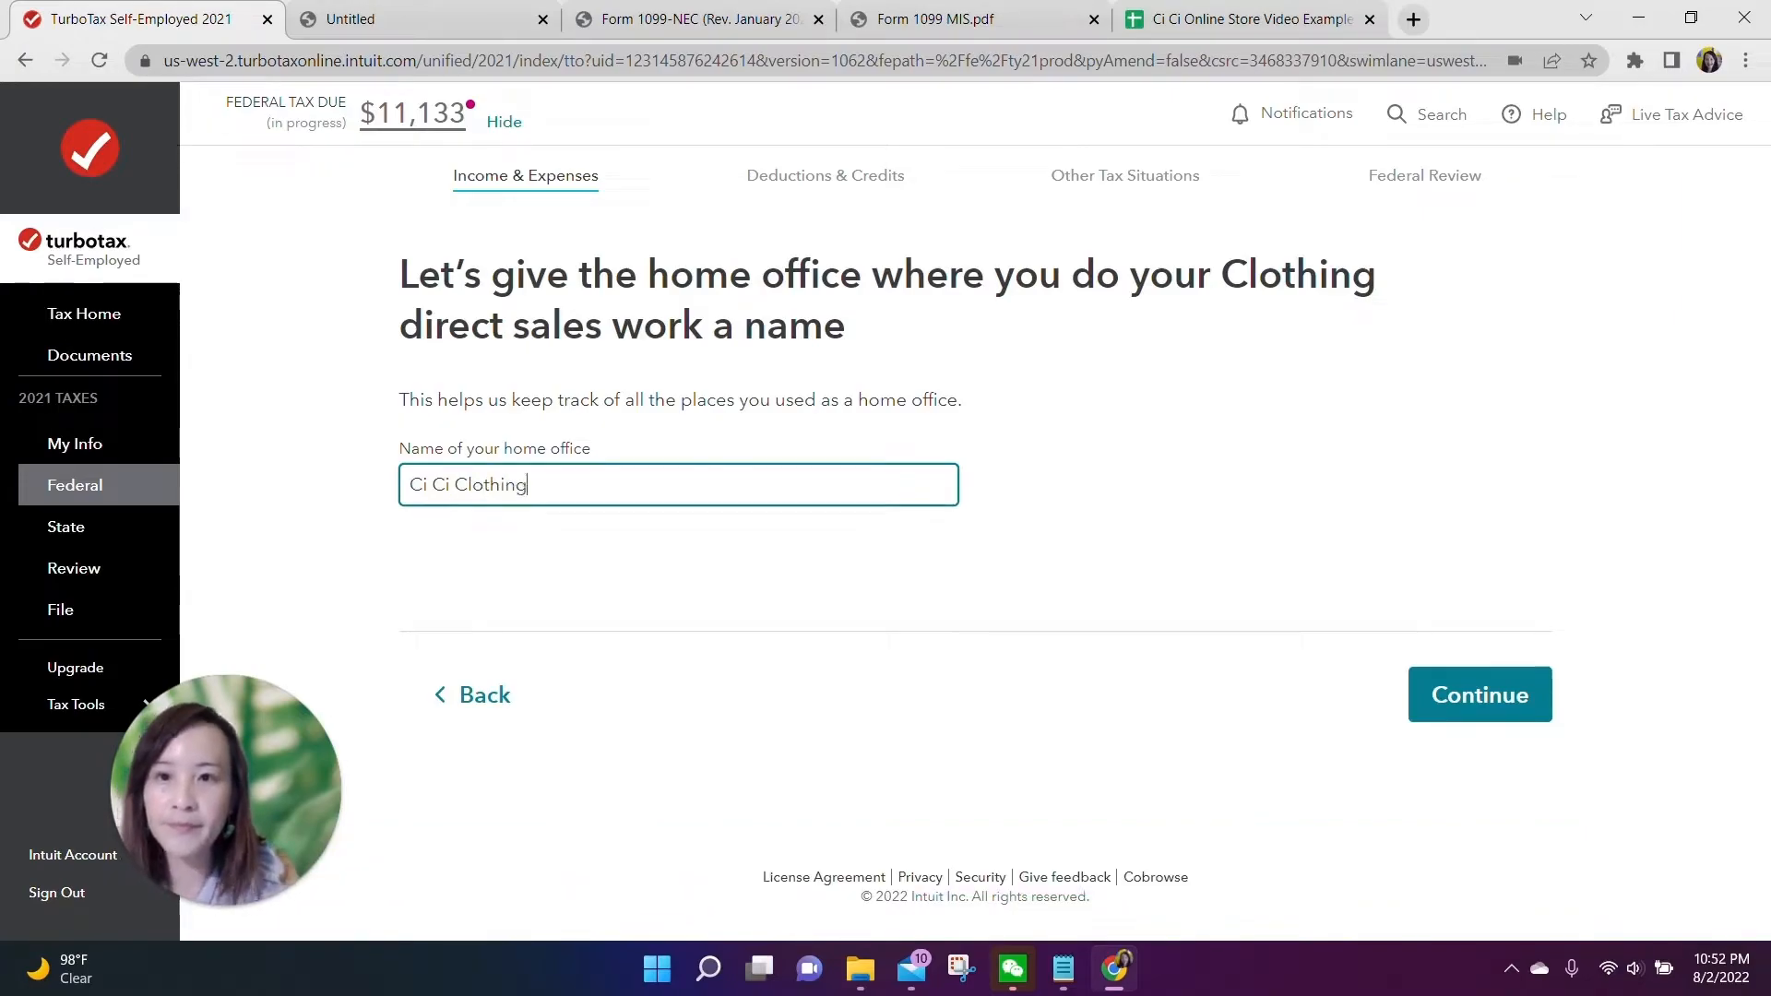
{"action": "left_click", "coordinate": [1446, 711]}
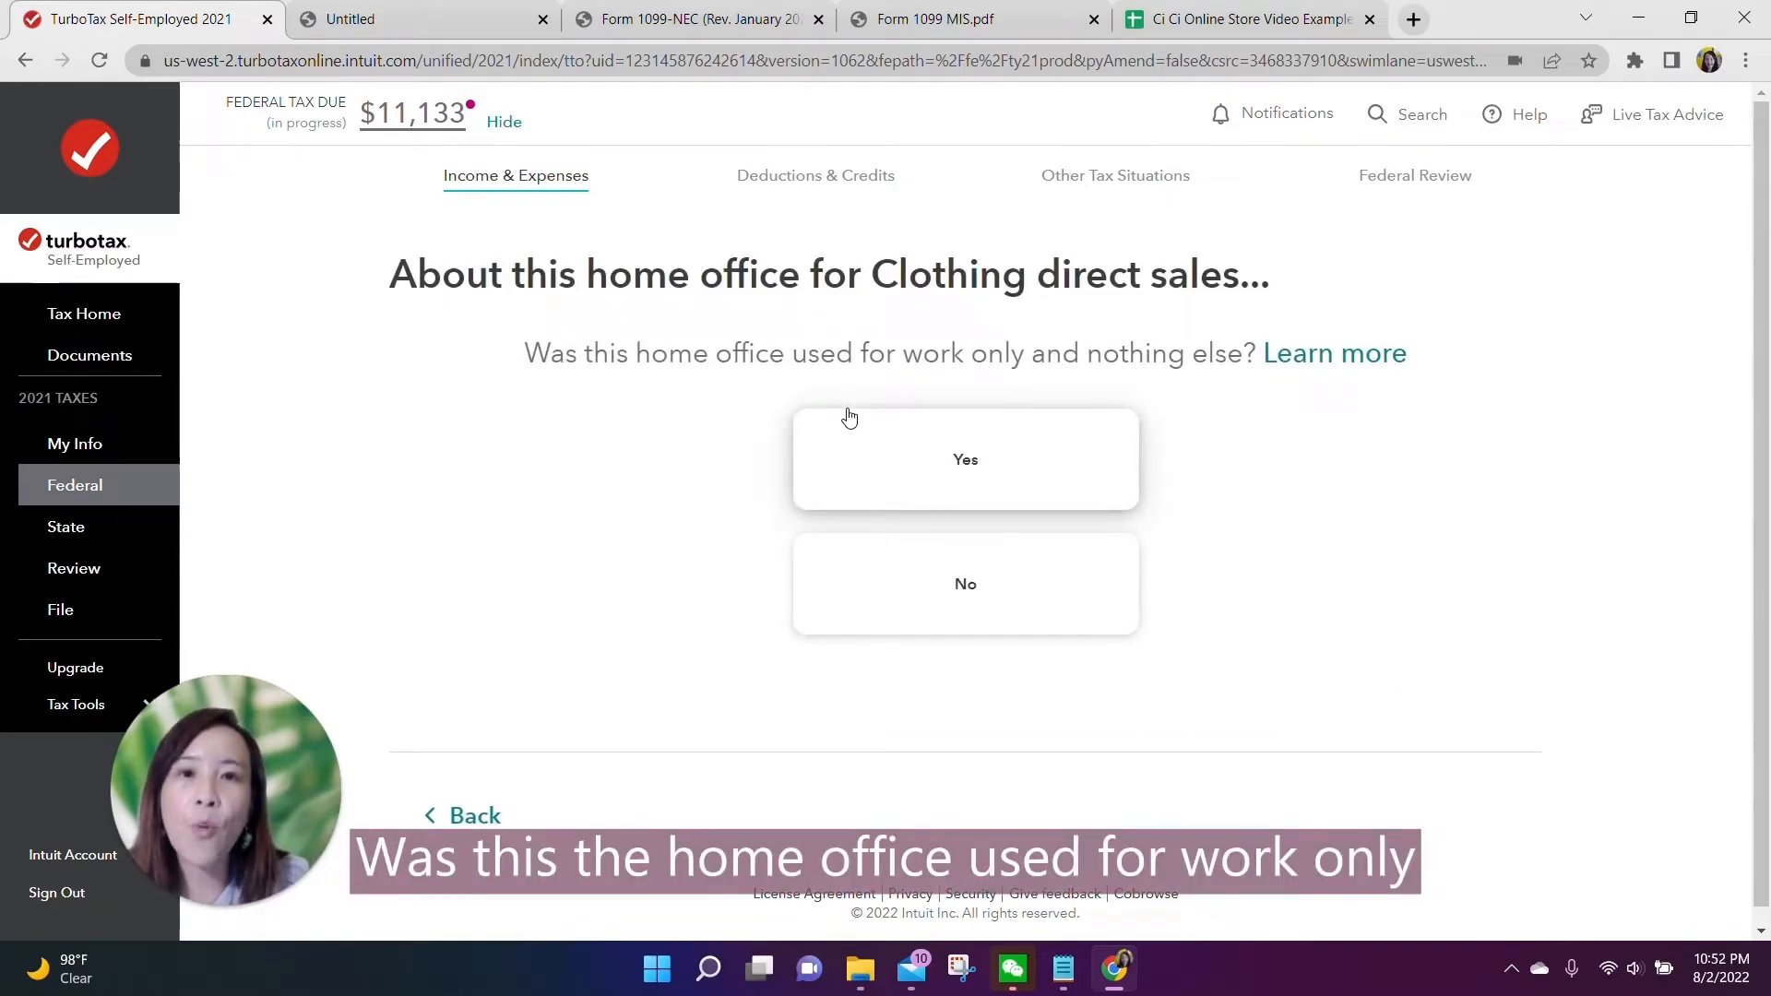
Step: Confirm that the home office was used exclusively for work, used regularly, and was the primary workplace, and proceed past the qualification result
{"action": "left_click", "coordinate": [864, 488]}
{"action": "scroll", "coordinate": [905, 719], "scroll_direction": "down", "scroll_amount": 1}
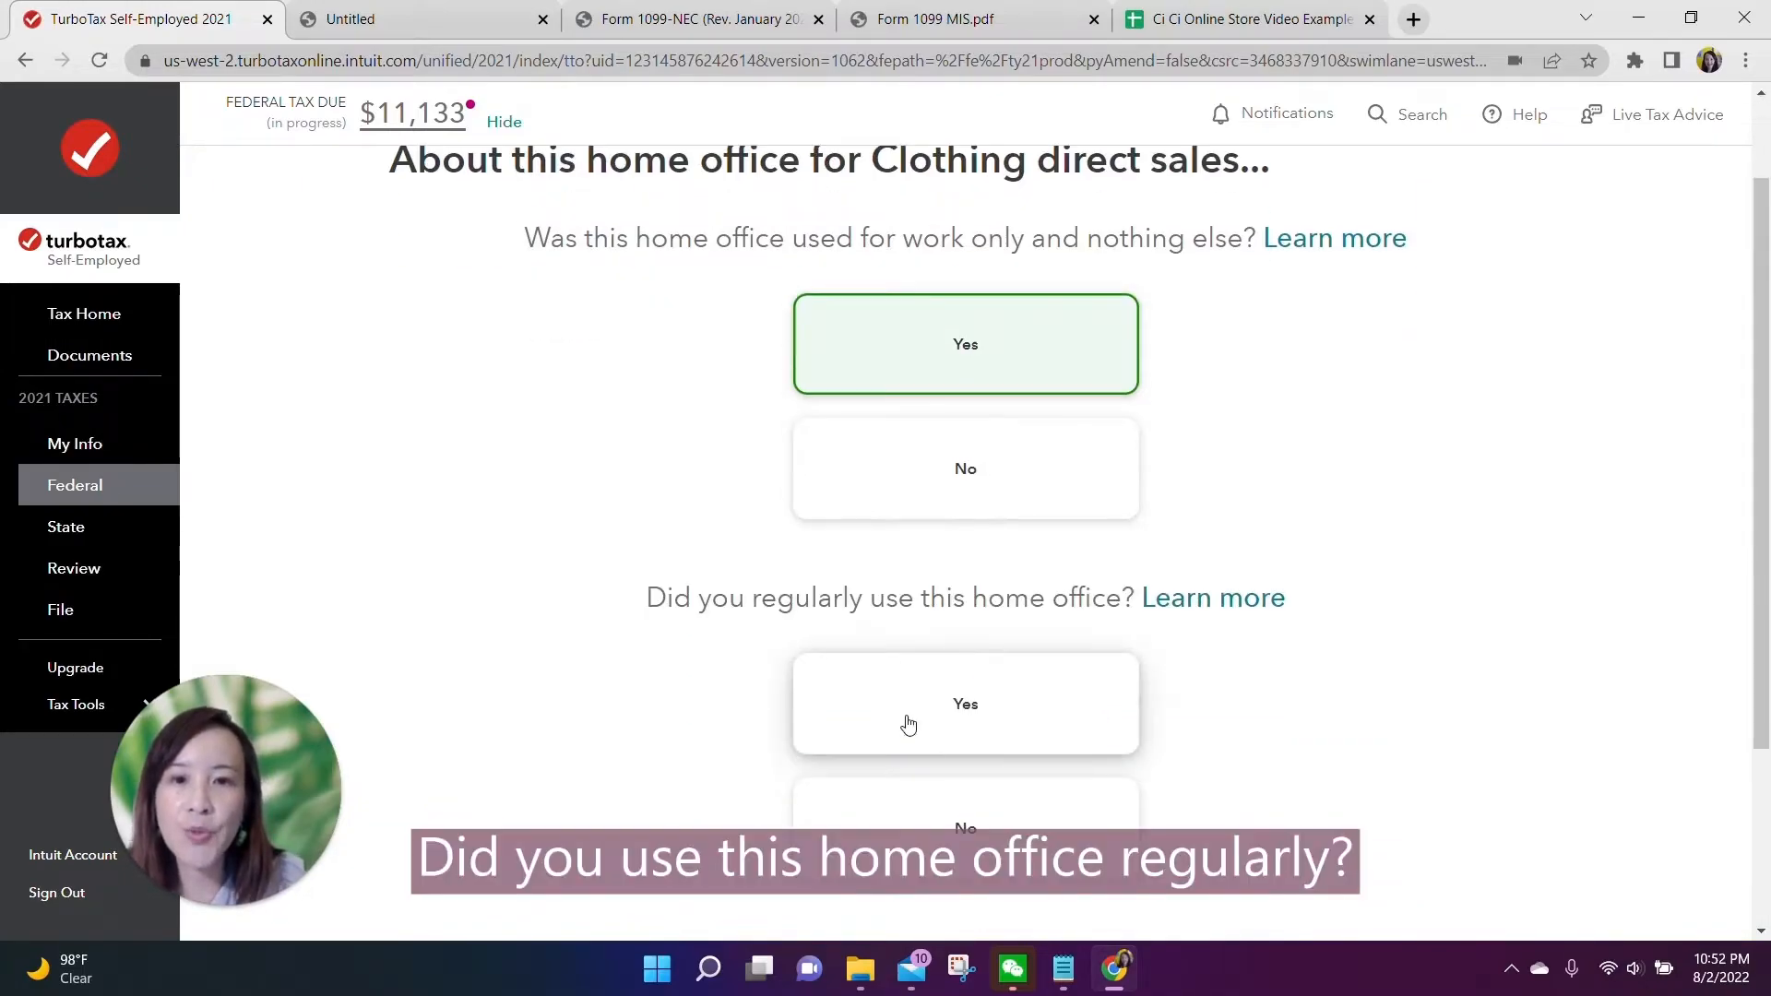
{"action": "left_click", "coordinate": [1002, 708]}
{"action": "scroll", "coordinate": [1003, 715], "scroll_direction": "down", "scroll_amount": 3}
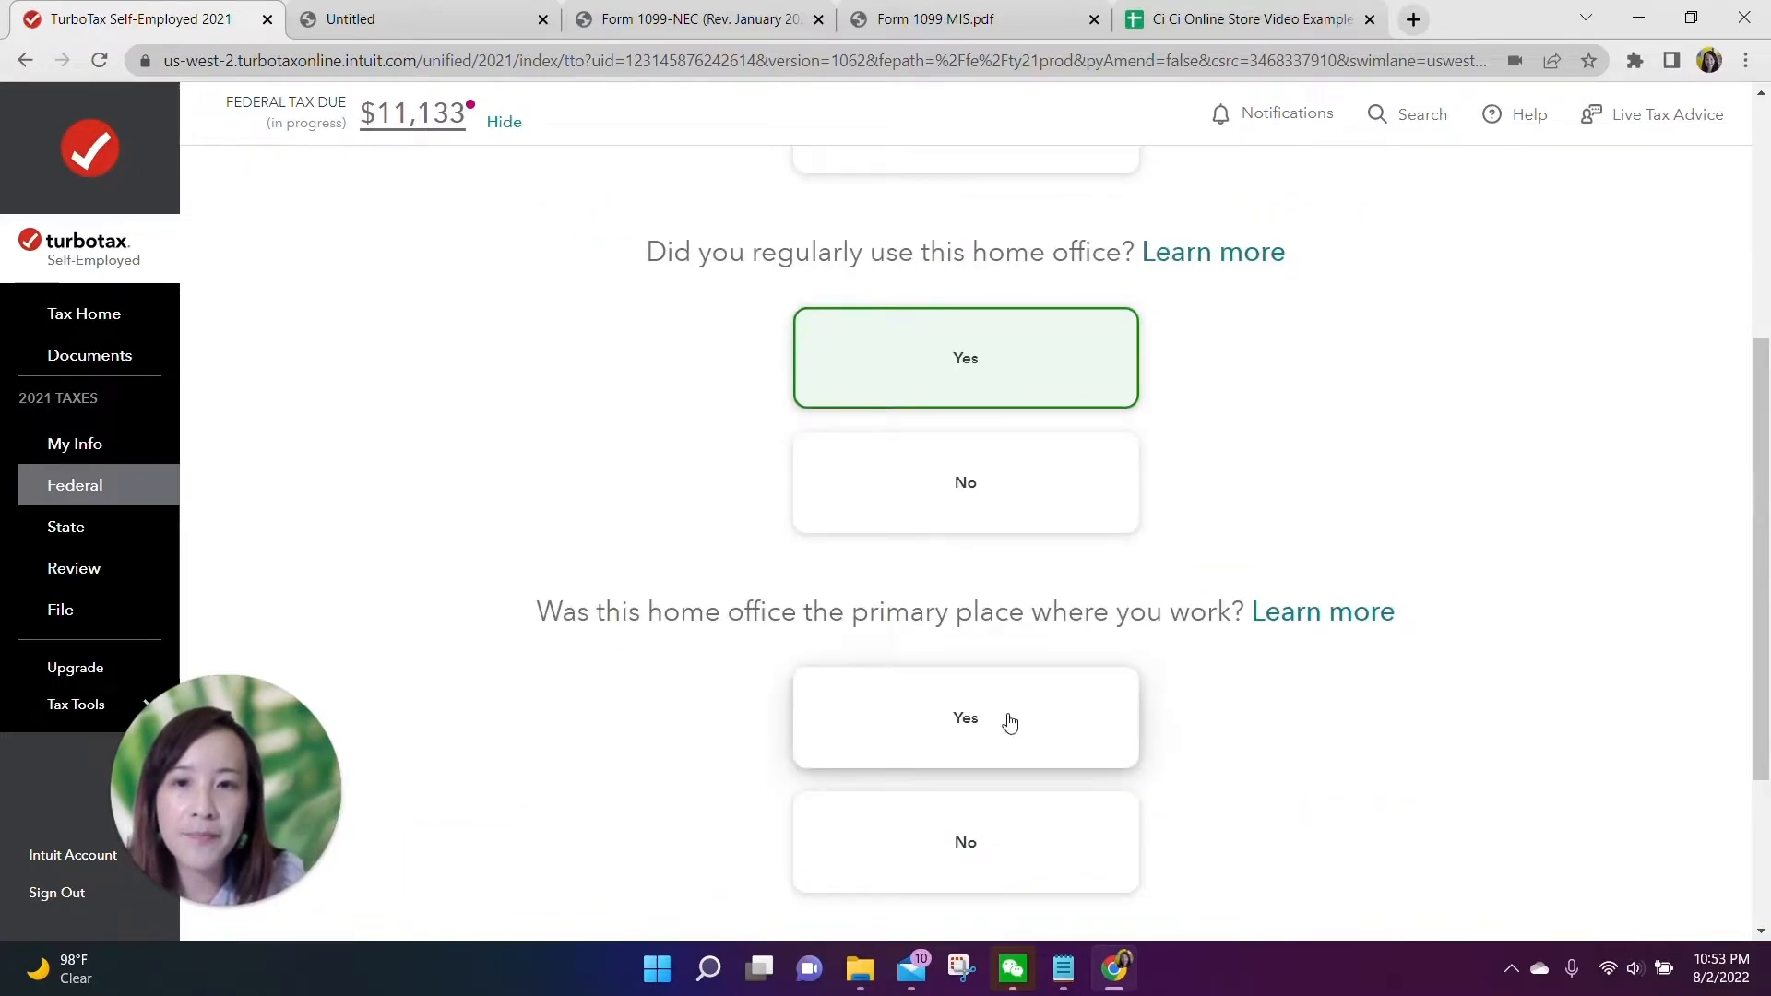
{"action": "scroll", "coordinate": [1005, 719], "scroll_direction": "down", "scroll_amount": 3}
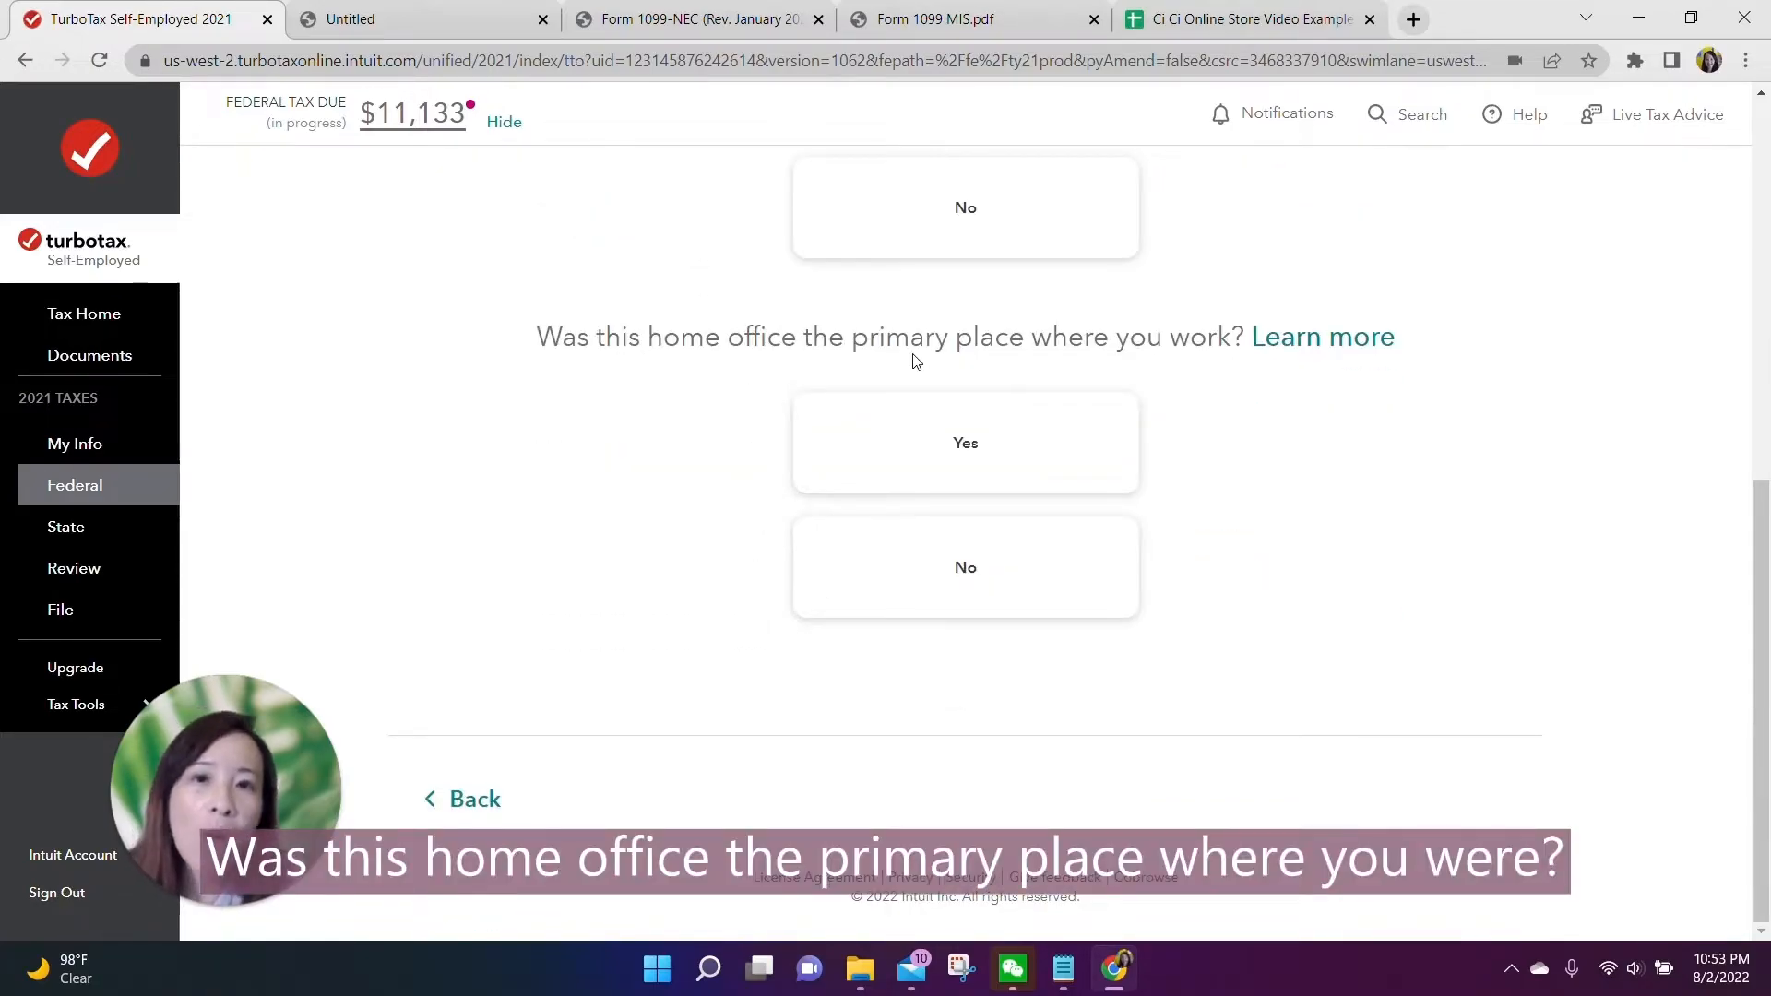
{"action": "left_click", "coordinate": [1085, 458]}
{"action": "scroll", "coordinate": [1368, 744], "scroll_direction": "down", "scroll_amount": 1}
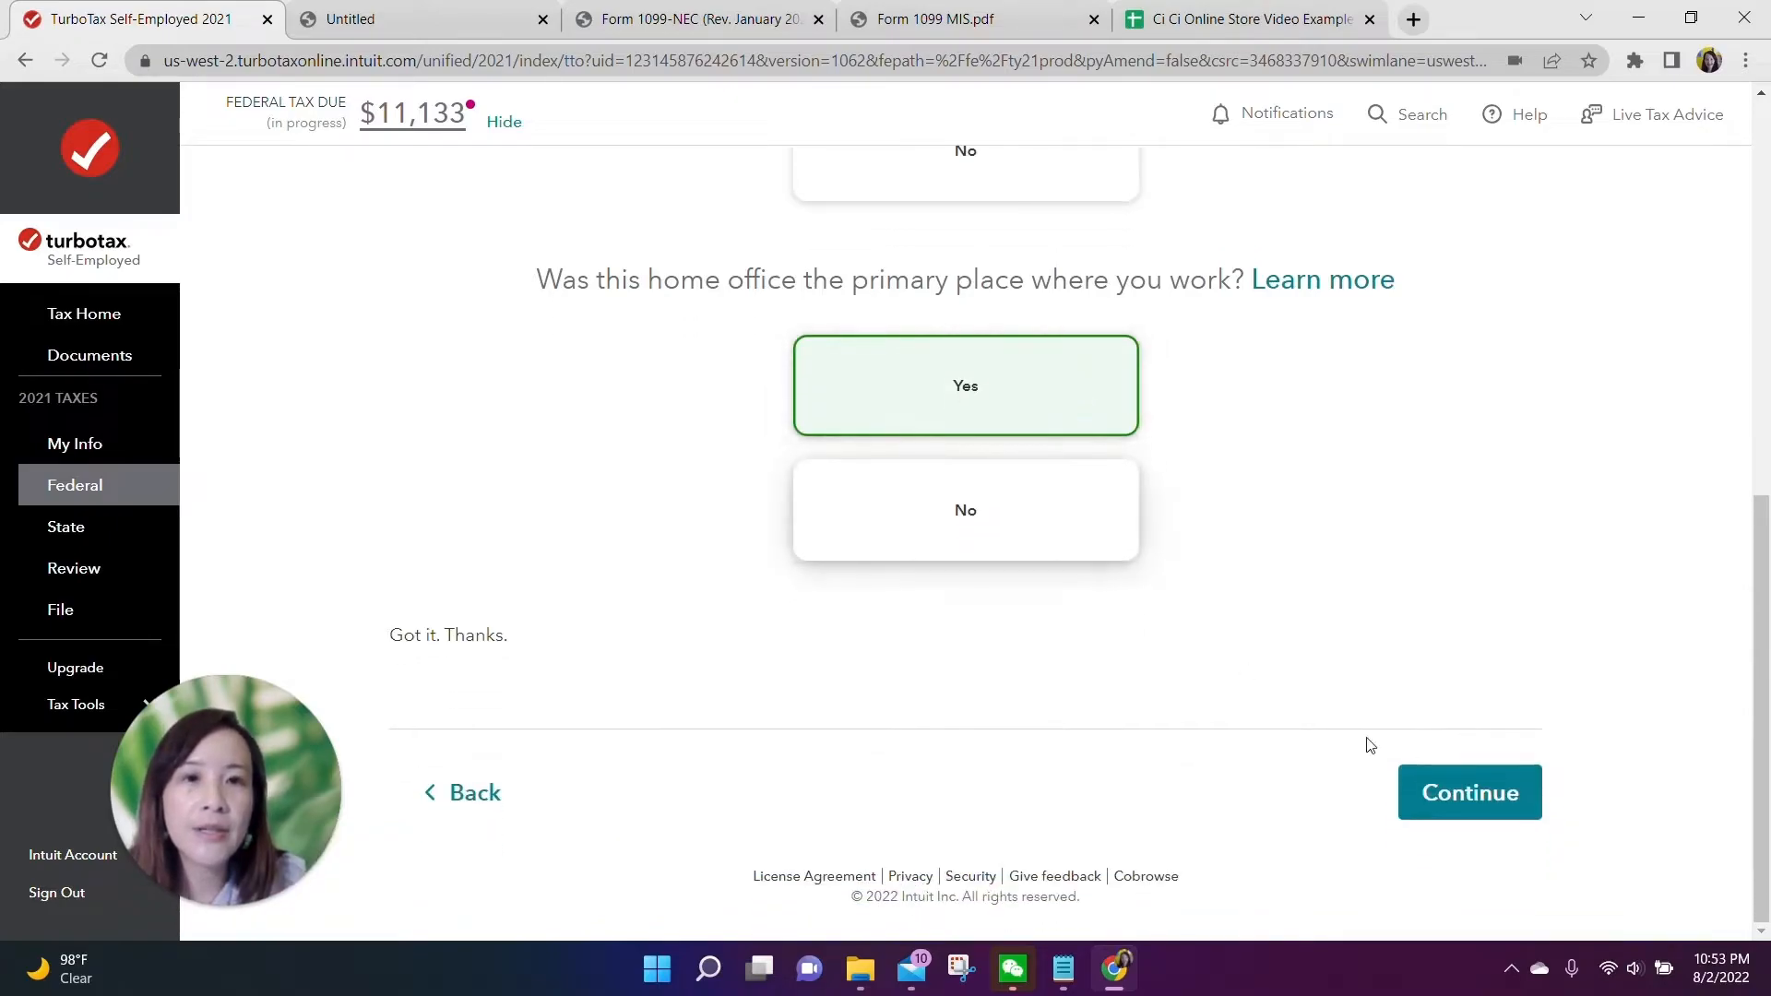
{"action": "left_click", "coordinate": [1486, 800]}
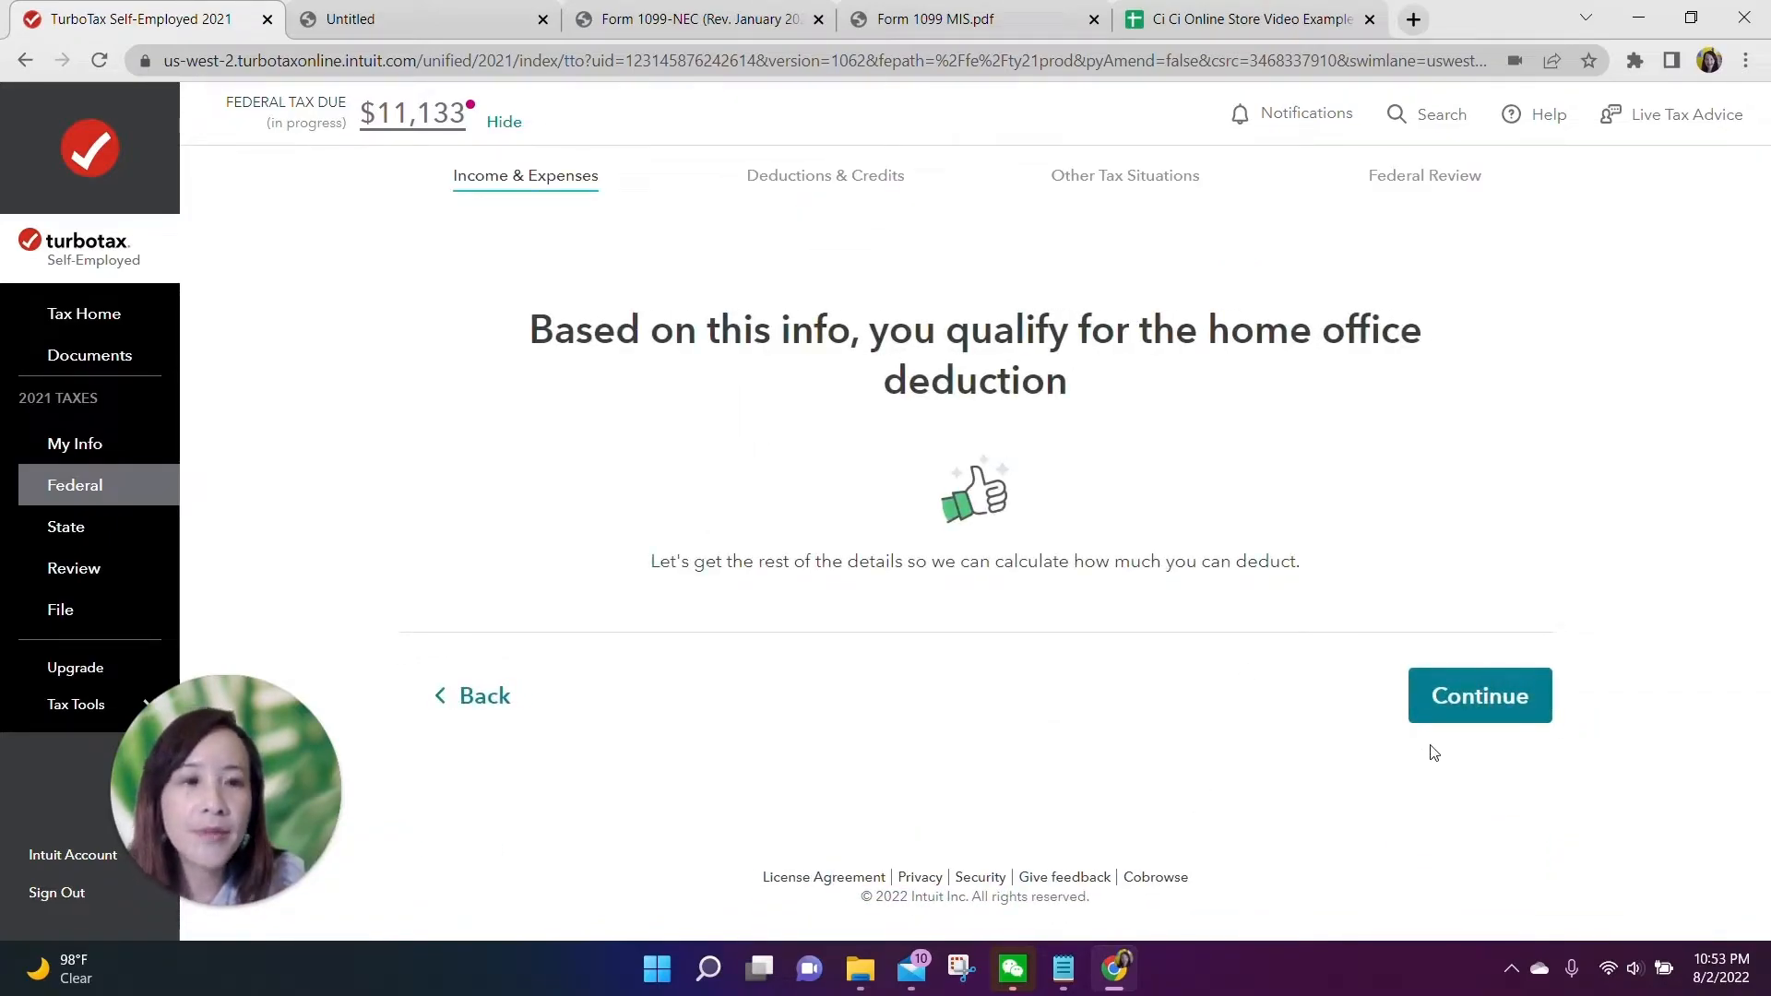
{"action": "left_click", "coordinate": [1467, 699]}
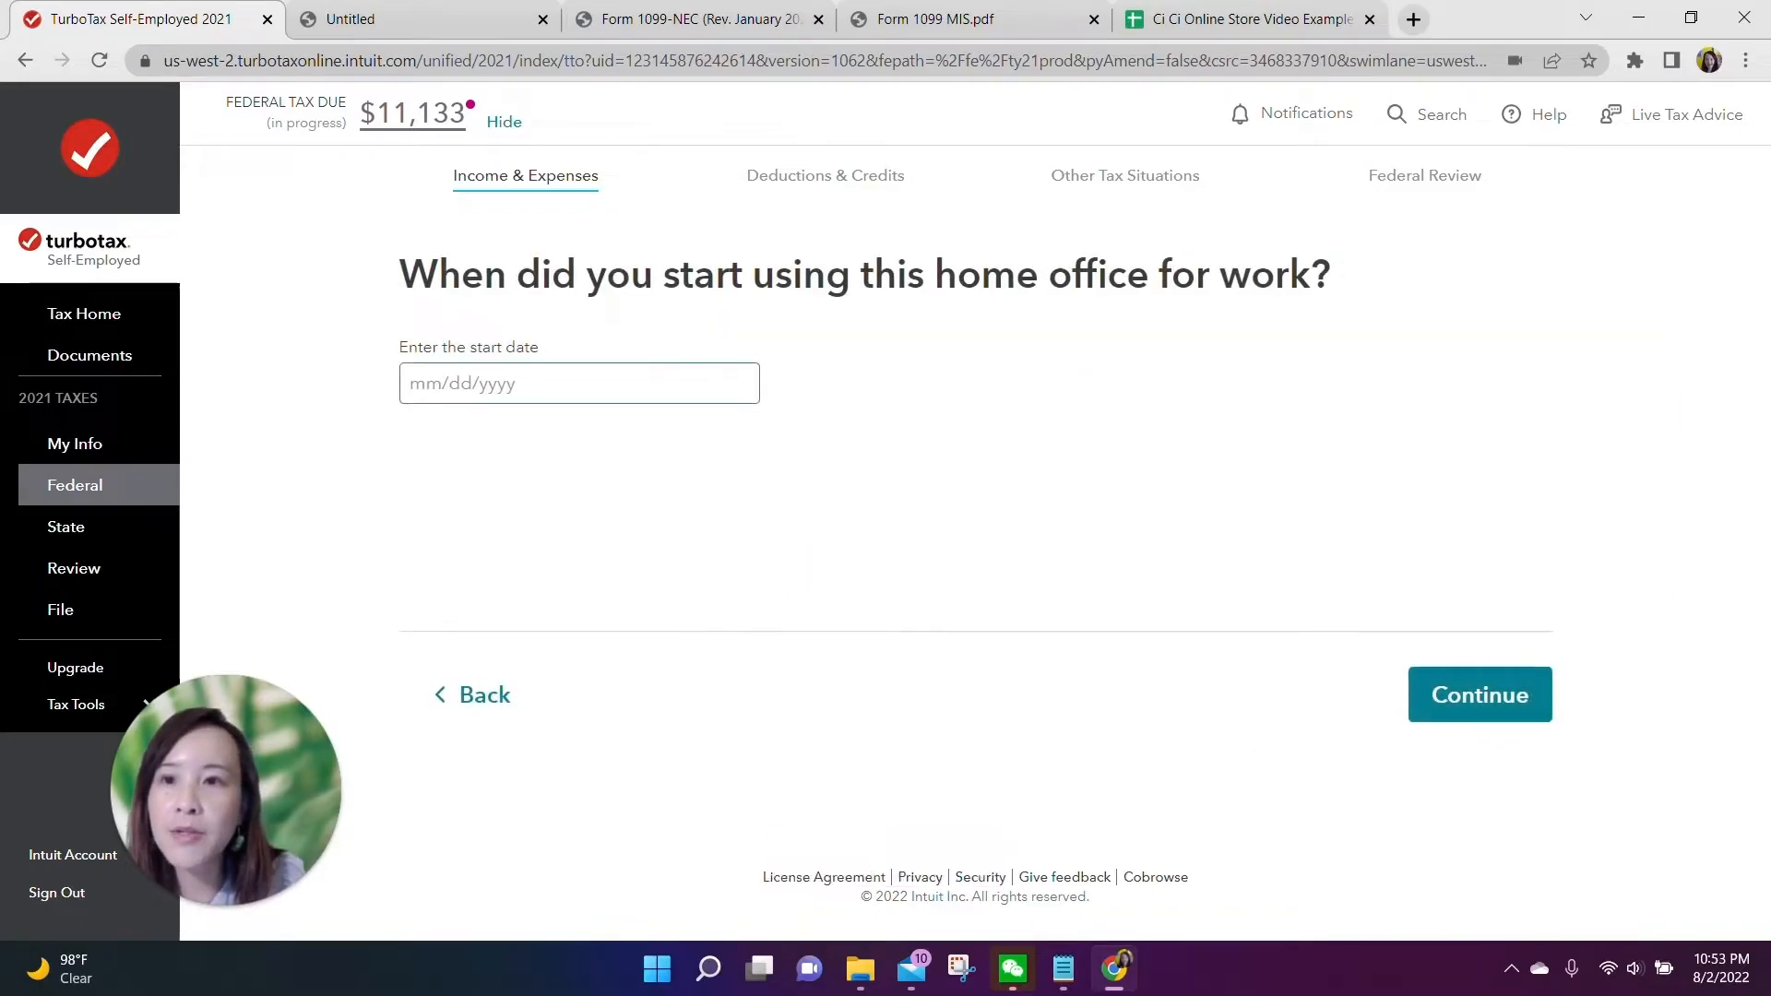
Step: Set the home office start date to 01/01/2021 and its use in 2021 to 12 months
{"action": "type", "text": "01/01/"}
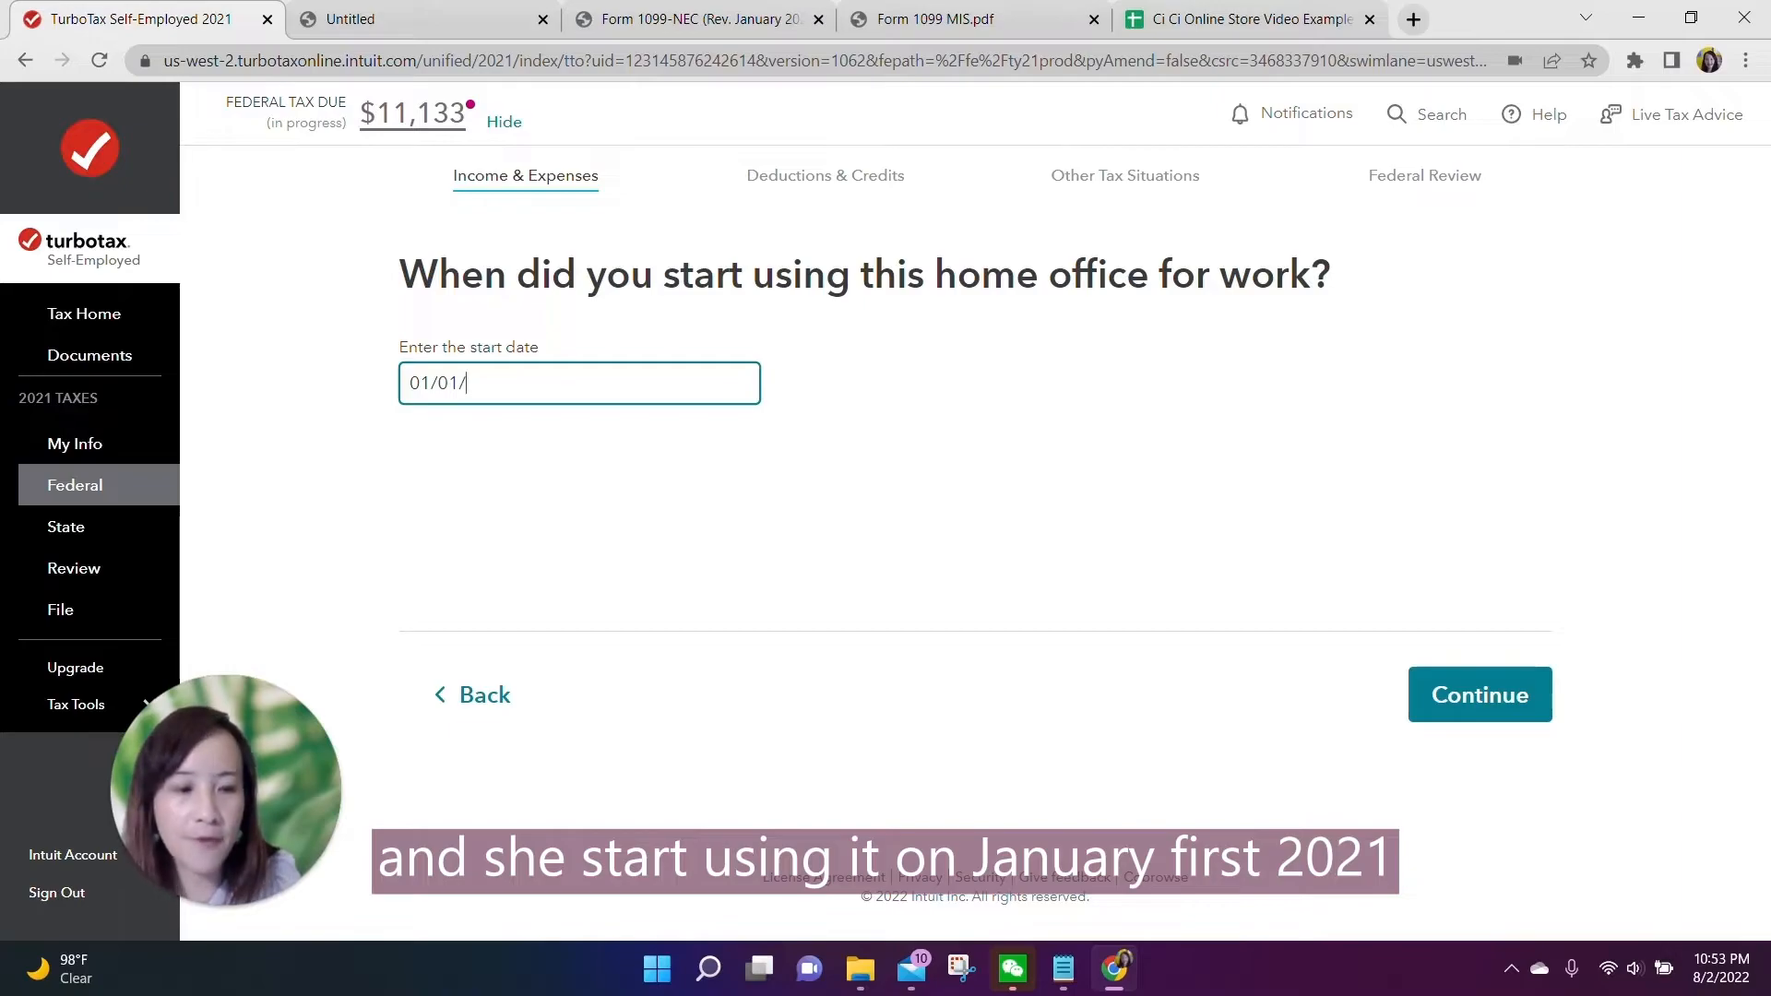
{"action": "type", "text": "2021"}
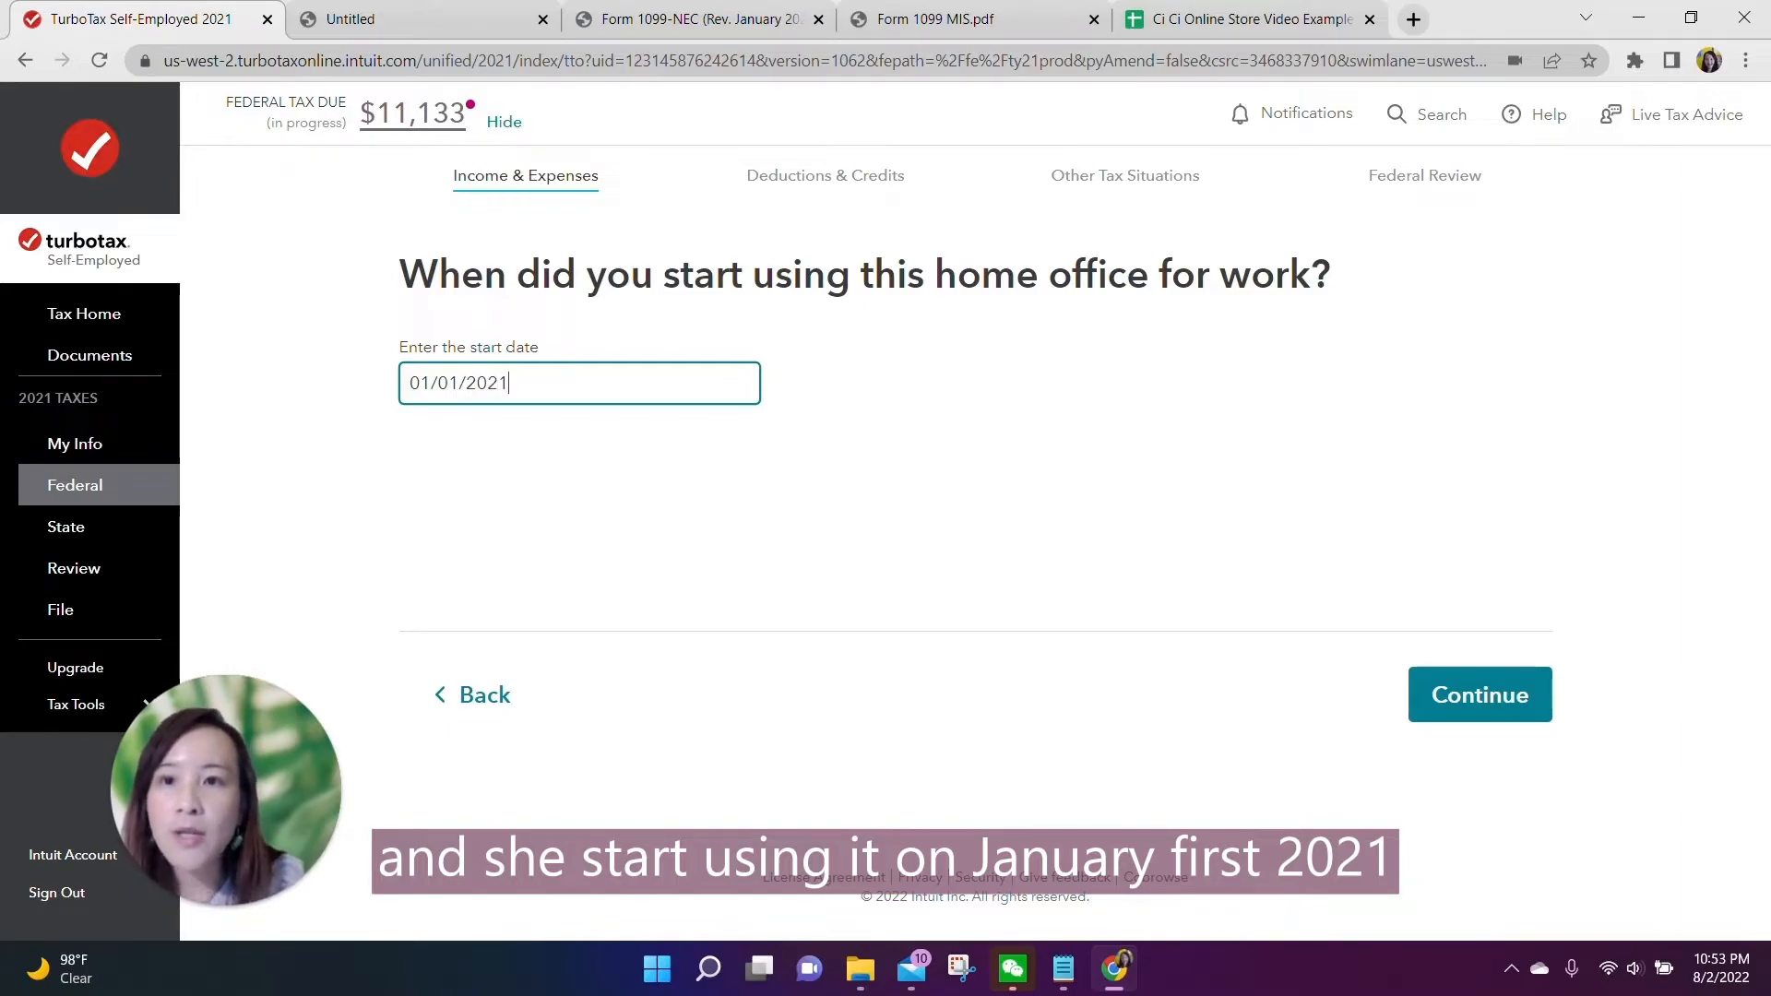
{"action": "left_click", "coordinate": [1475, 695]}
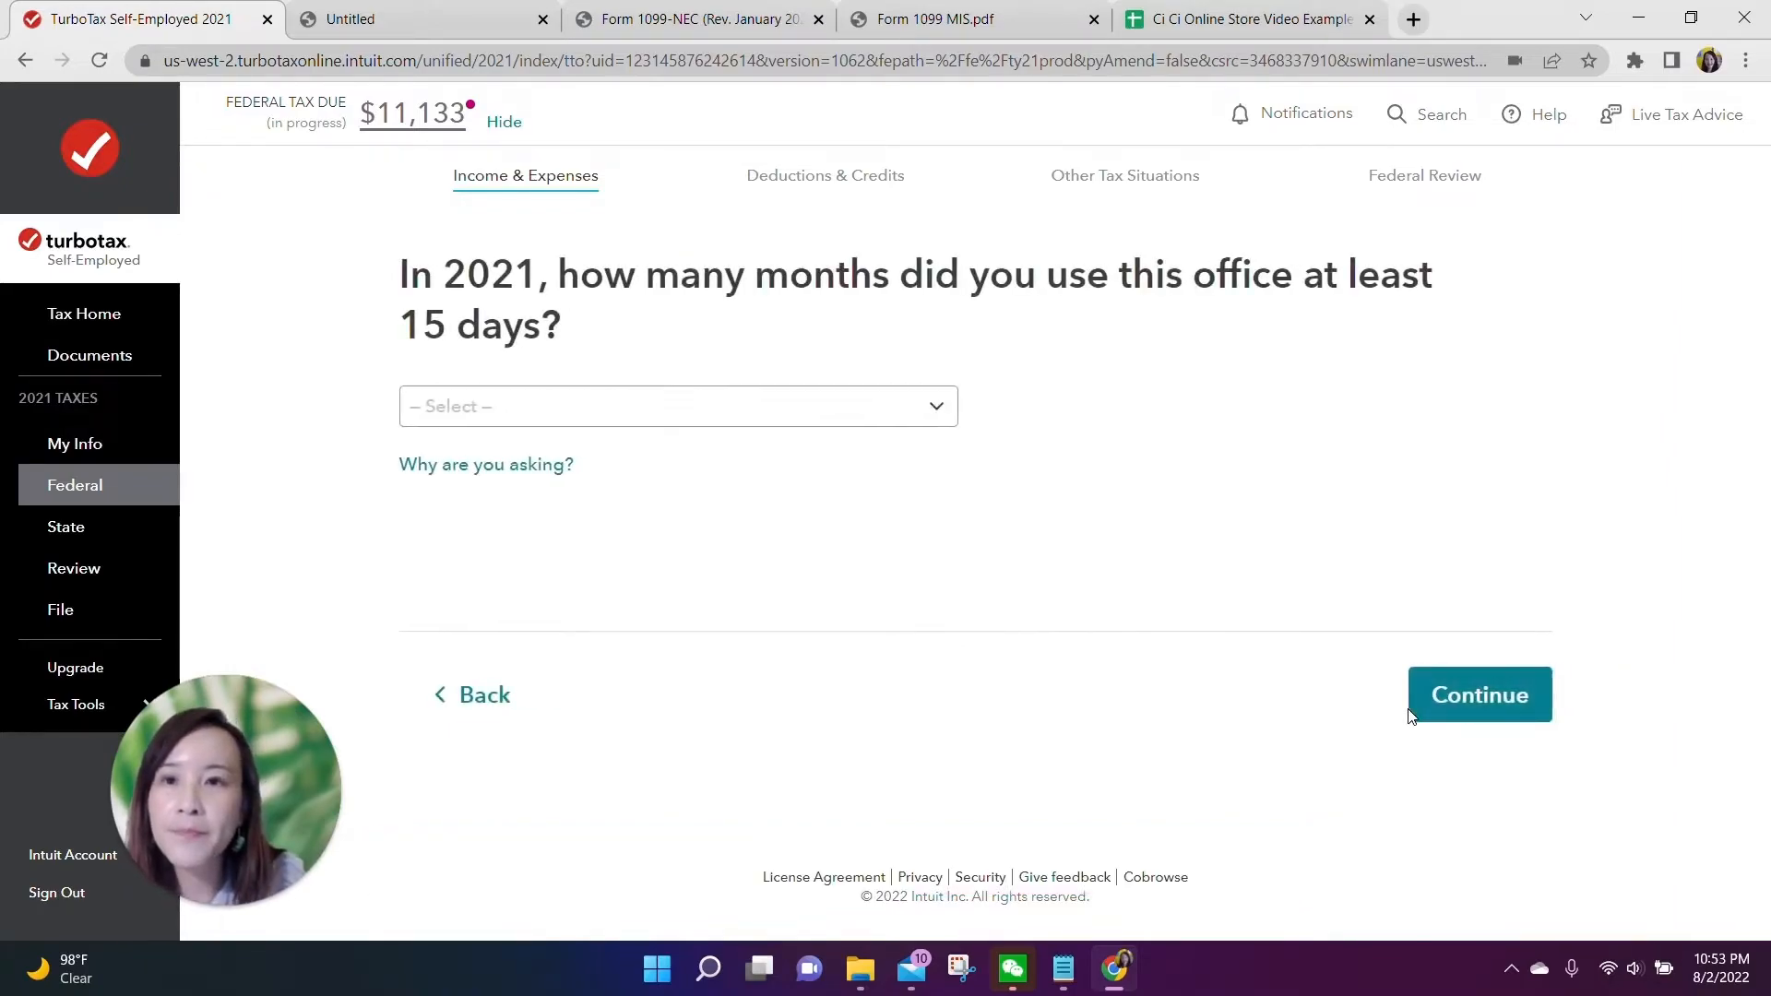
{"action": "left_click", "coordinate": [759, 412]}
{"action": "left_click", "coordinate": [599, 462]}
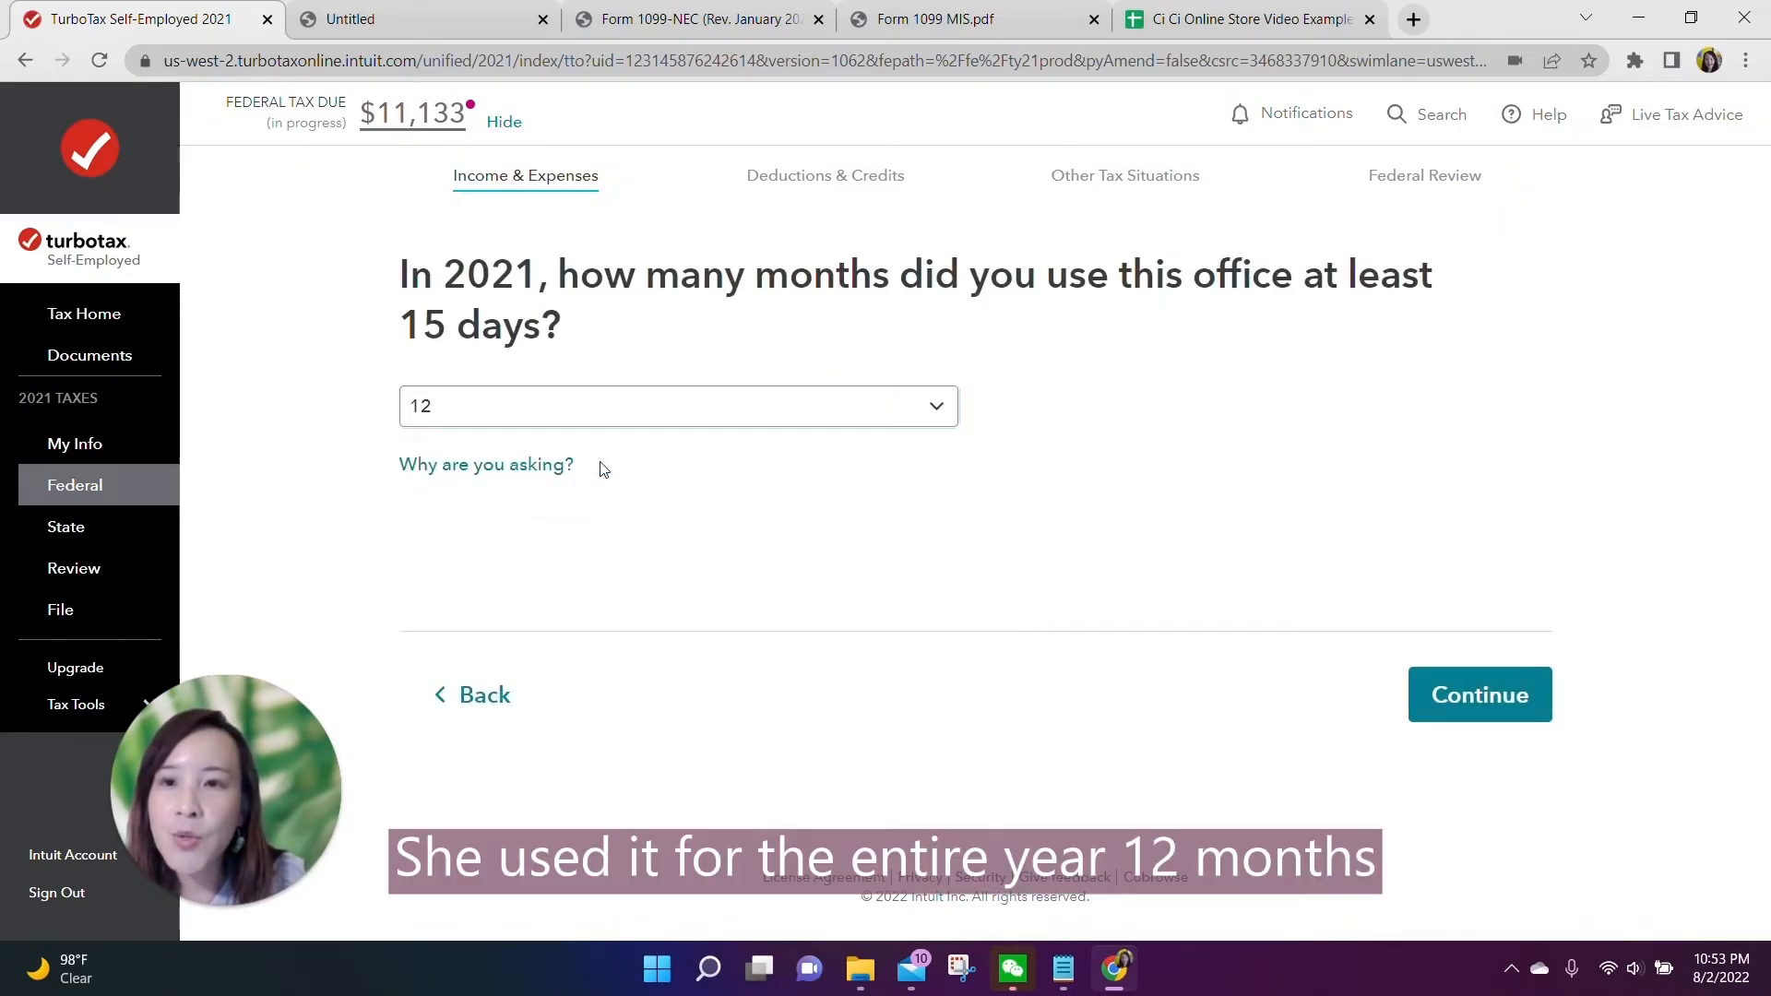
{"action": "left_click", "coordinate": [1485, 717]}
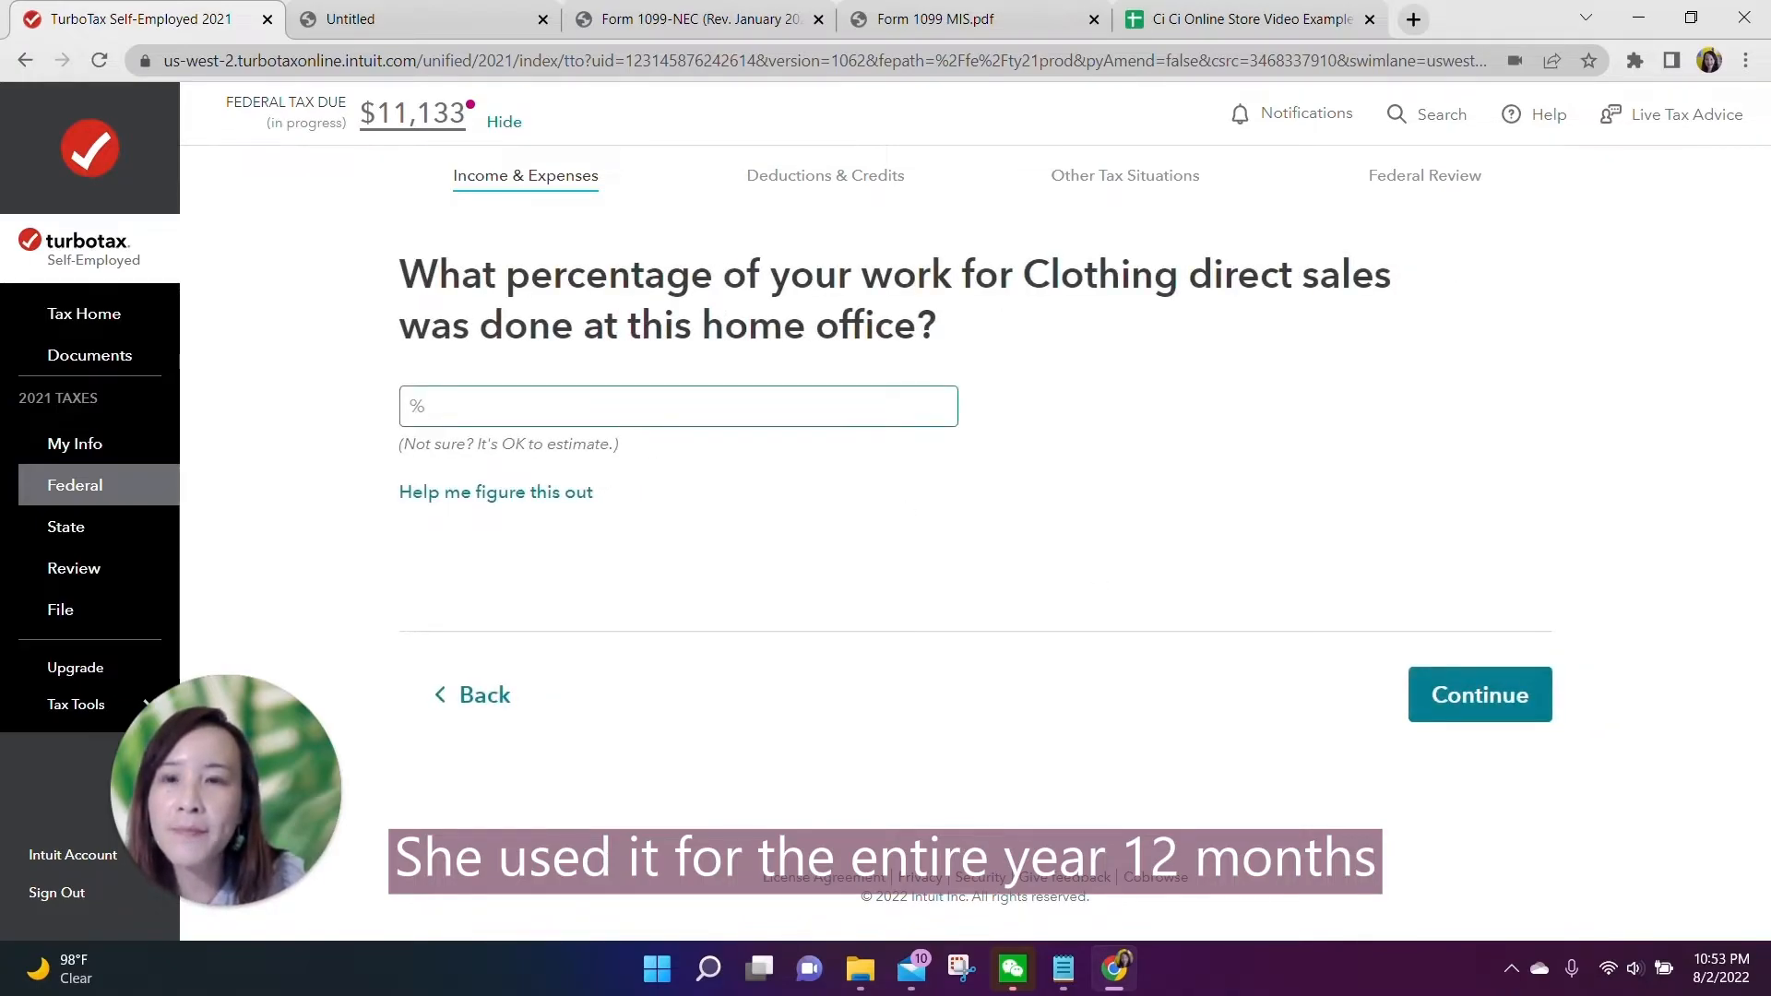
Step: State that 100 percent of the clothing direct sales work was done at this home office
{"action": "left_click", "coordinate": [678, 406]}
{"action": "type", "text": "100"}
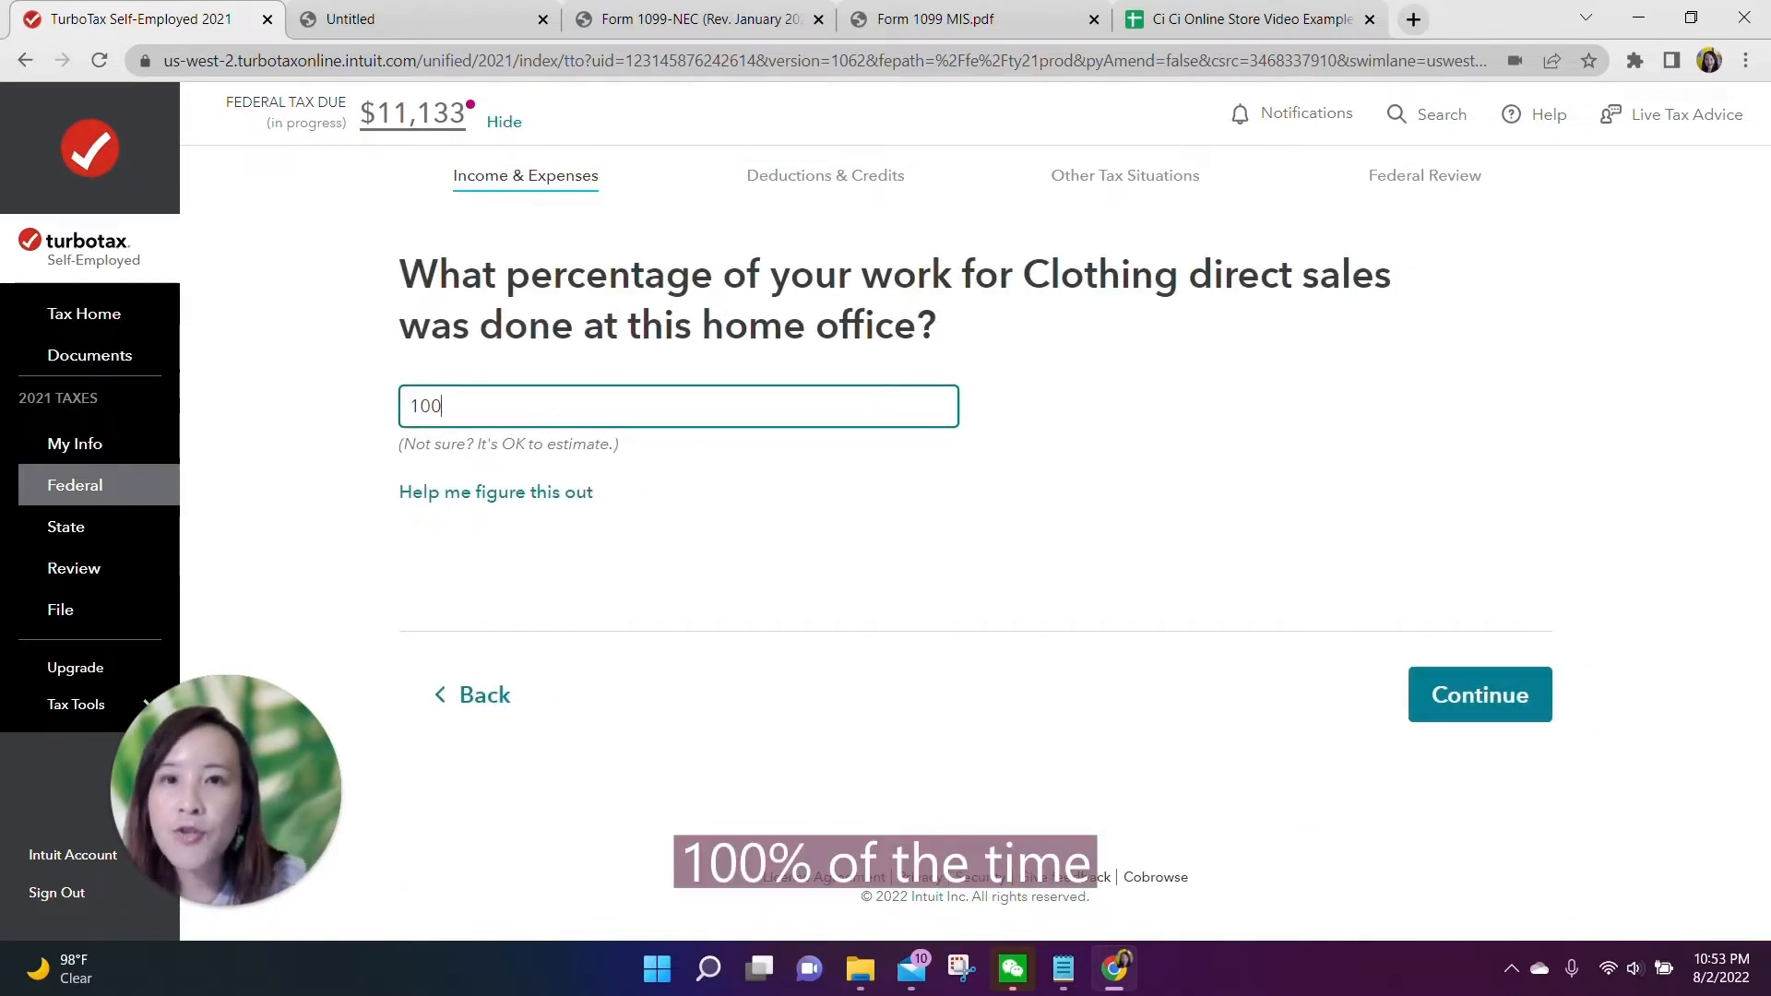
{"action": "left_click", "coordinate": [897, 557]}
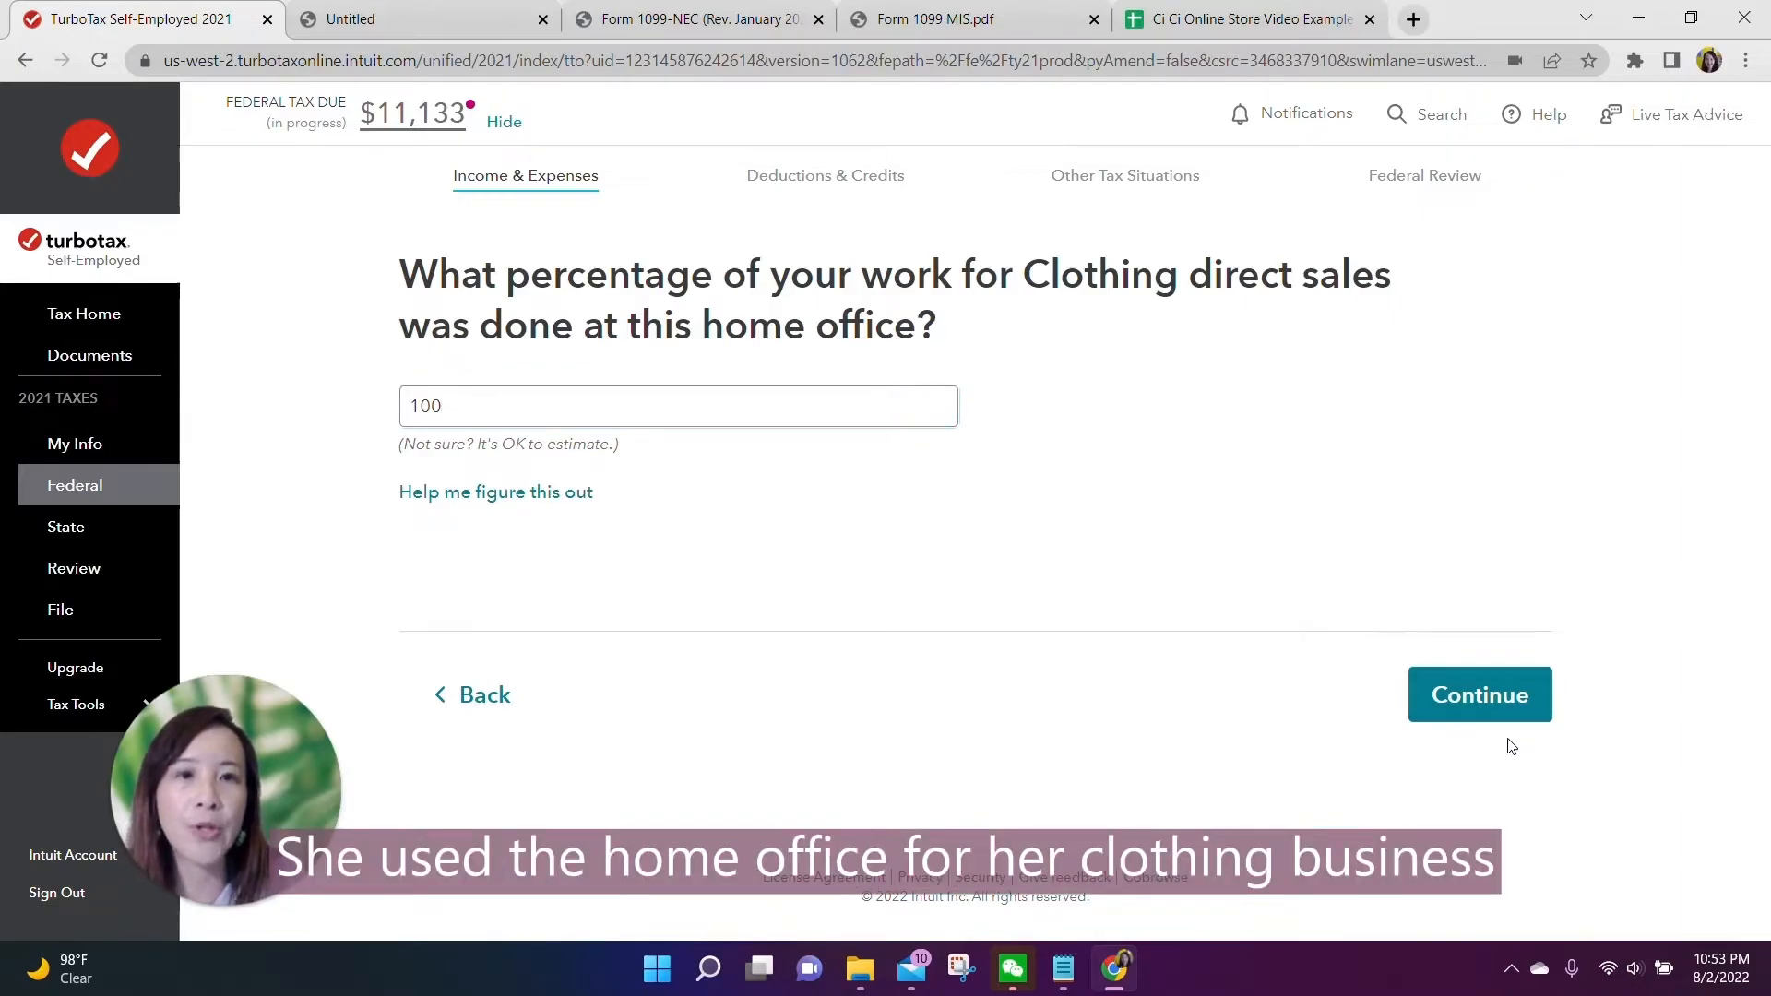
{"action": "left_click", "coordinate": [1485, 708]}
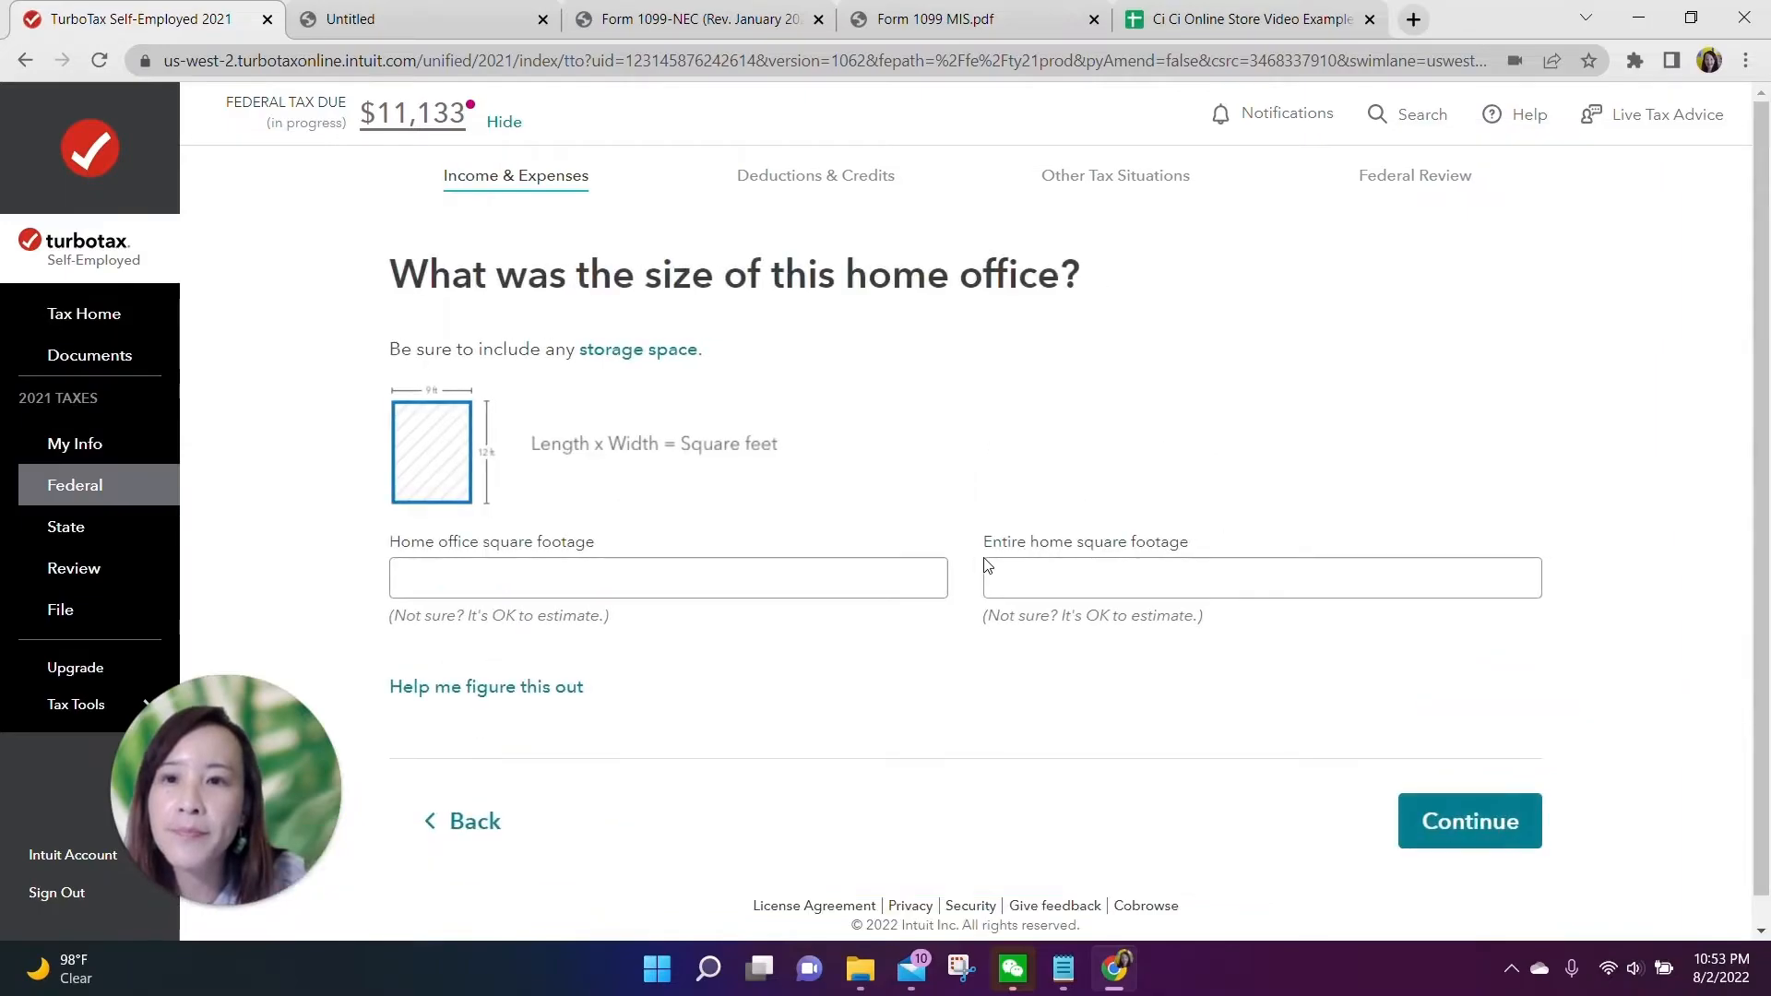
Step: Enter 300 square feet for the home office and 2000 square feet for the entire home
{"action": "left_click", "coordinate": [657, 581]}
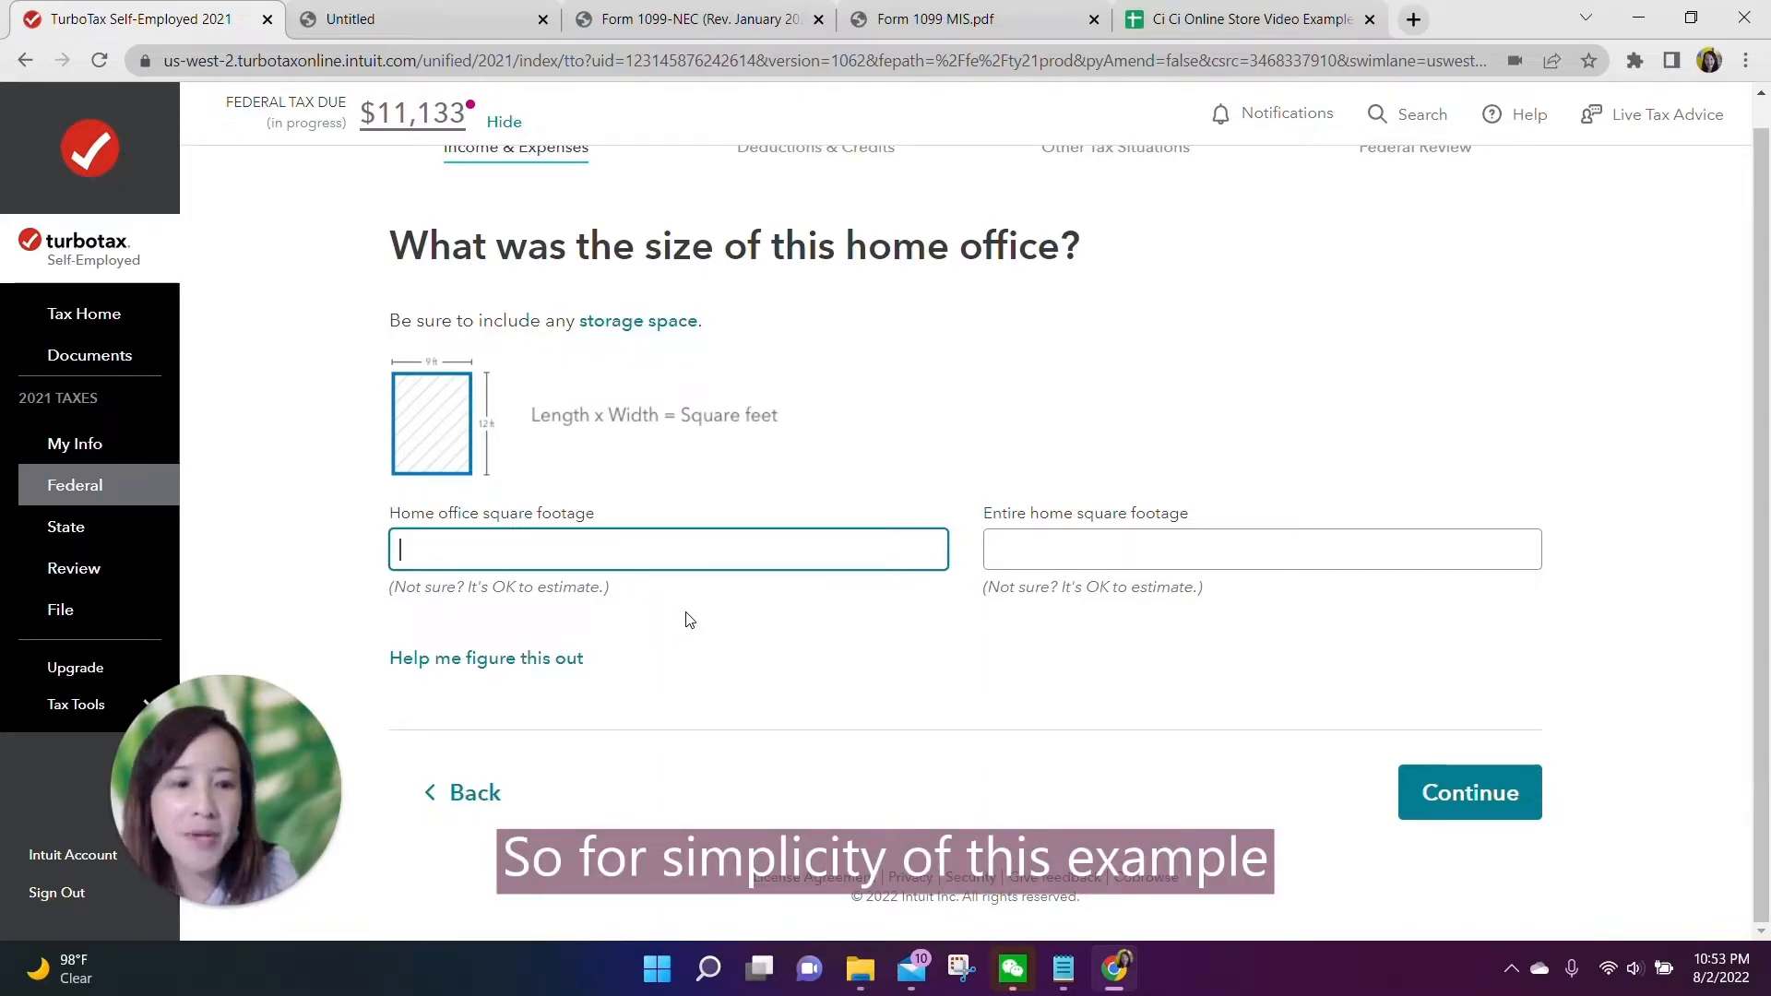
{"action": "type", "text": "300"}
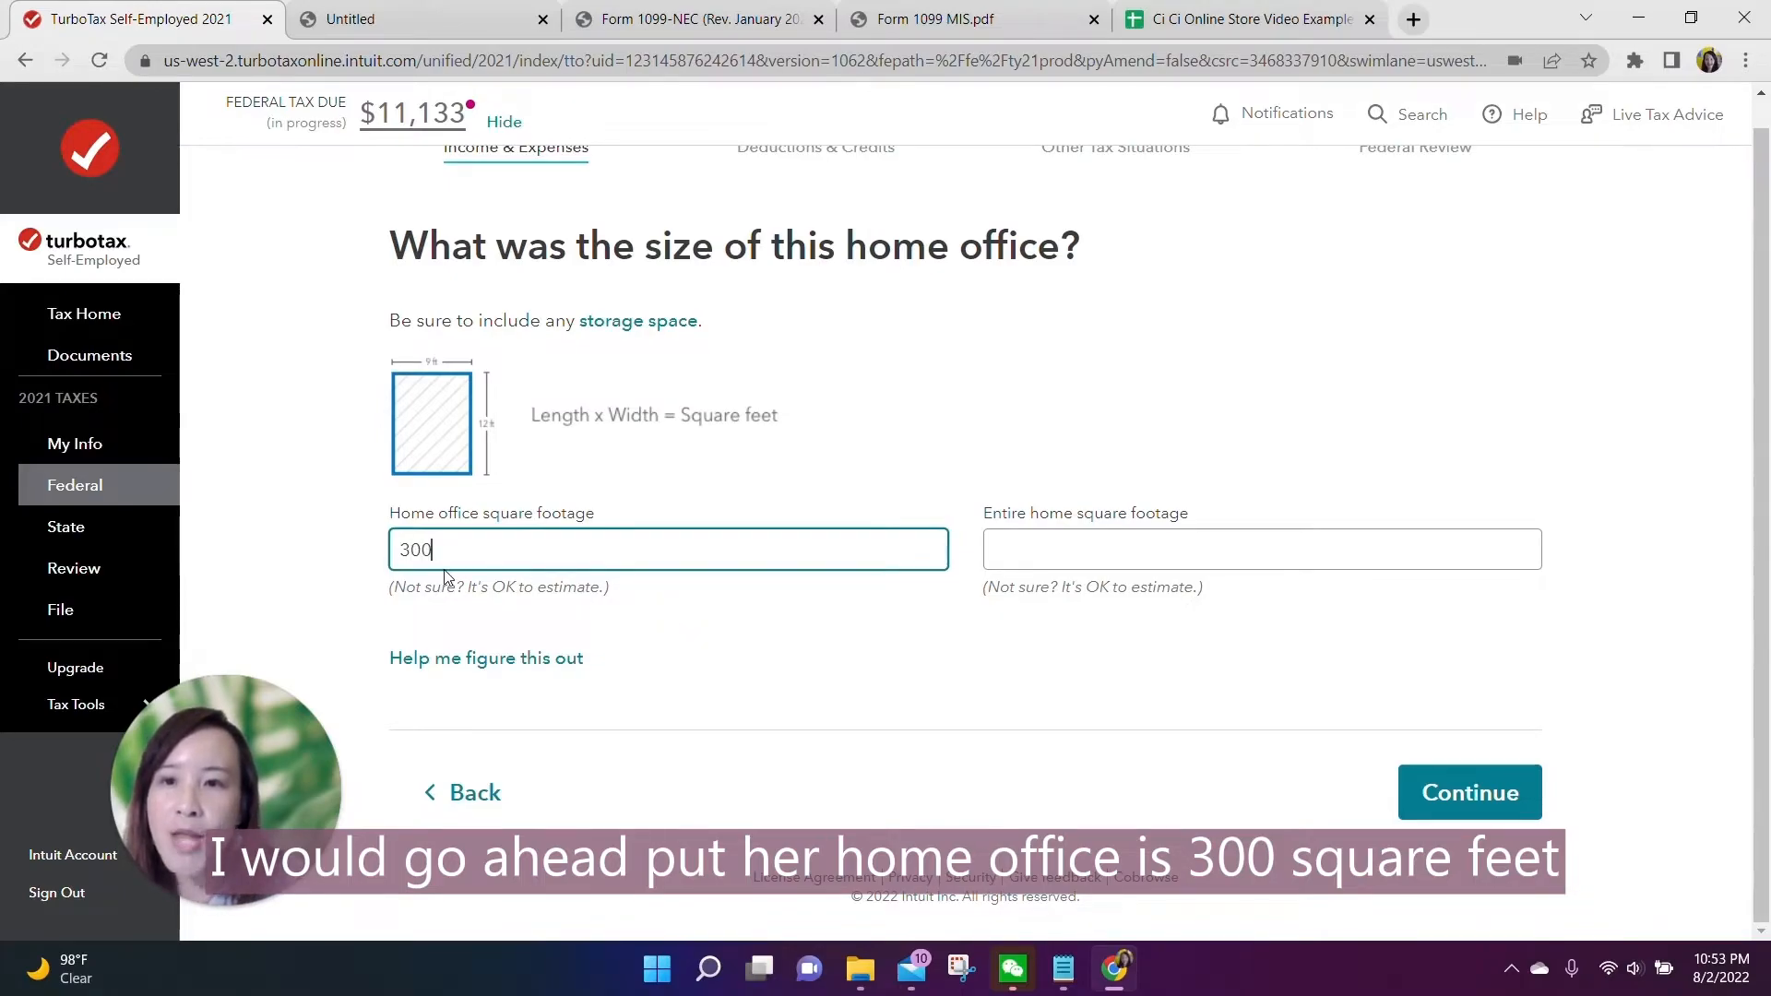
{"action": "left_click", "coordinate": [1091, 551]}
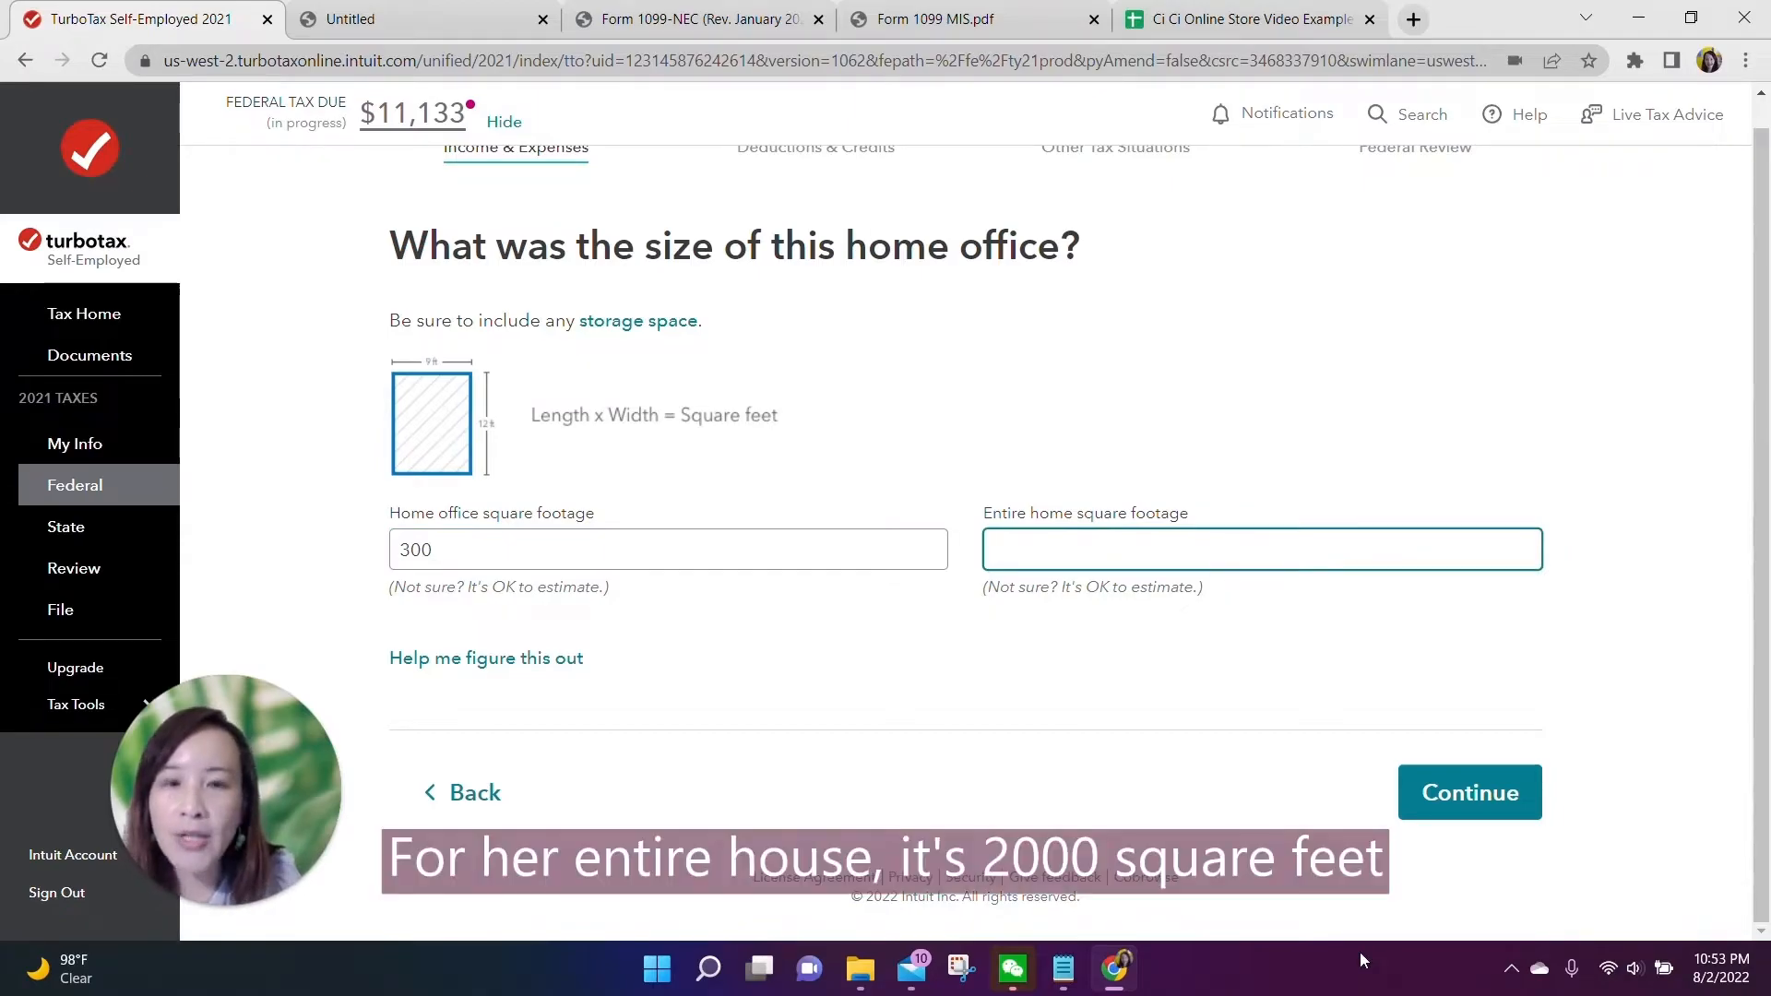
{"action": "type", "text": "2000"}
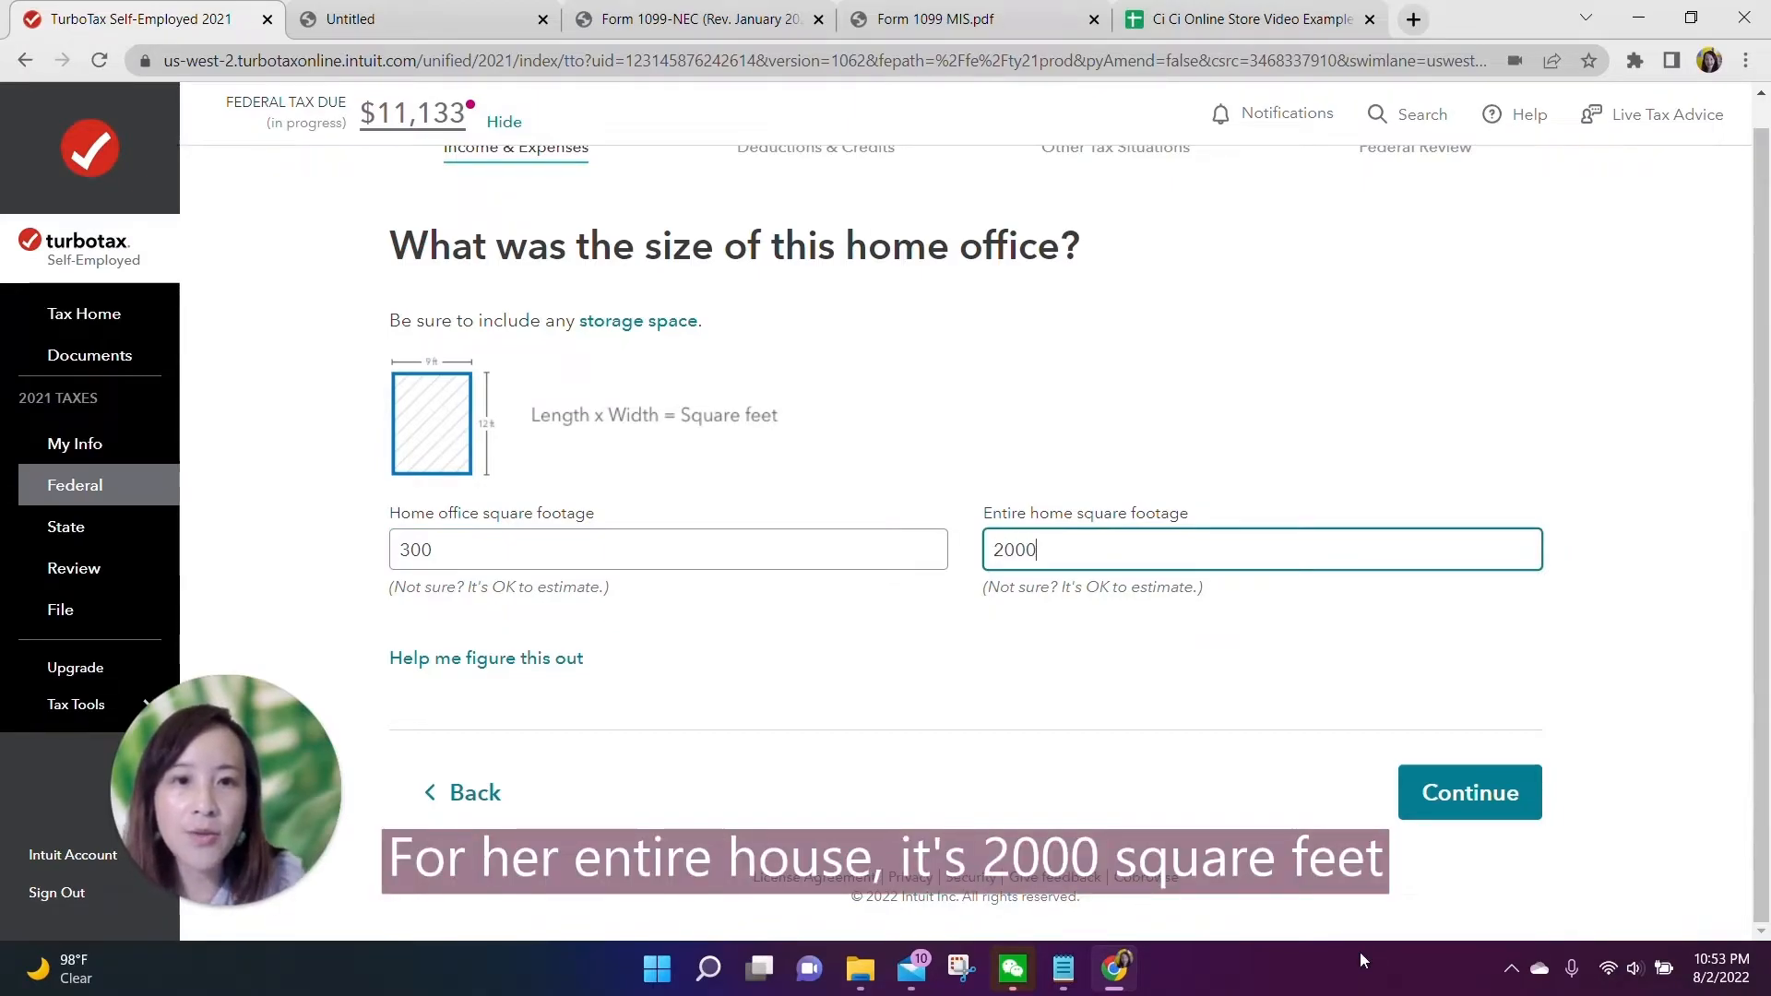
{"action": "left_click", "coordinate": [1449, 798]}
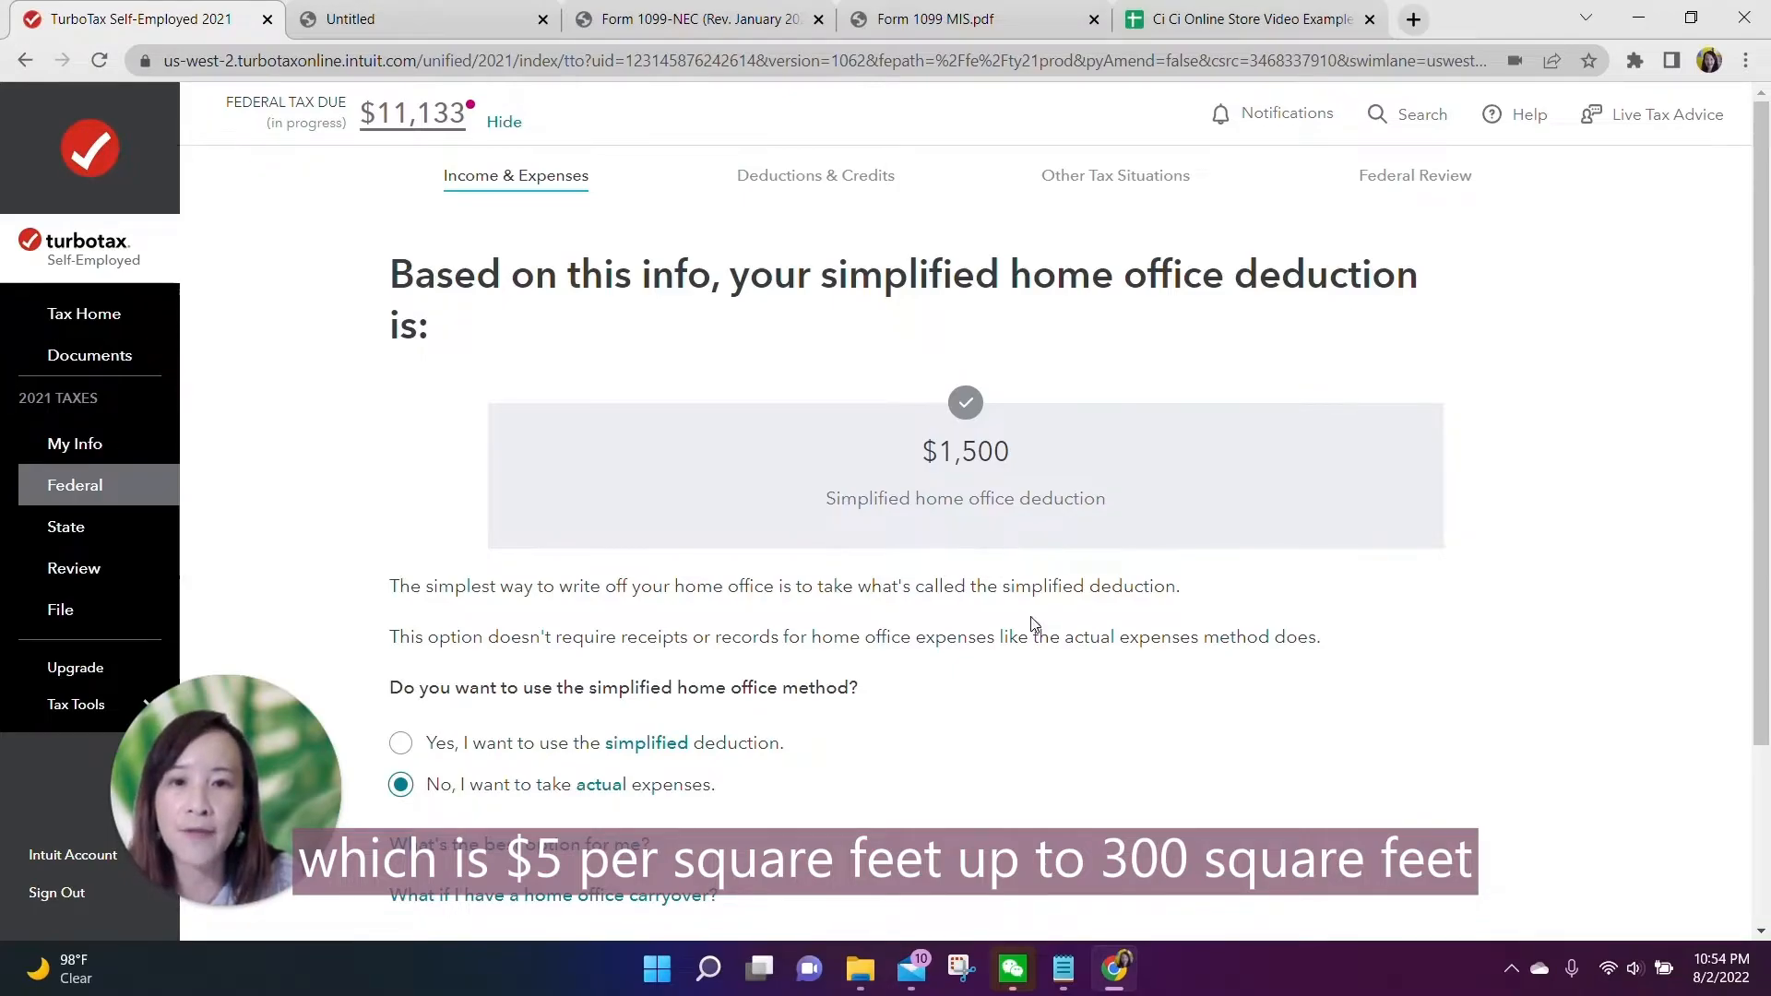
Step: Choose the simplified home office deduction instead of actual expenses and return to the business info overview
{"action": "scroll", "coordinate": [1030, 557], "scroll_direction": "down", "scroll_amount": 3}
{"action": "left_click", "coordinate": [403, 513]}
{"action": "left_click", "coordinate": [1434, 801]}
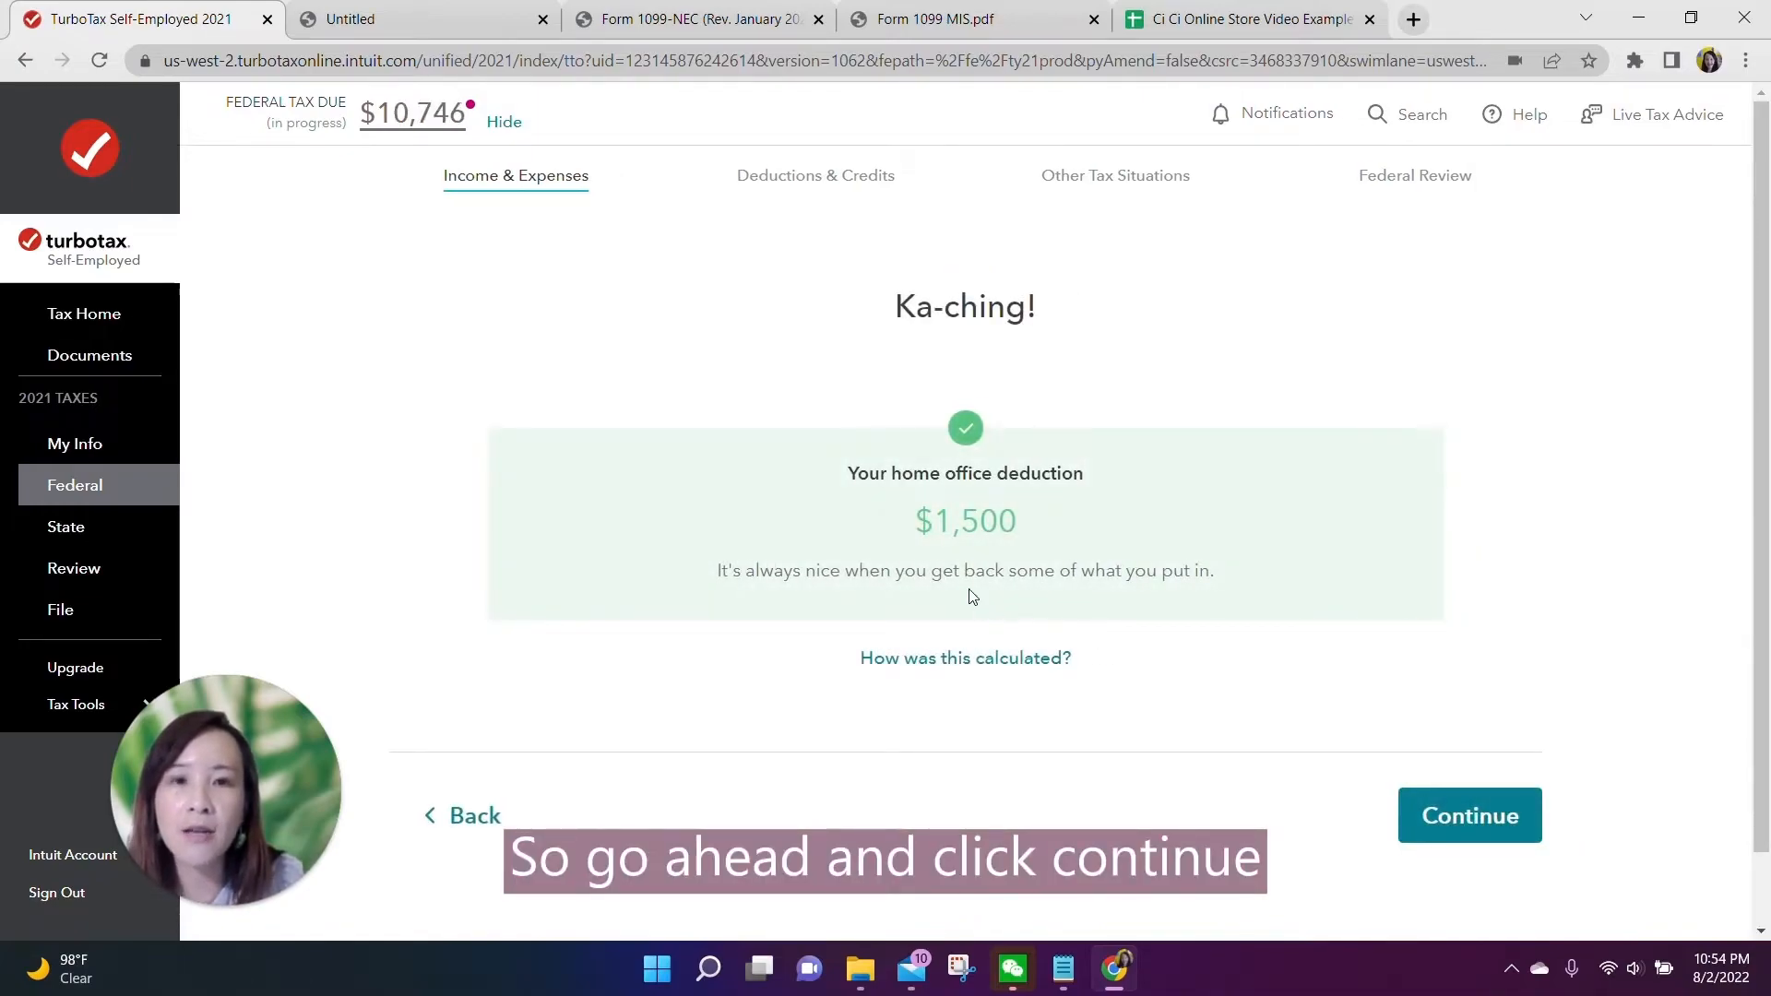
{"action": "left_click", "coordinate": [1442, 817]}
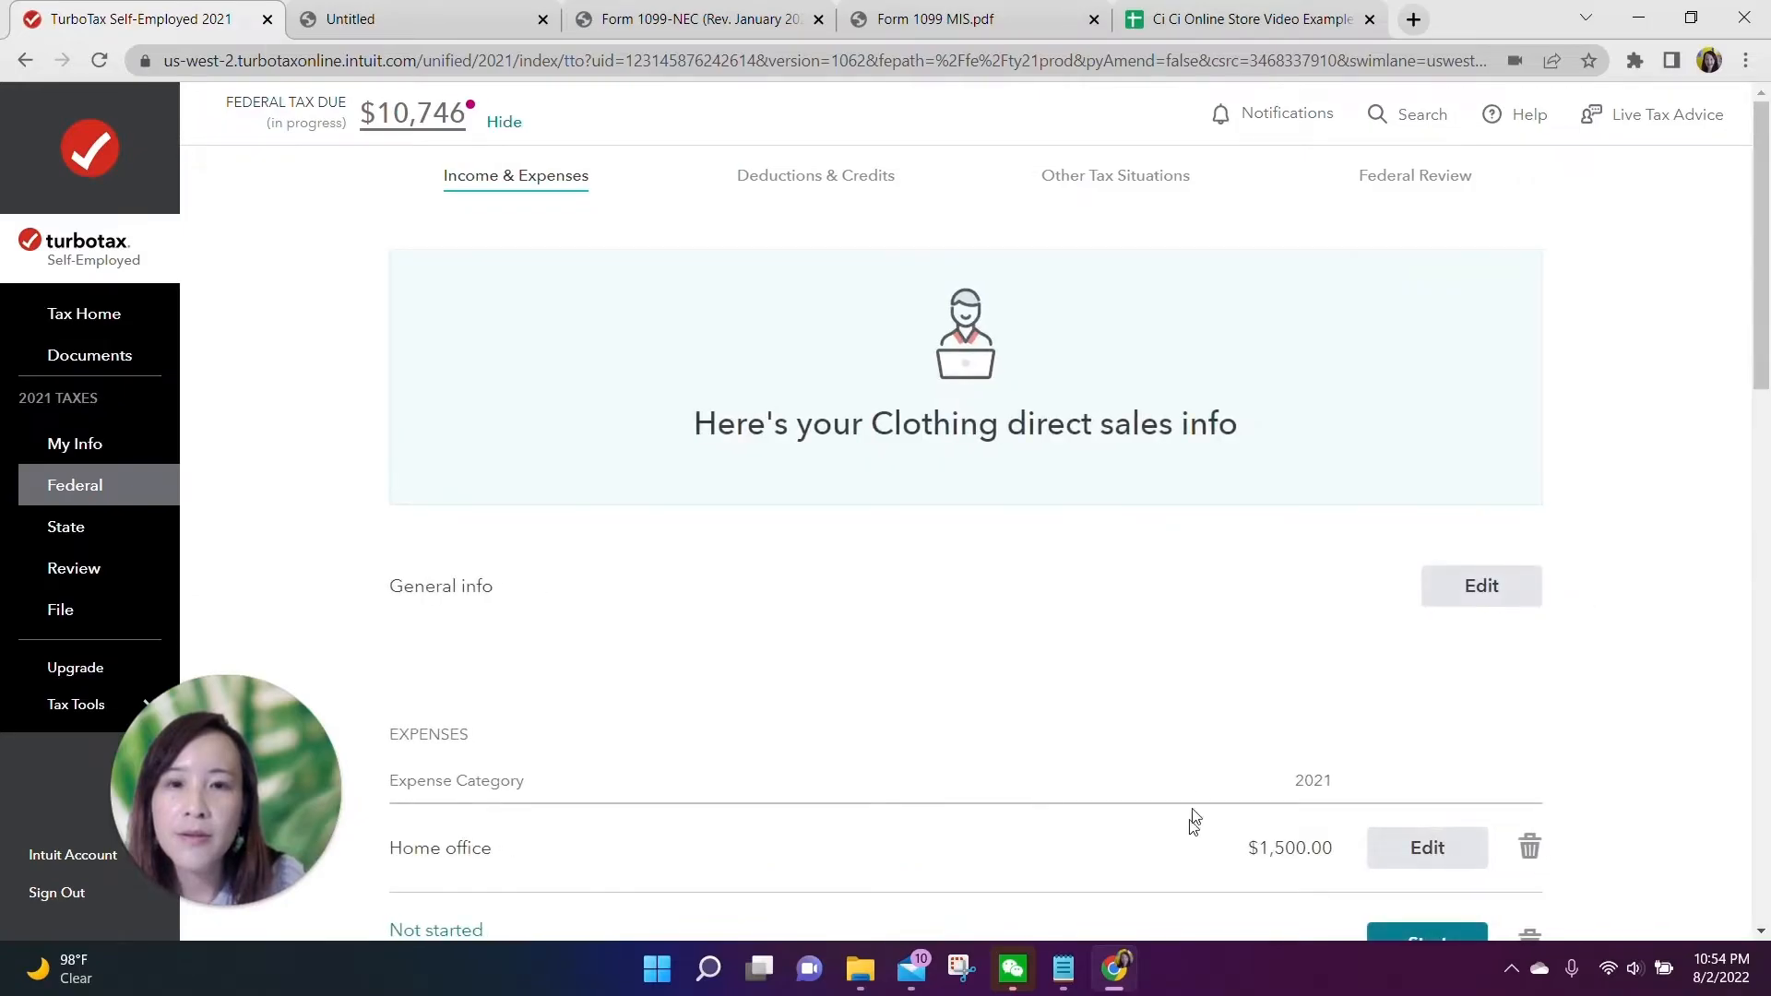
Step: Add a communications expense described as Internet with an amount of $600
{"action": "scroll", "coordinate": [1199, 812], "scroll_direction": "down", "scroll_amount": 4}
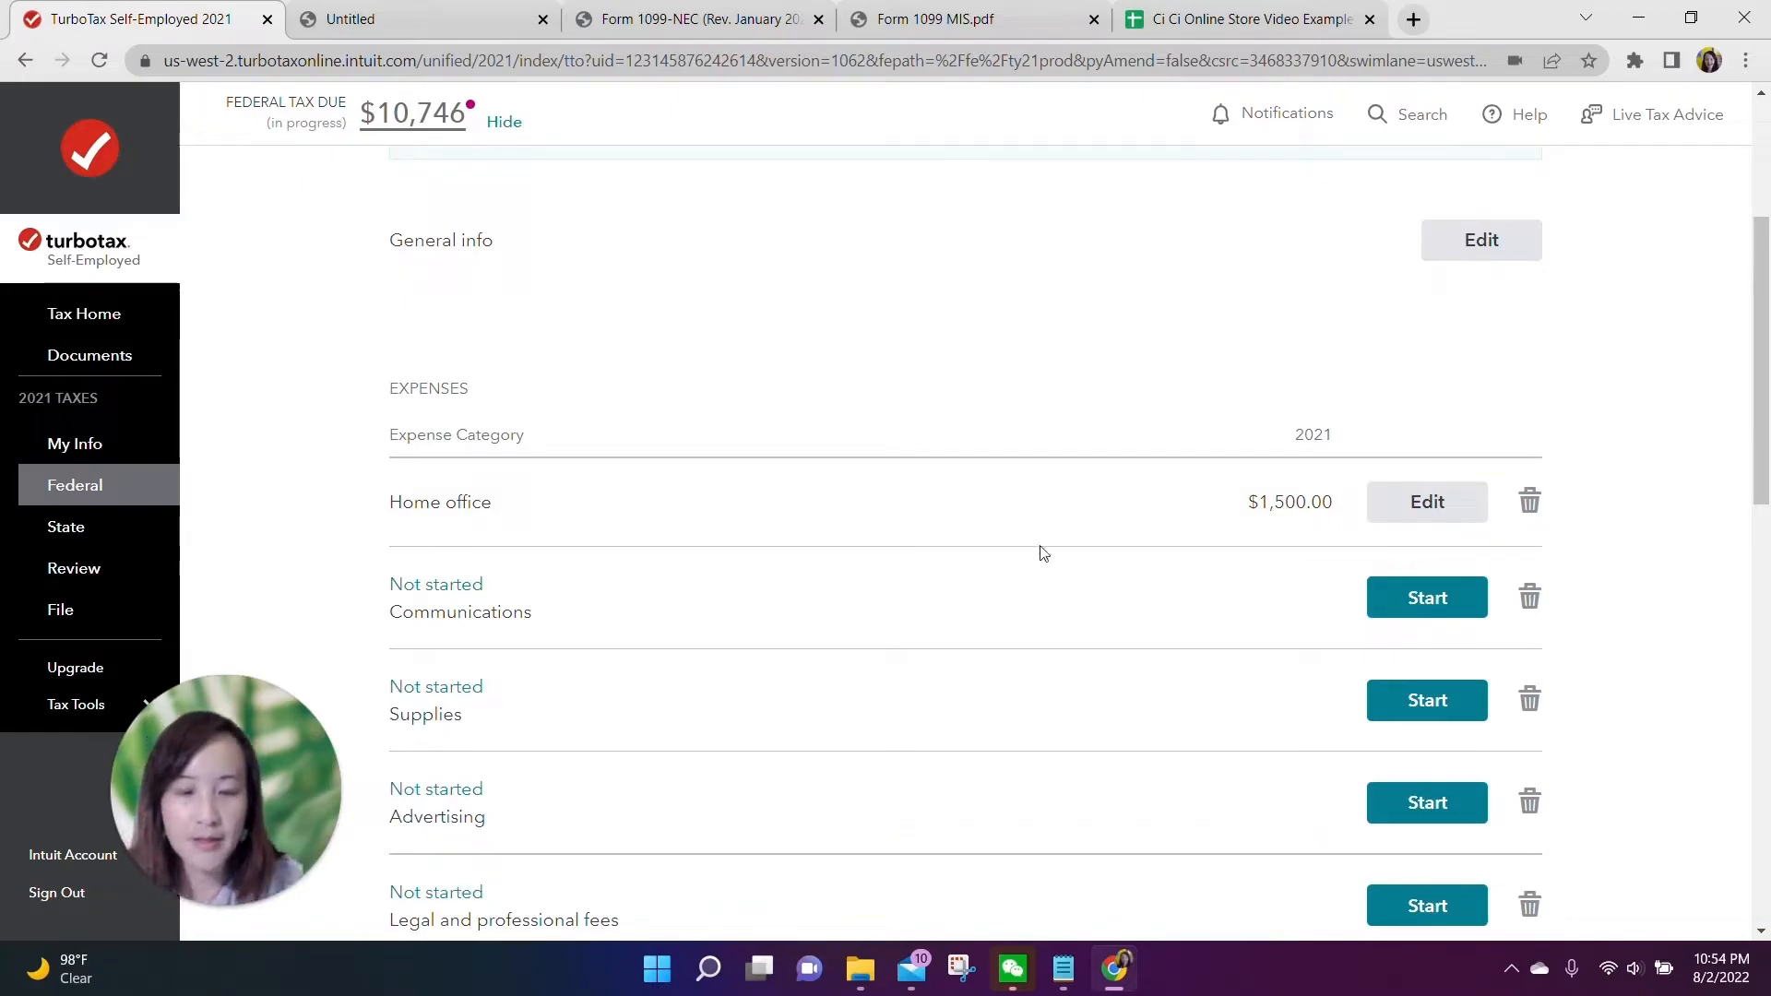
{"action": "left_click", "coordinate": [1425, 613]}
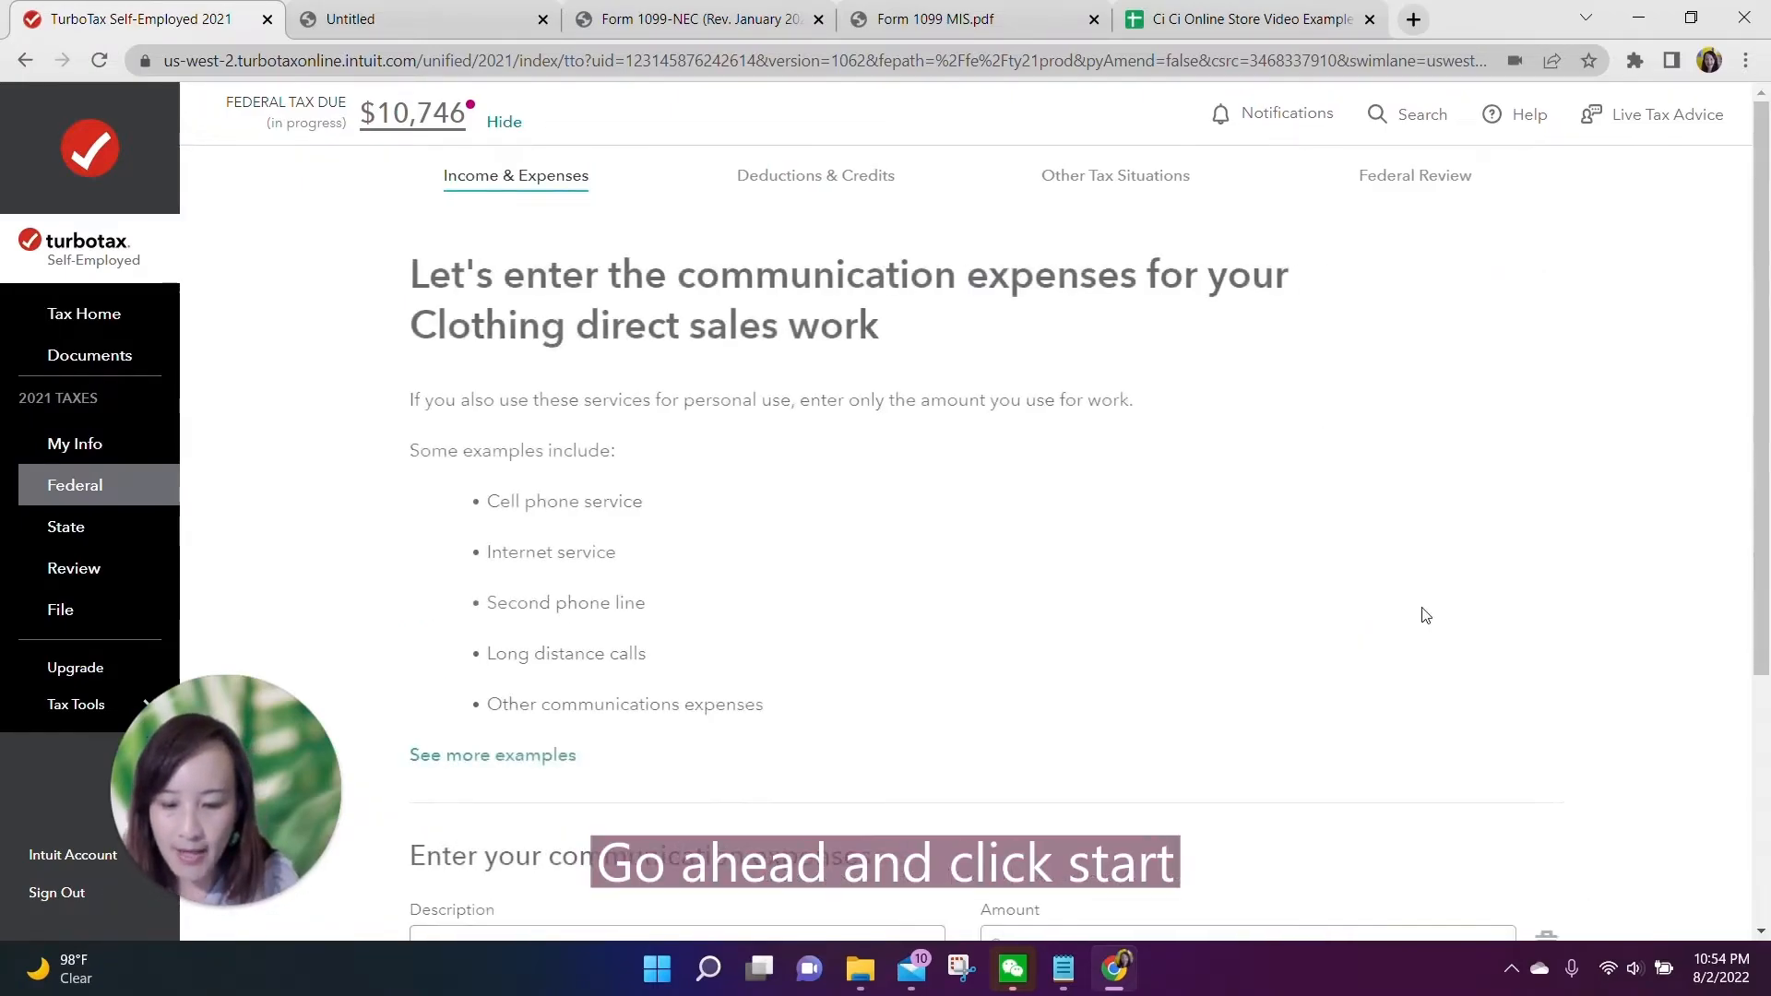
{"action": "scroll", "coordinate": [1185, 607], "scroll_direction": "down", "scroll_amount": 3}
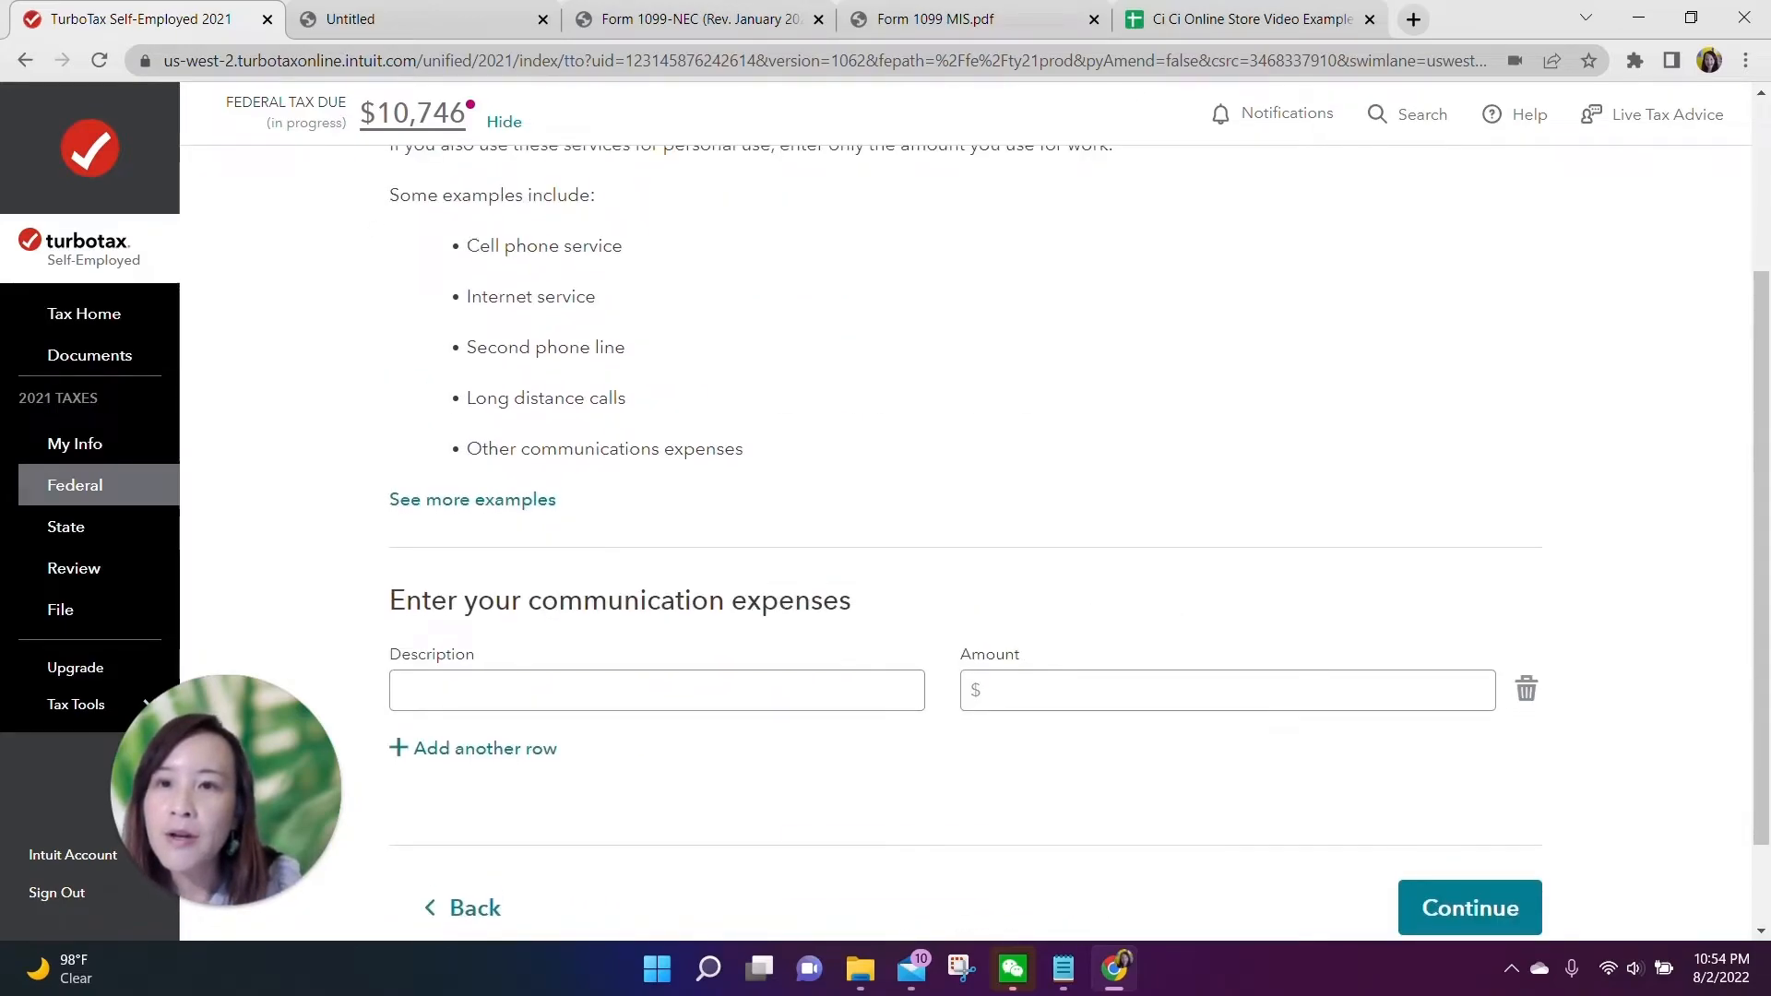
{"action": "left_click", "coordinate": [657, 690]}
{"action": "type", "text": "Internet"}
{"action": "left_click", "coordinate": [1226, 689]}
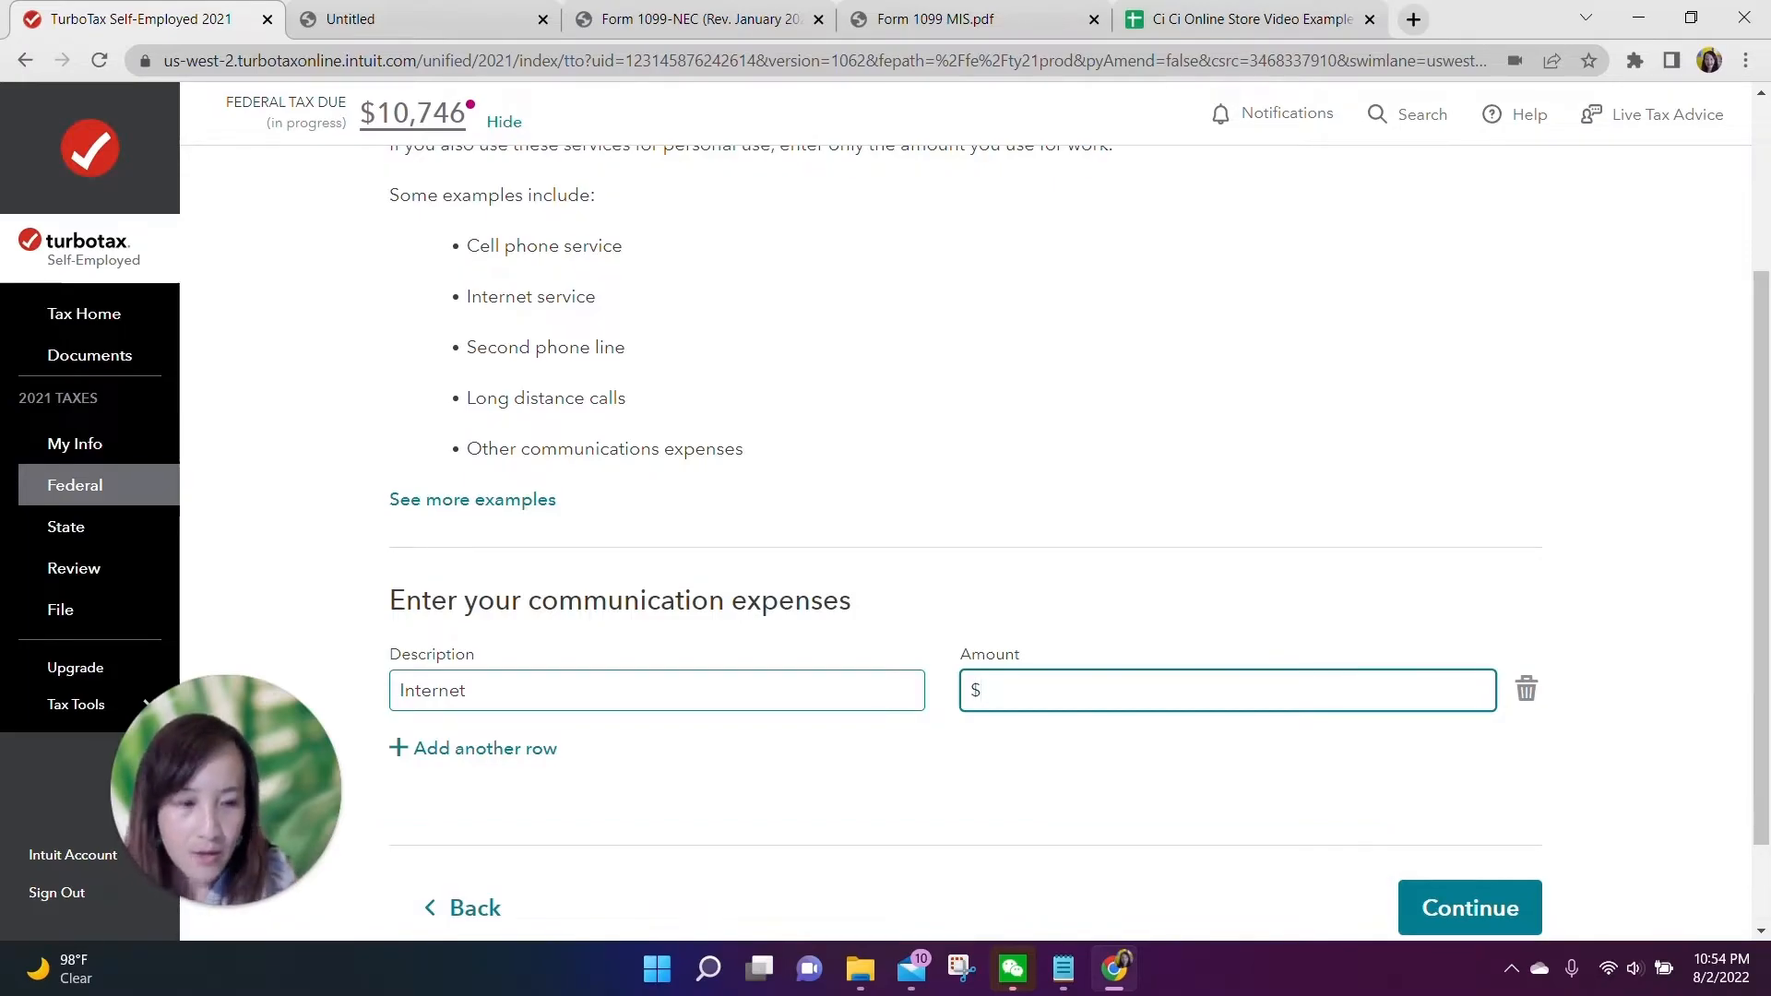
{"action": "type", "text": "600"}
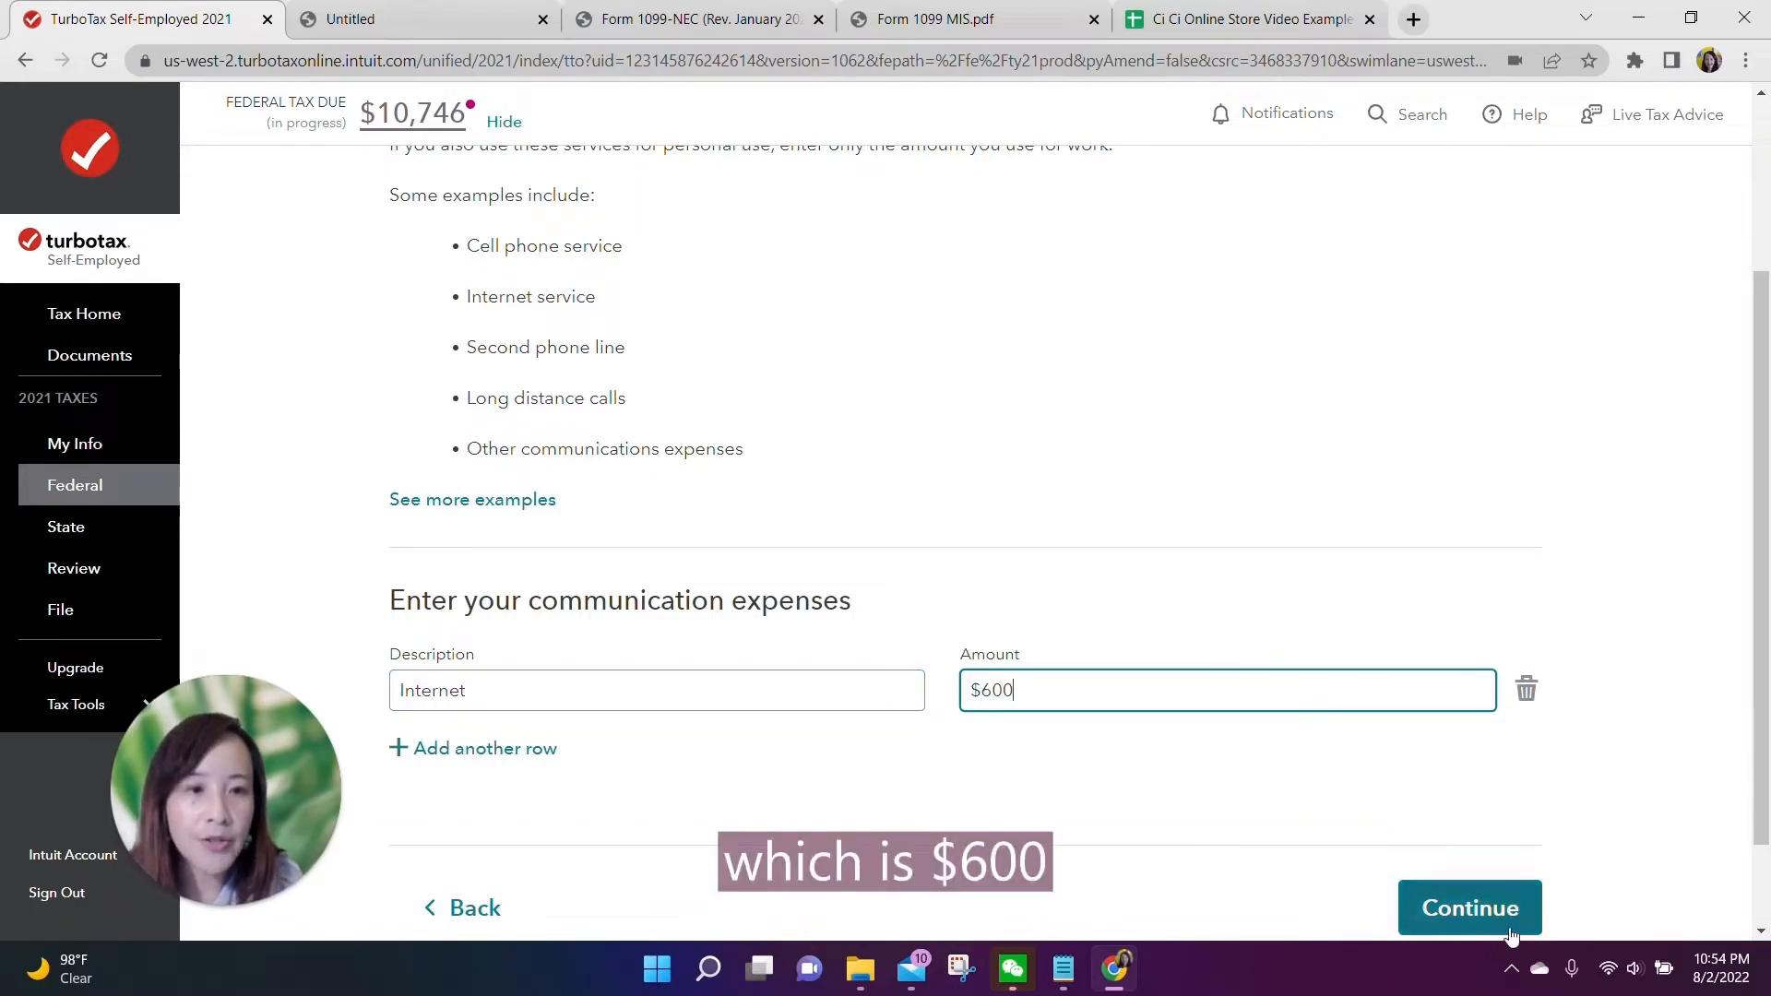
{"action": "left_click", "coordinate": [1476, 911]}
Step: Add a supplies expense described as Supplies with an amount of $500
{"action": "scroll", "coordinate": [474, 565], "scroll_direction": "down", "scroll_amount": 4}
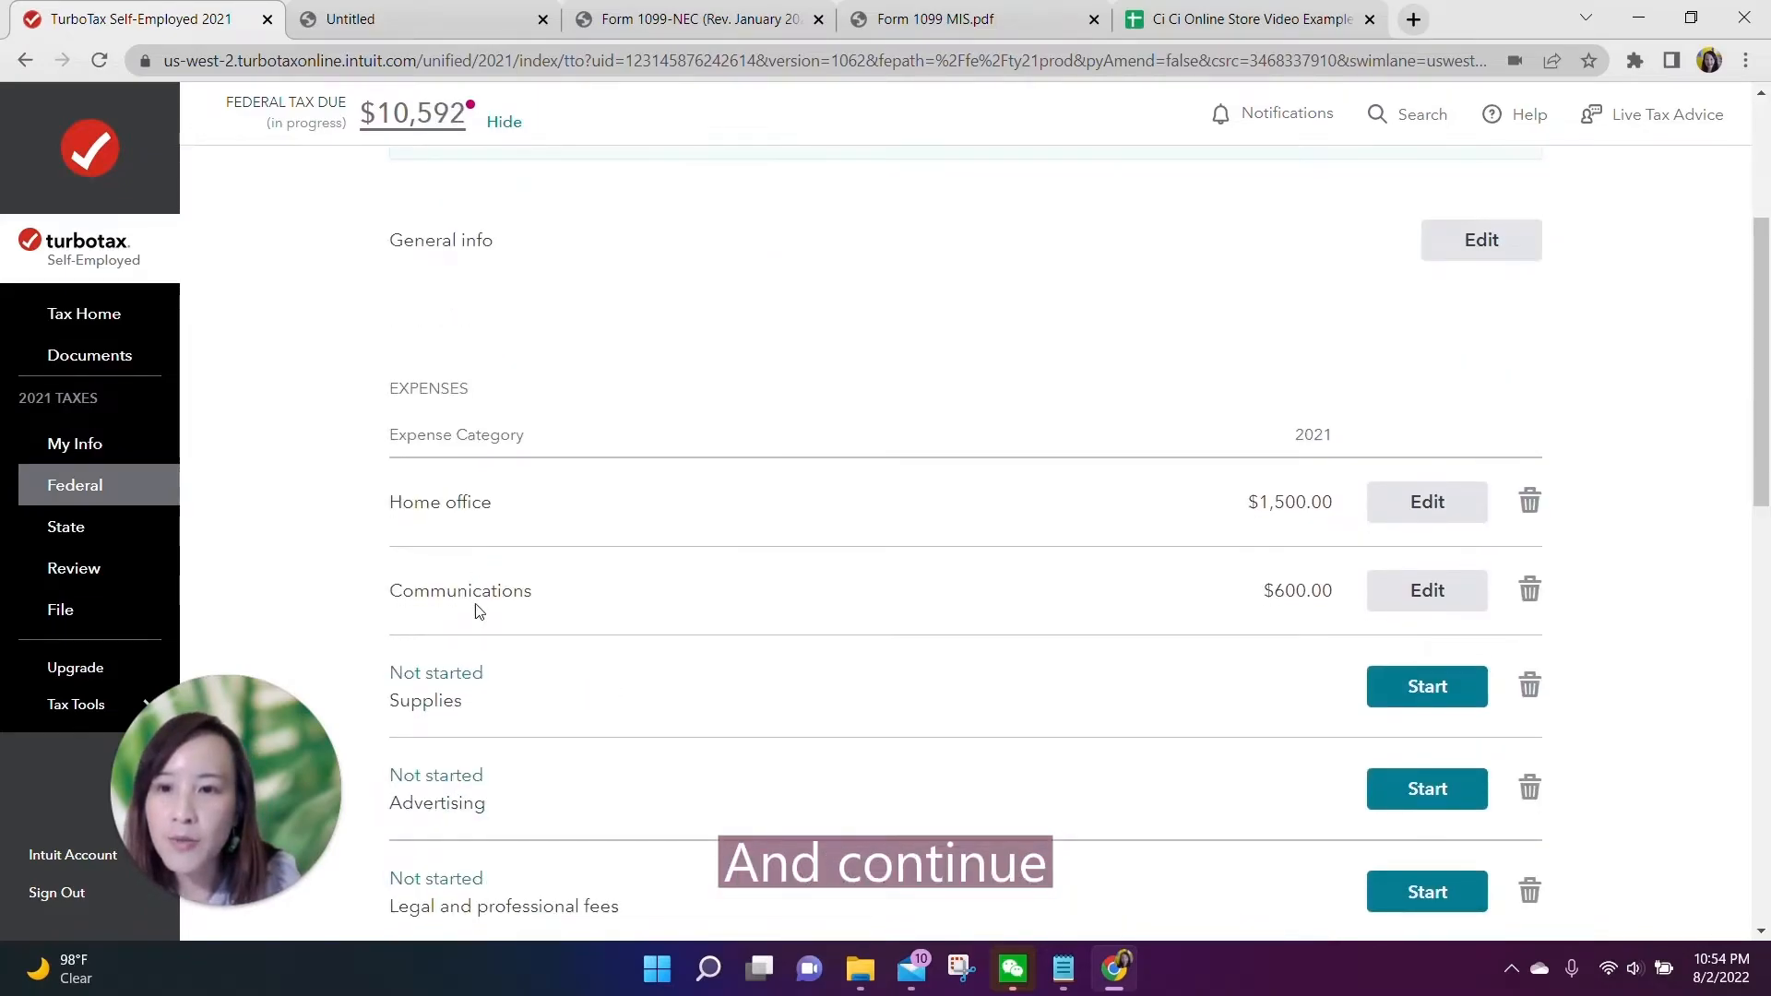
{"action": "scroll", "coordinate": [479, 612], "scroll_direction": "down", "scroll_amount": 1}
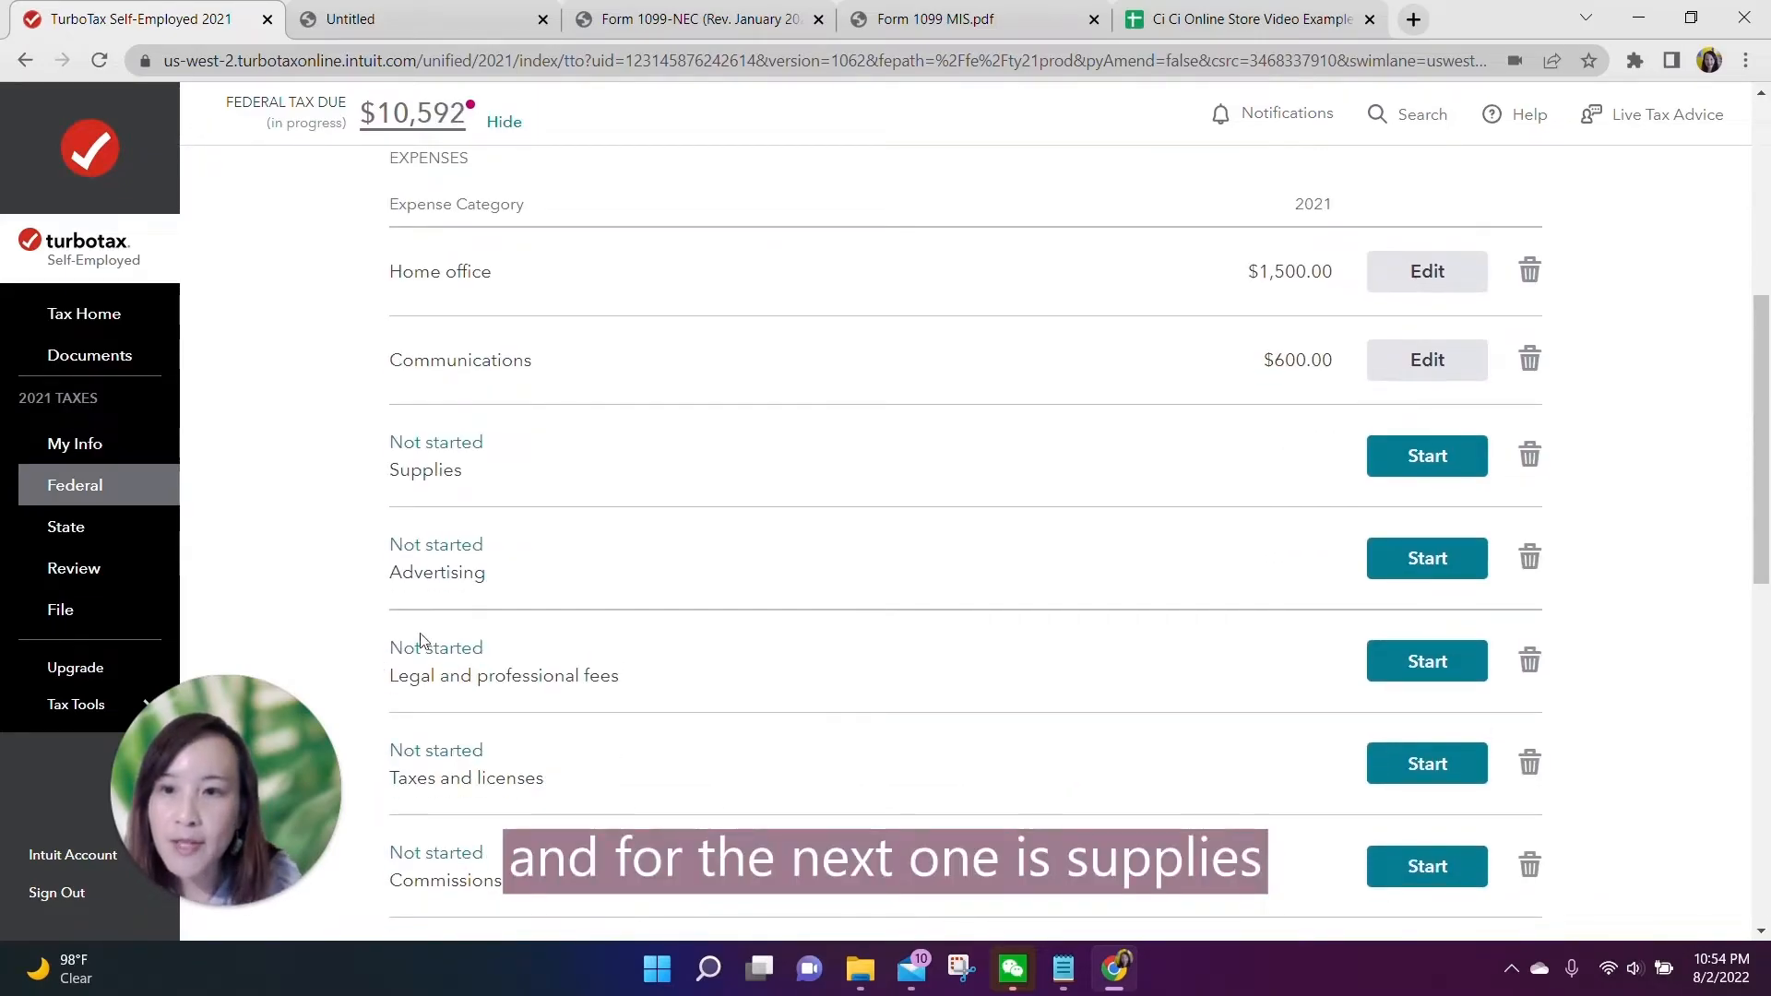
{"action": "left_click", "coordinate": [1439, 457]}
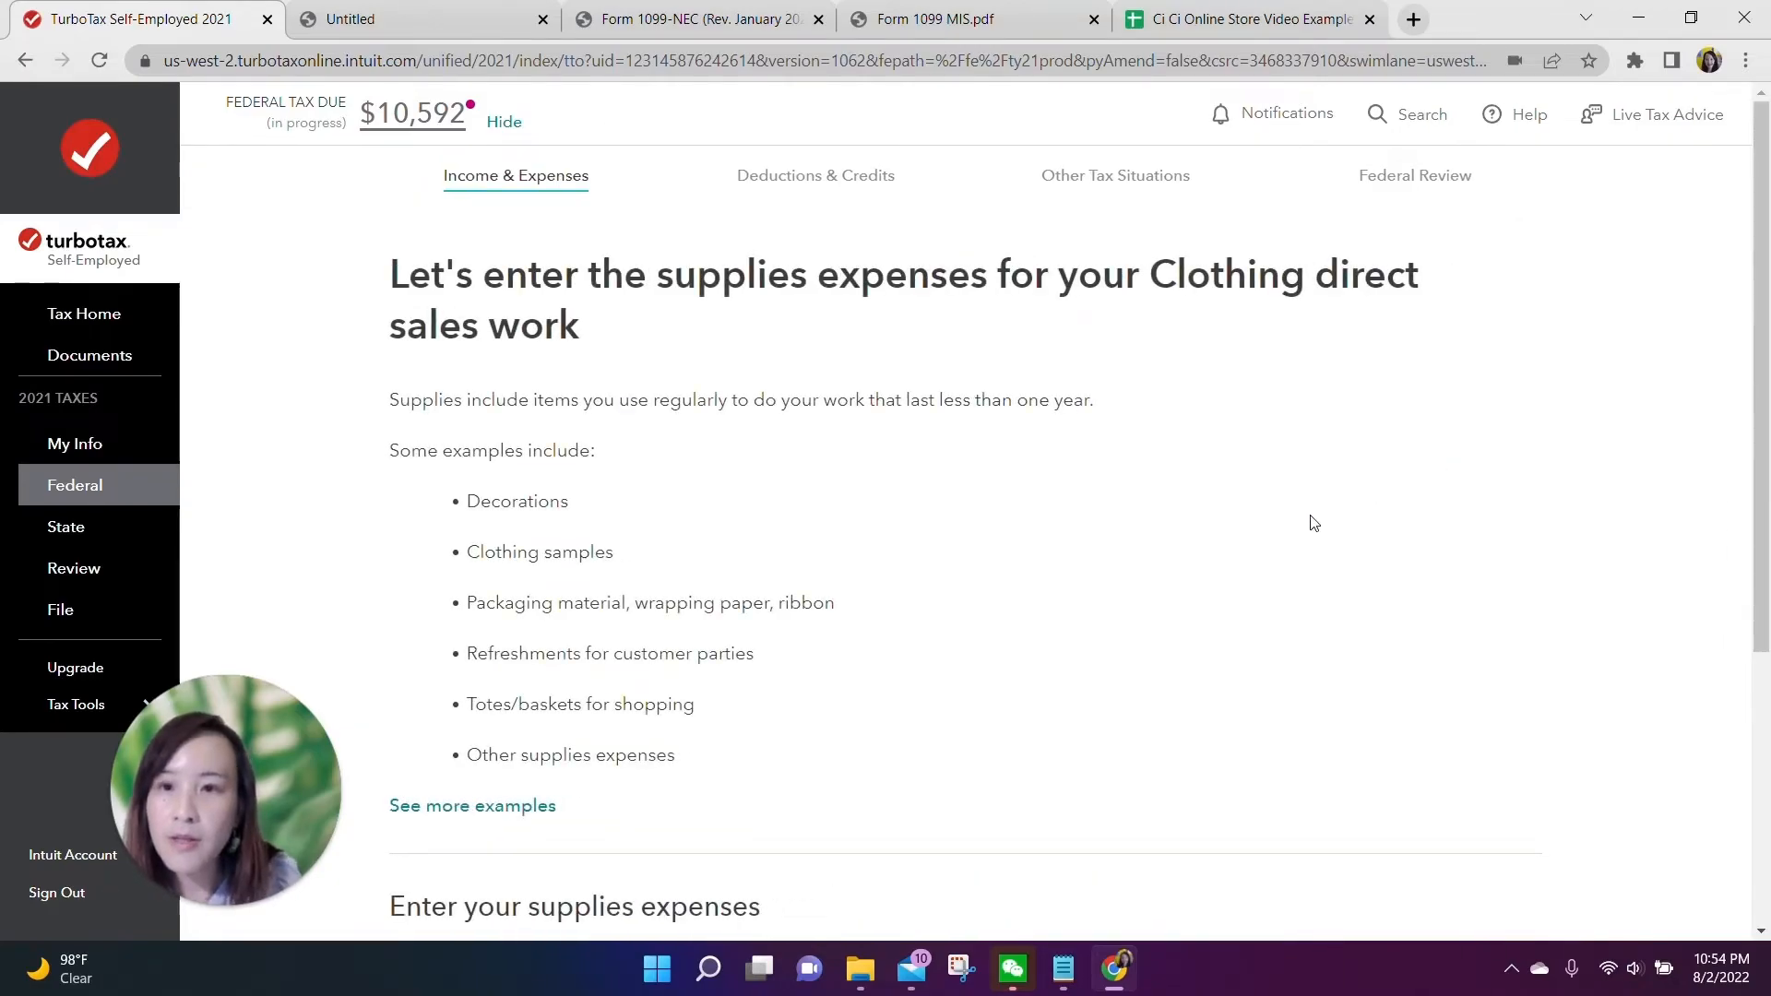
{"action": "scroll", "coordinate": [1314, 523], "scroll_direction": "down", "scroll_amount": 4}
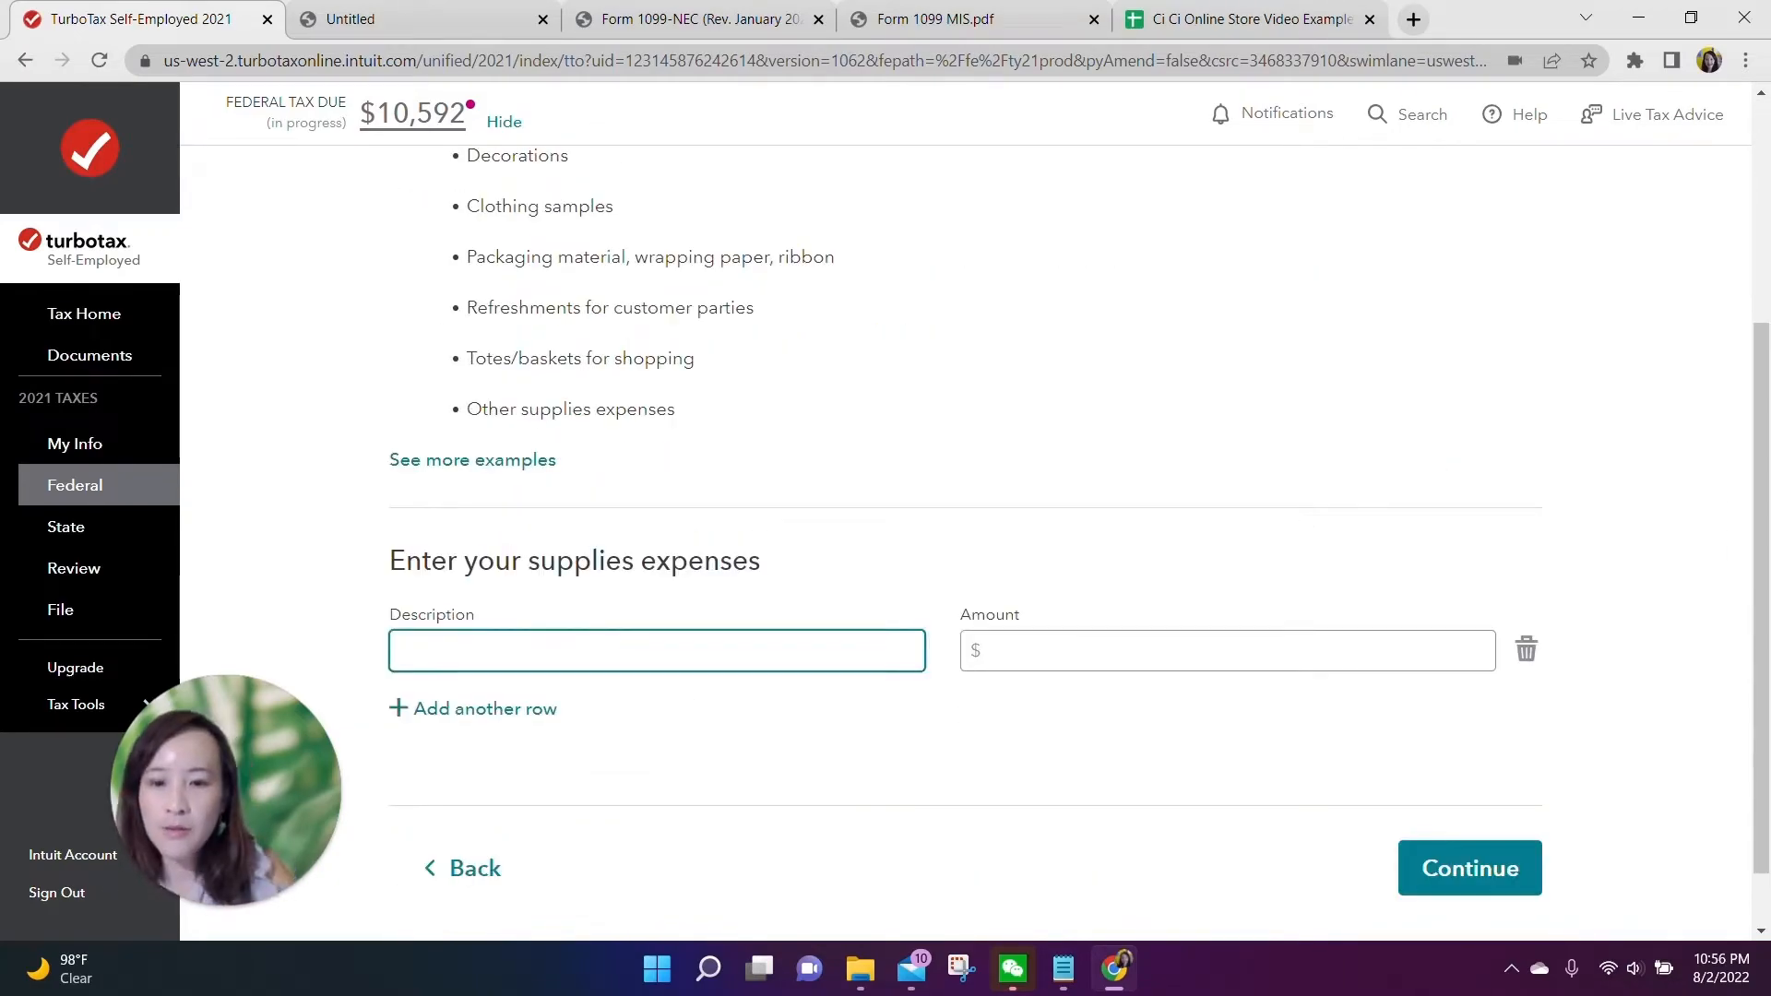
{"action": "type", "text": "Supplies"}
{"action": "key", "text": "Tab"}
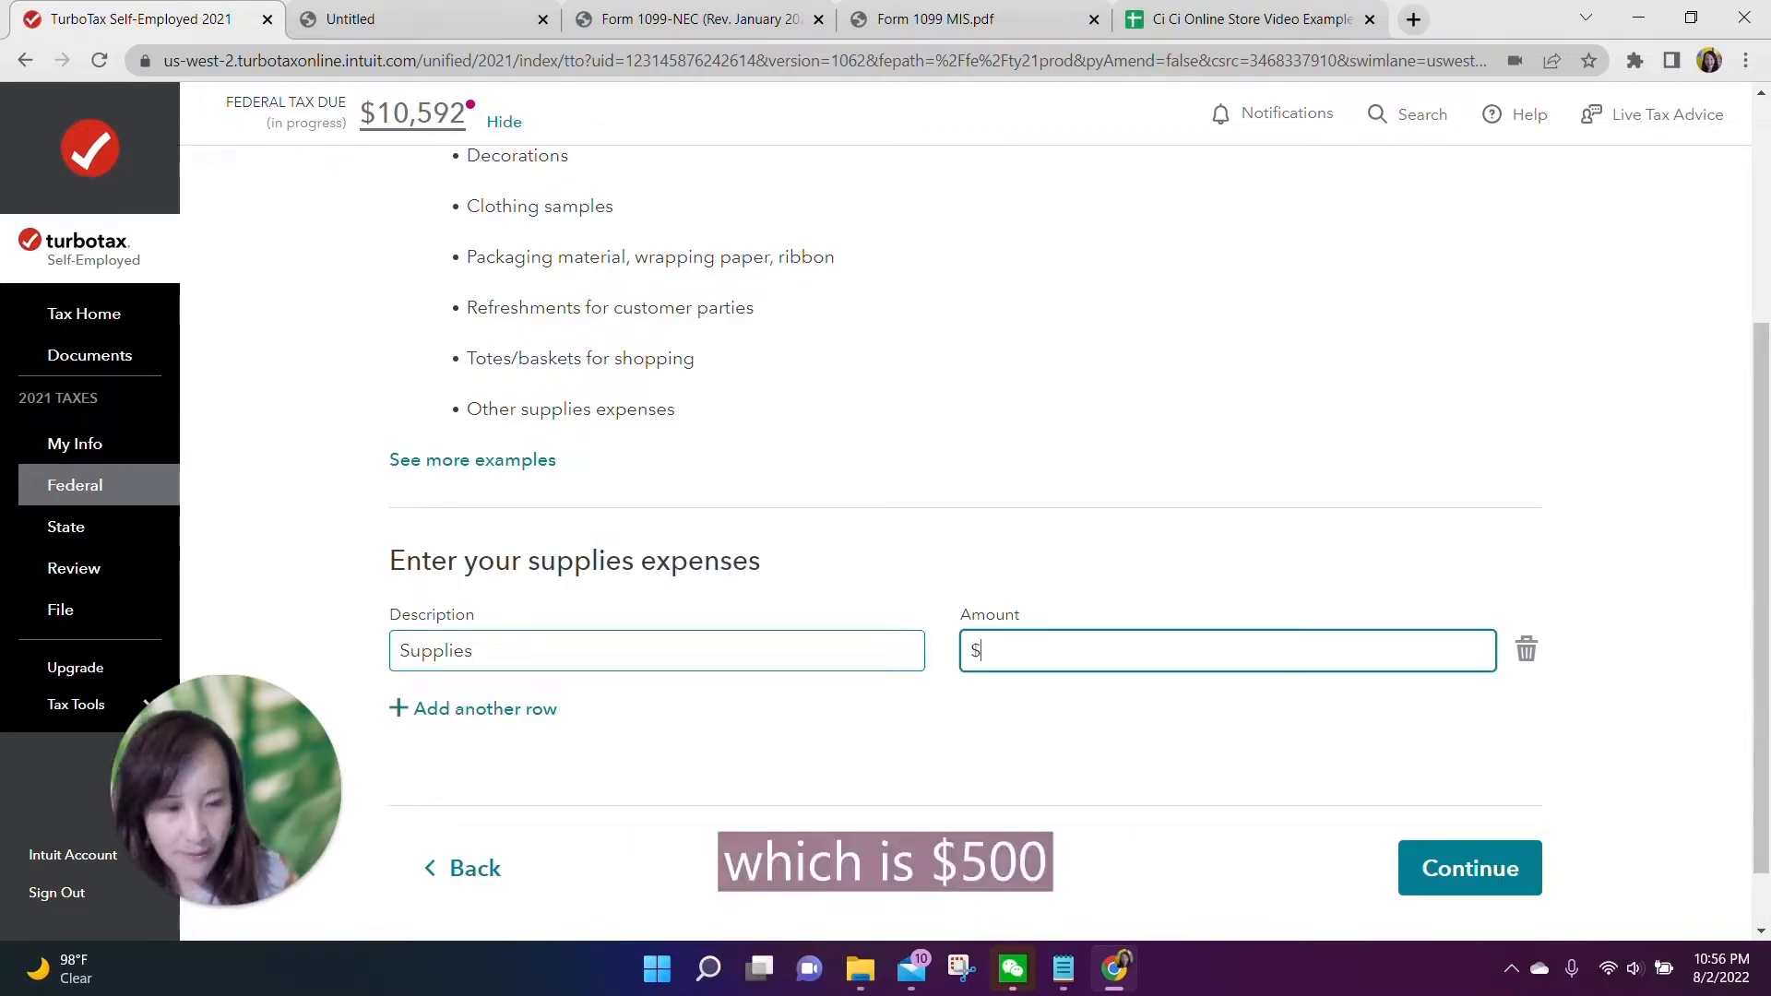
{"action": "left_click", "coordinate": [1452, 876]}
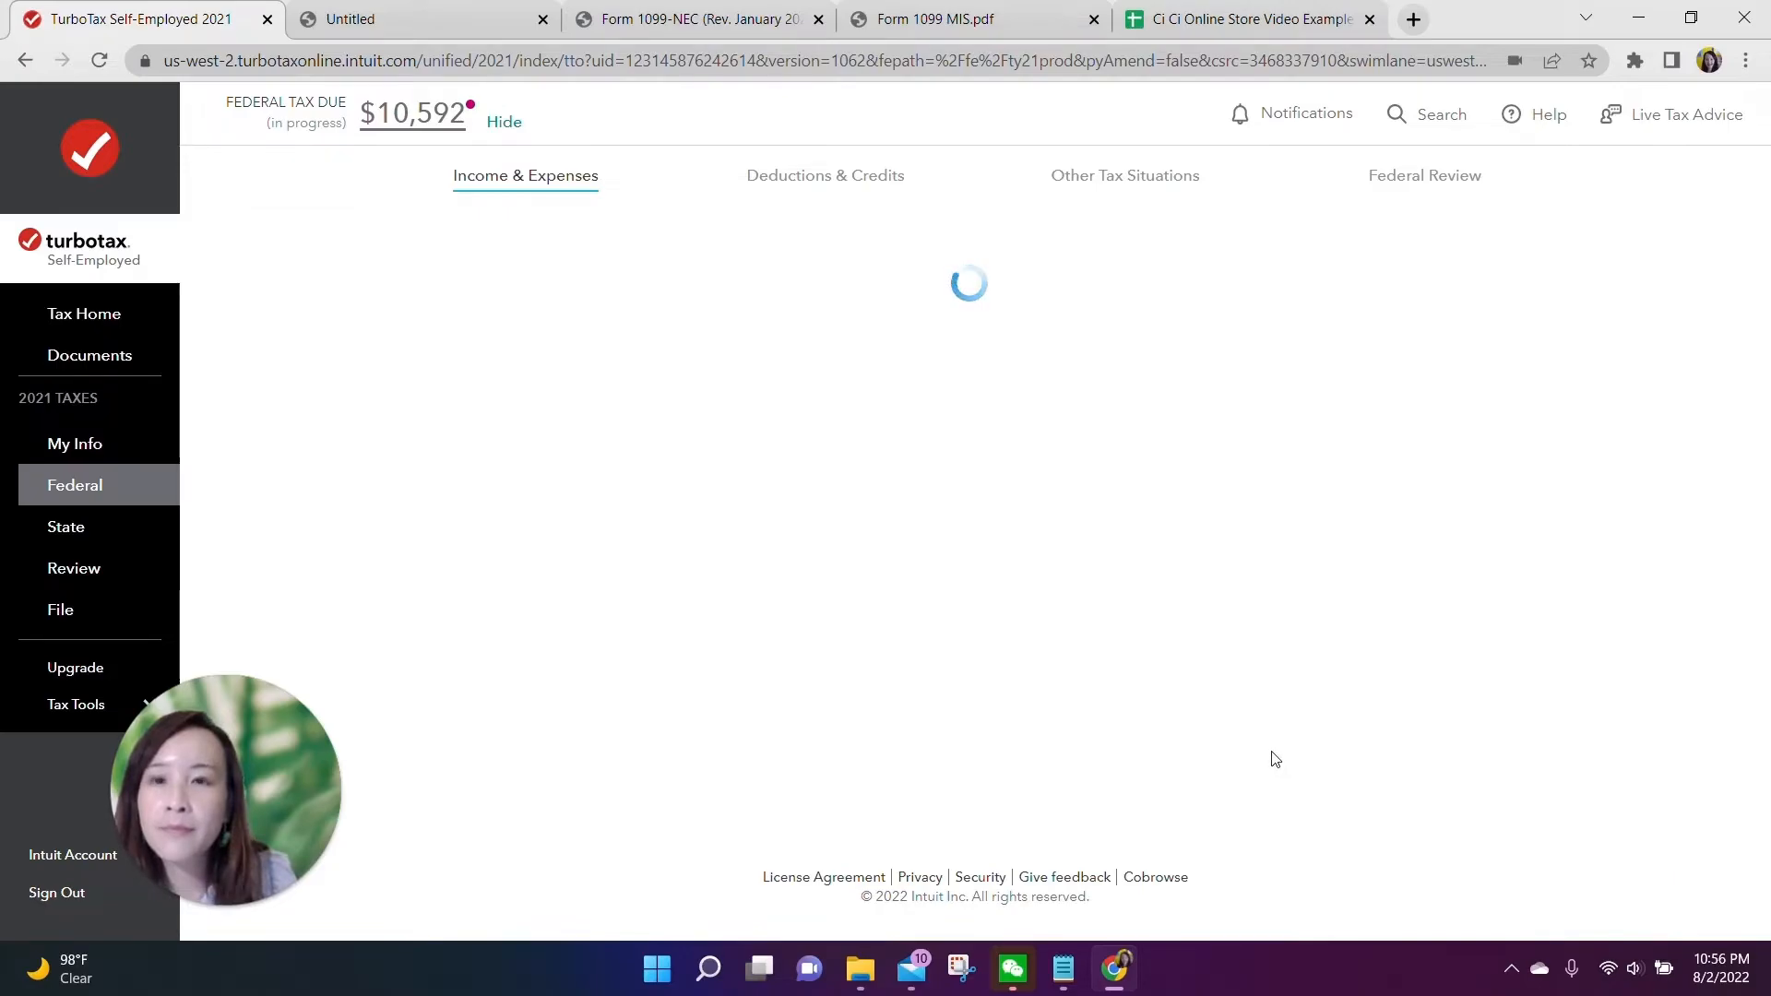
Step: Add an advertising expense described as "Advertising, google ads, business cards" with an amount of $700
{"action": "scroll", "coordinate": [1226, 756], "scroll_direction": "down", "scroll_amount": 5}
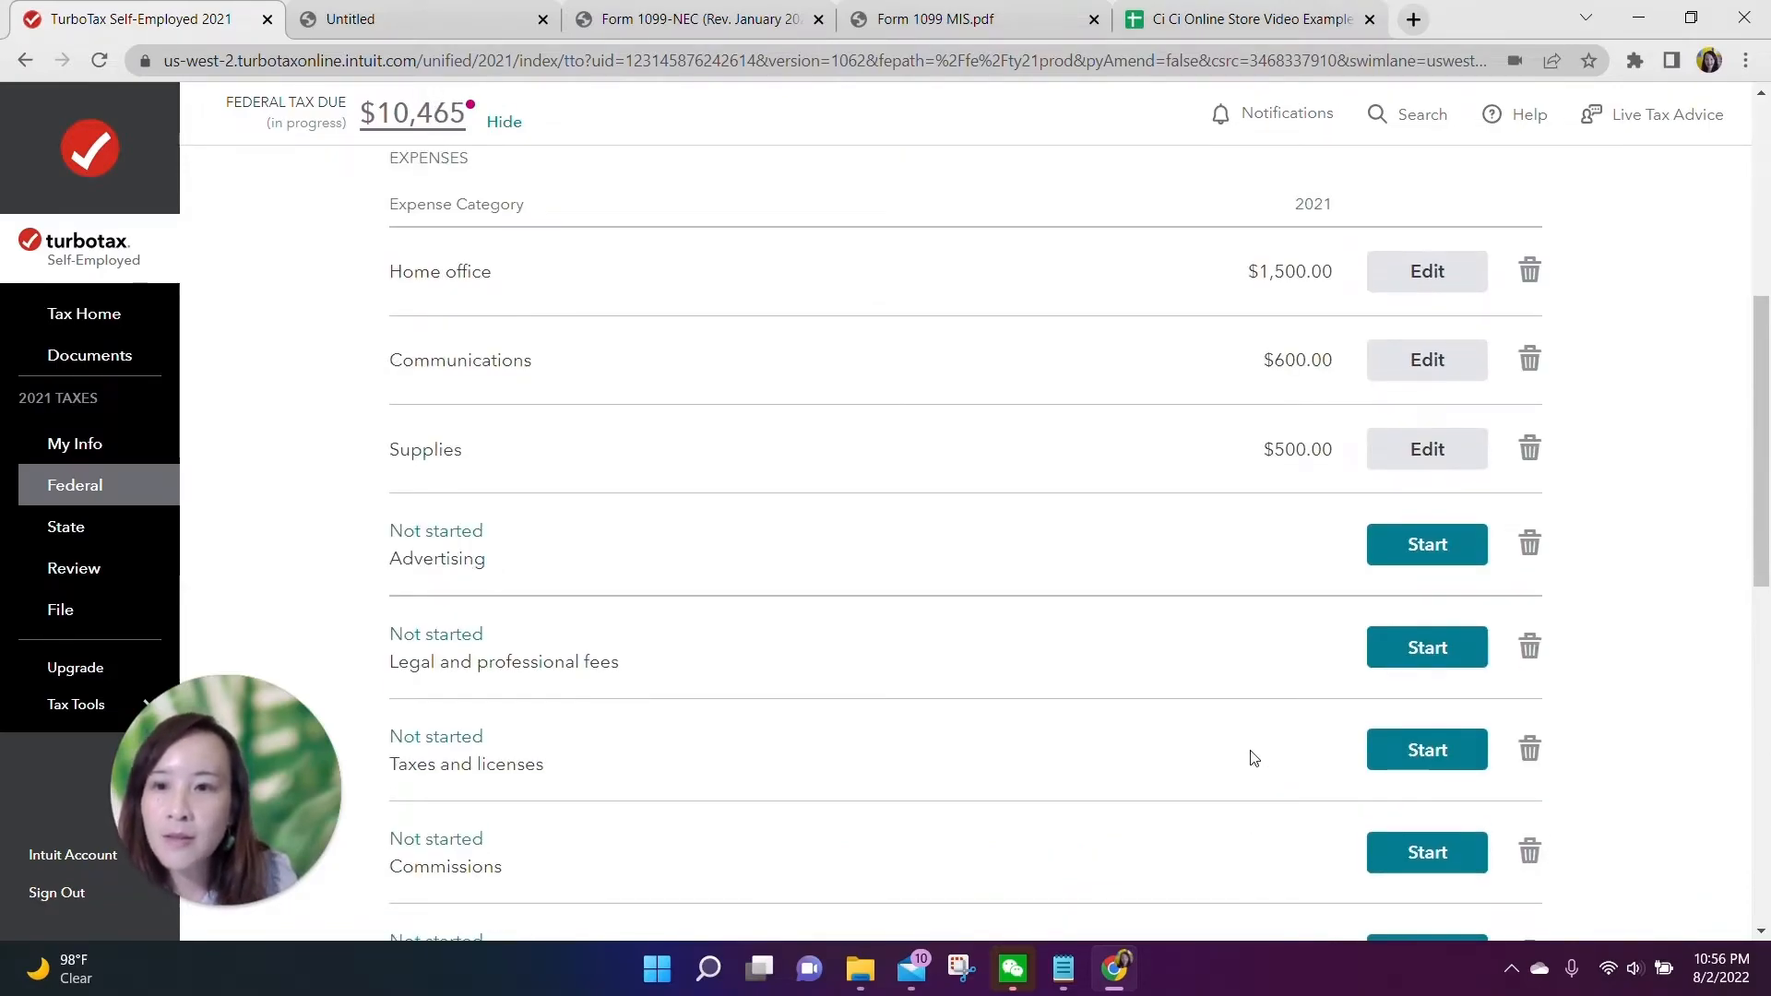
{"action": "left_click", "coordinate": [1455, 555]}
{"action": "scroll", "coordinate": [886, 561], "scroll_direction": "down", "scroll_amount": 3}
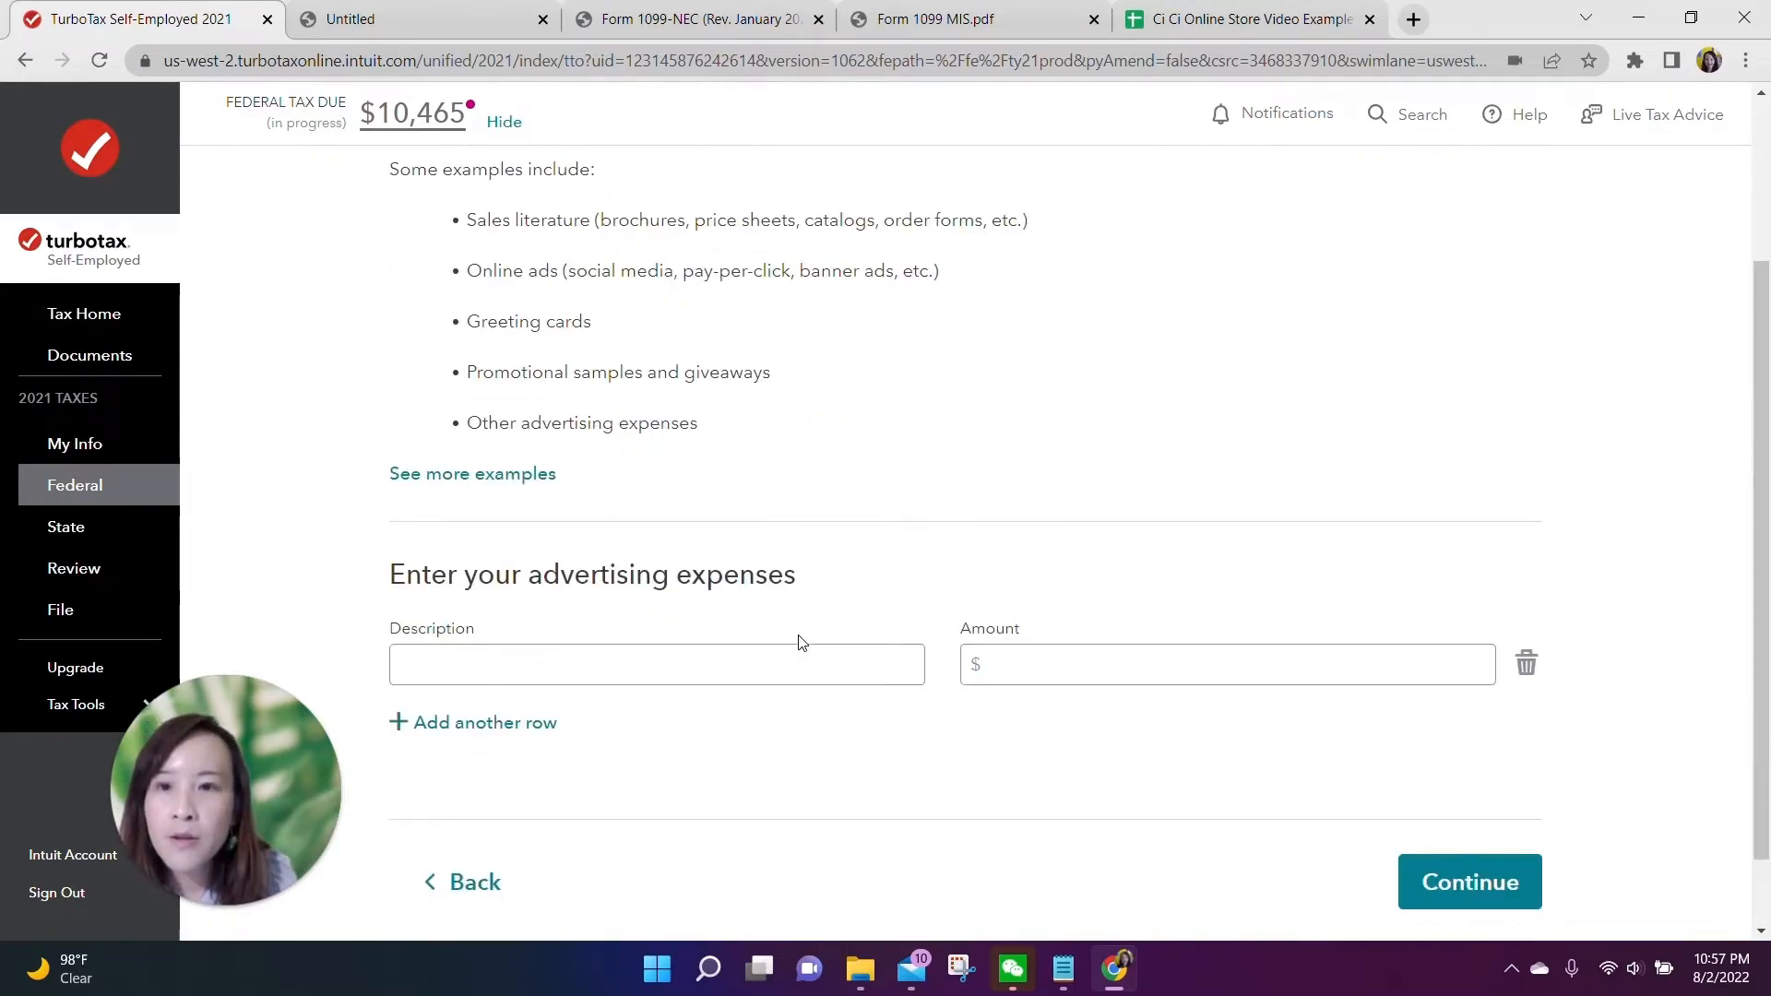
{"action": "left_click", "coordinate": [798, 657]}
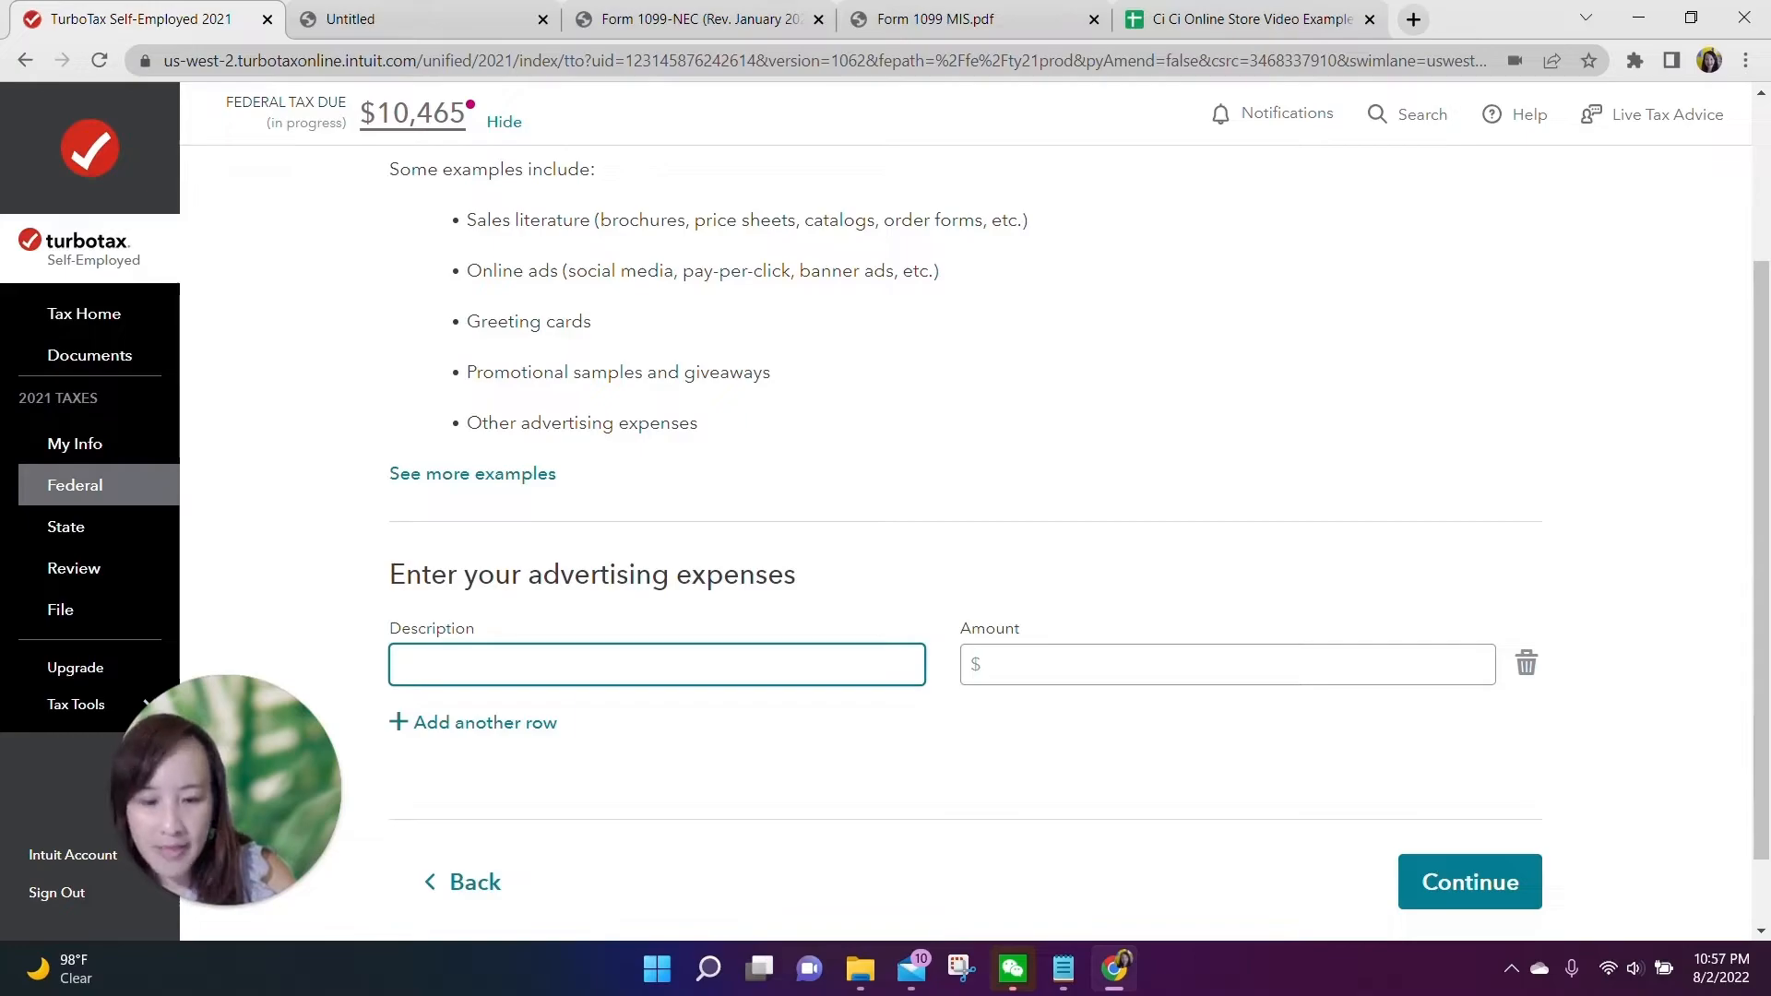
{"action": "type", "text": "A"}
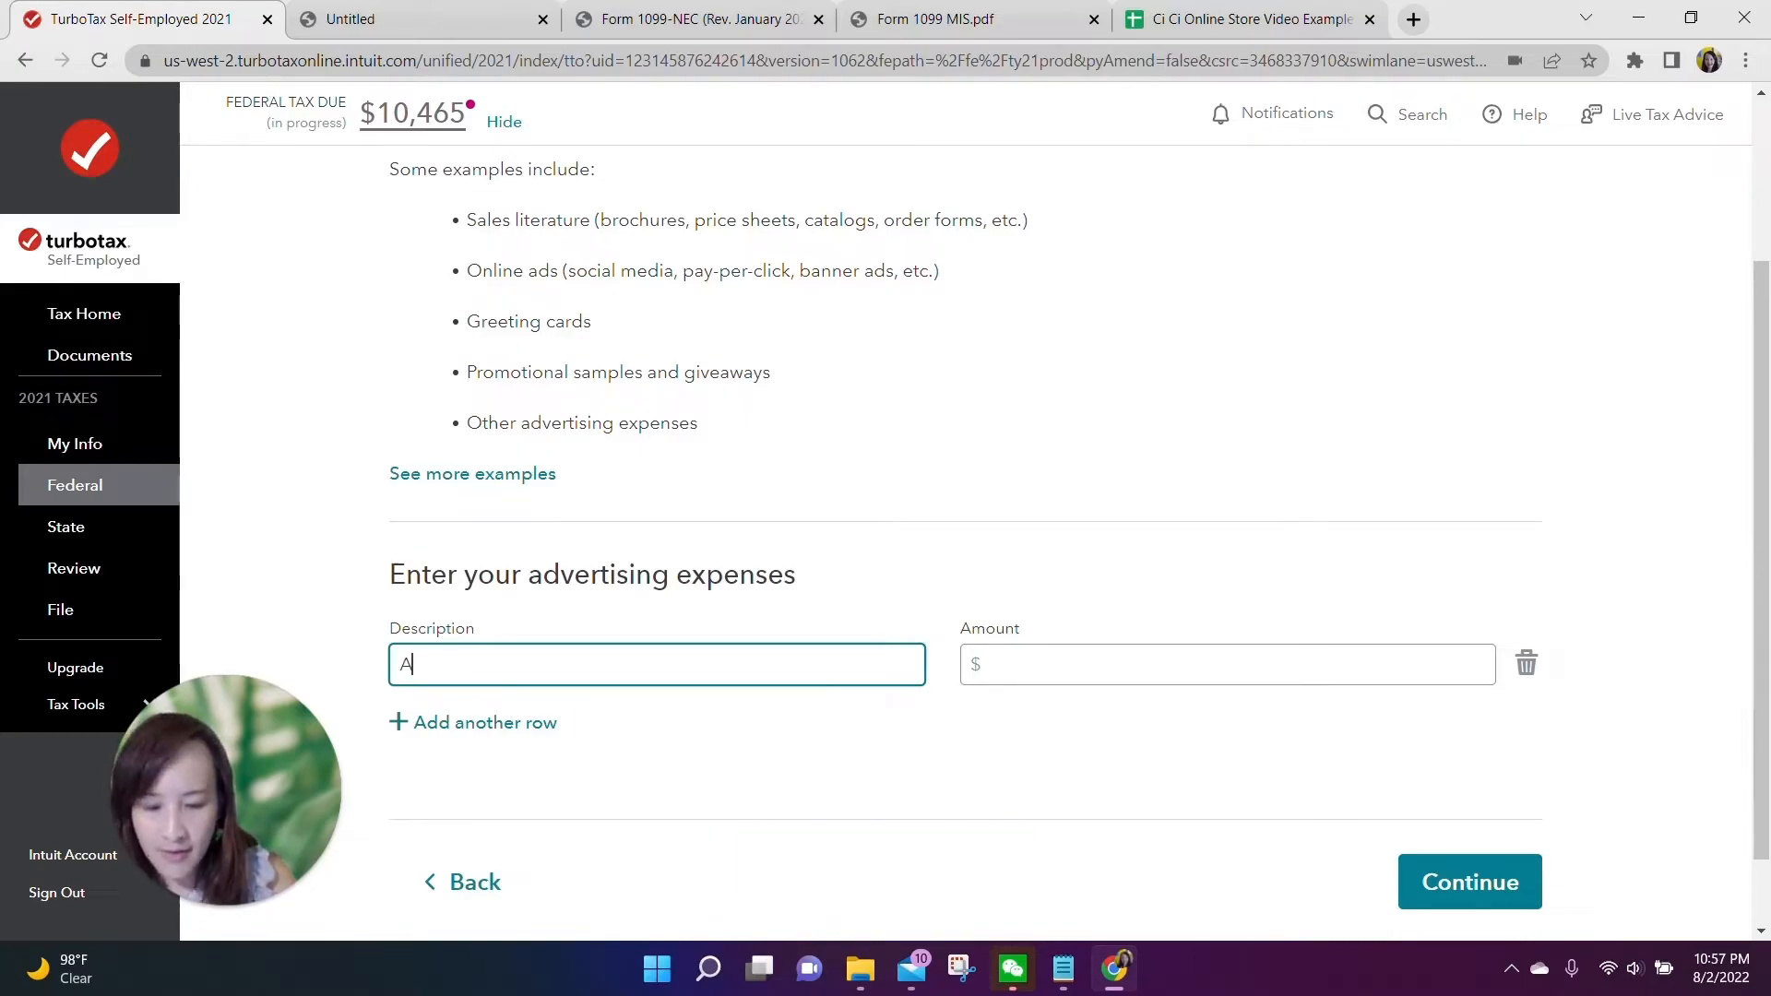
{"action": "type", "text": "dvertising"}
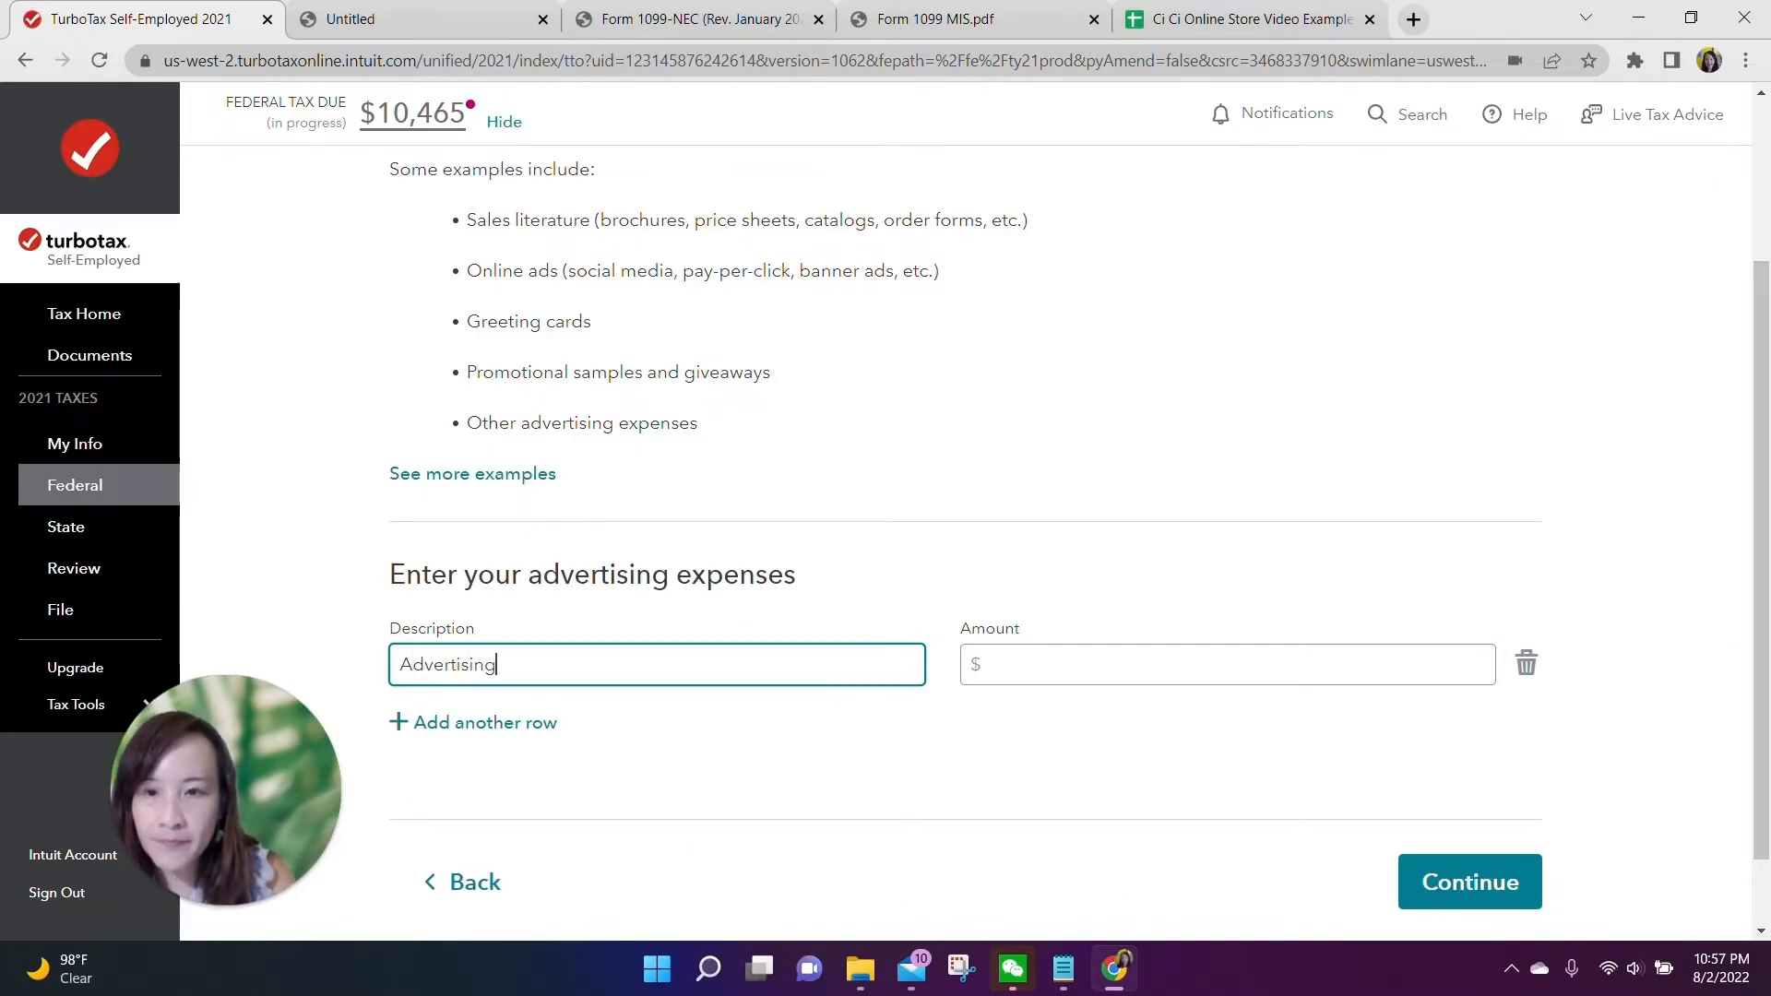
{"action": "type", "text": ", goo"}
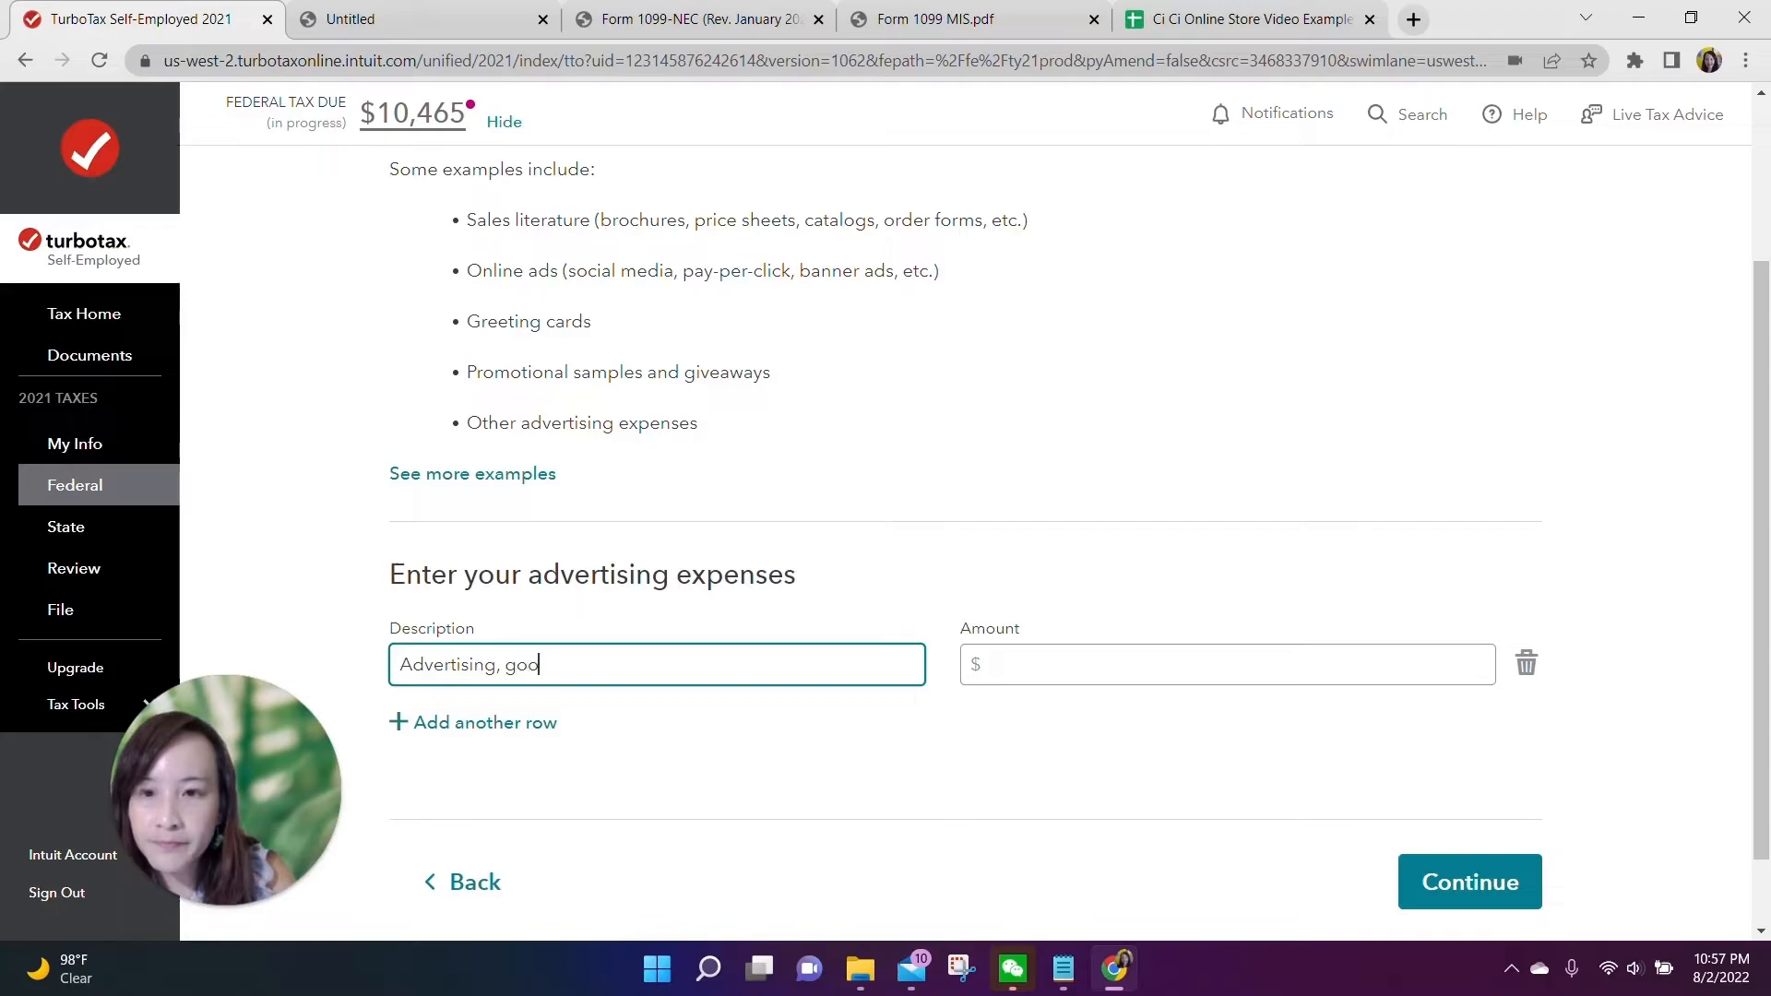
{"action": "type", "text": "gle ads, business cards"}
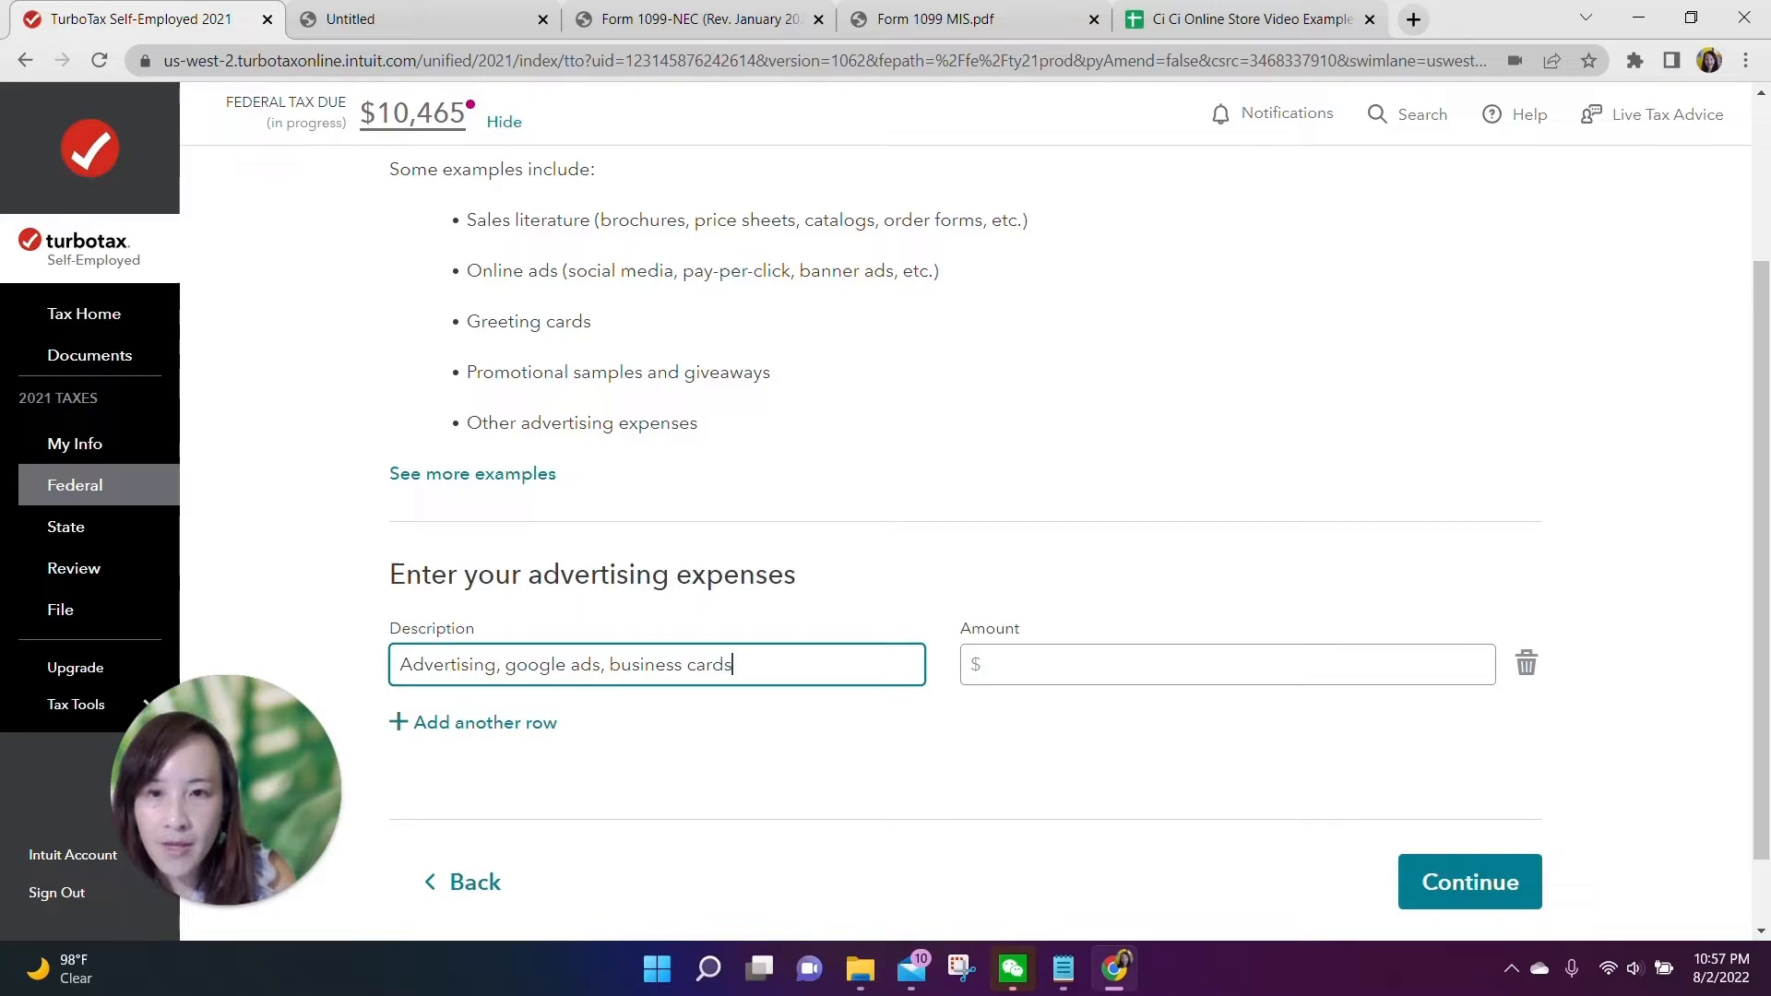
{"action": "key", "text": "Tab"}
{"action": "type", "text": "700"}
{"action": "left_click", "coordinate": [1427, 882]}
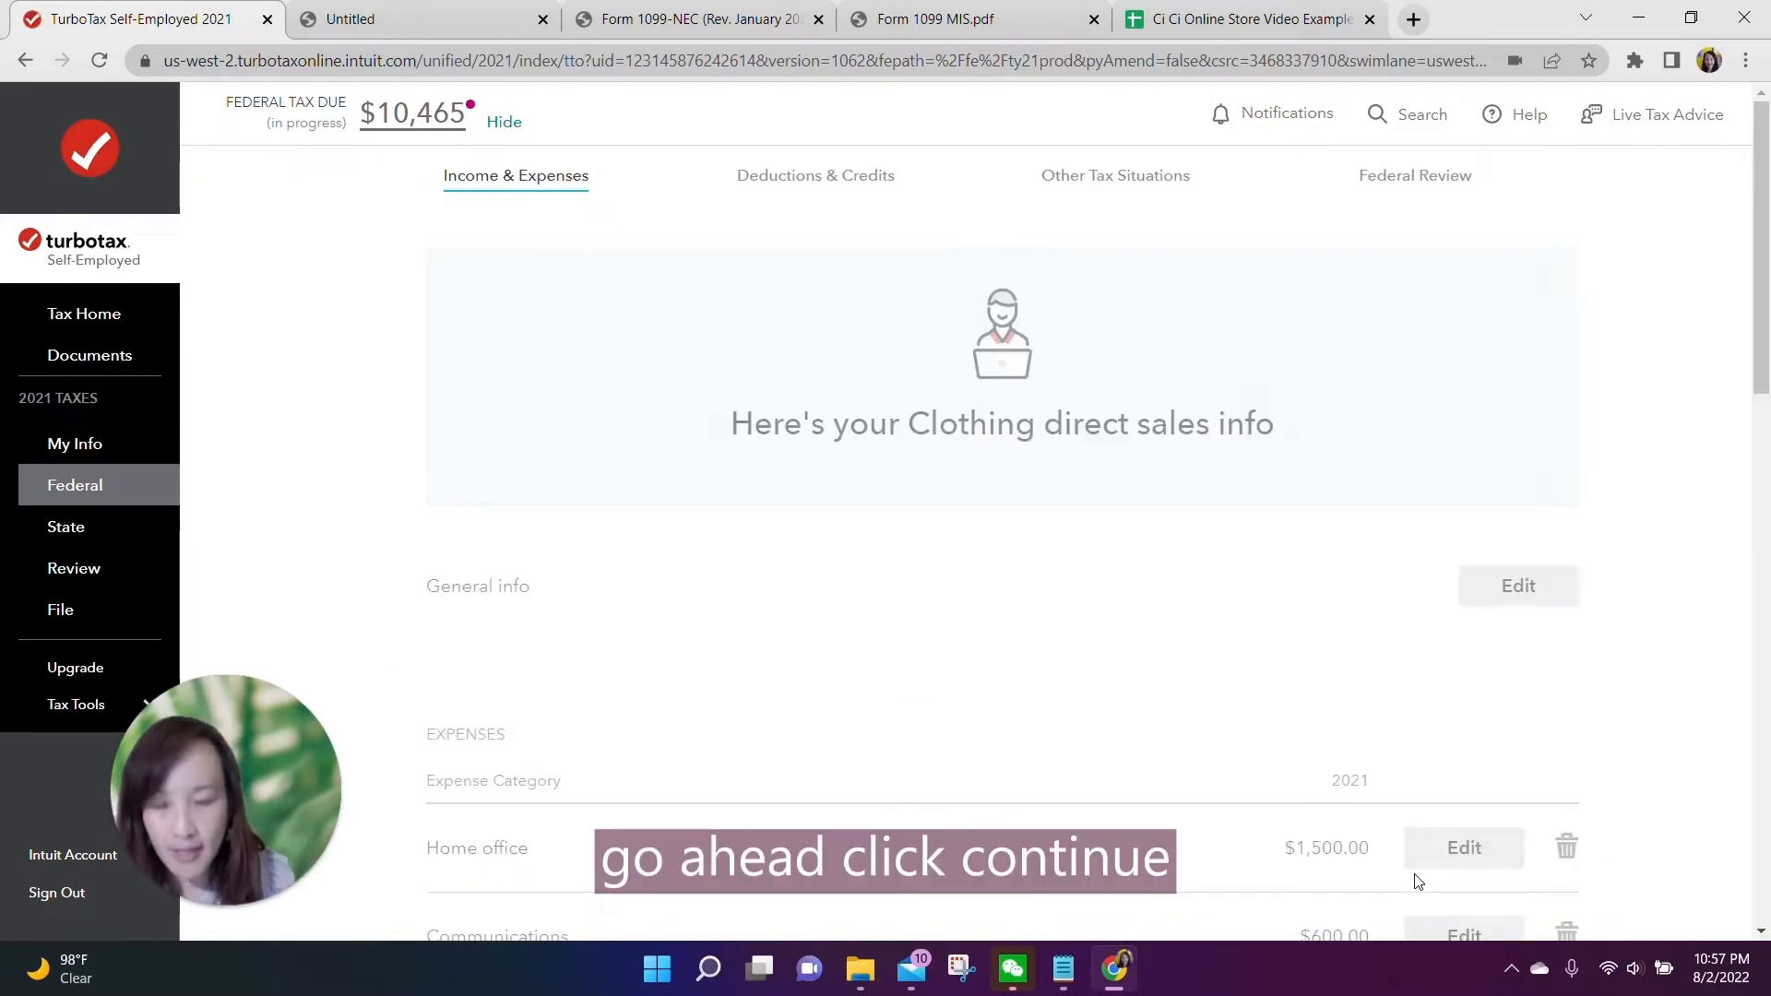
Step: Add a legal and professional fees expense described as Bookkeeper with an amount of $1,200
{"action": "scroll", "coordinate": [1320, 875], "scroll_direction": "down", "scroll_amount": 5}
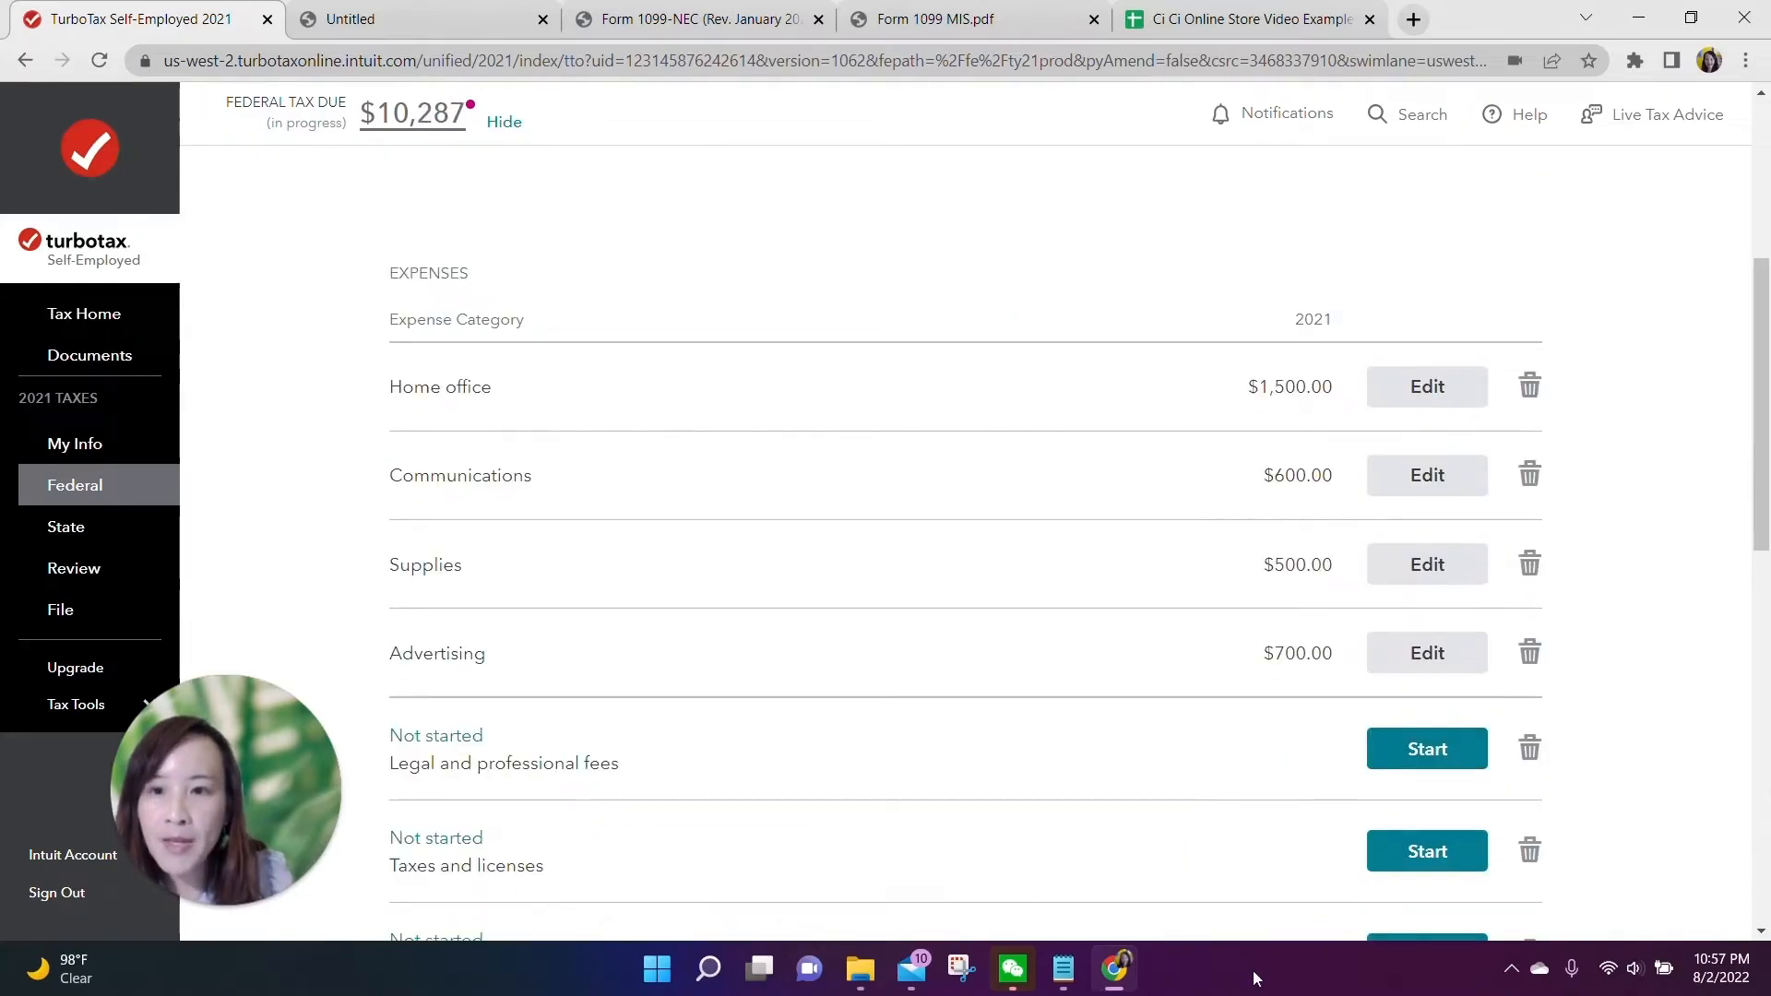
{"action": "left_click", "coordinate": [1420, 758]}
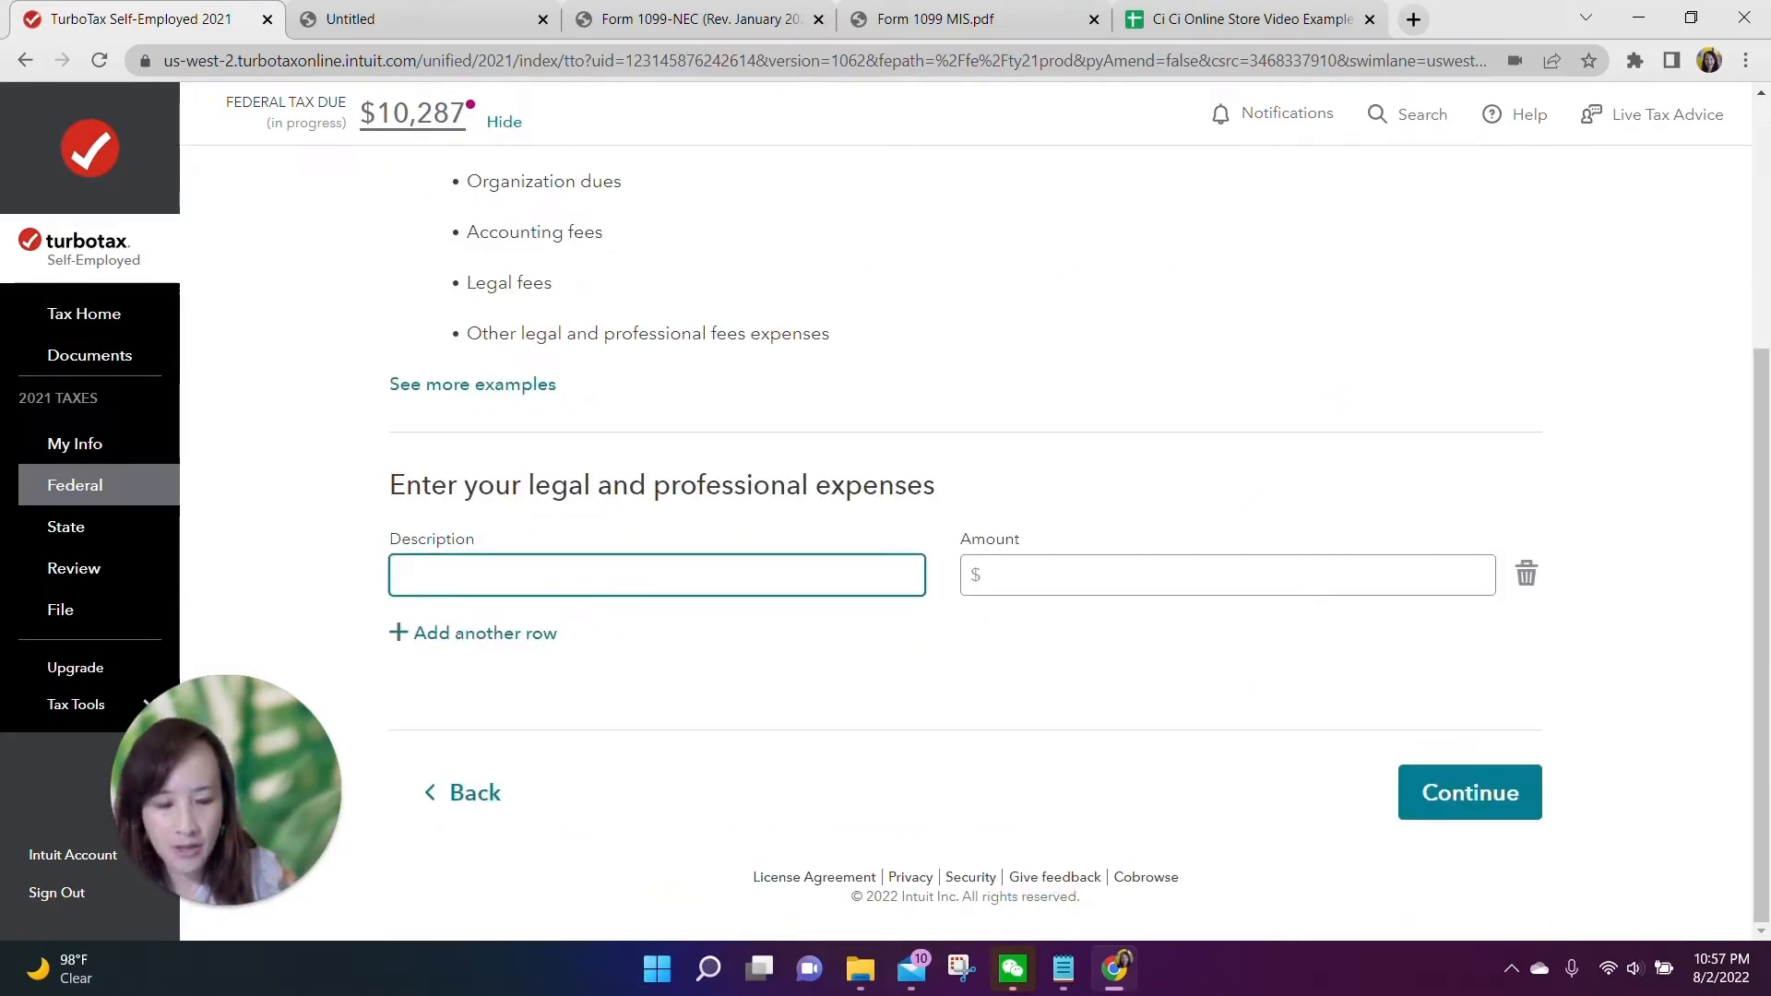
{"action": "type", "text": "Bookkeeper"}
{"action": "key", "text": "Tab"}
{"action": "type", "text": "1200"}
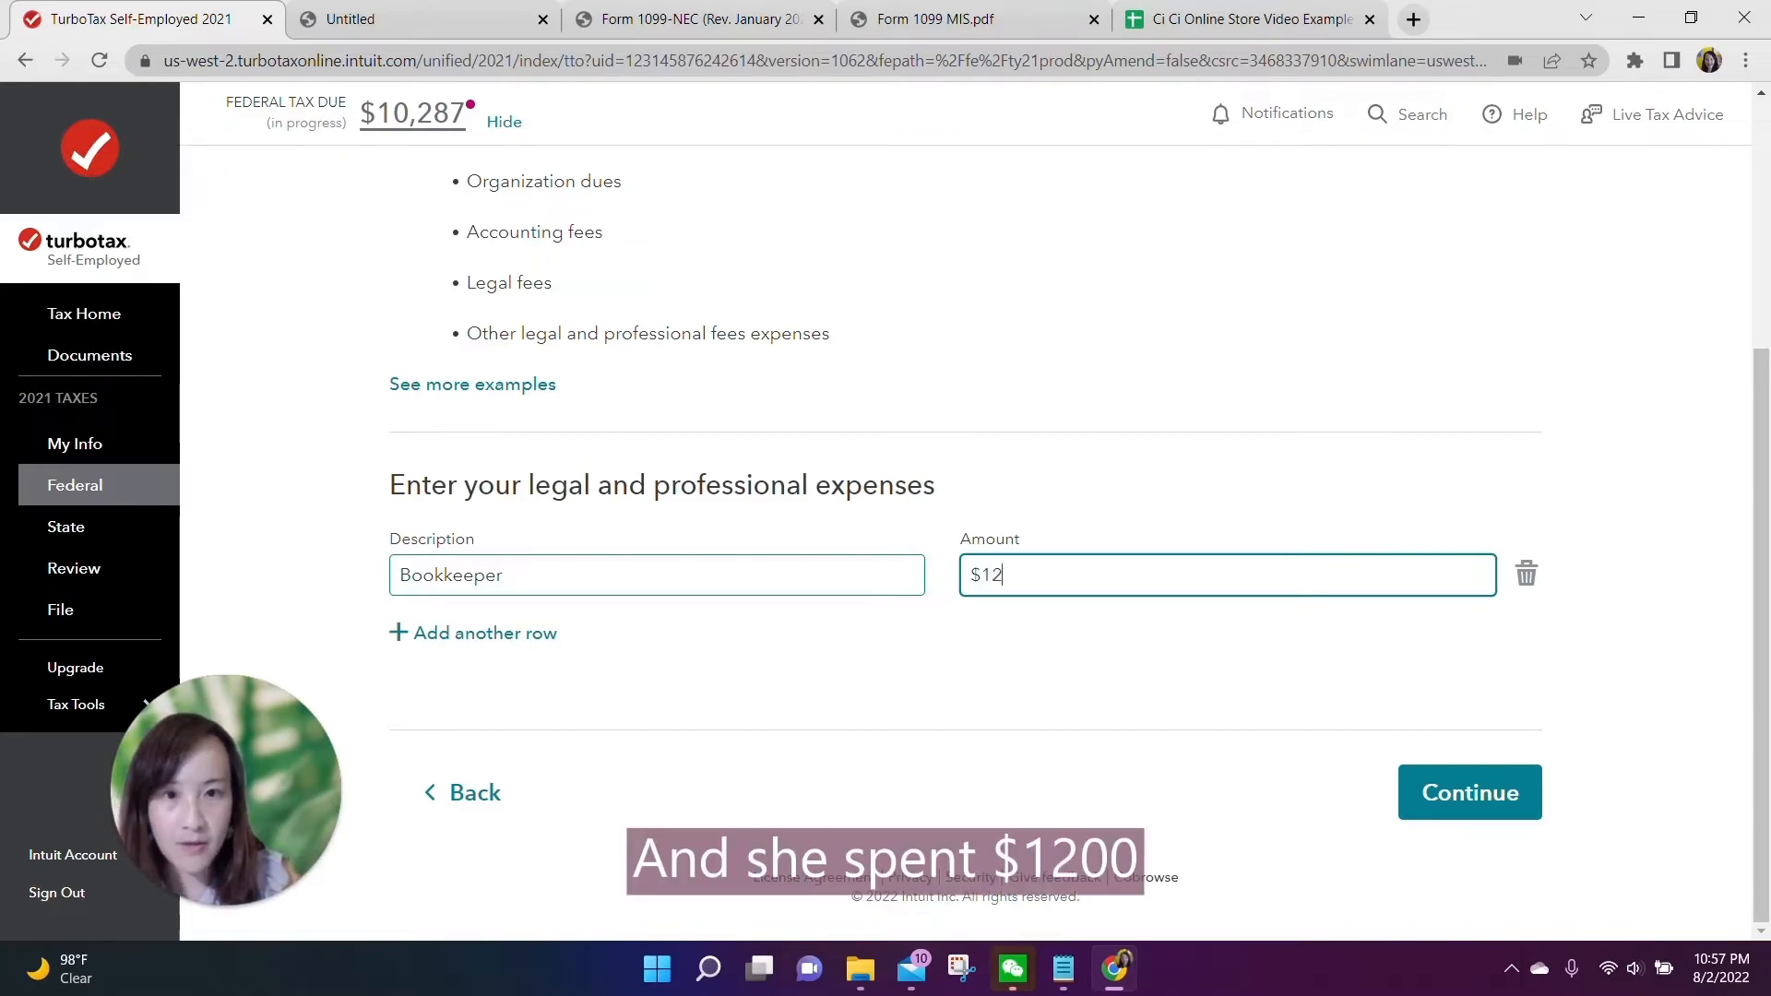
{"action": "left_click", "coordinate": [1443, 789]}
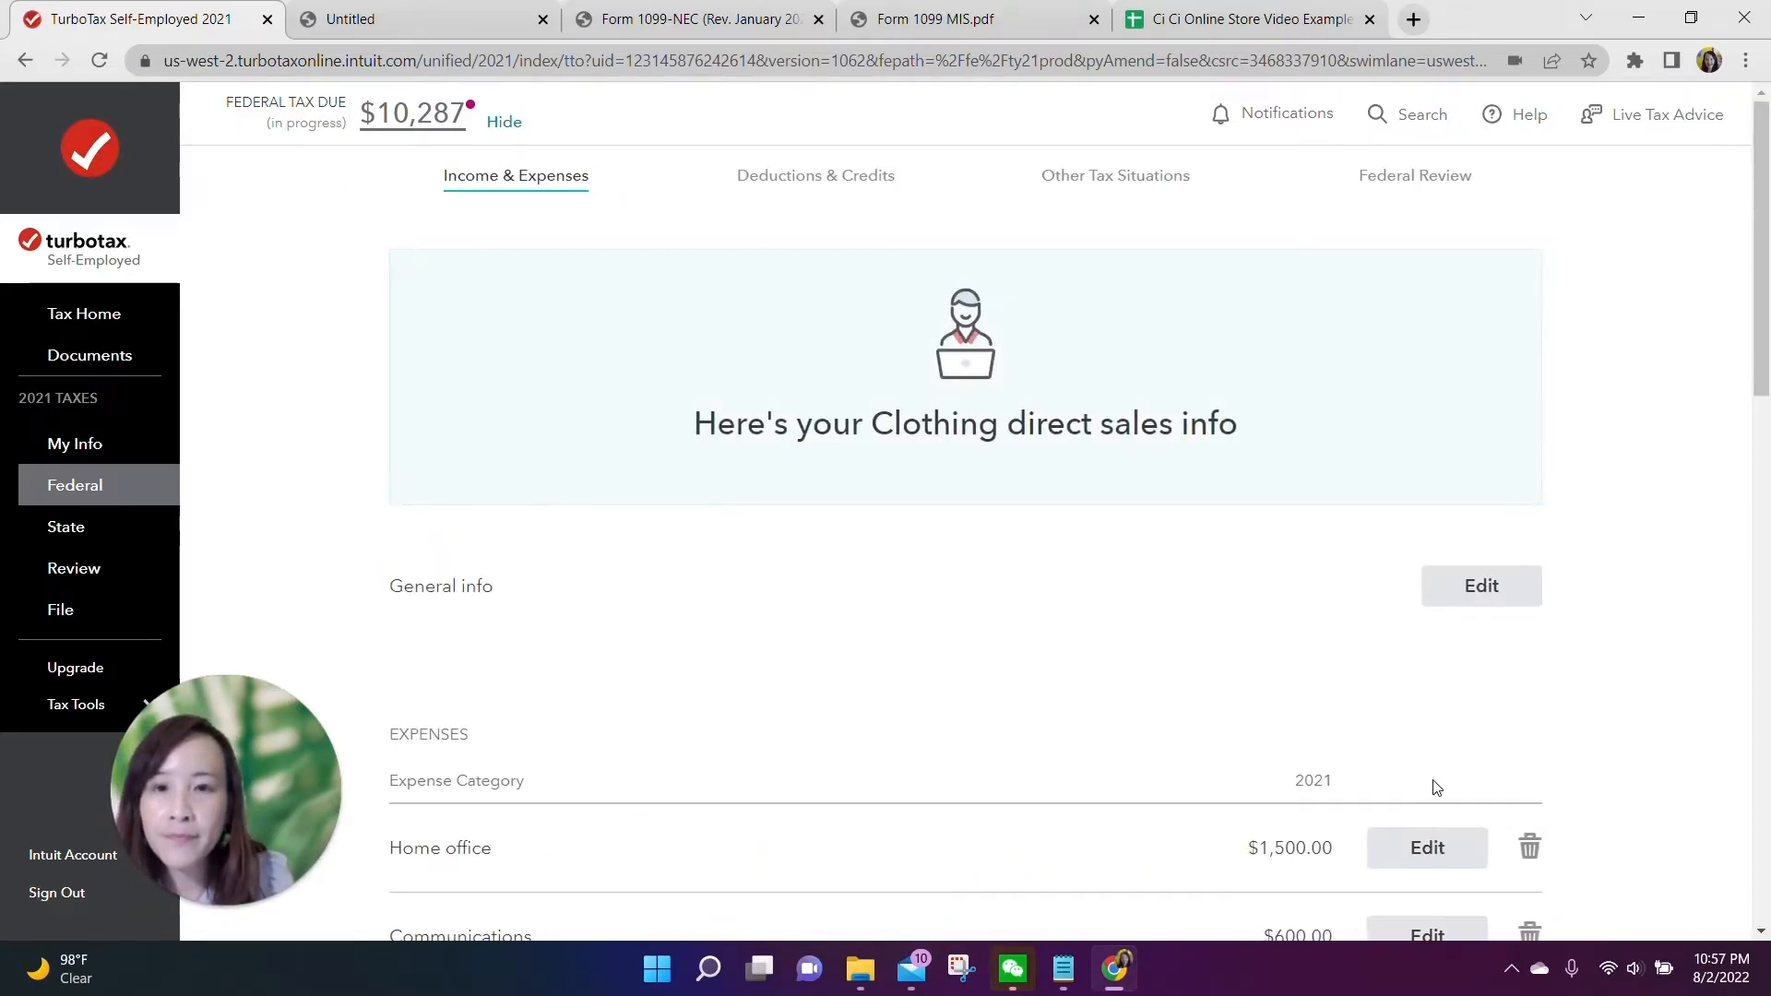
Step: Add a taxes and licenses expense described as Sales Tax with an amount of $1,300
{"action": "scroll", "coordinate": [1350, 758], "scroll_direction": "down", "scroll_amount": 1}
{"action": "scroll", "coordinate": [1116, 691], "scroll_direction": "up", "scroll_amount": 1}
{"action": "scroll", "coordinate": [1123, 696], "scroll_direction": "down", "scroll_amount": 8}
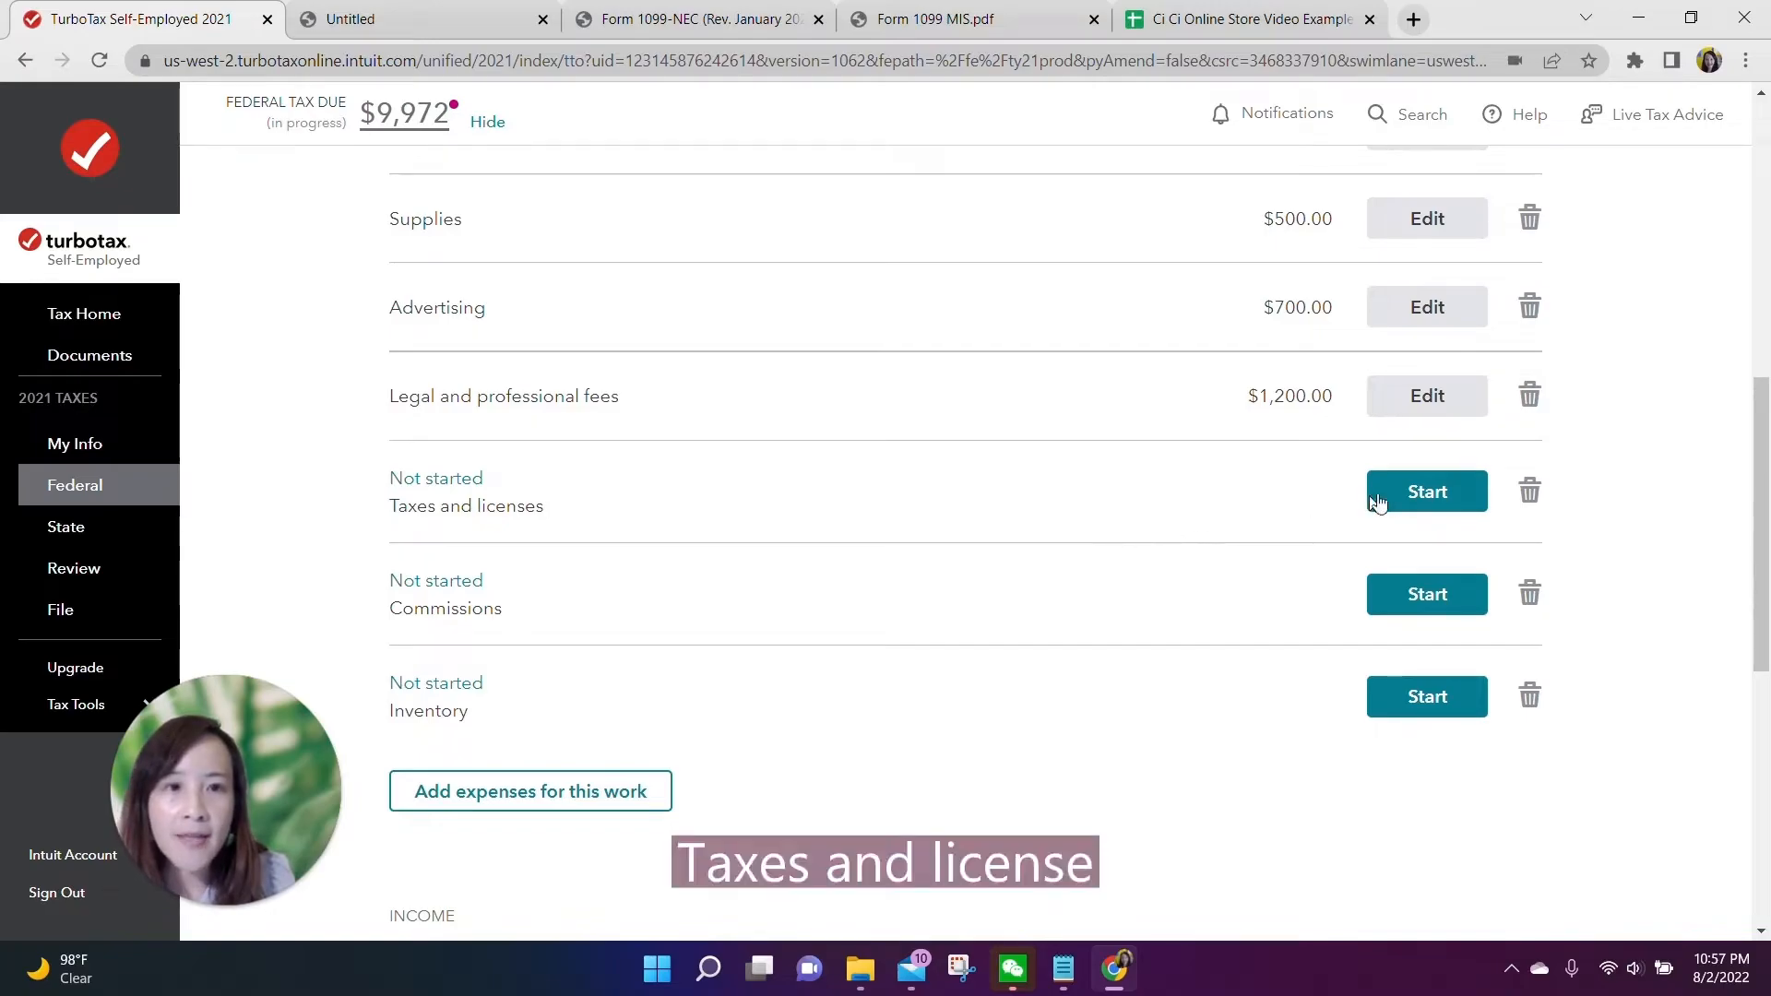
{"action": "left_click", "coordinate": [1395, 495]}
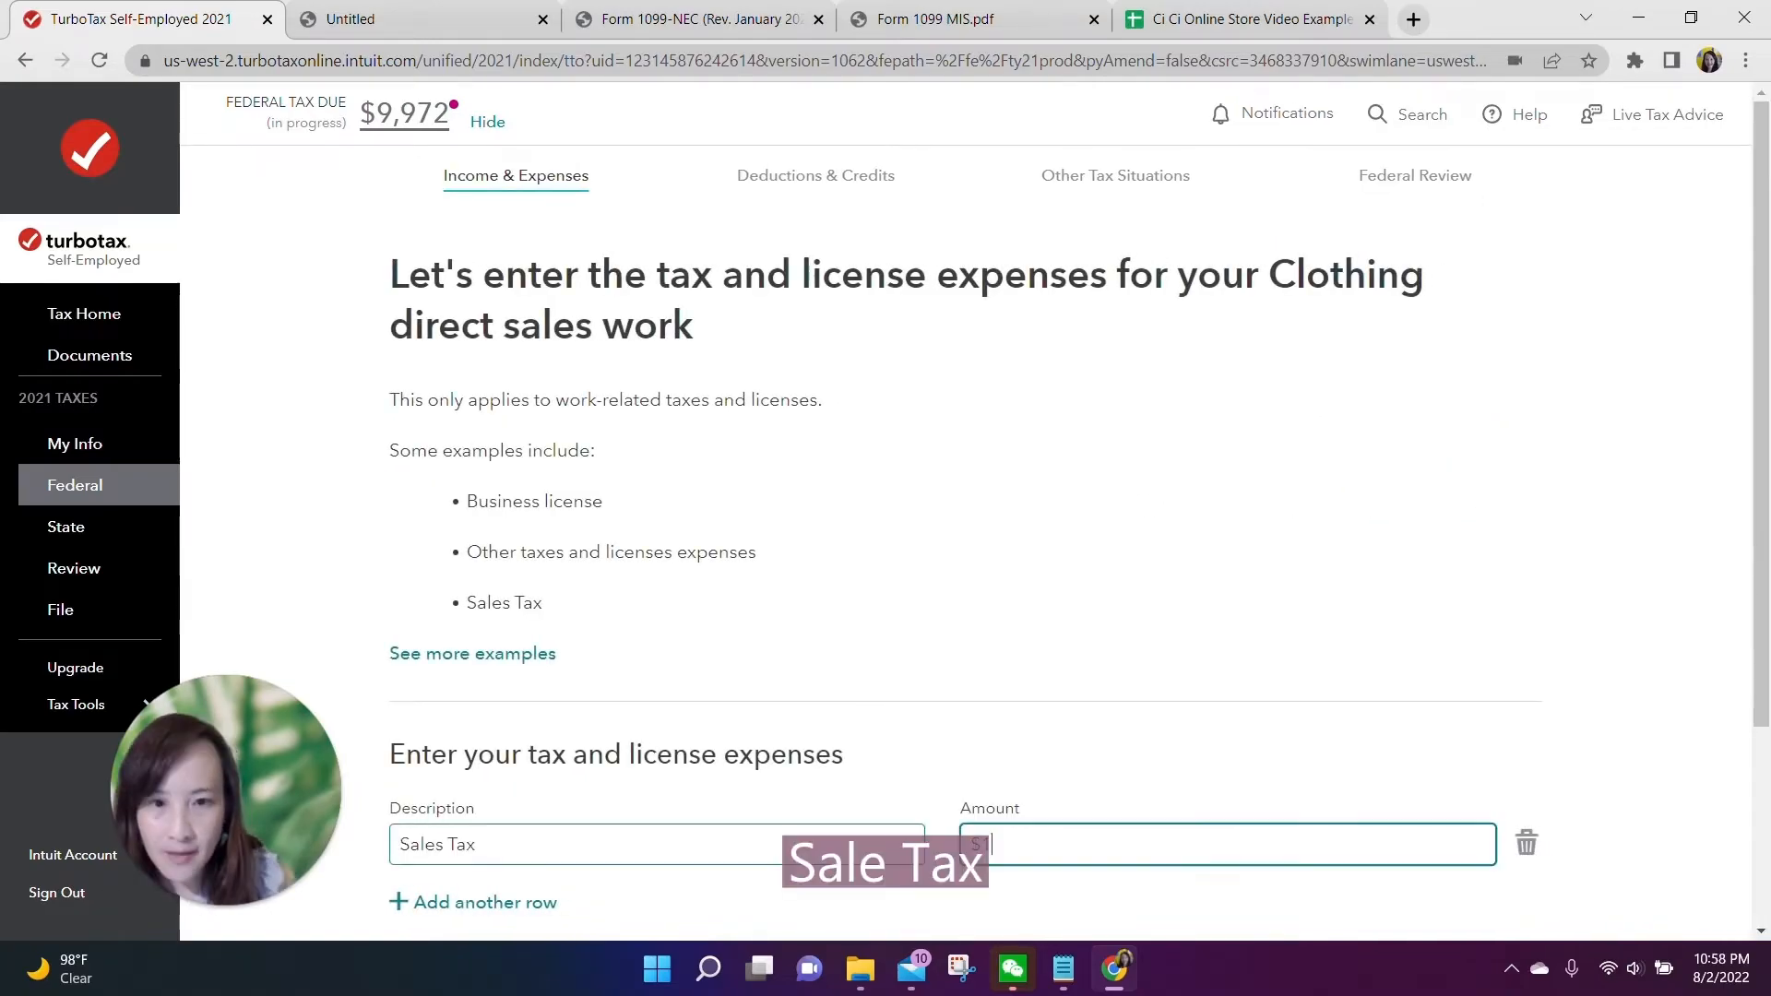
{"action": "type", "text": "00"}
{"action": "scroll", "coordinate": [628, 826], "scroll_direction": "down", "scroll_amount": 1}
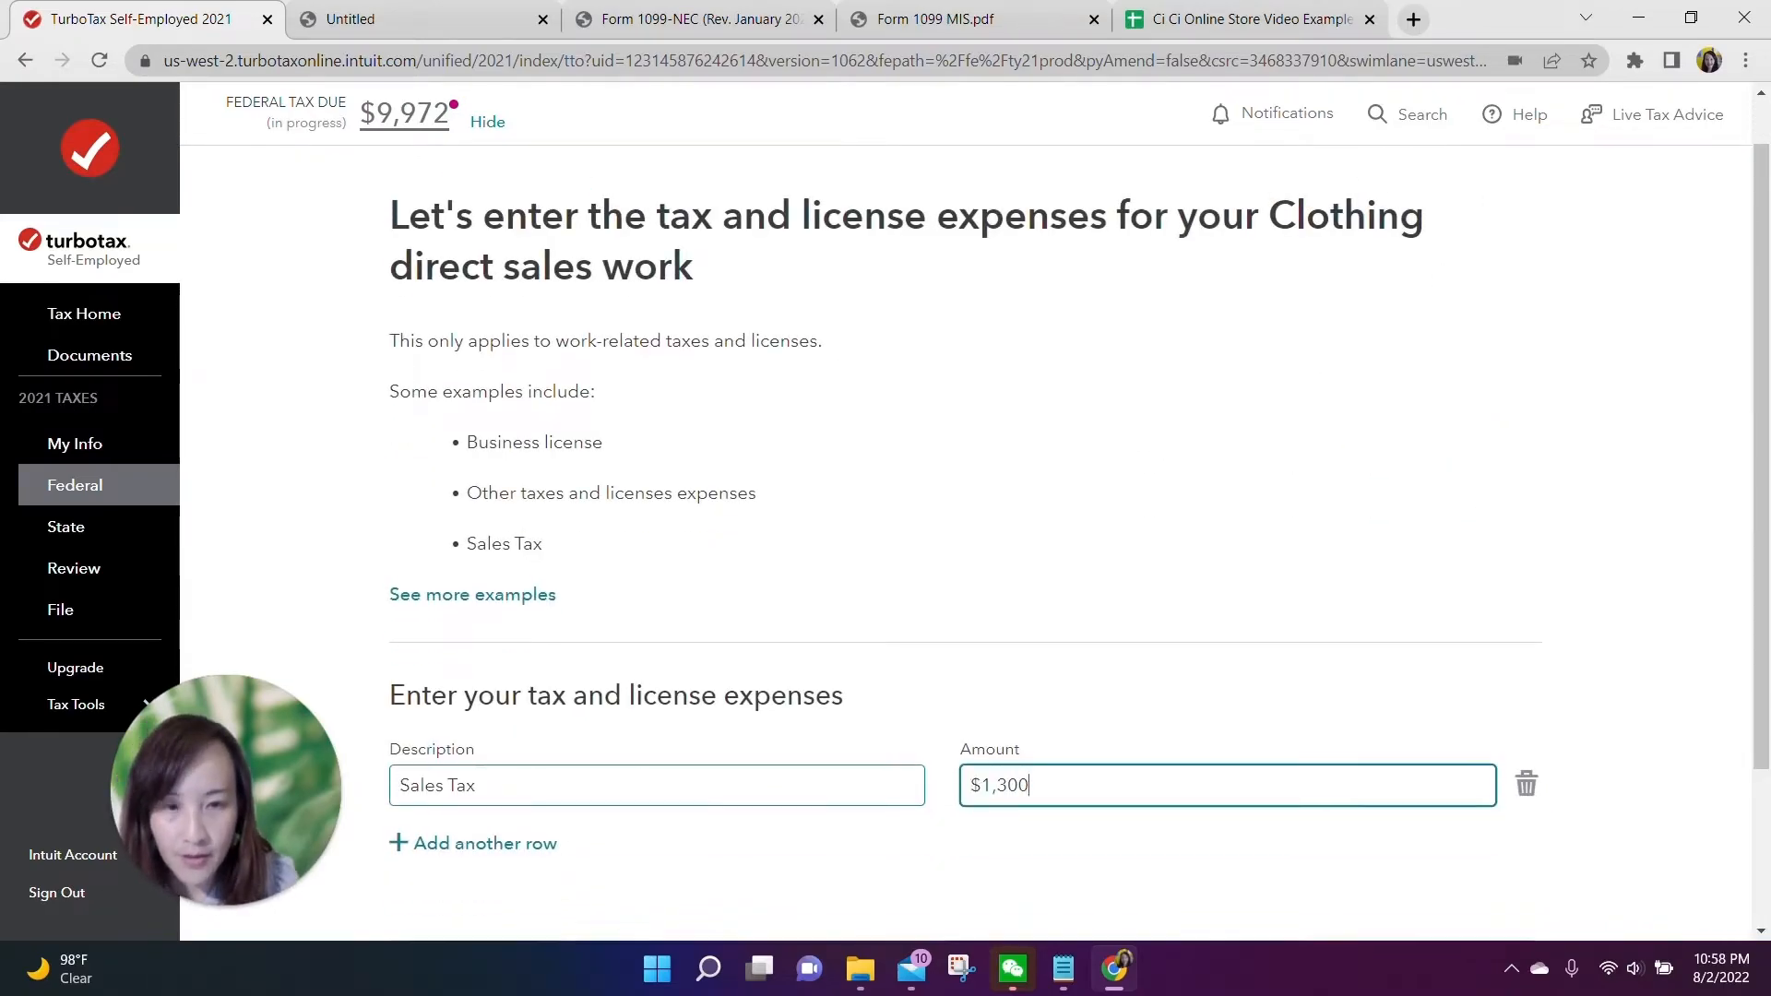
{"action": "scroll", "coordinate": [628, 825], "scroll_direction": "down", "scroll_amount": 1}
{"action": "left_click", "coordinate": [1505, 835]}
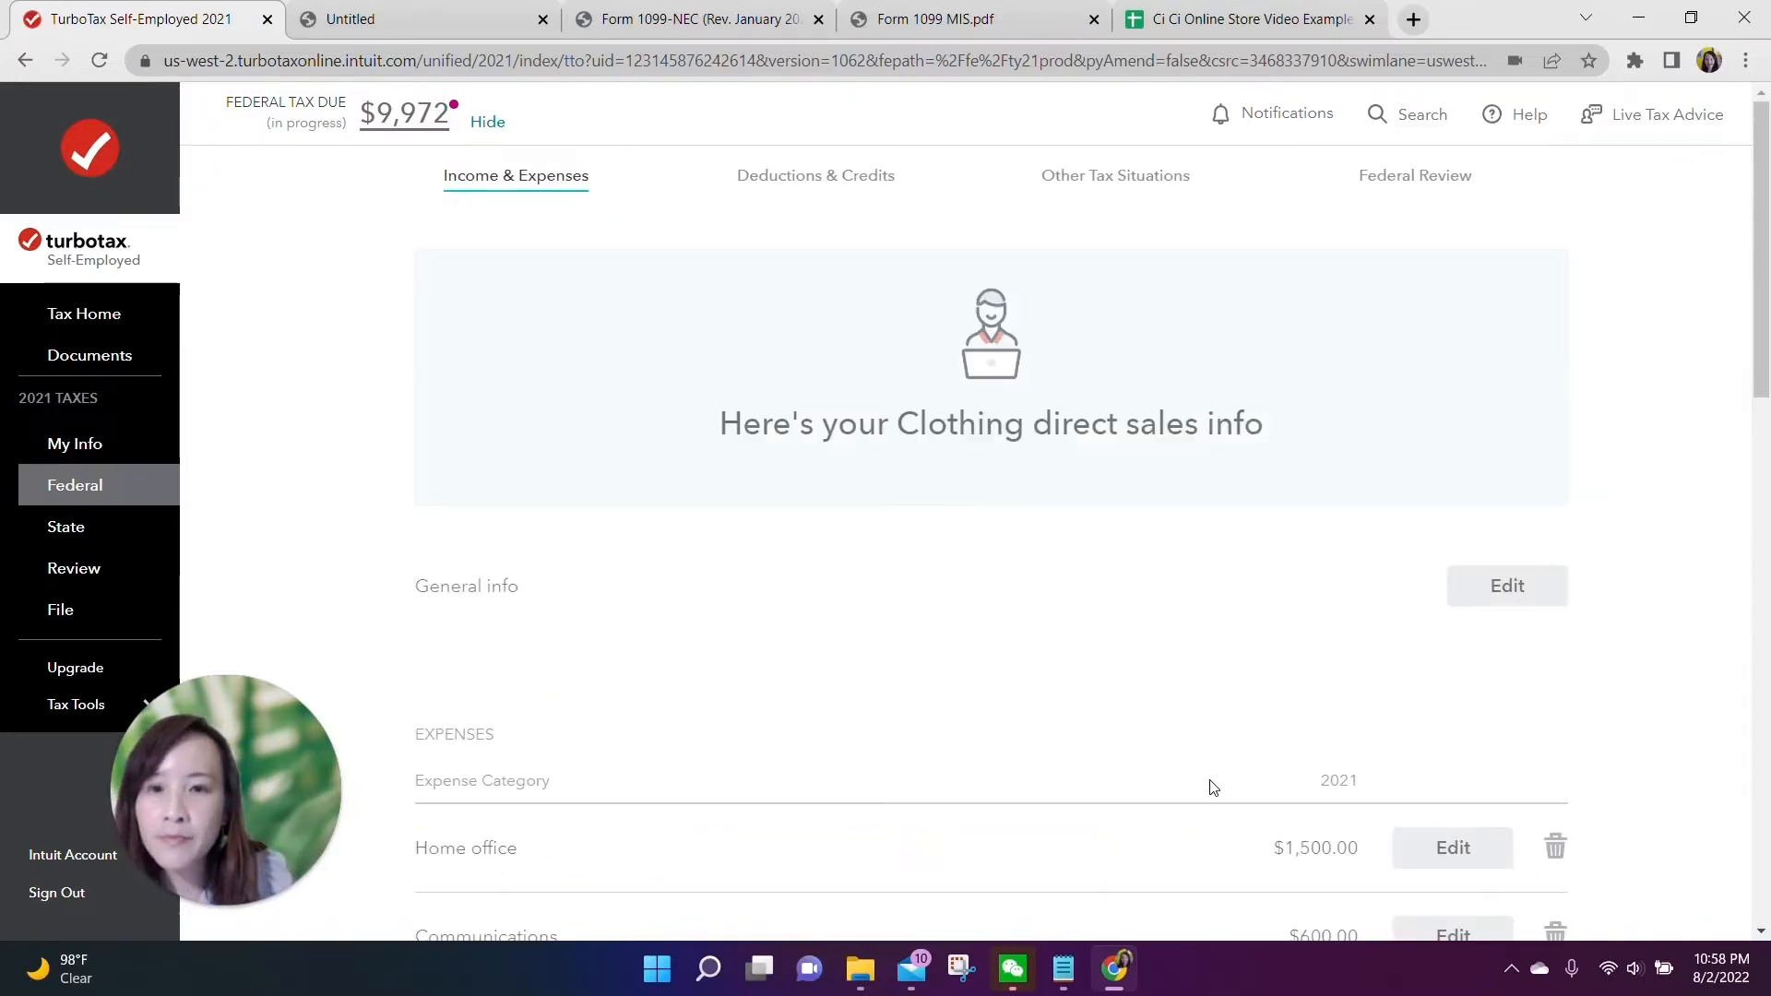
Step: Add a commissions expense described as Shopify with an amount of $1,100
{"action": "scroll", "coordinate": [1189, 754], "scroll_direction": "down", "scroll_amount": 10}
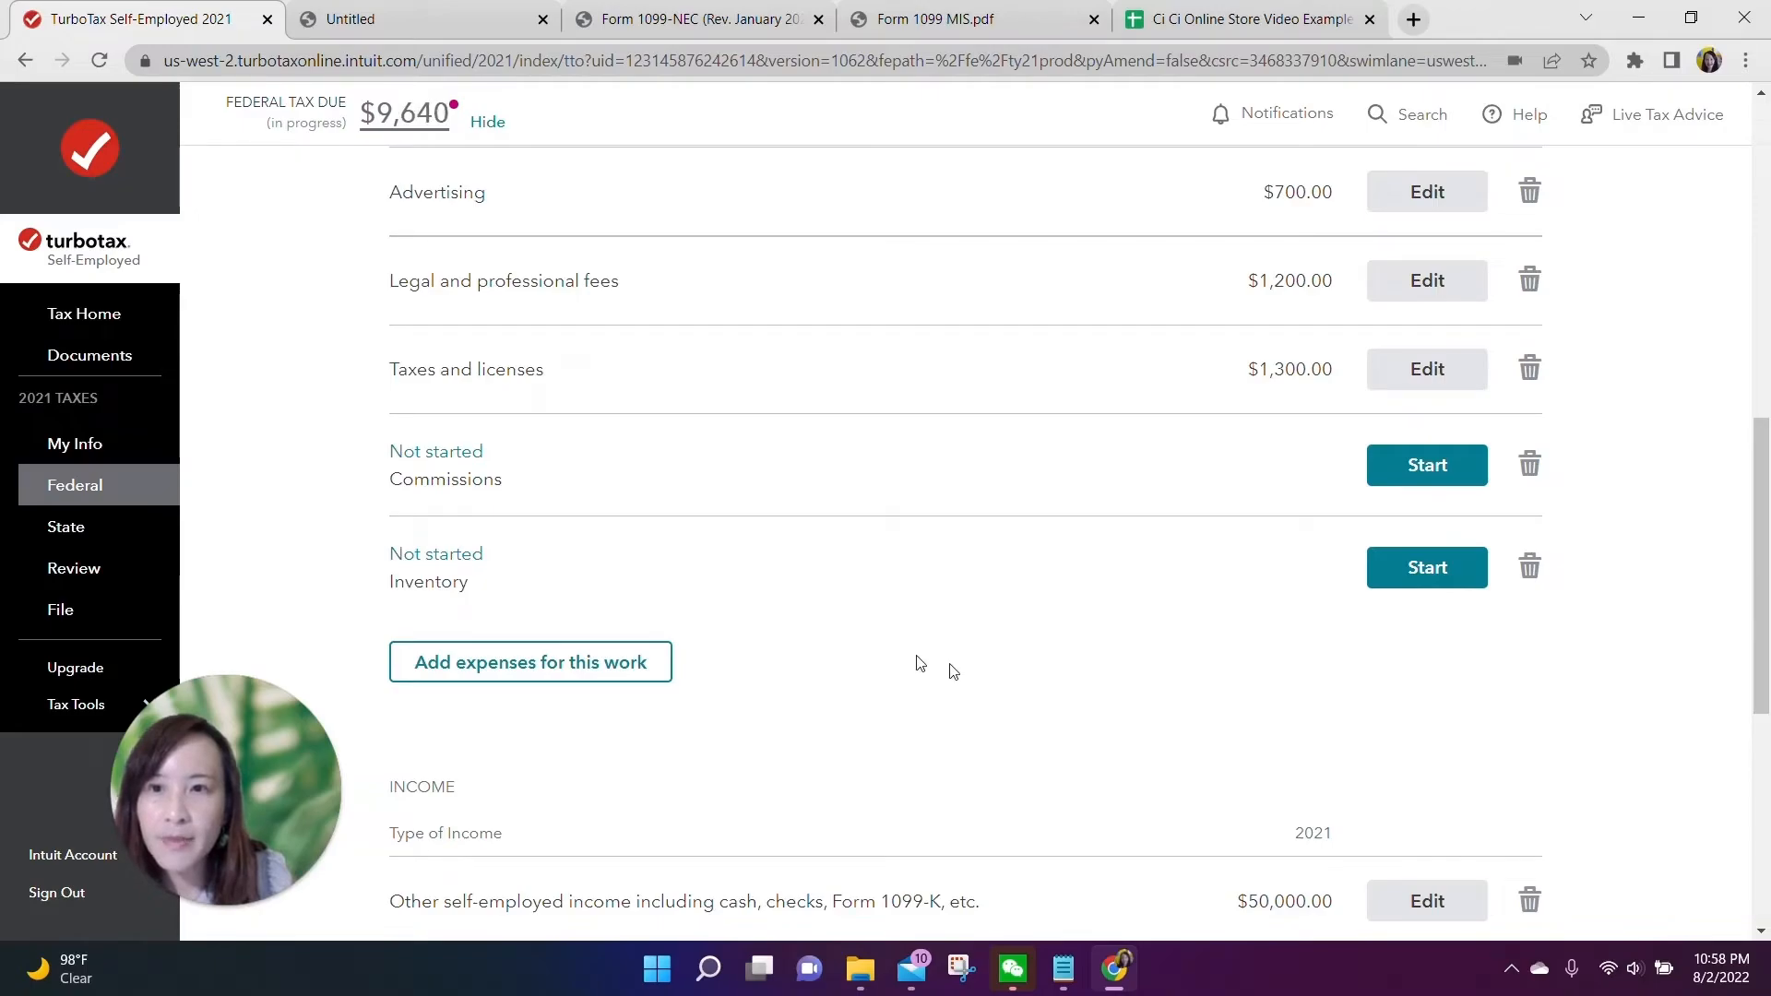
{"action": "left_click", "coordinate": [1399, 474]}
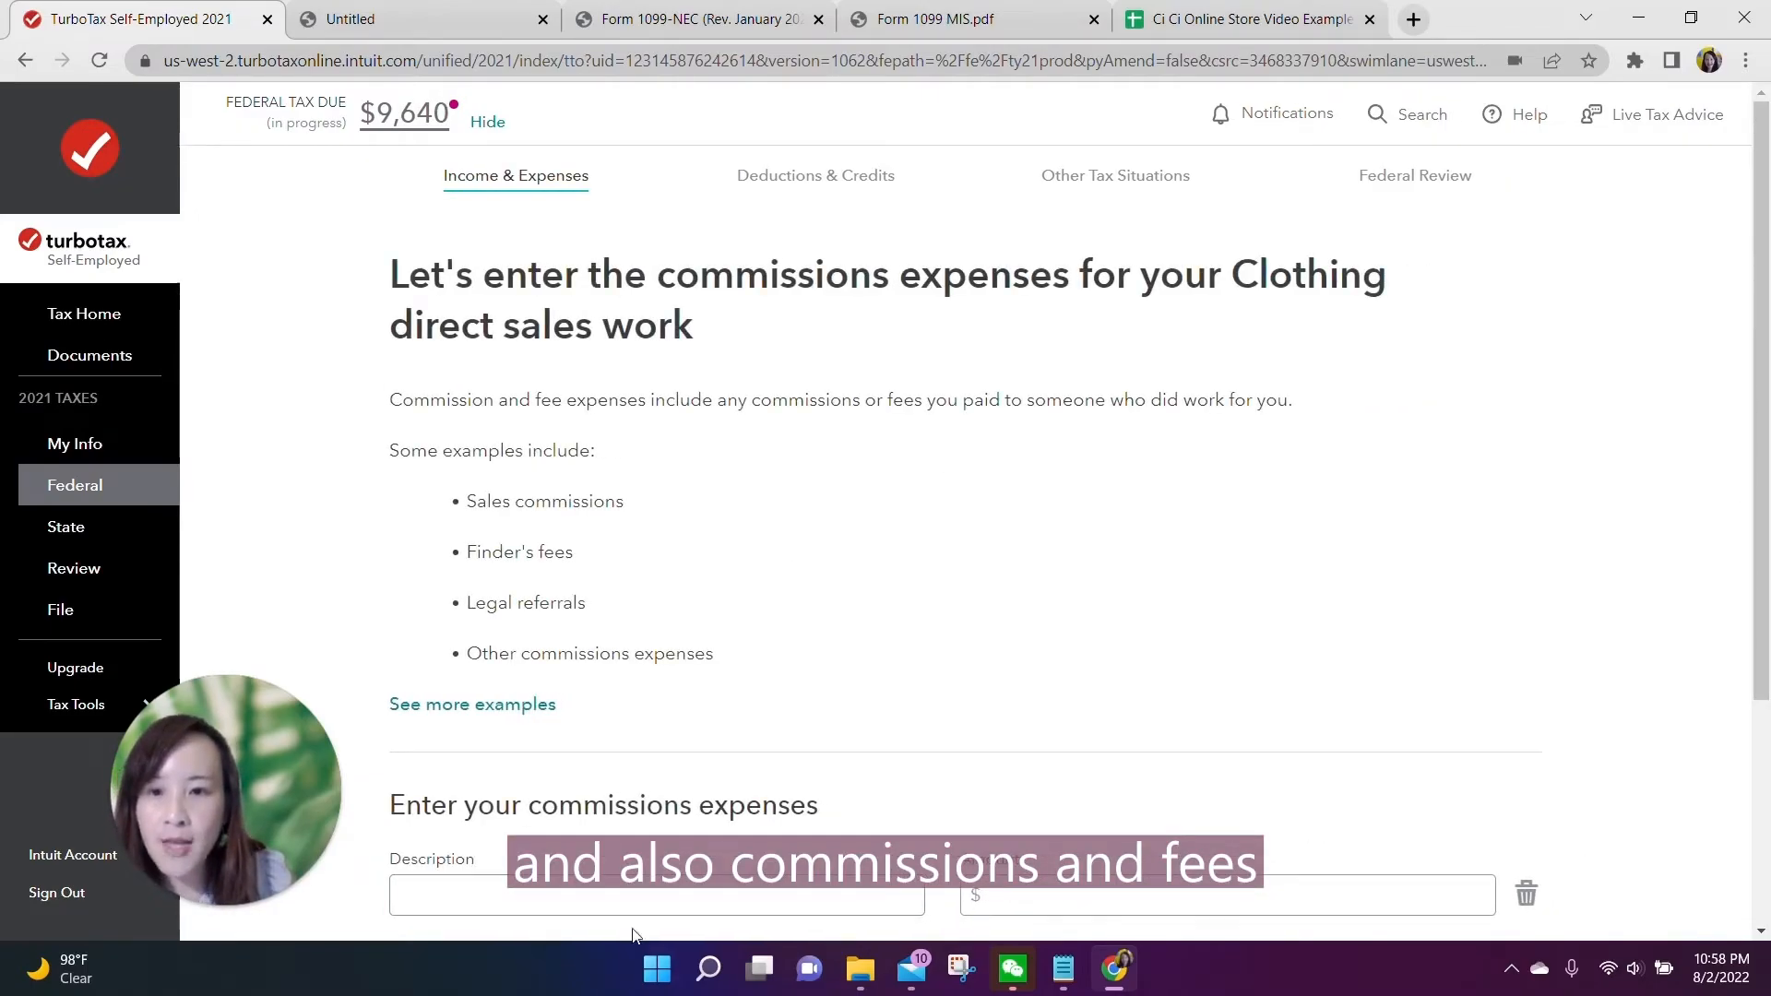
{"action": "left_click", "coordinate": [633, 893]}
{"action": "type", "text": "Shopigy"}
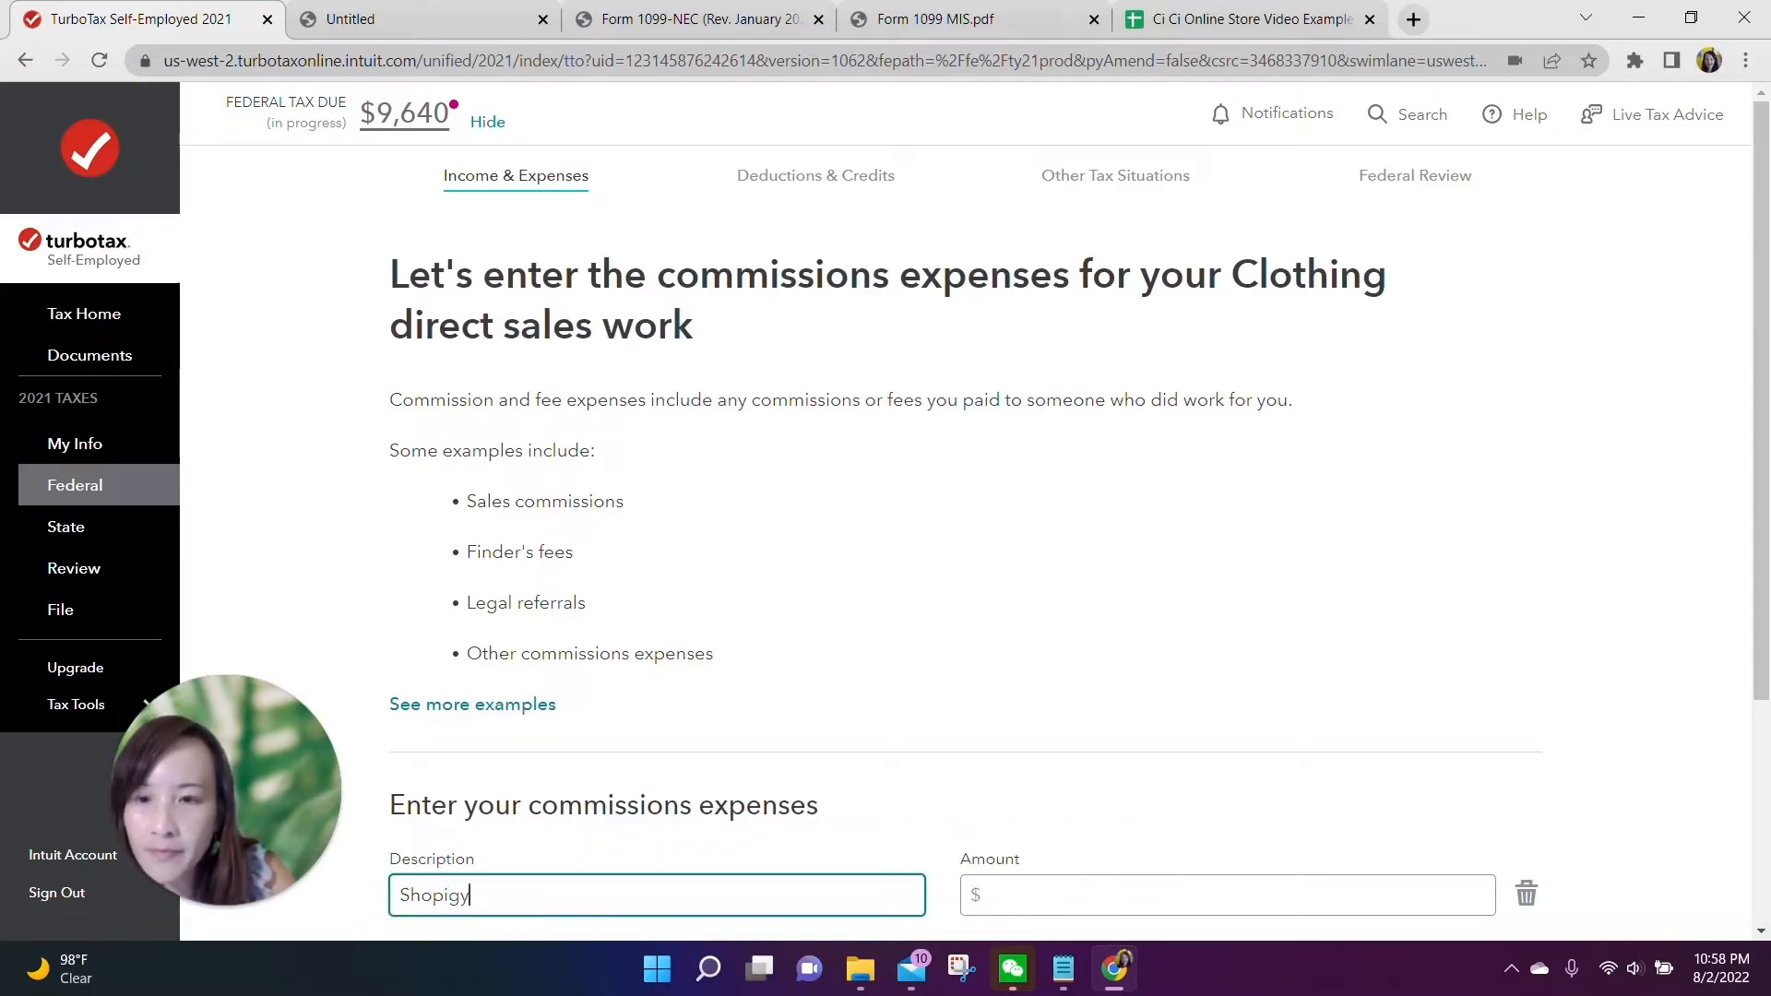
{"action": "key", "text": "BackSpace"}
{"action": "key", "text": "BackSpace"}
{"action": "key", "text": "BackSpace"}
{"action": "type", "text": "if"}
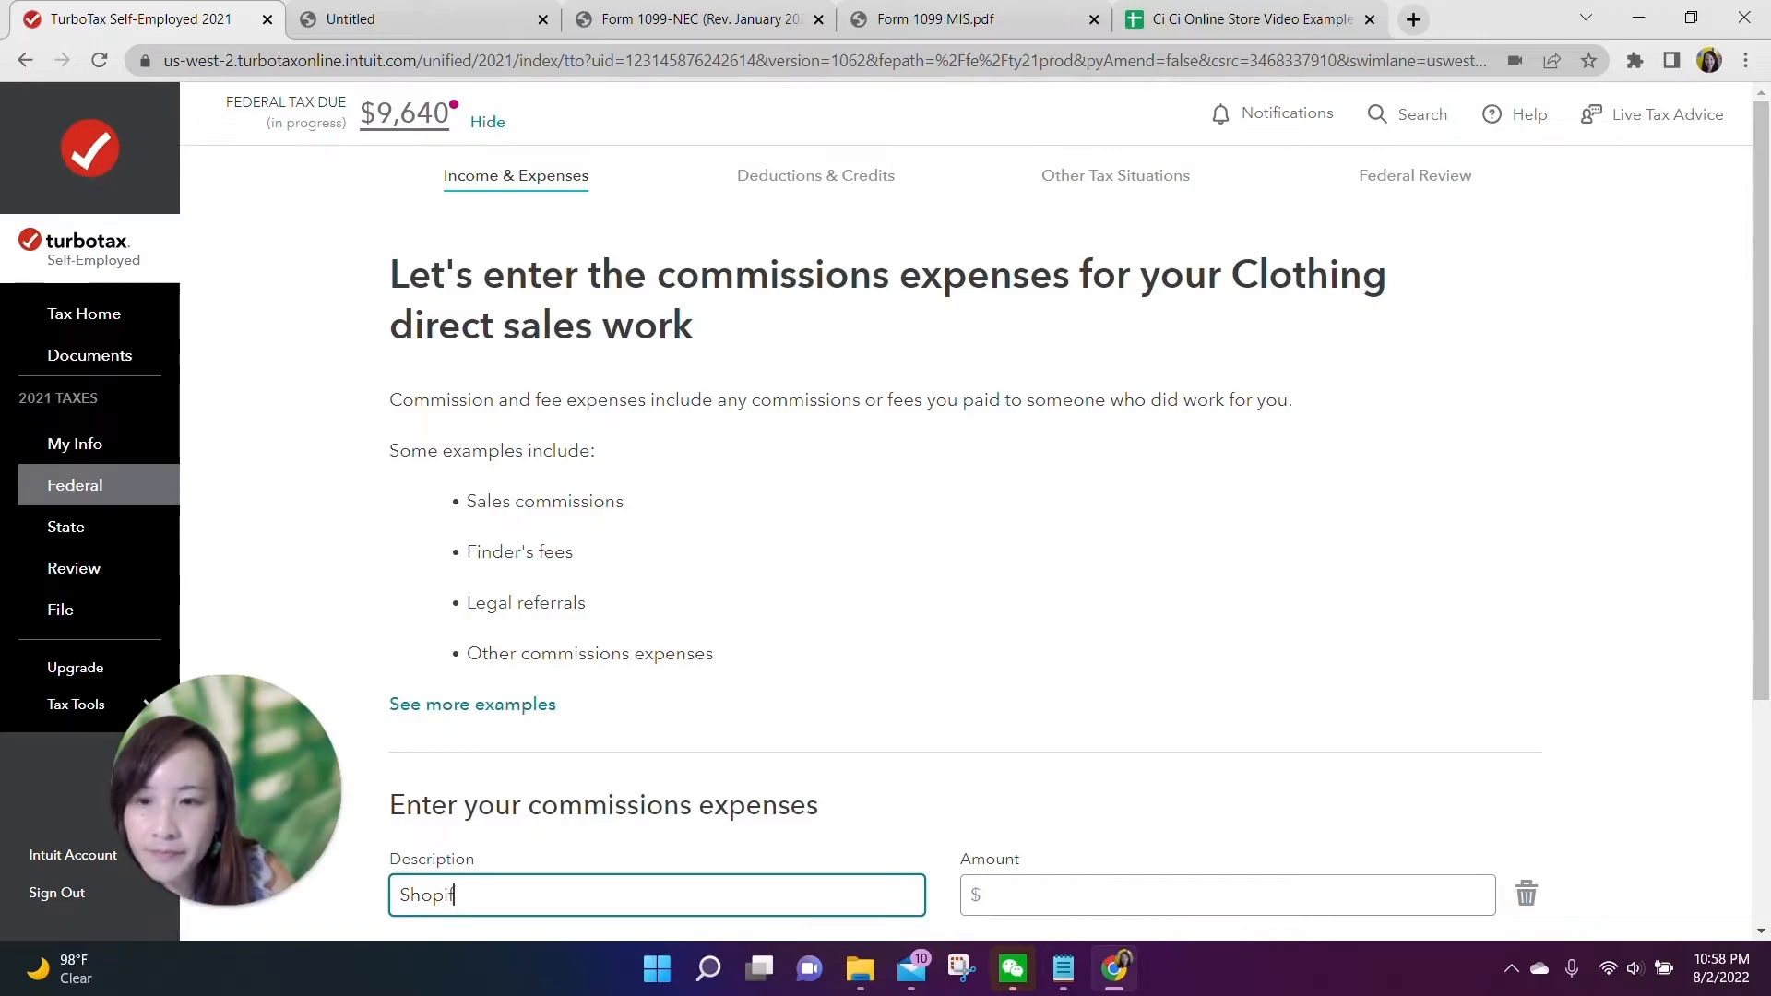
{"action": "type", "text": "y"}
{"action": "key", "text": "Tab"}
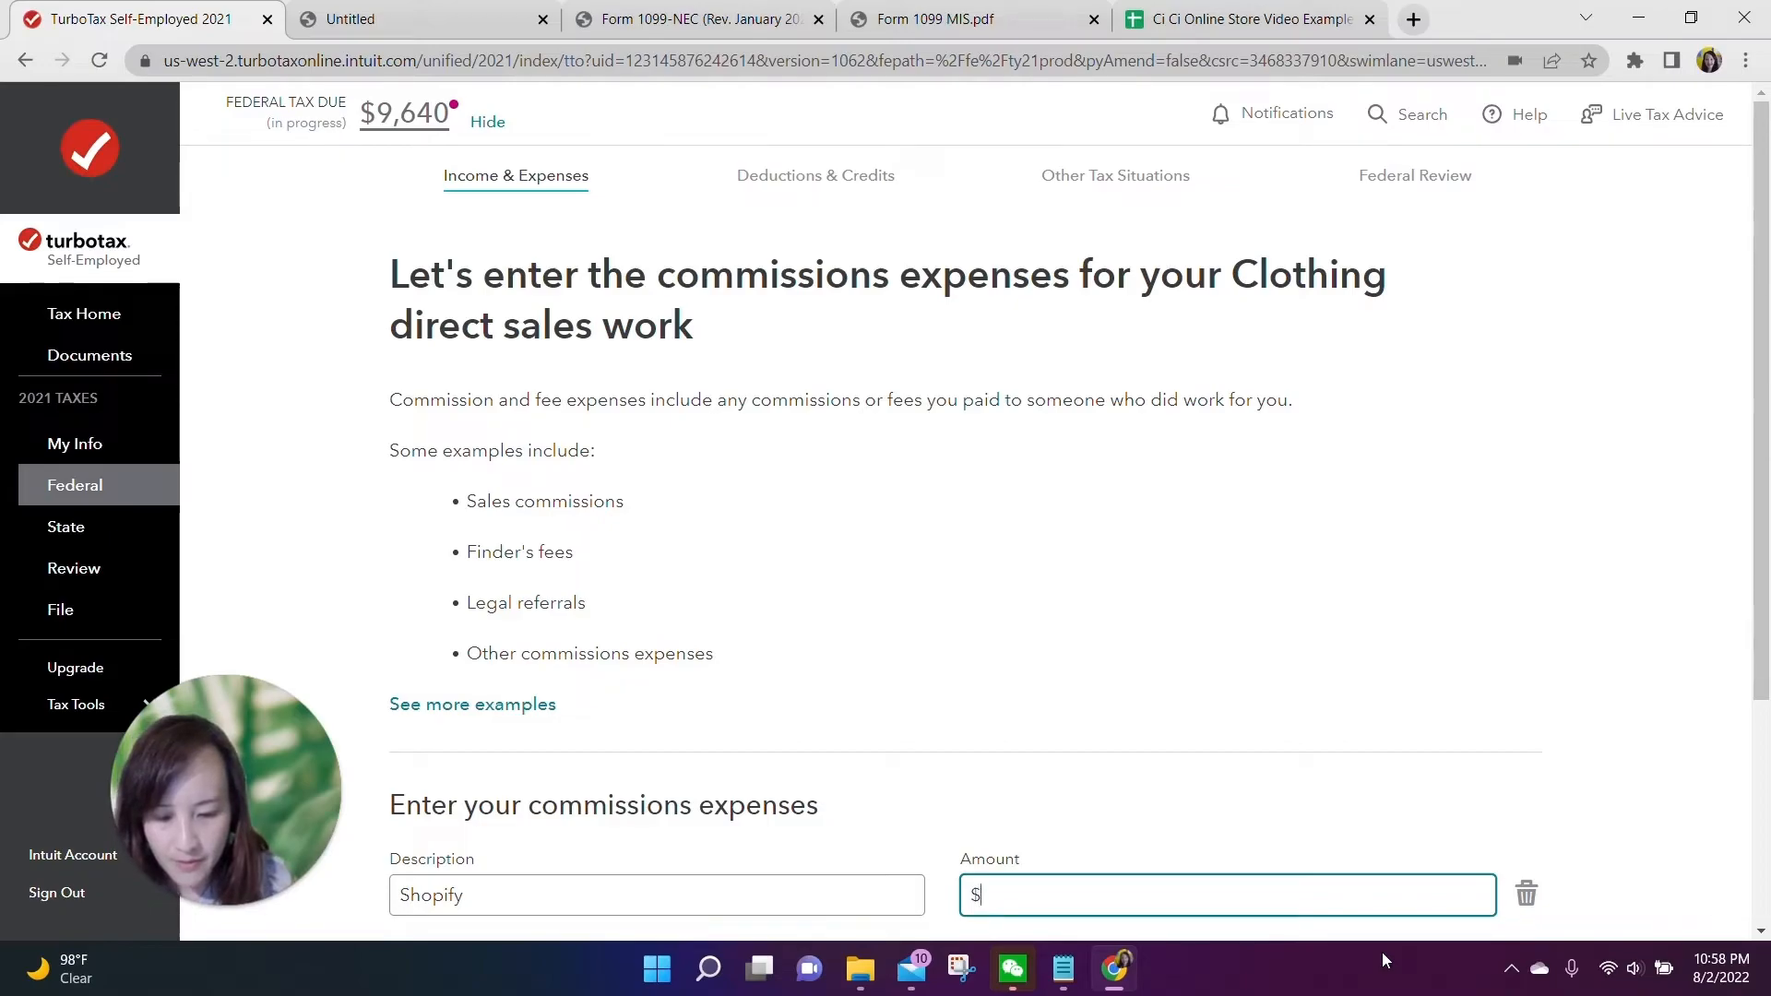
{"action": "type", "text": "1,100"}
{"action": "scroll", "coordinate": [1386, 698], "scroll_direction": "down", "scroll_amount": 3}
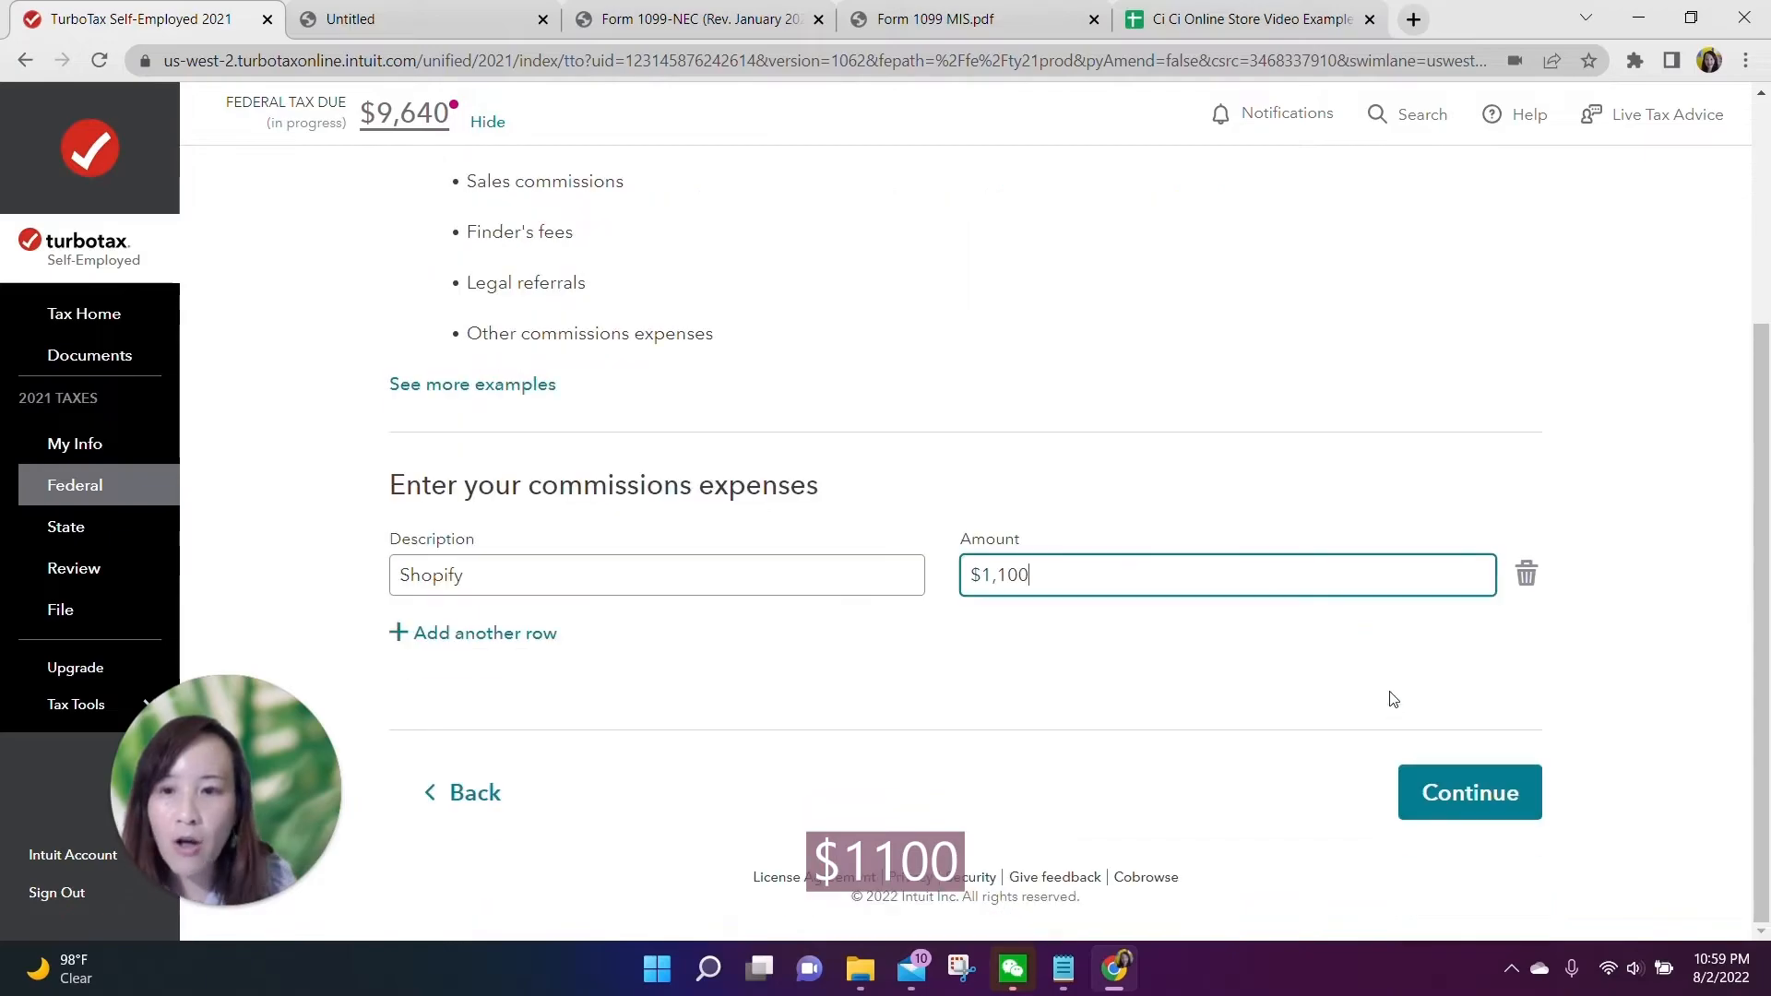
{"action": "left_click", "coordinate": [1501, 796]}
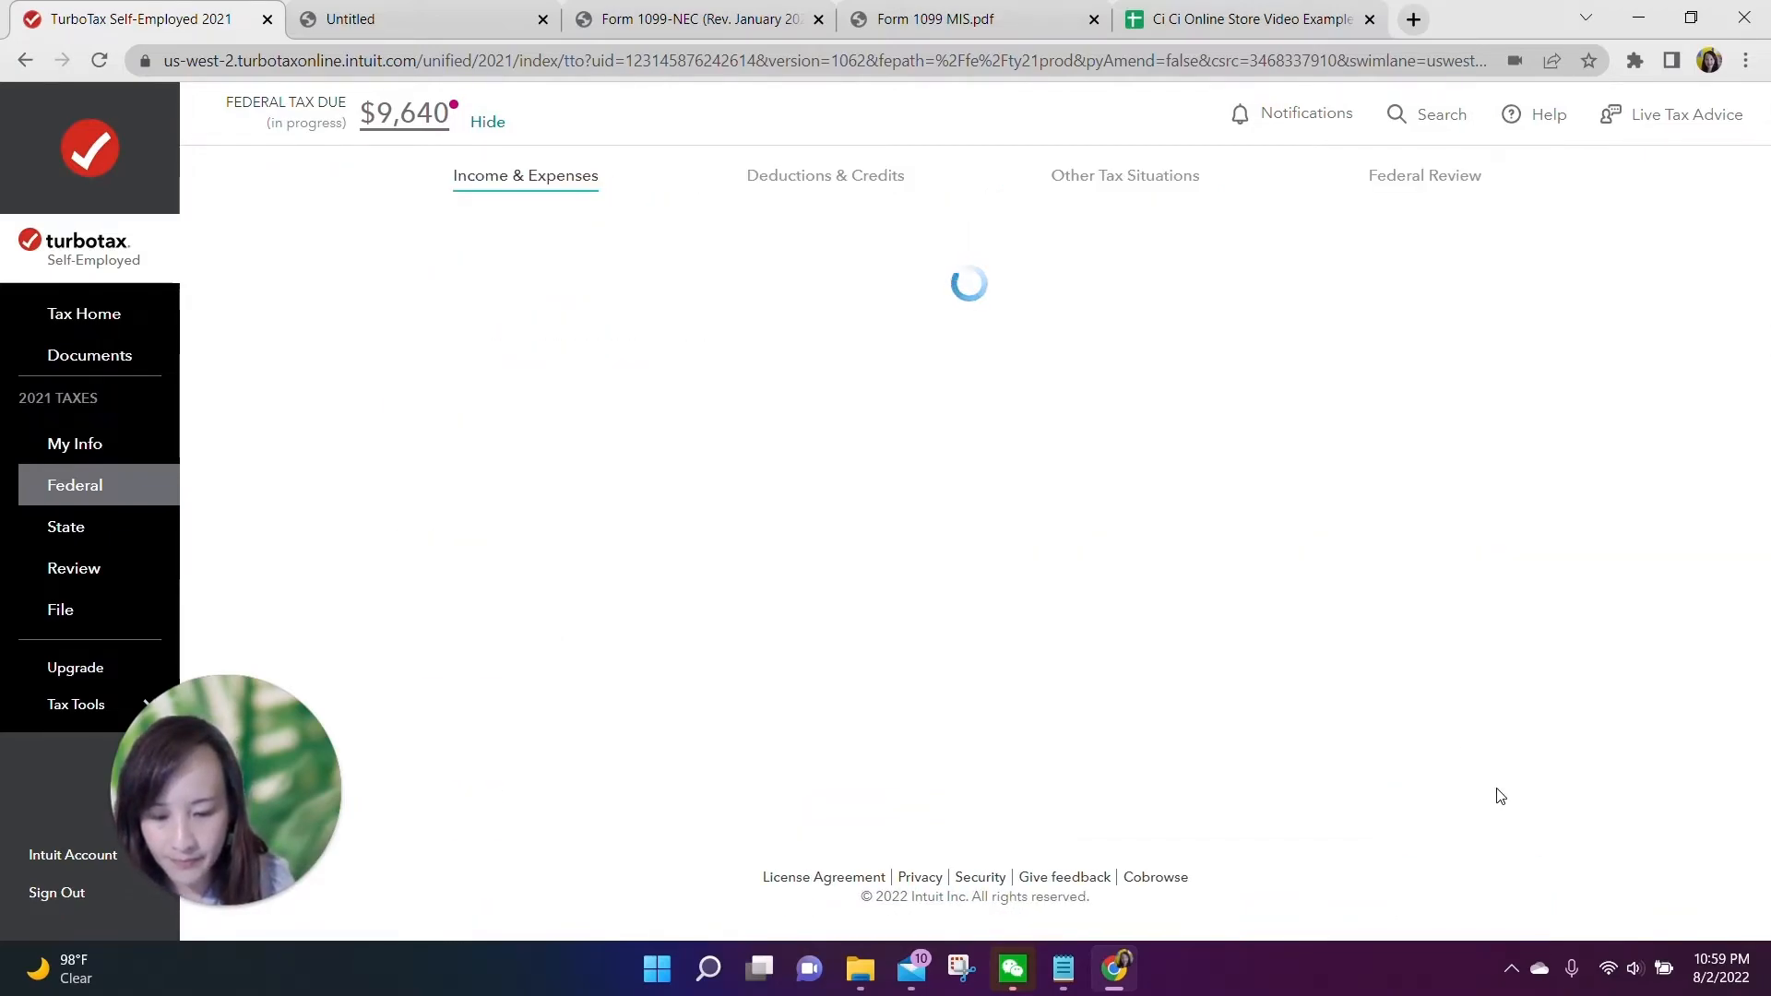
Step: Start the inventory section, report that there is inventory, and answer Yes to using the cost method to value it
{"action": "scroll", "coordinate": [1498, 792], "scroll_direction": "down", "scroll_amount": 10}
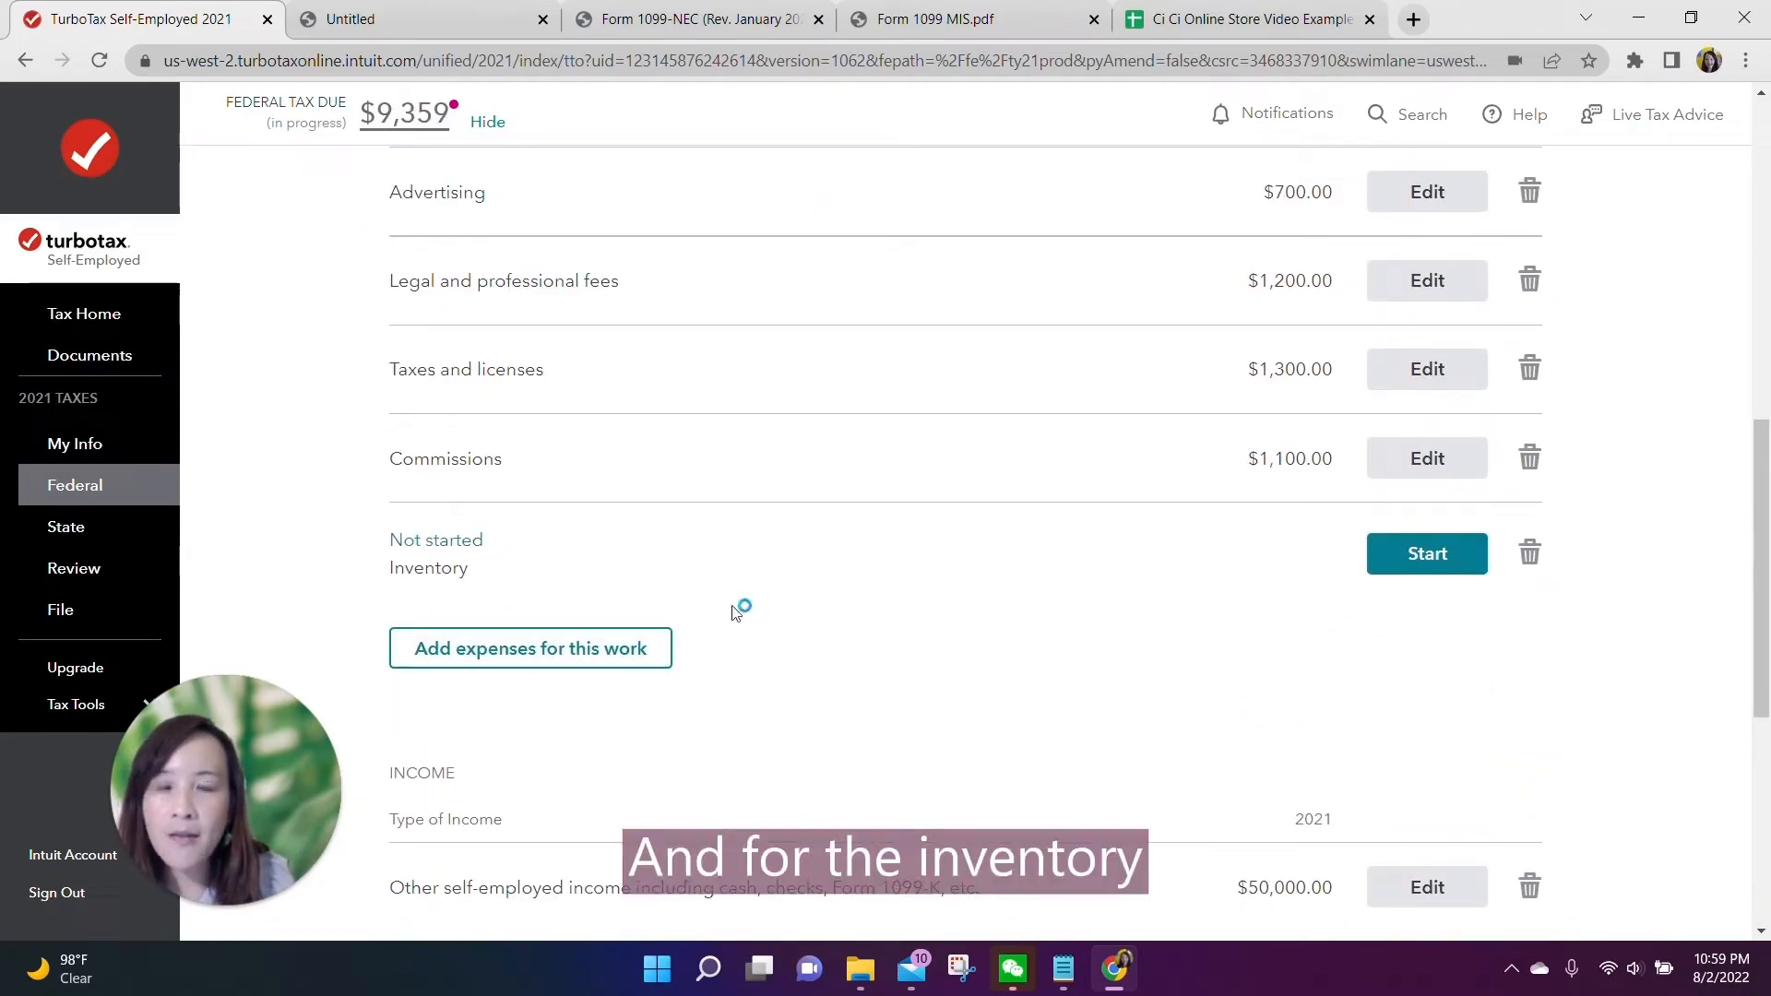
{"action": "left_click", "coordinate": [1402, 553]}
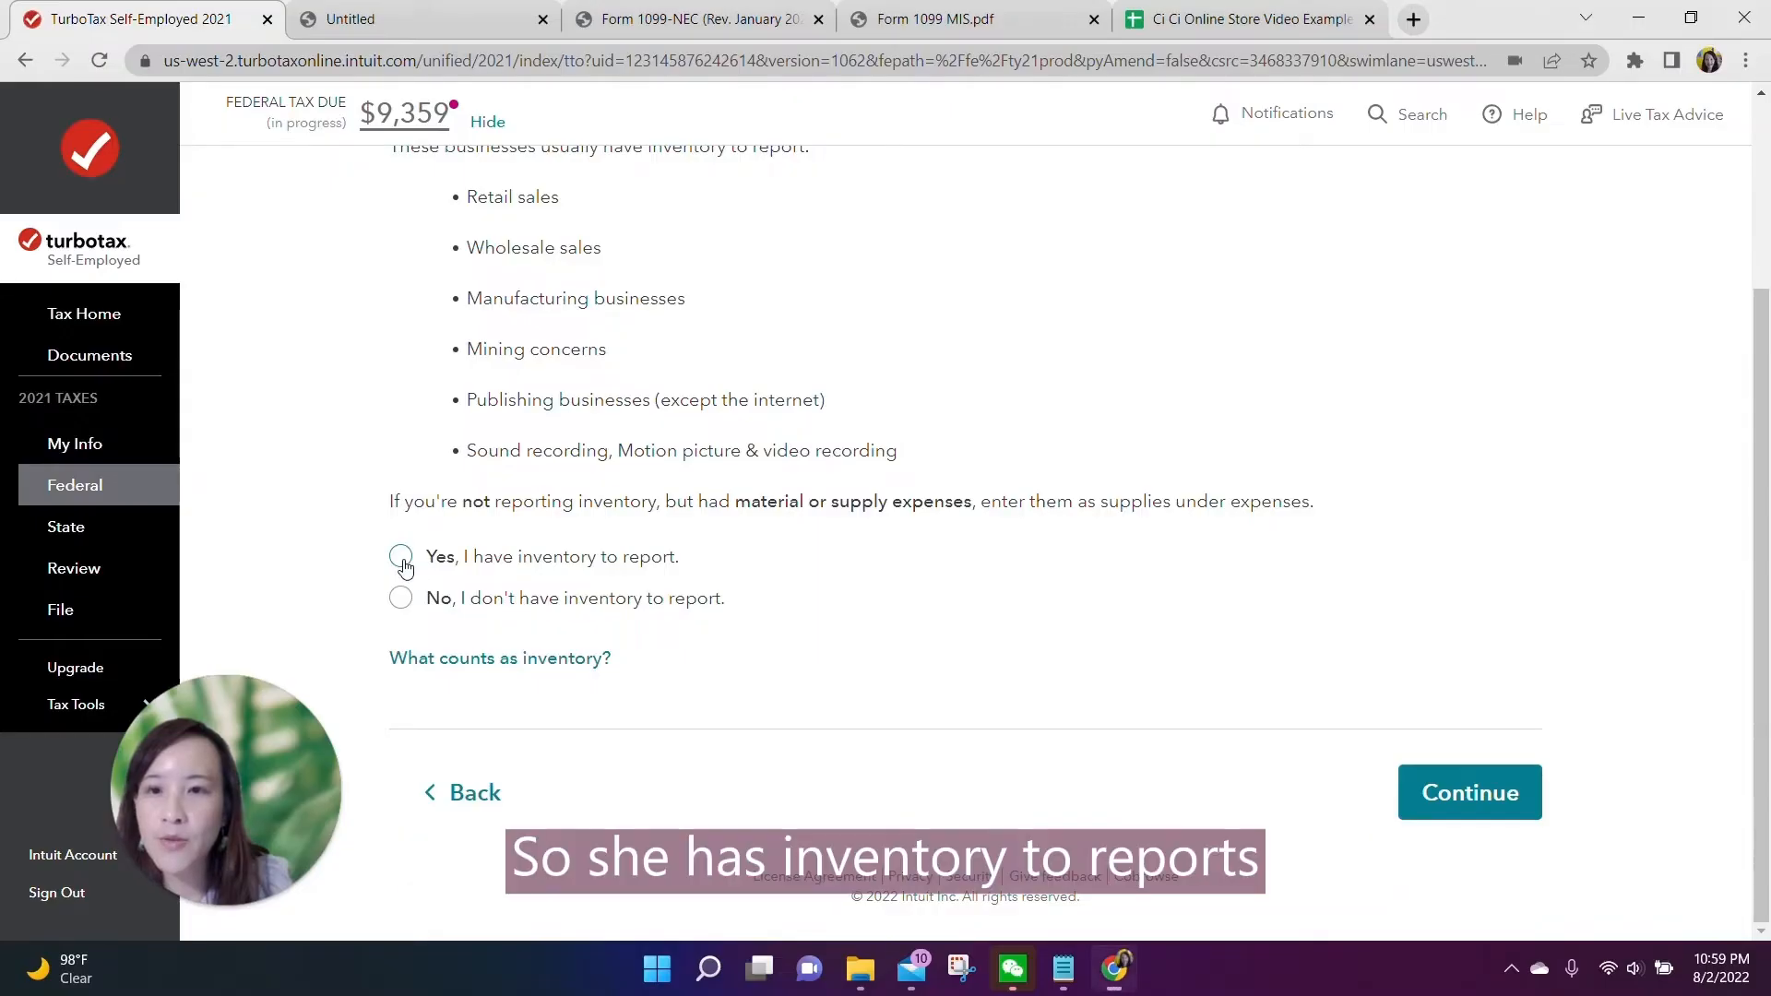
{"action": "left_click", "coordinate": [1439, 793]}
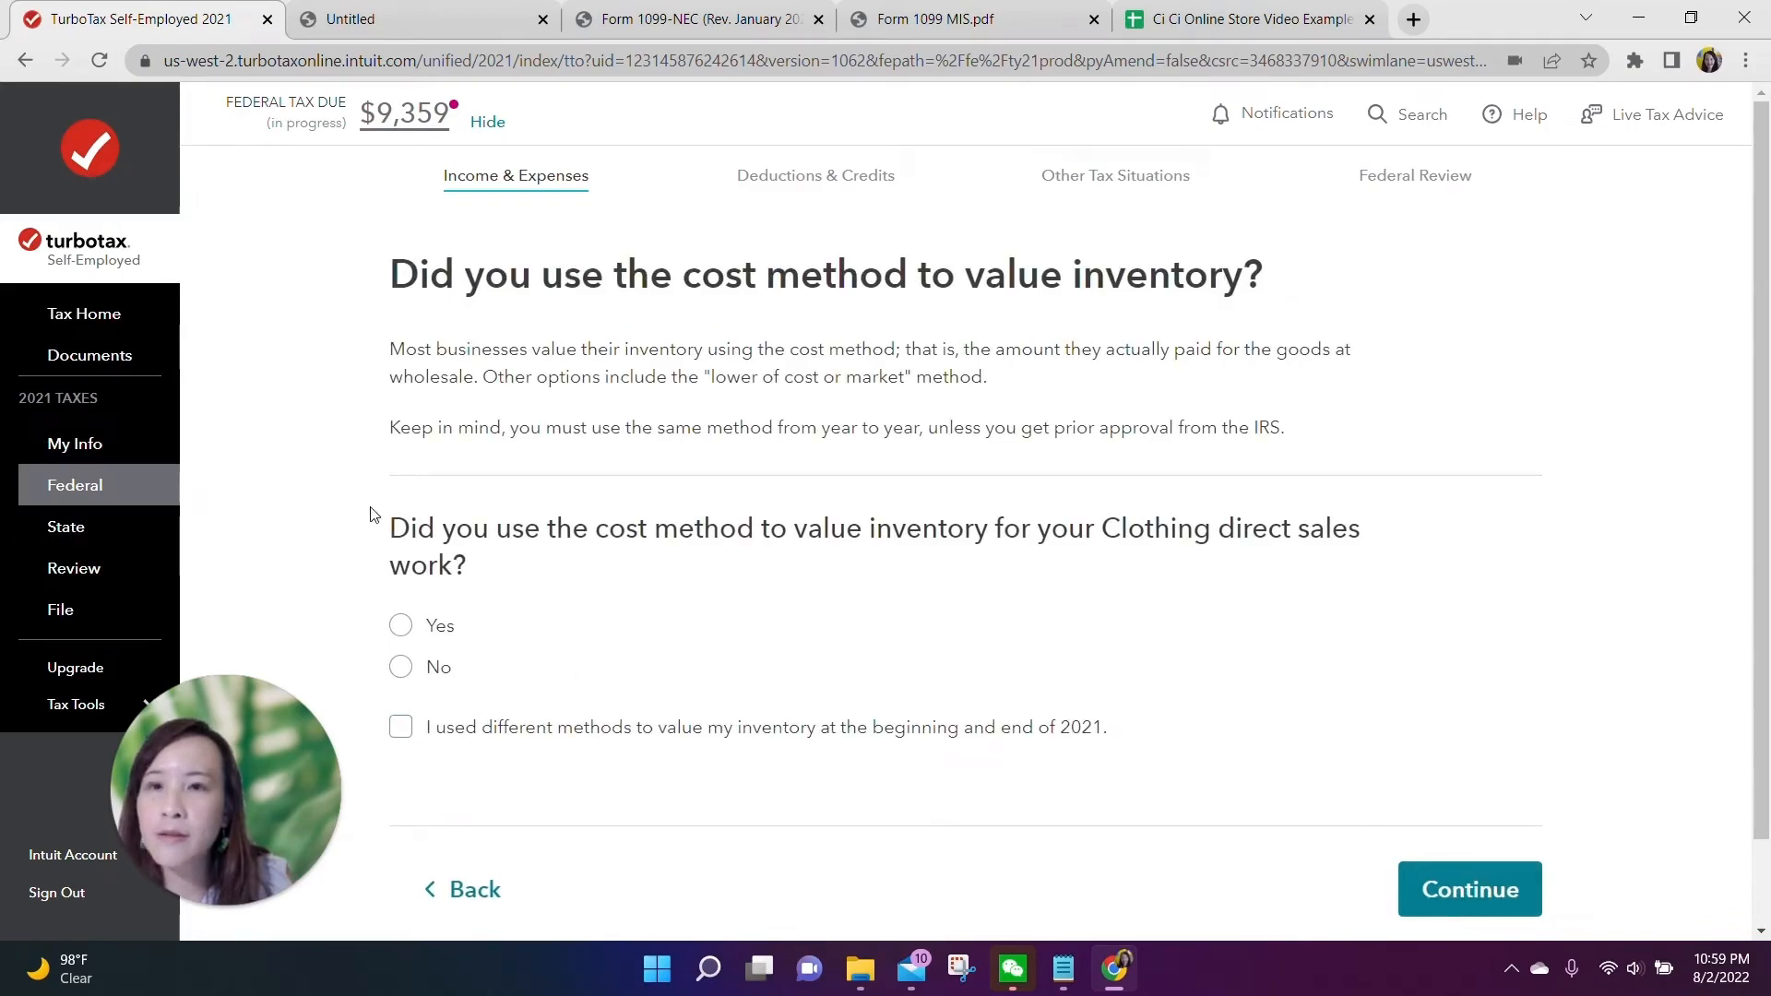
{"action": "scroll", "coordinate": [539, 592], "scroll_direction": "down", "scroll_amount": 1}
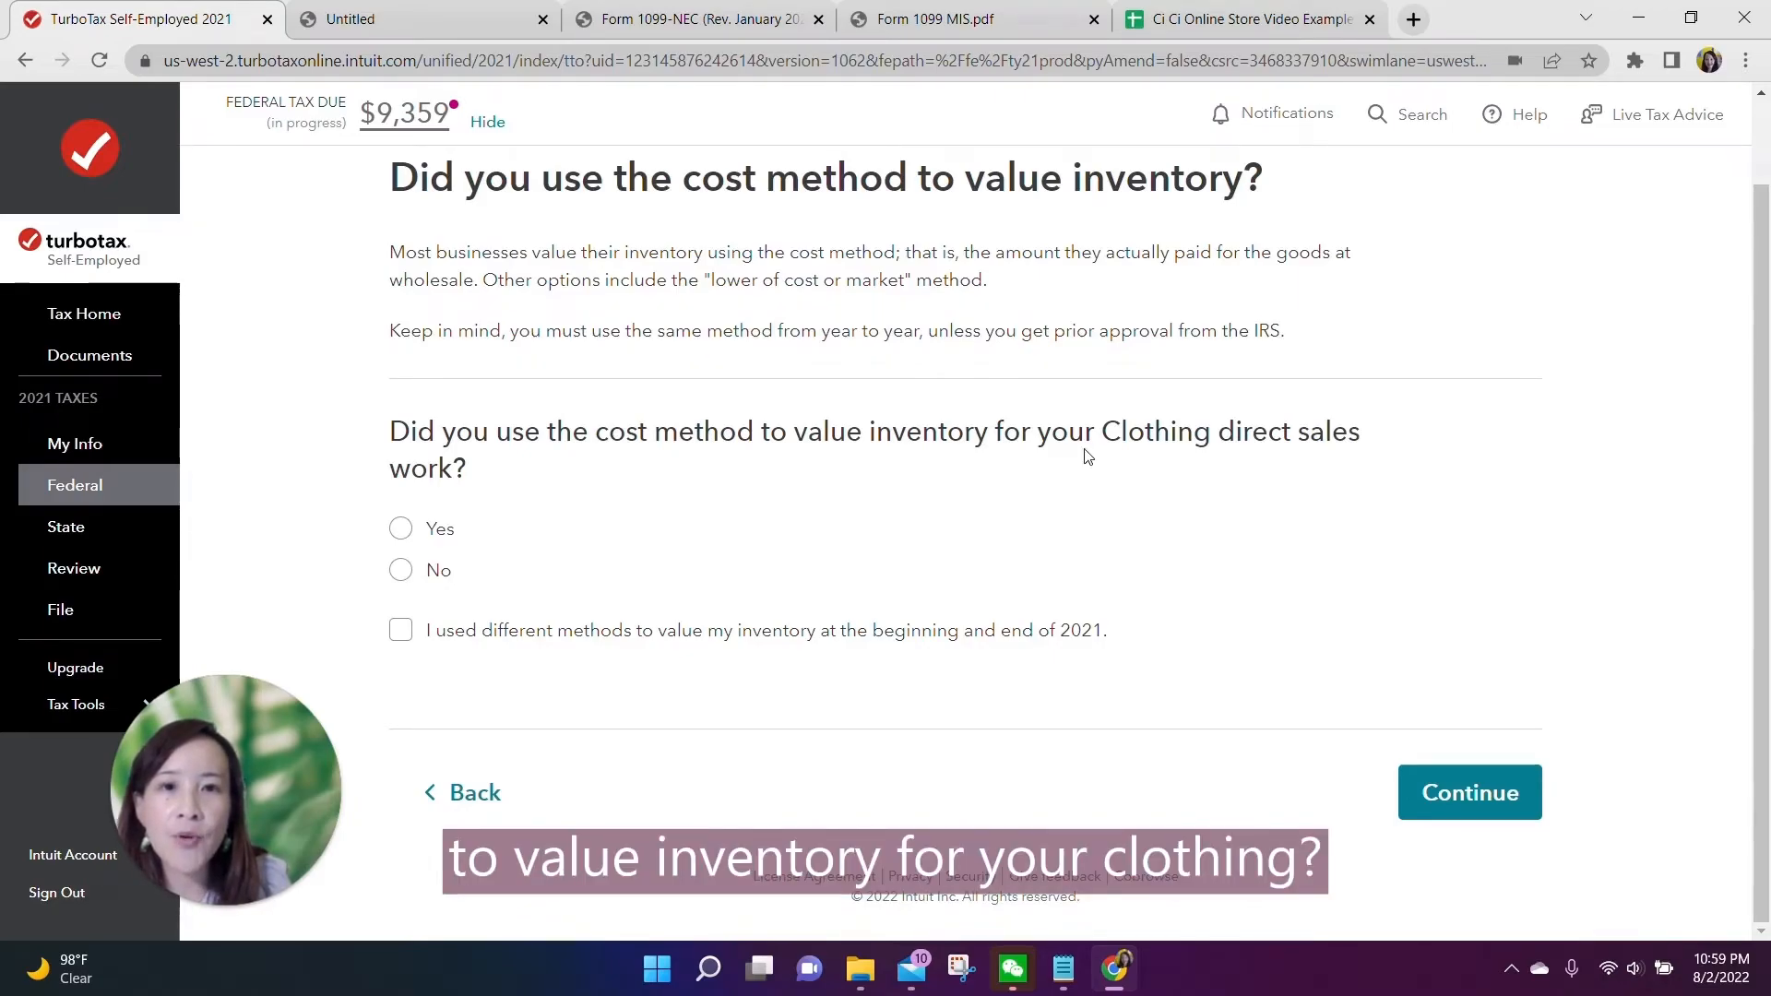
{"action": "left_click", "coordinate": [401, 530]}
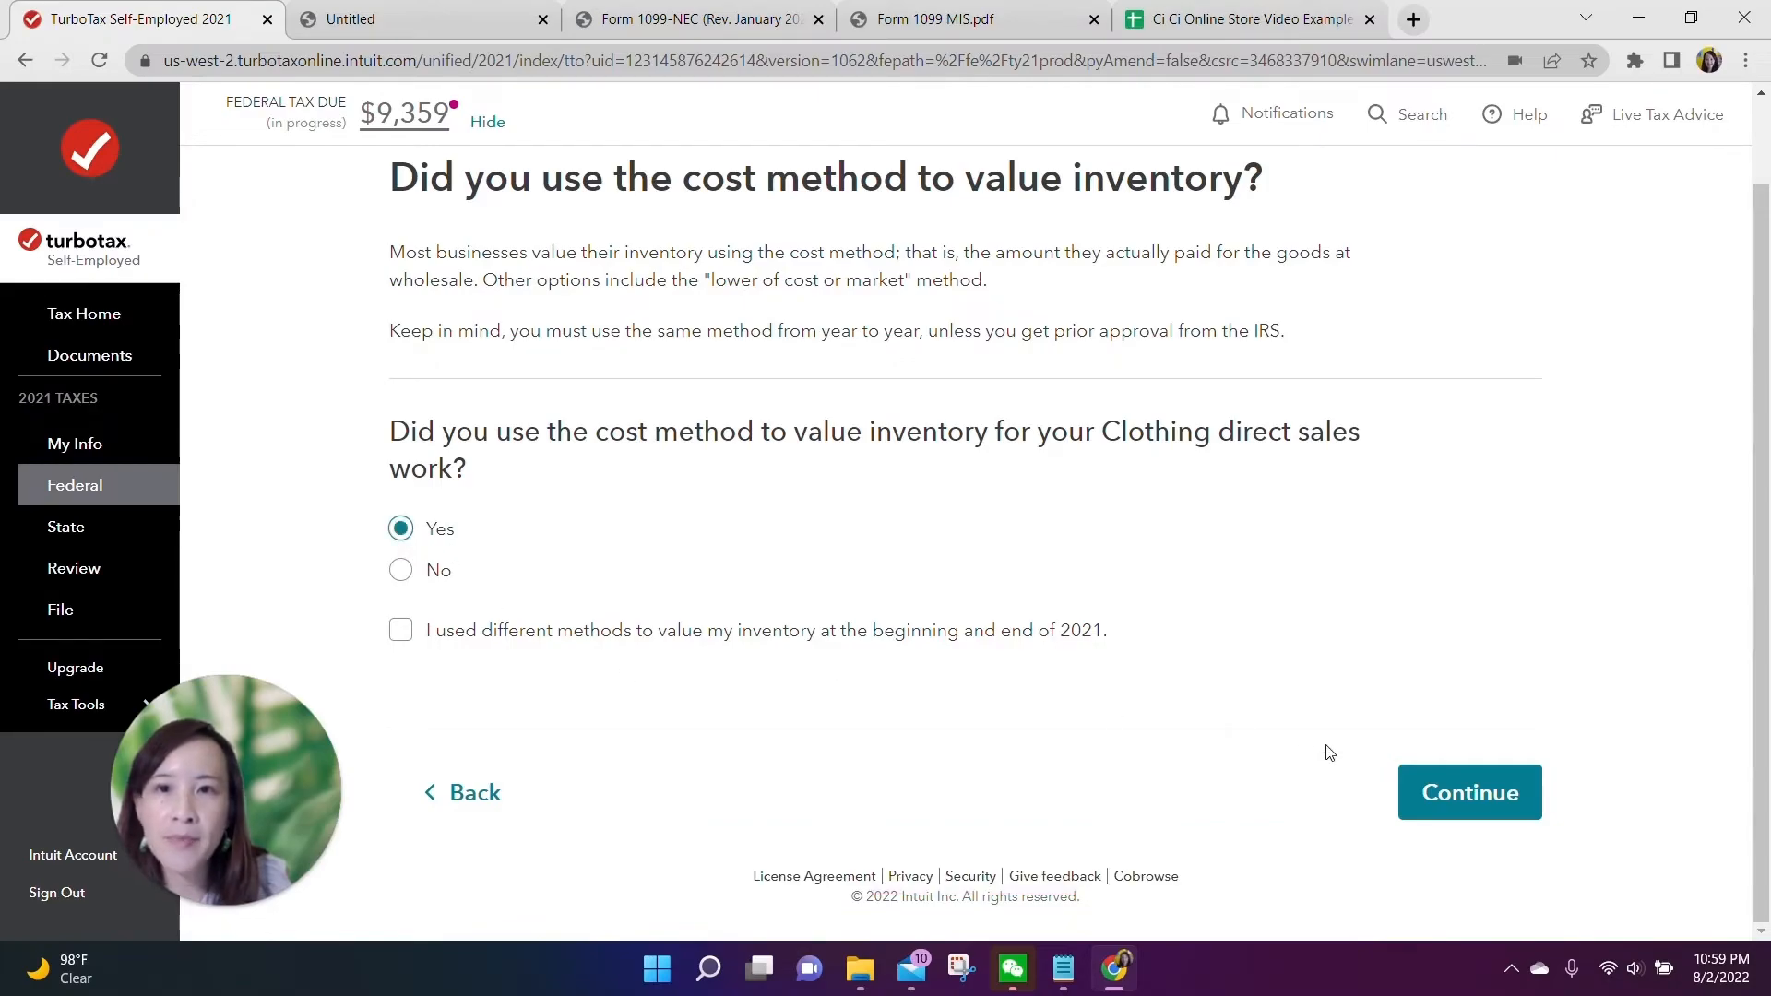
{"action": "left_click", "coordinate": [1470, 791]}
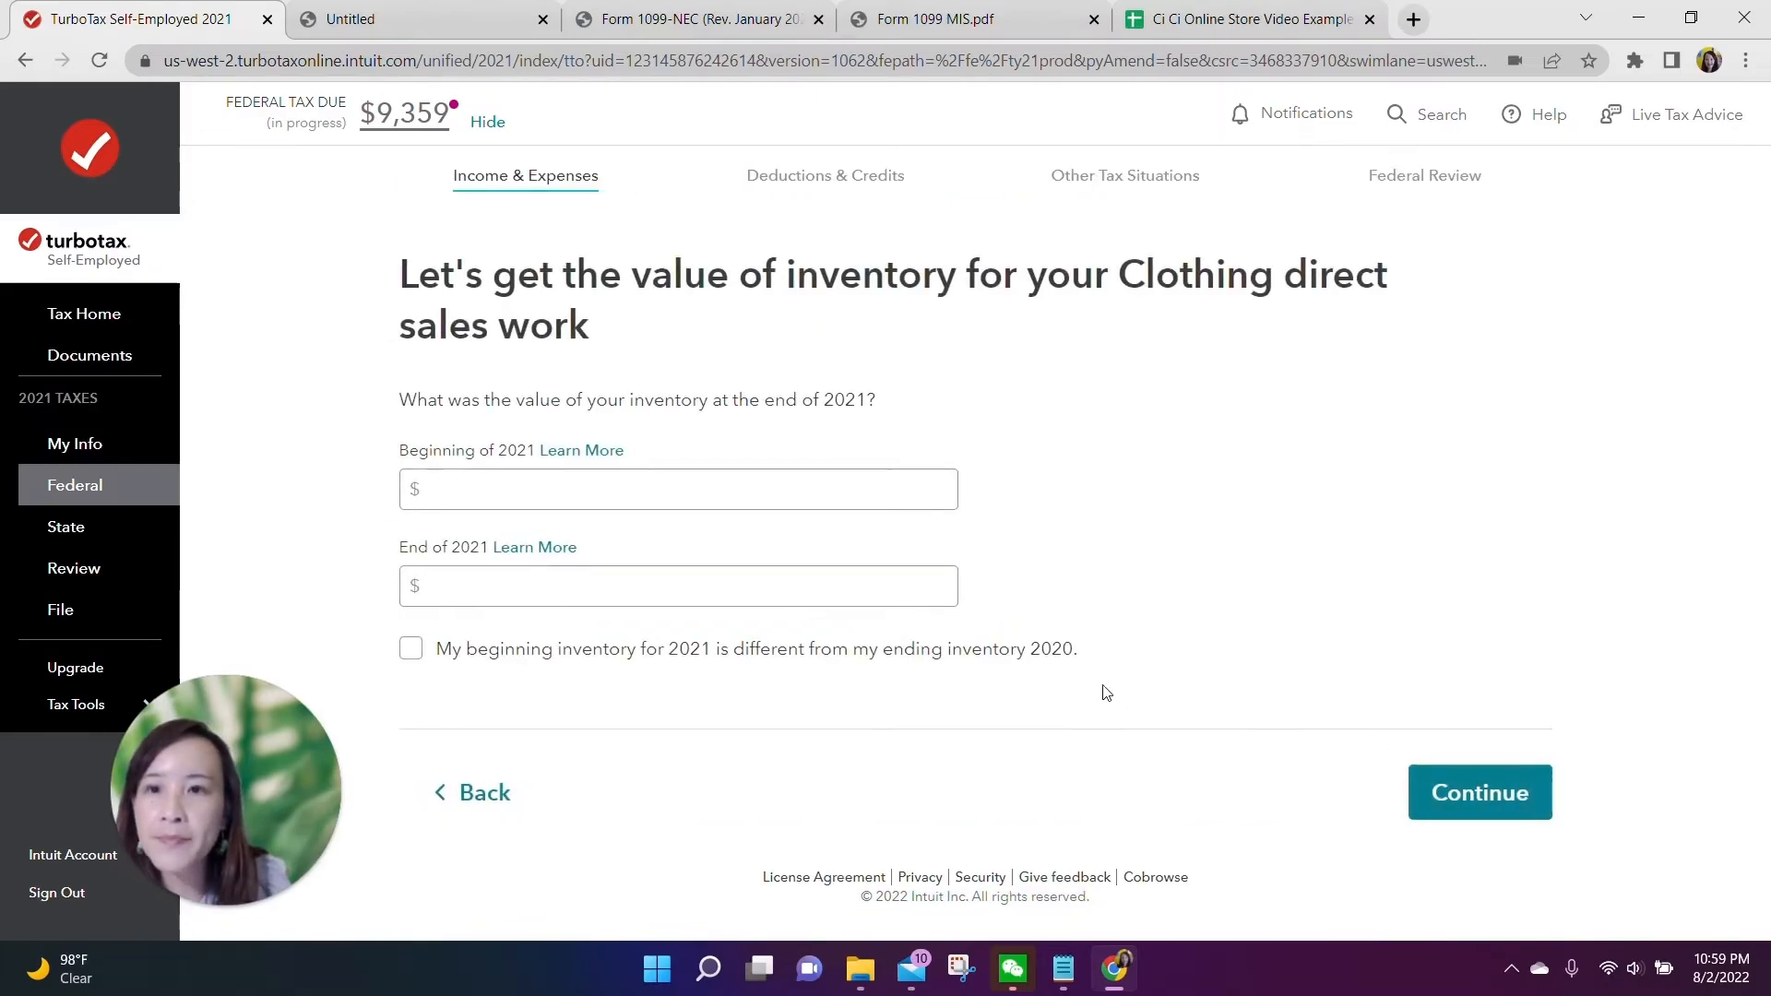
Step: Enter inventory values of $3,000 for the beginning of 2021 and $2,000 for the end of 2021
{"action": "left_click", "coordinate": [771, 489]}
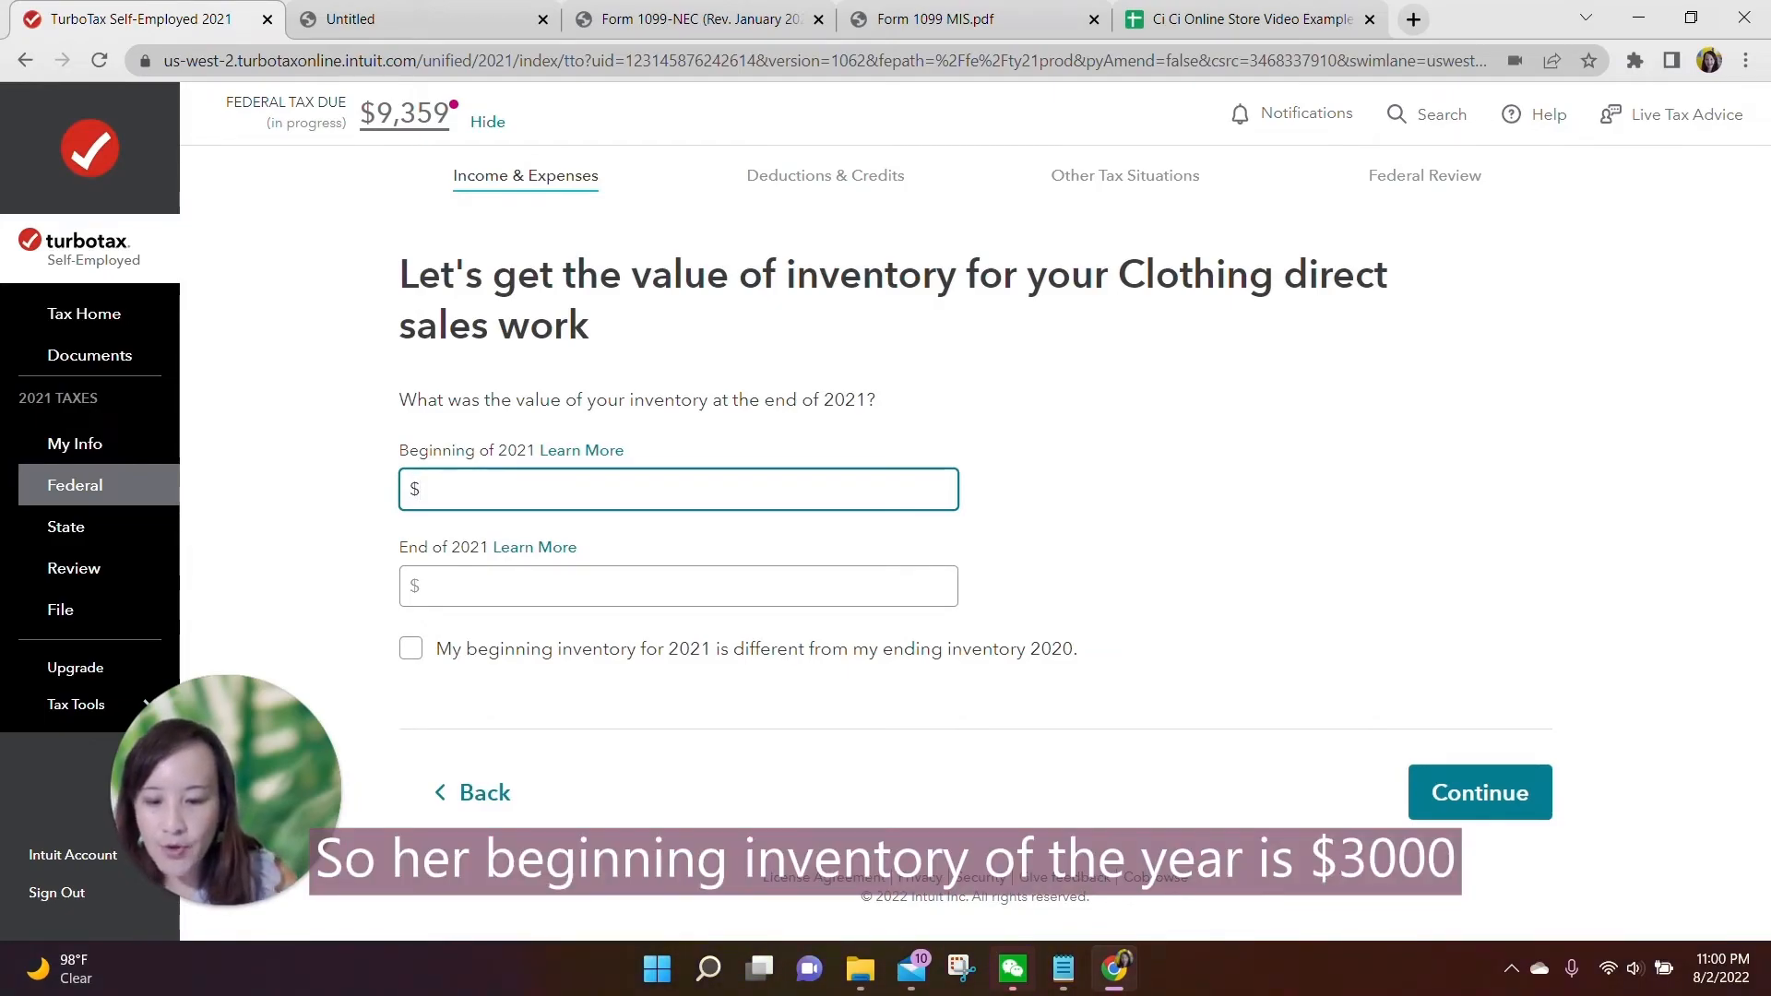
{"action": "type", "text": "3000"}
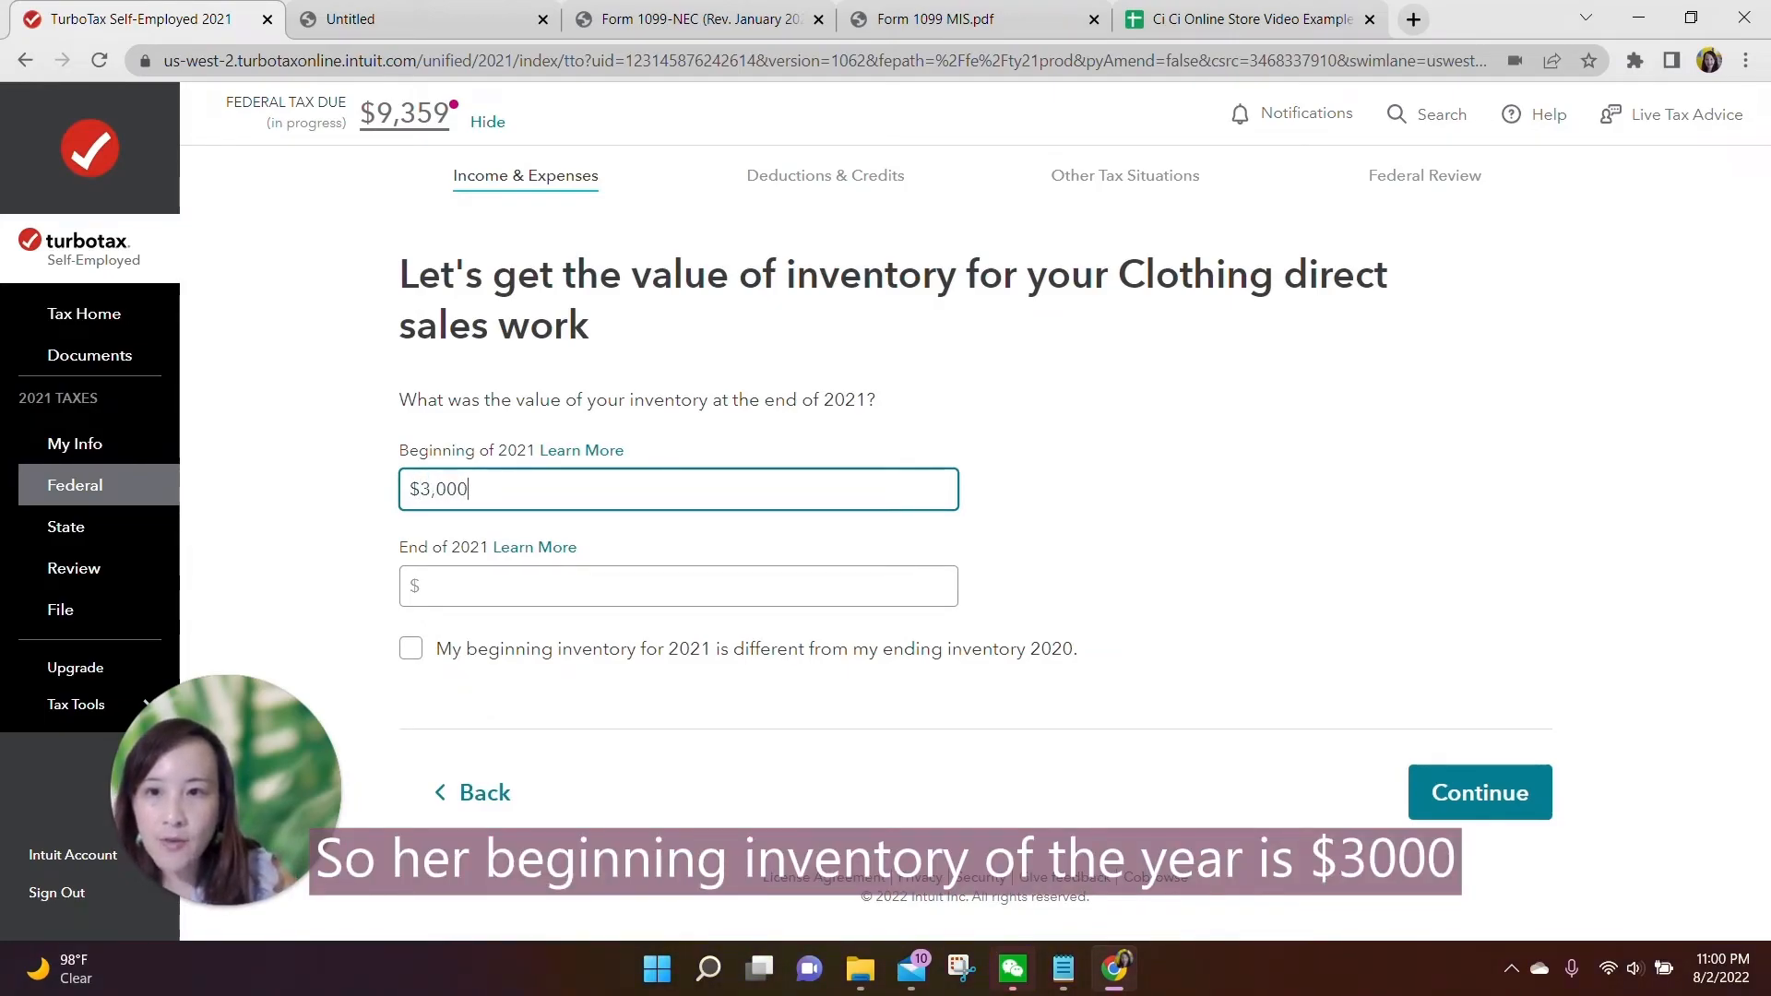
{"action": "left_click", "coordinate": [553, 586]}
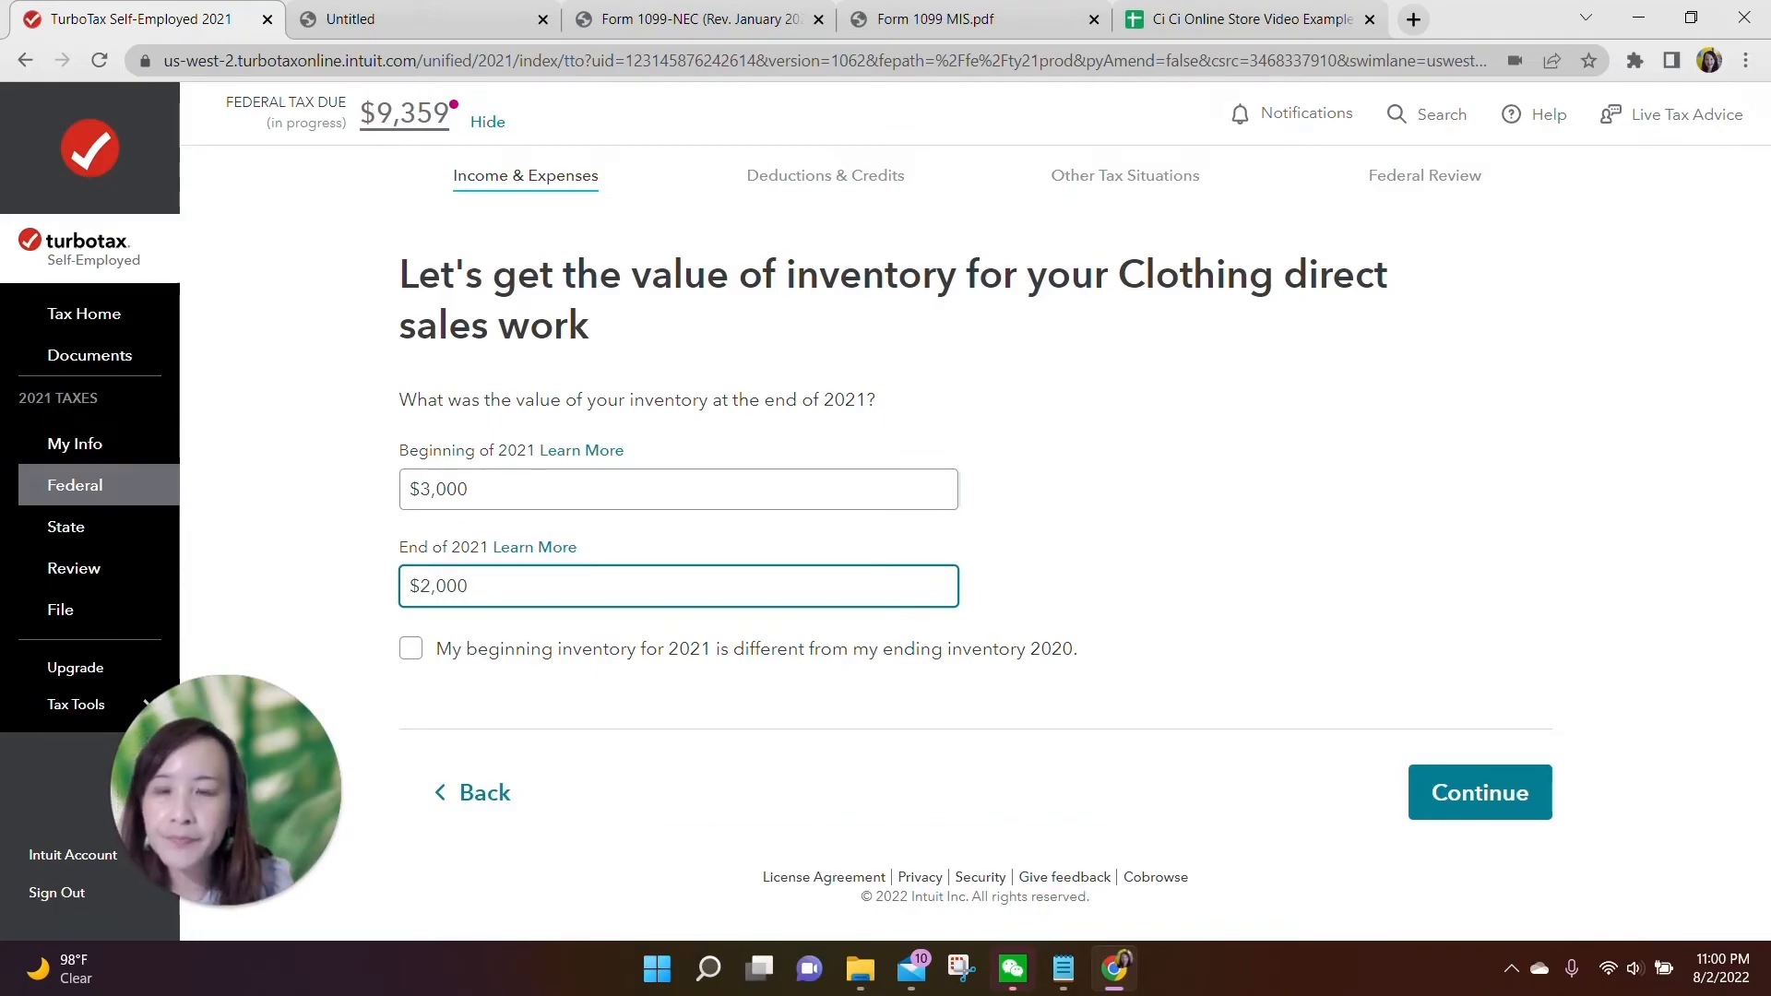
{"action": "left_click", "coordinate": [1482, 808]}
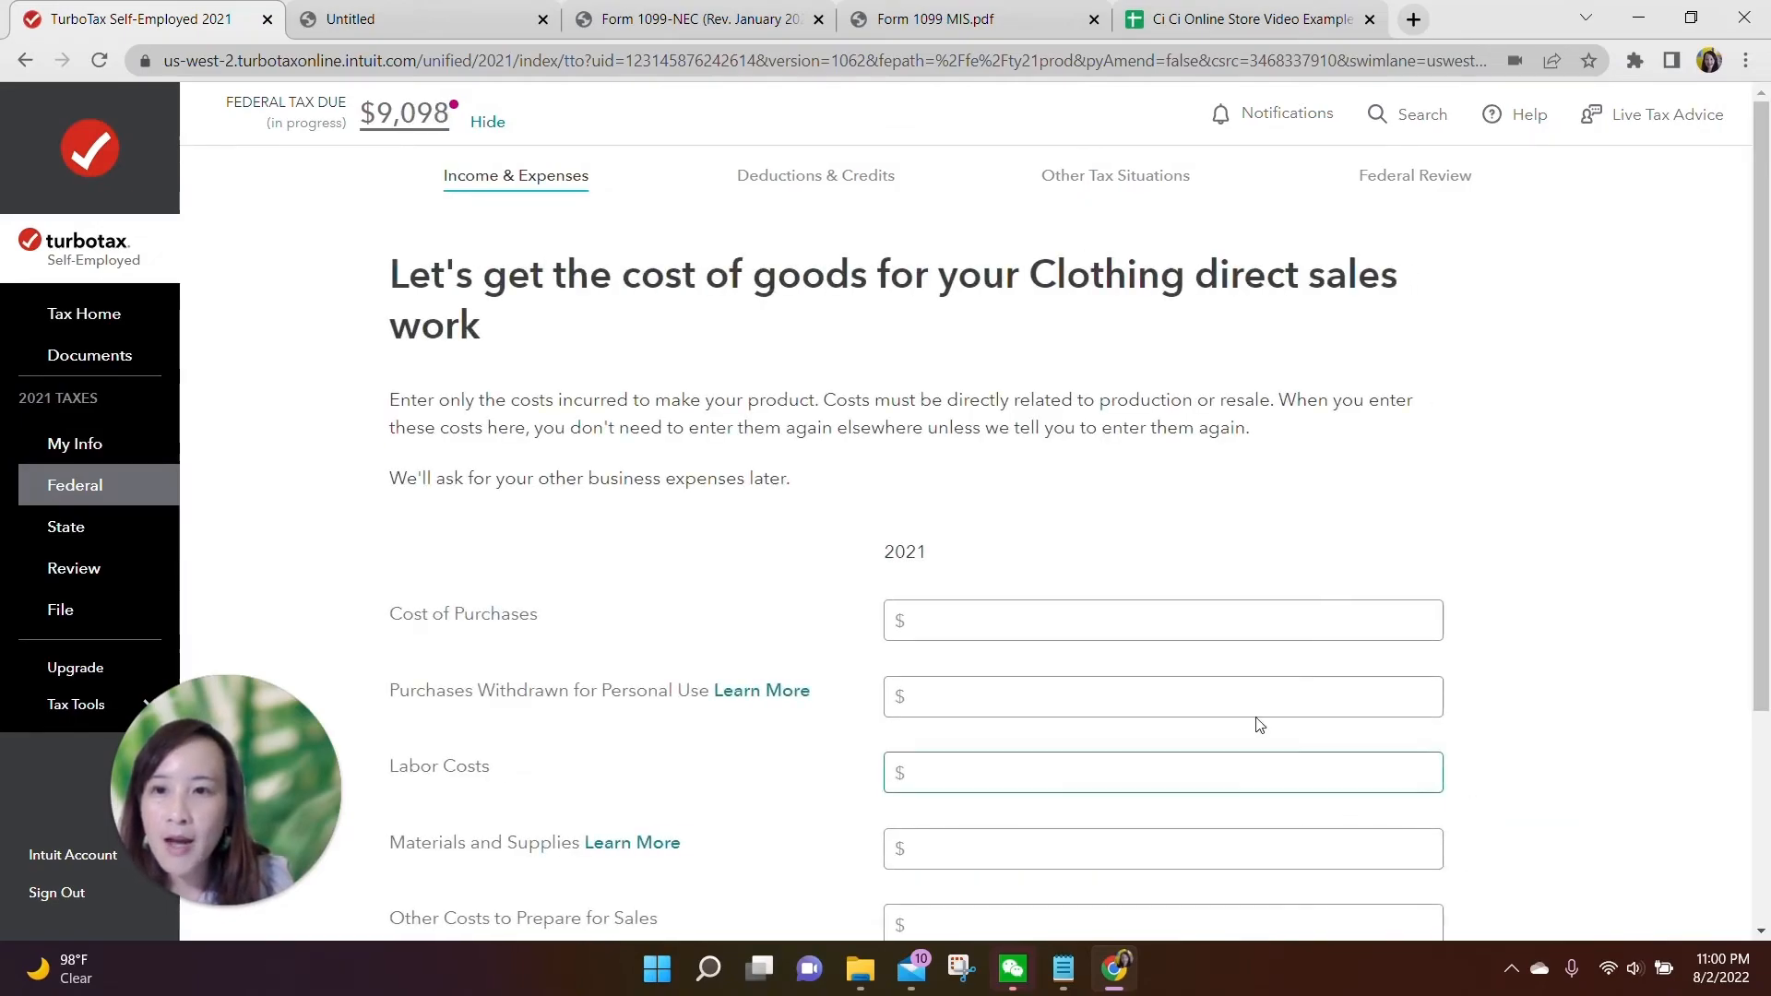
Step: Enter $5,000 as the cost of purchases for the clothing sales work and submit the cost of goods
{"action": "scroll", "coordinate": [1116, 677], "scroll_direction": "down", "scroll_amount": 1}
{"action": "left_click", "coordinate": [1007, 517]}
{"action": "type", "text": "5"}
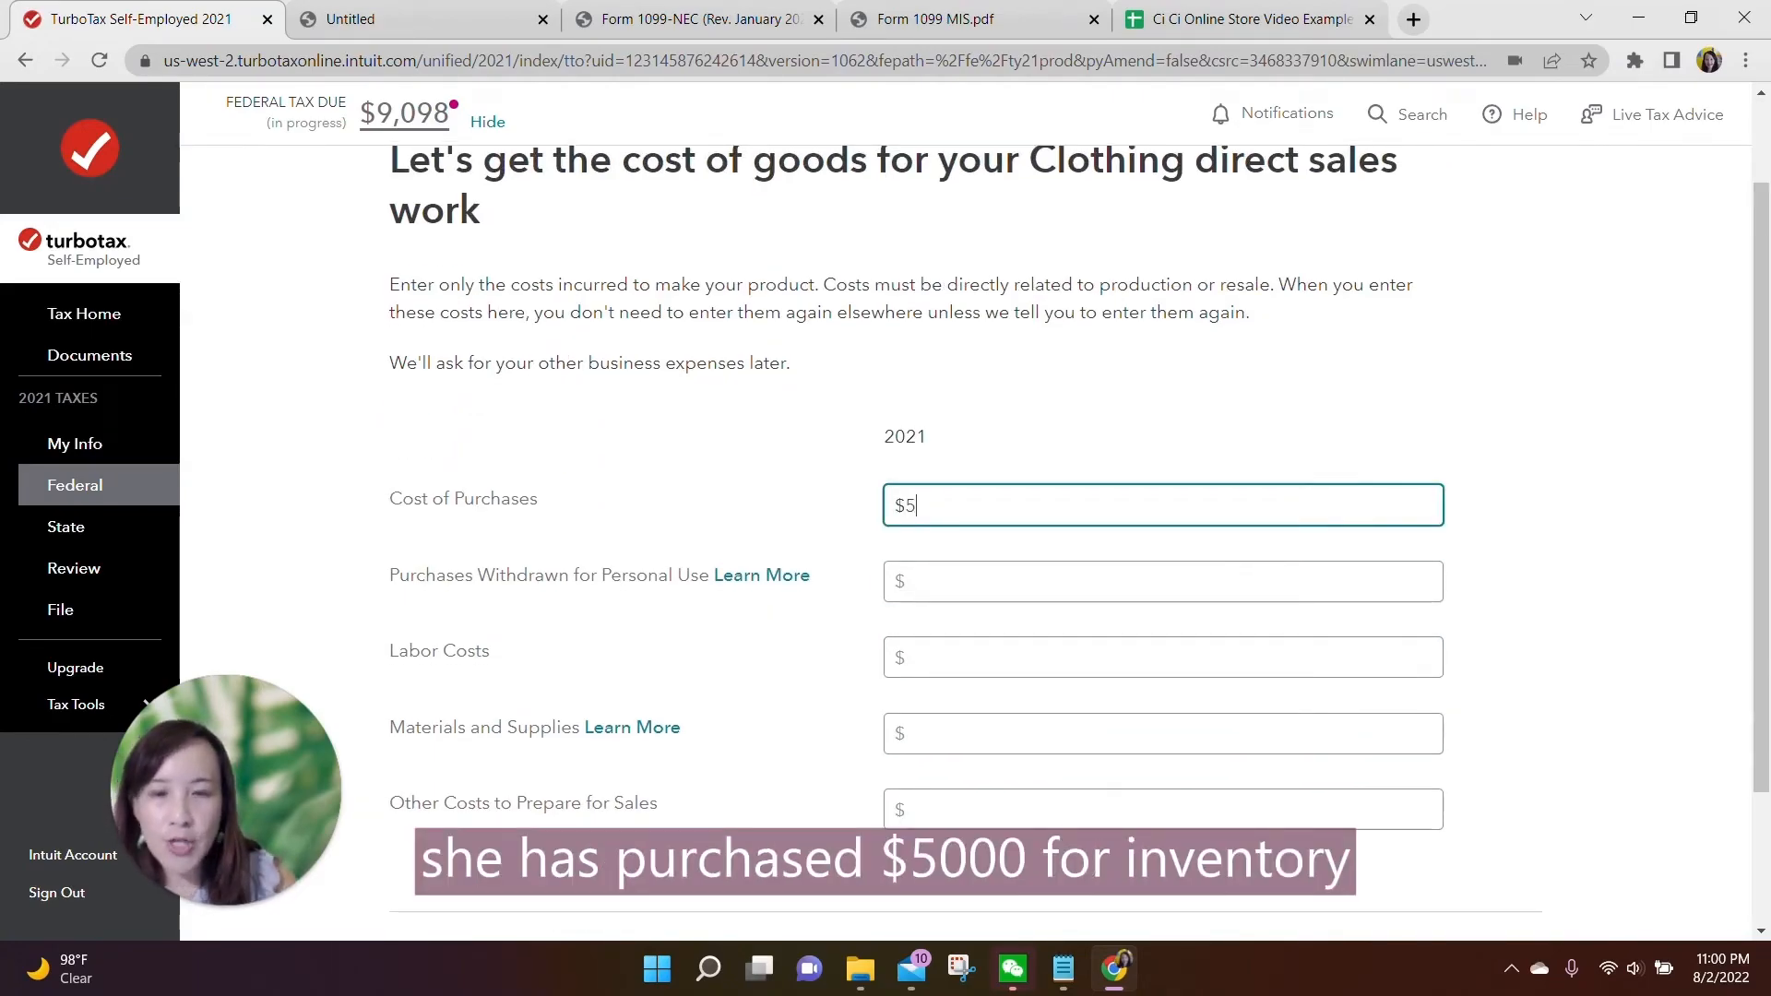
{"action": "type", "text": ",000"}
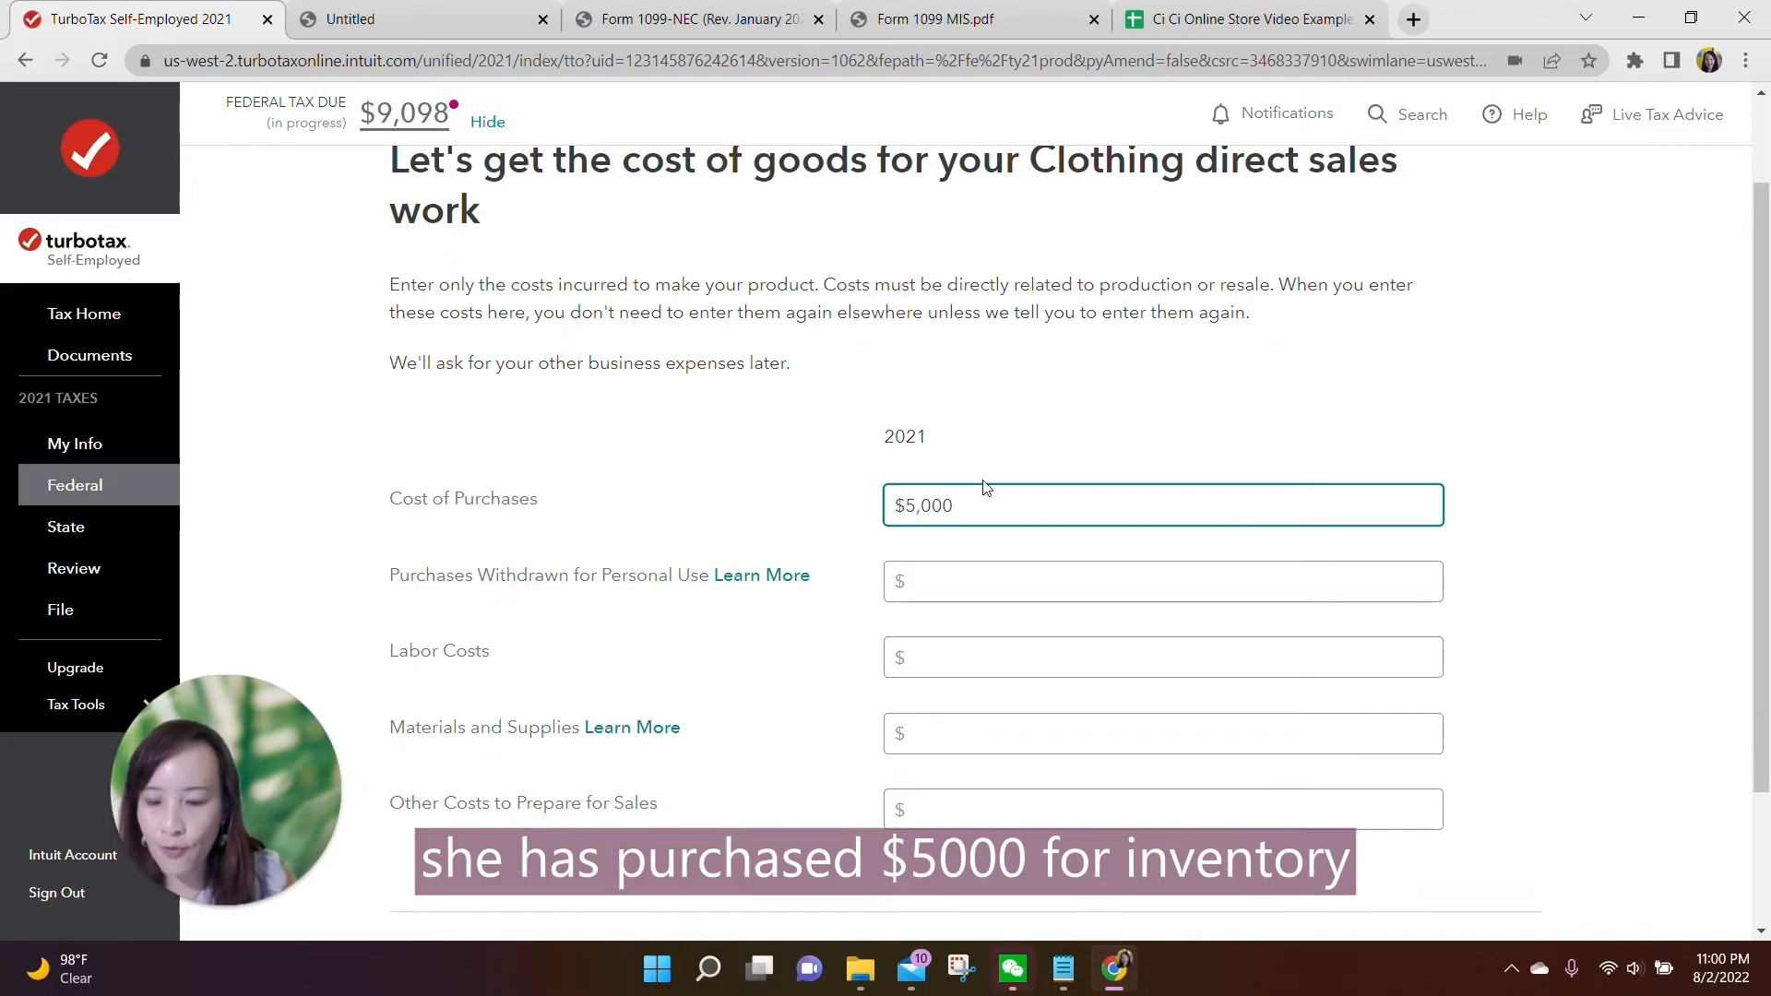
{"action": "scroll", "coordinate": [984, 489], "scroll_direction": "down", "scroll_amount": 2}
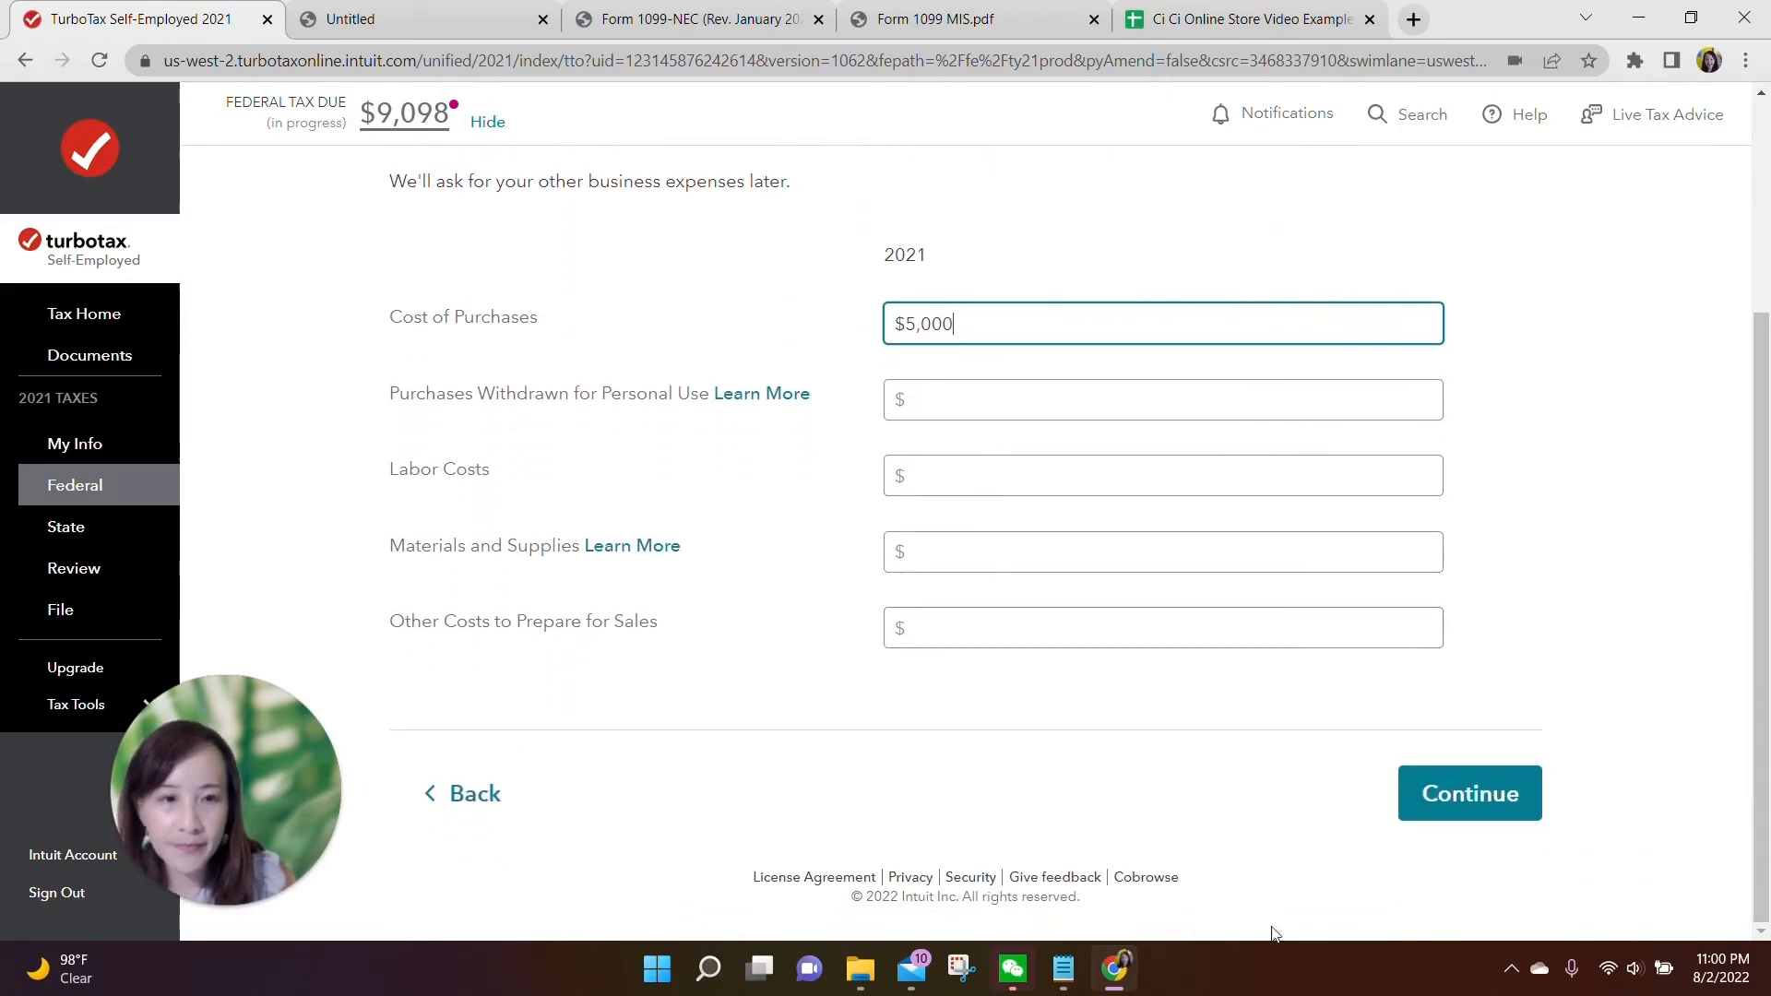
{"action": "left_click", "coordinate": [1466, 794]}
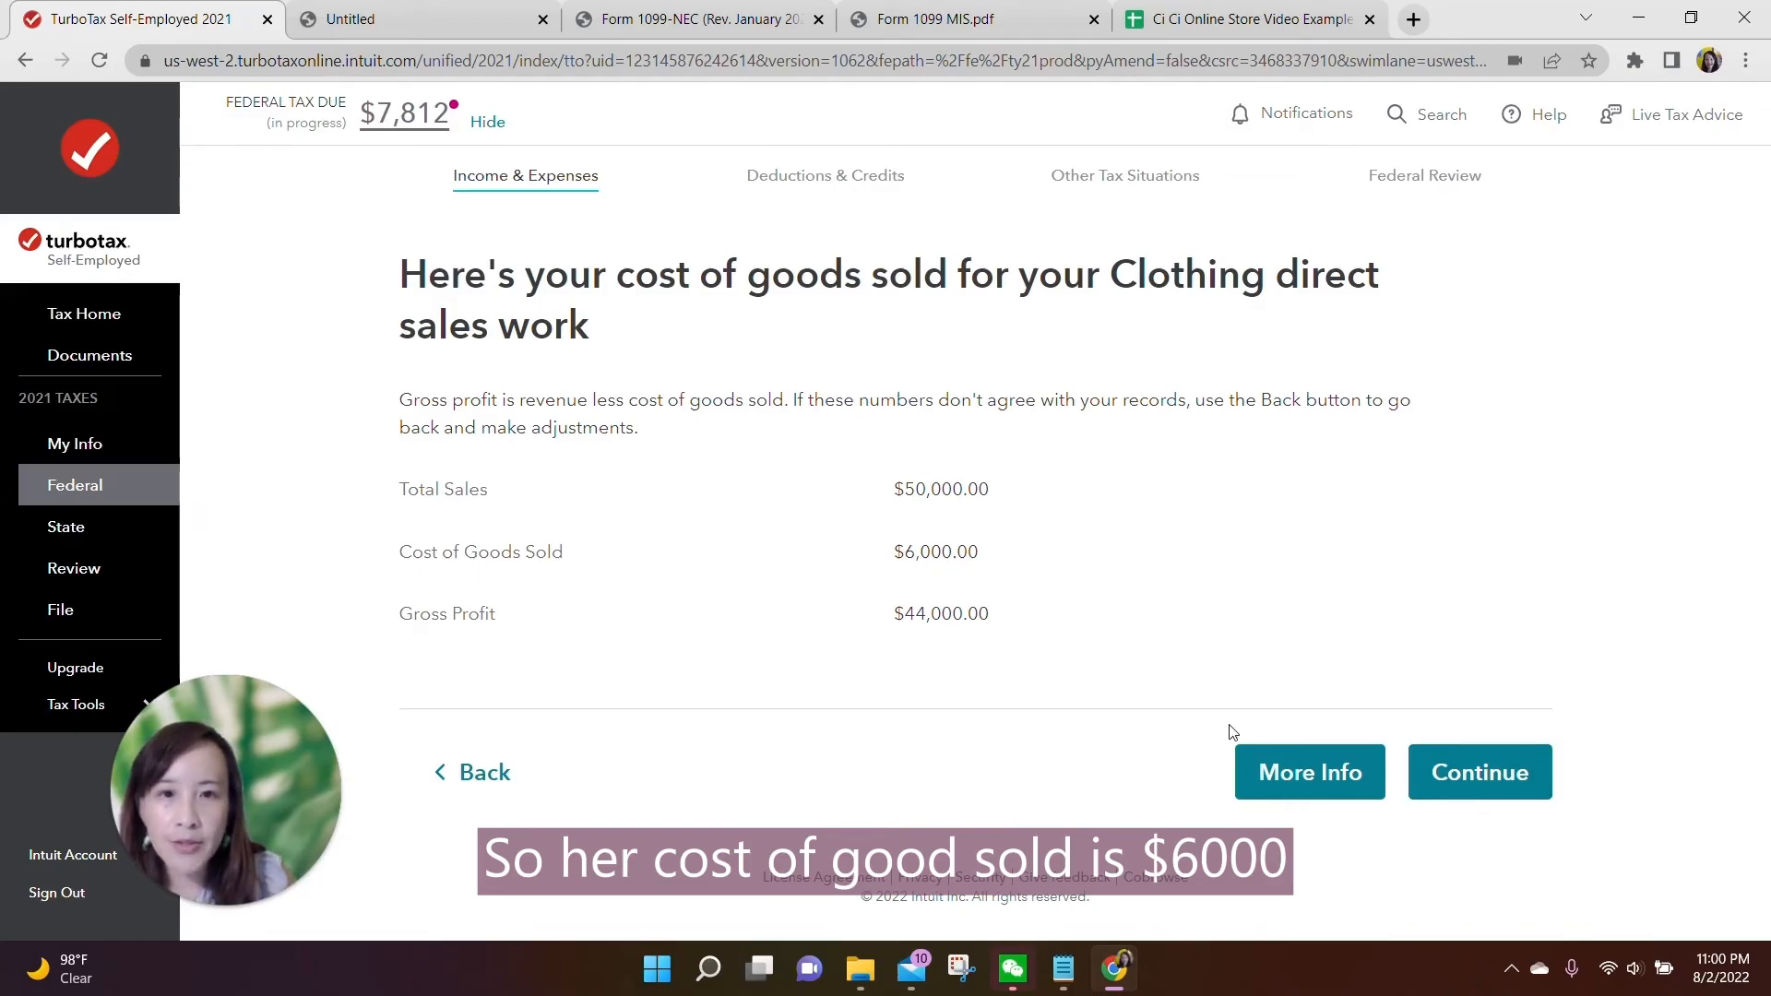
Step: Continue past the cost of goods sold summary and review the taxable income for the clothing direct sales work
{"action": "left_click", "coordinate": [1455, 791]}
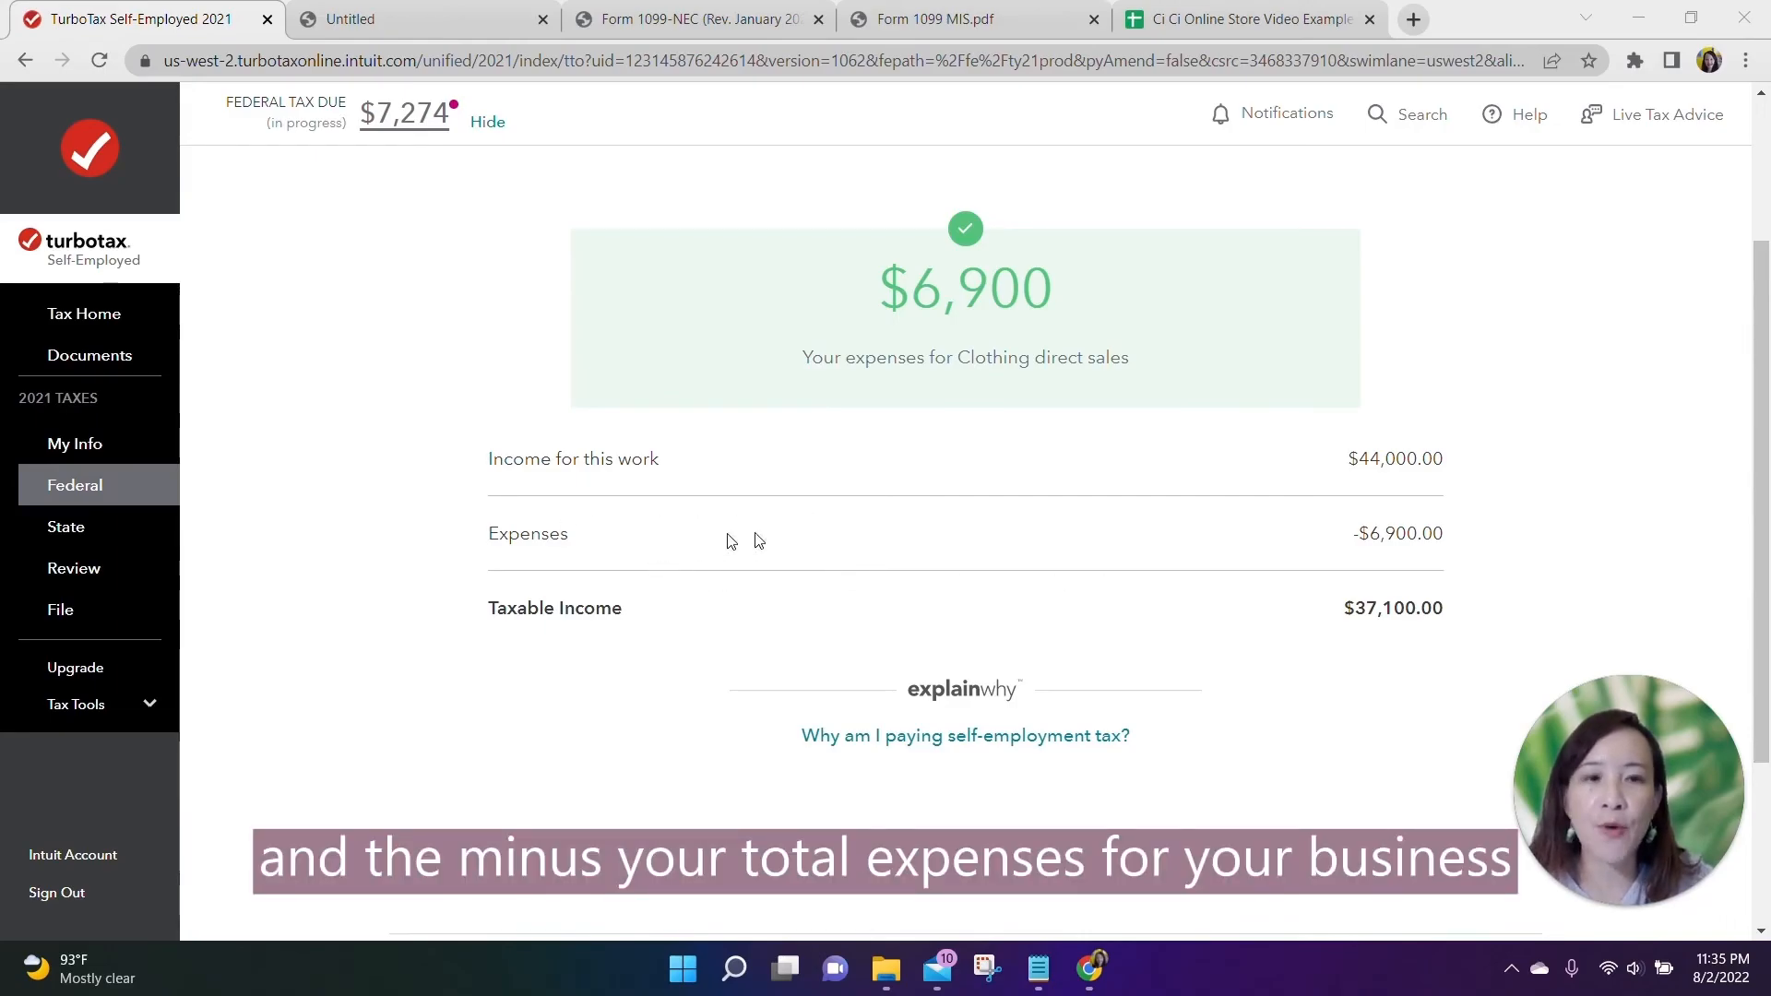
{"action": "left_click_drag", "start_coordinate": [1337, 609], "coordinate": [1465, 631]}
{"action": "left_click", "coordinate": [1396, 679]}
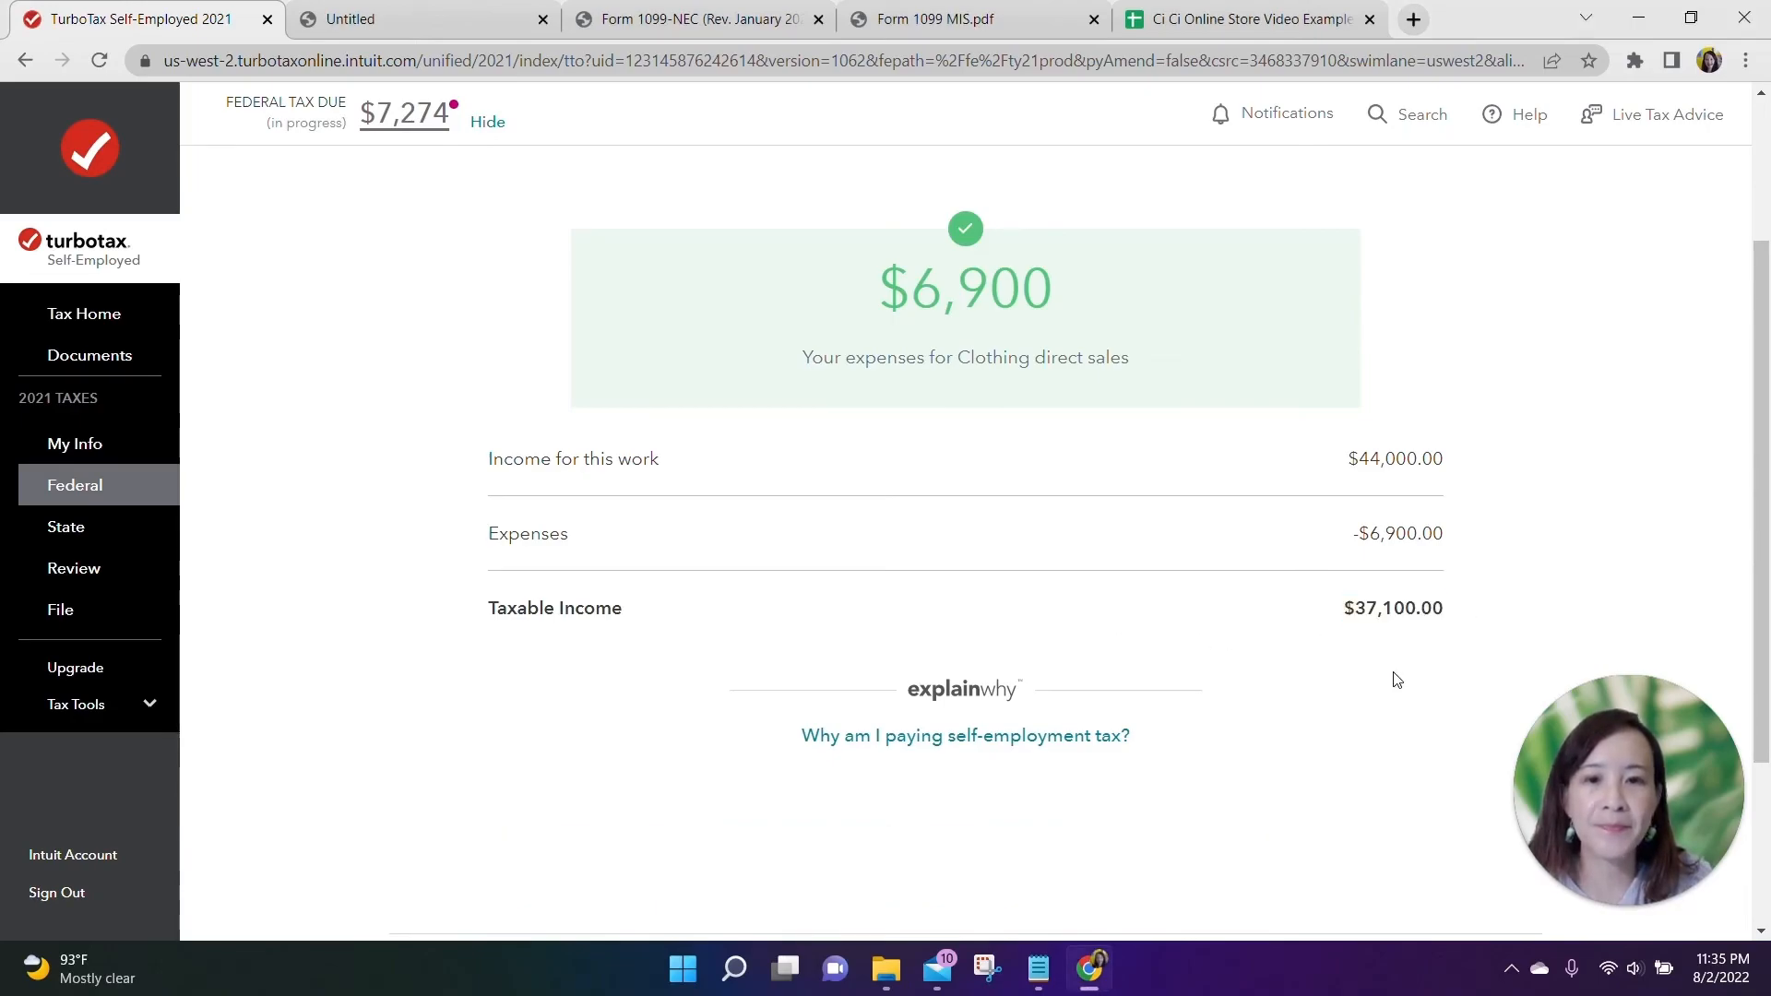